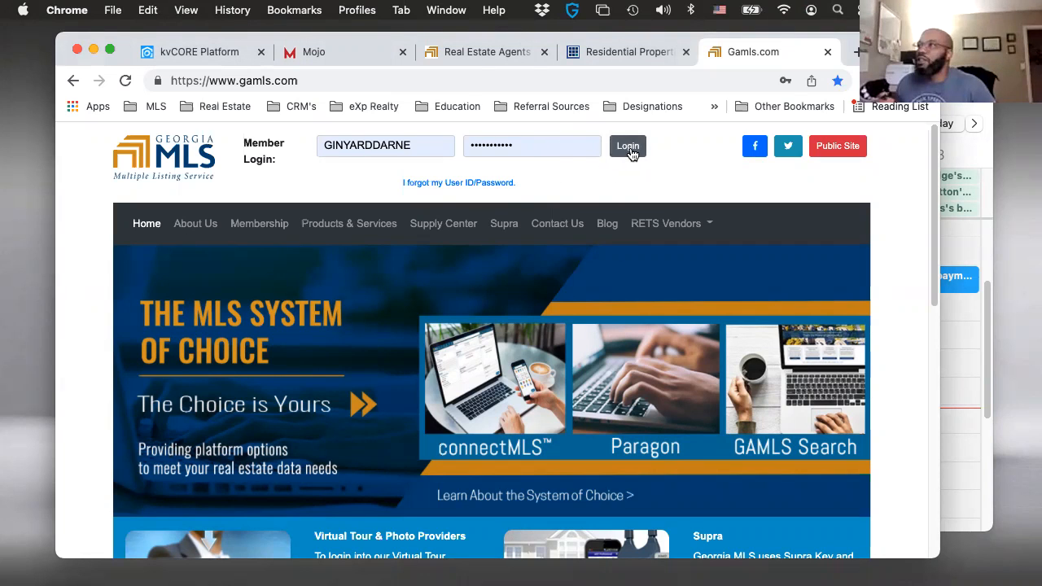
- Log in to the Georgia MLS member site and open the settings of the Quick Access dashboard
{"action": "left_click", "coordinate": [631, 153]}
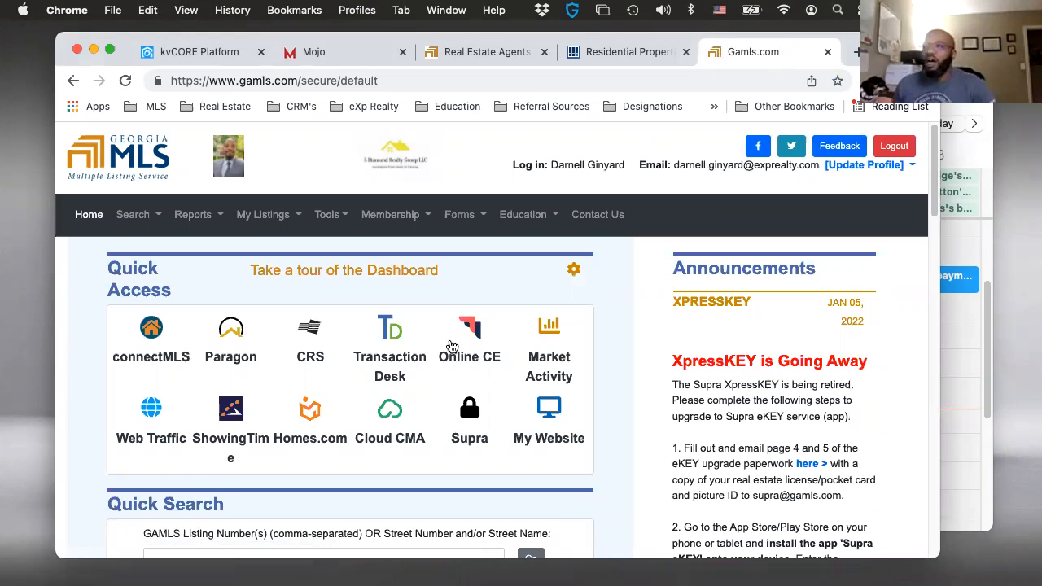
{"action": "scroll", "coordinate": [377, 373], "scroll_direction": "down", "scroll_amount": 1}
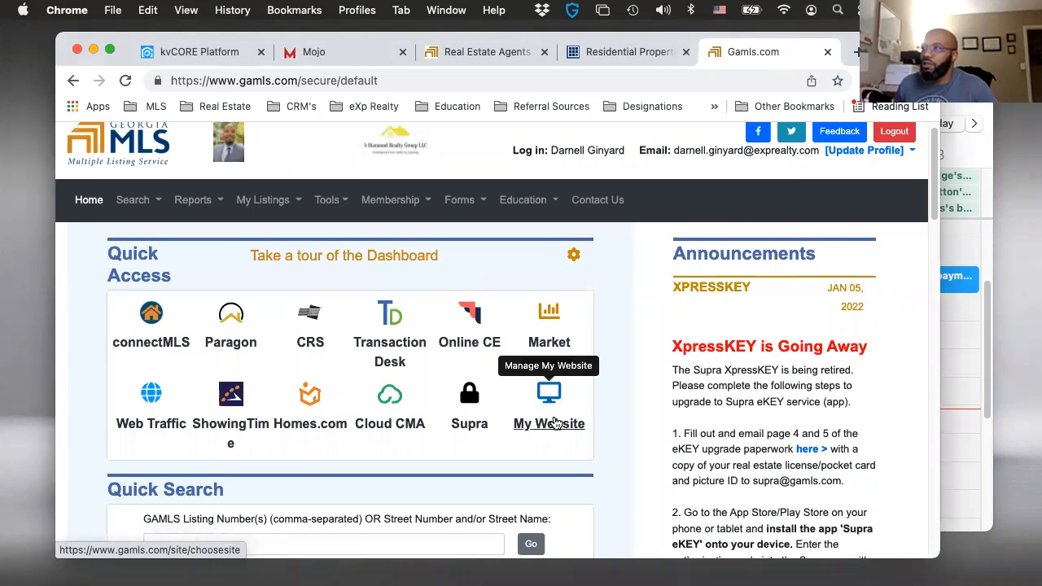
{"action": "left_click", "coordinate": [573, 257]}
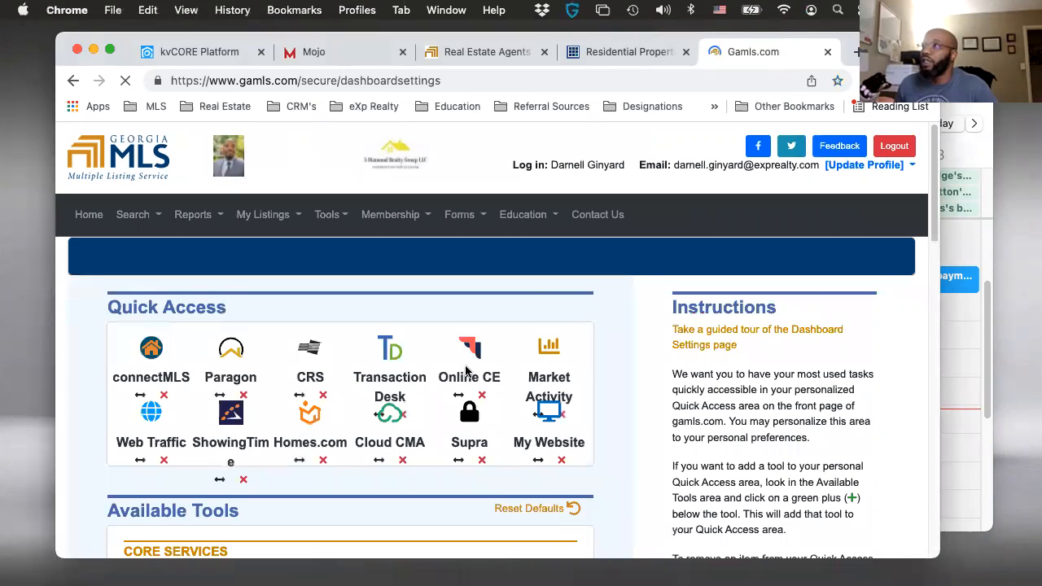
- Examine the Quick Access dashboard settings and the categories of available tools, from Core Services to Subscription Services
{"action": "scroll", "coordinate": [334, 420], "scroll_direction": "down", "scroll_amount": 1}
{"action": "scroll", "coordinate": [334, 420], "scroll_direction": "down", "scroll_amount": 2}
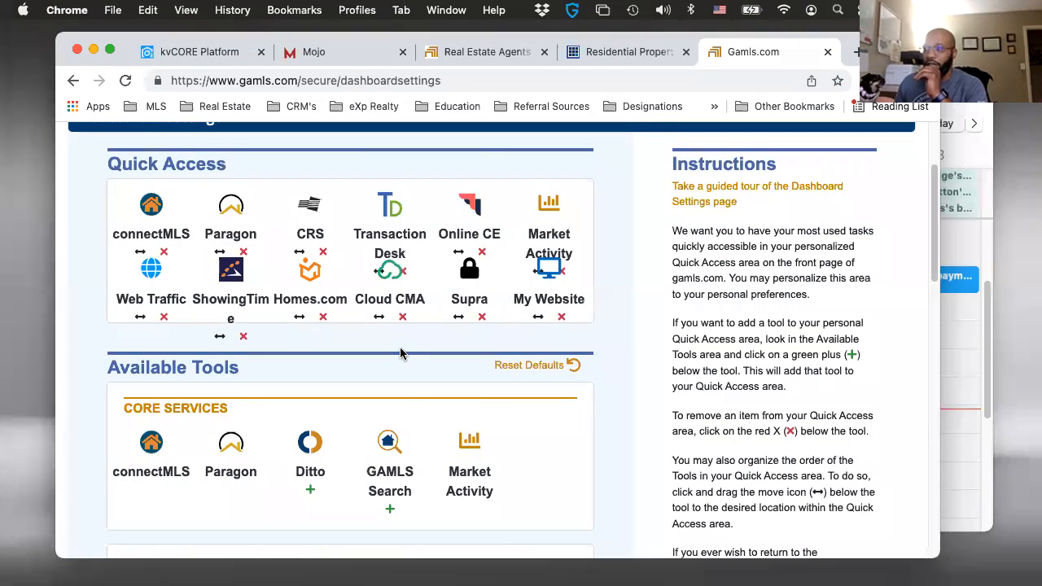
{"action": "scroll", "coordinate": [399, 355], "scroll_direction": "down", "scroll_amount": 2}
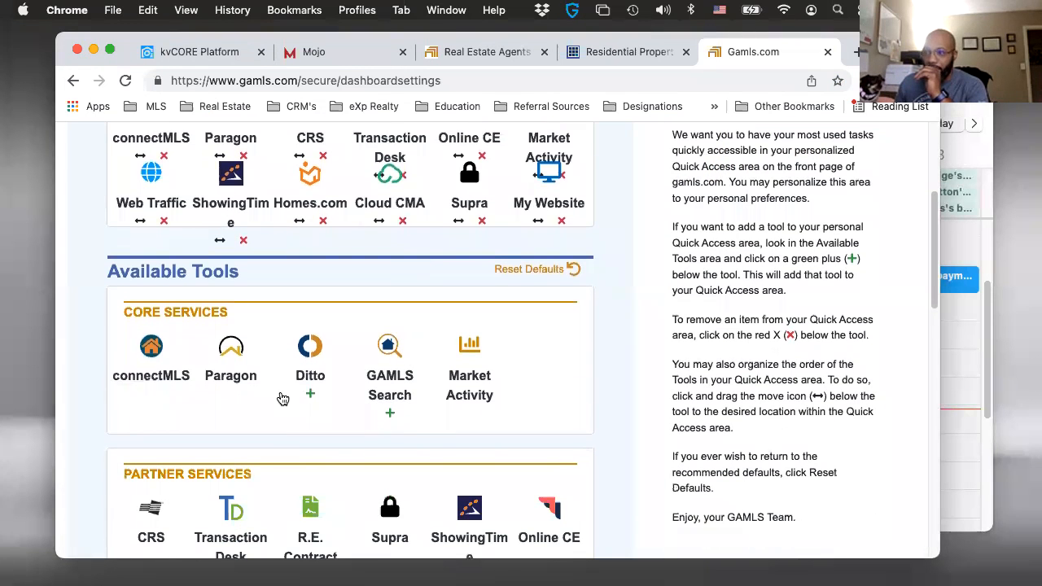
{"action": "scroll", "coordinate": [309, 391], "scroll_direction": "down", "scroll_amount": 3}
{"action": "scroll", "coordinate": [440, 394], "scroll_direction": "down", "scroll_amount": 4}
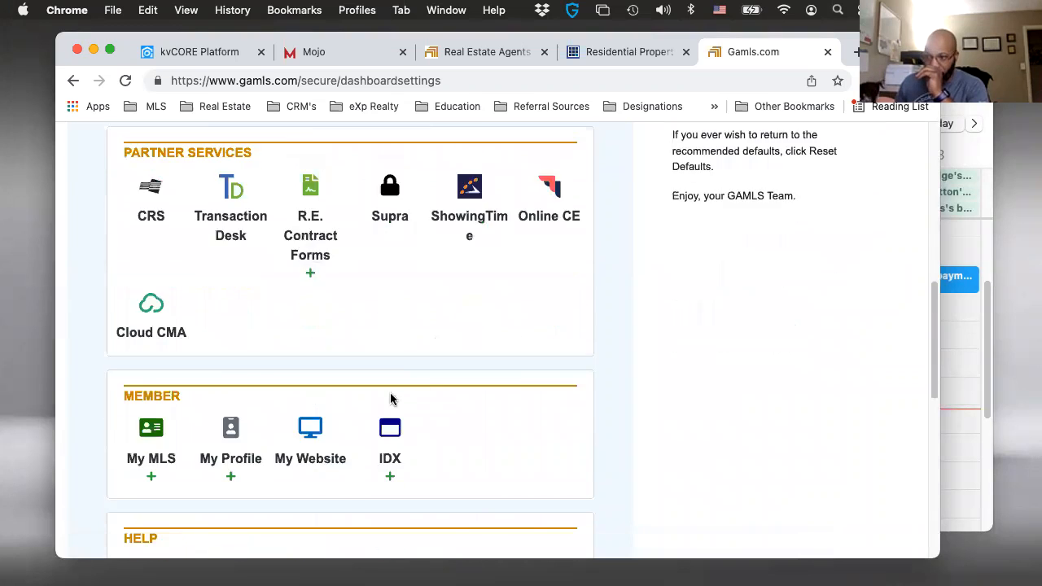
{"action": "scroll", "coordinate": [400, 362], "scroll_direction": "down", "scroll_amount": 1}
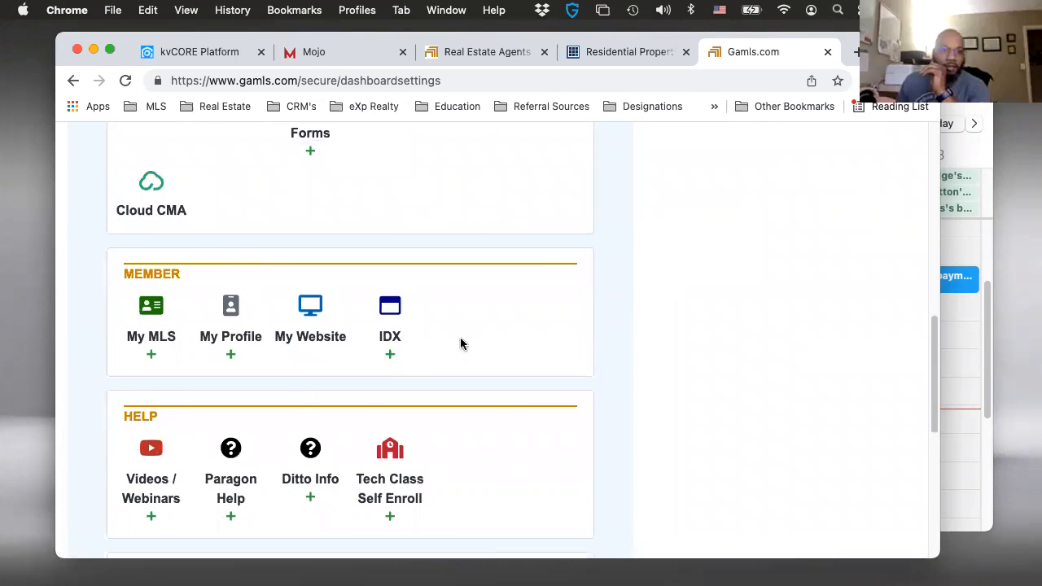
{"action": "scroll", "coordinate": [467, 337], "scroll_direction": "down", "scroll_amount": 2}
{"action": "scroll", "coordinate": [477, 305], "scroll_direction": "down", "scroll_amount": 7}
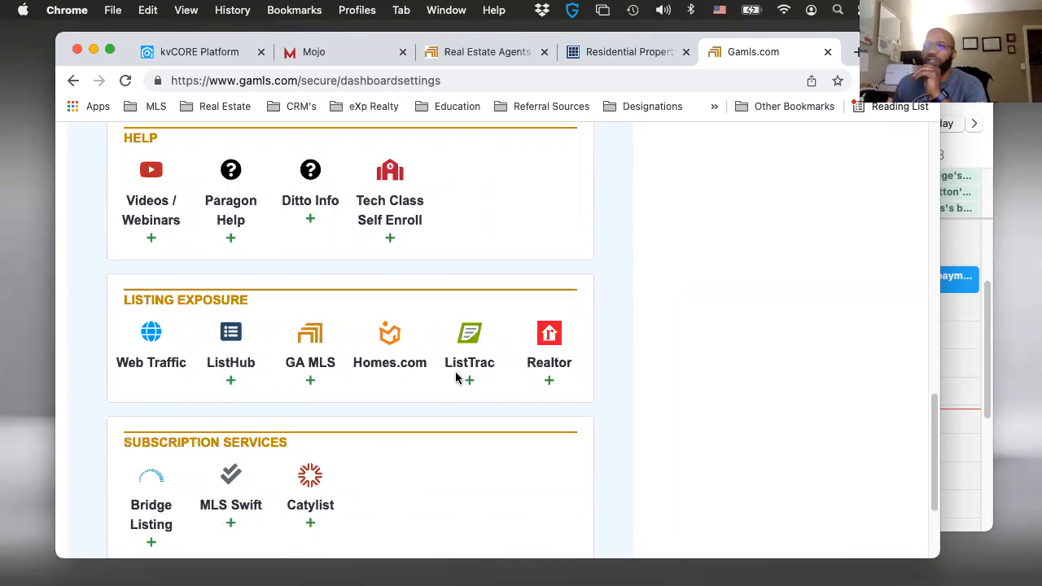
{"action": "scroll", "coordinate": [304, 421], "scroll_direction": "down", "scroll_amount": 5}
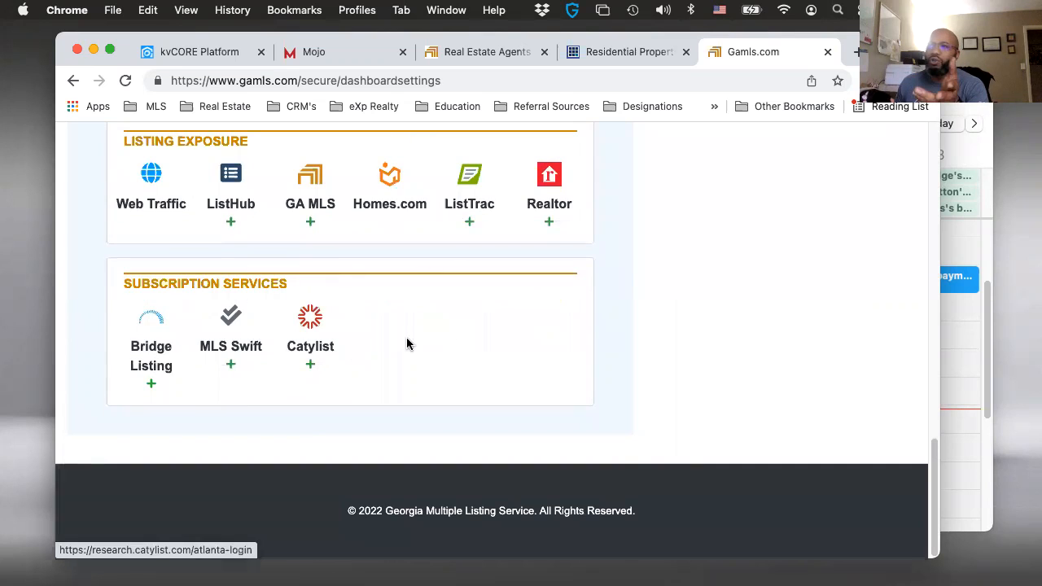
{"action": "scroll", "coordinate": [407, 343], "scroll_direction": "up", "scroll_amount": 20}
{"action": "scroll", "coordinate": [374, 313], "scroll_direction": "up", "scroll_amount": 10}
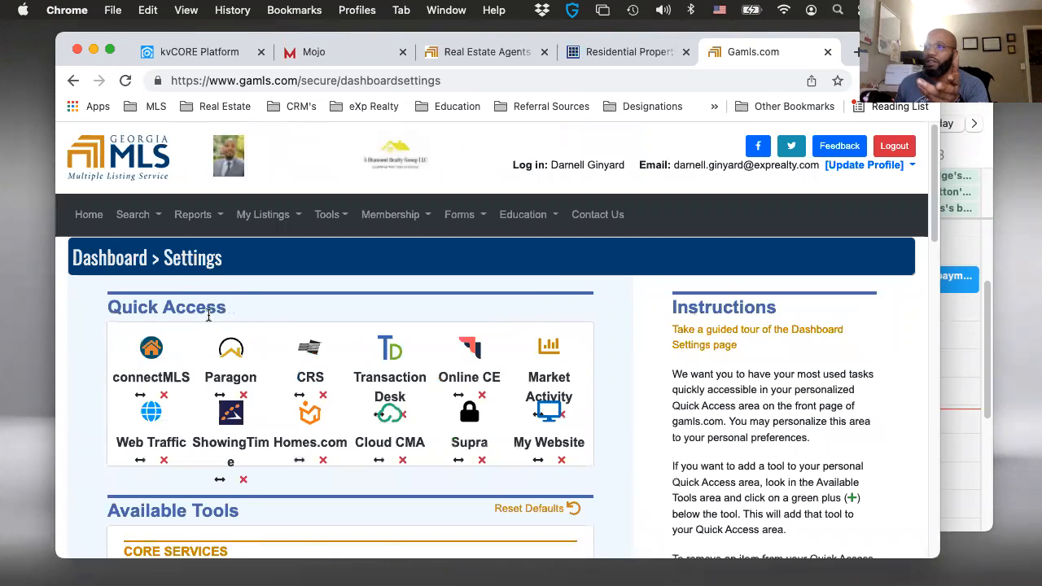
- Launch Transaction Desk from the member home page's Quick Access area and open its system settings
{"action": "left_click", "coordinate": [84, 215]}
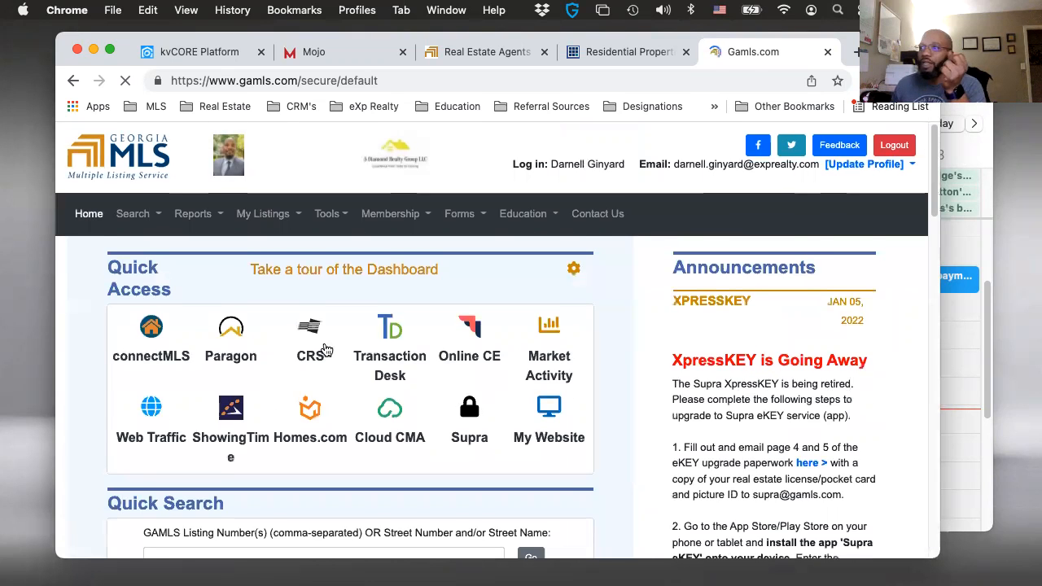
{"action": "left_click", "coordinate": [391, 341]}
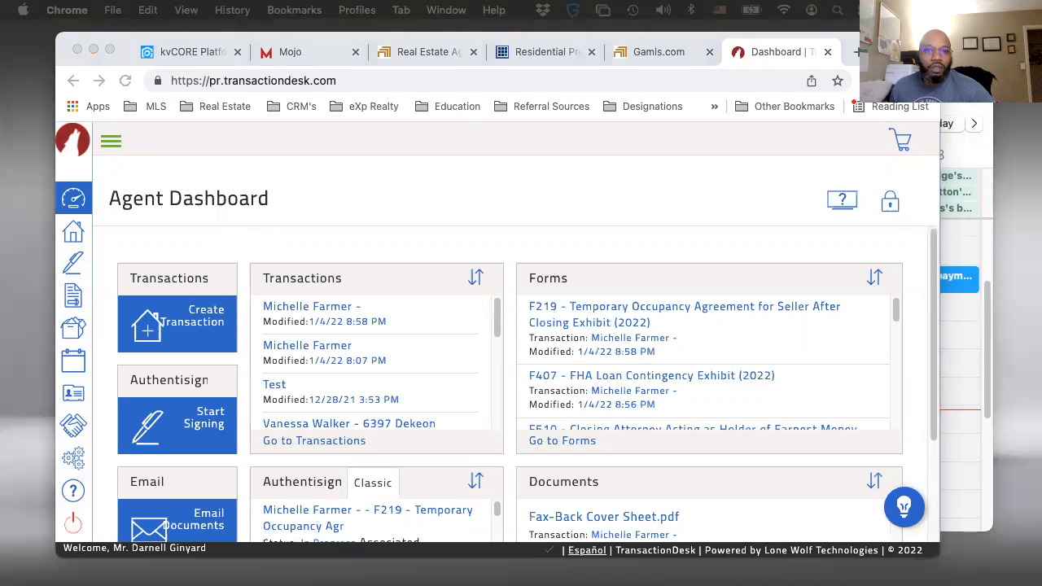
{"action": "scroll", "coordinate": [286, 316], "scroll_direction": "down", "scroll_amount": 1}
{"action": "scroll", "coordinate": [286, 316], "scroll_direction": "up", "scroll_amount": 1}
{"action": "scroll", "coordinate": [603, 319], "scroll_direction": "down", "scroll_amount": 1}
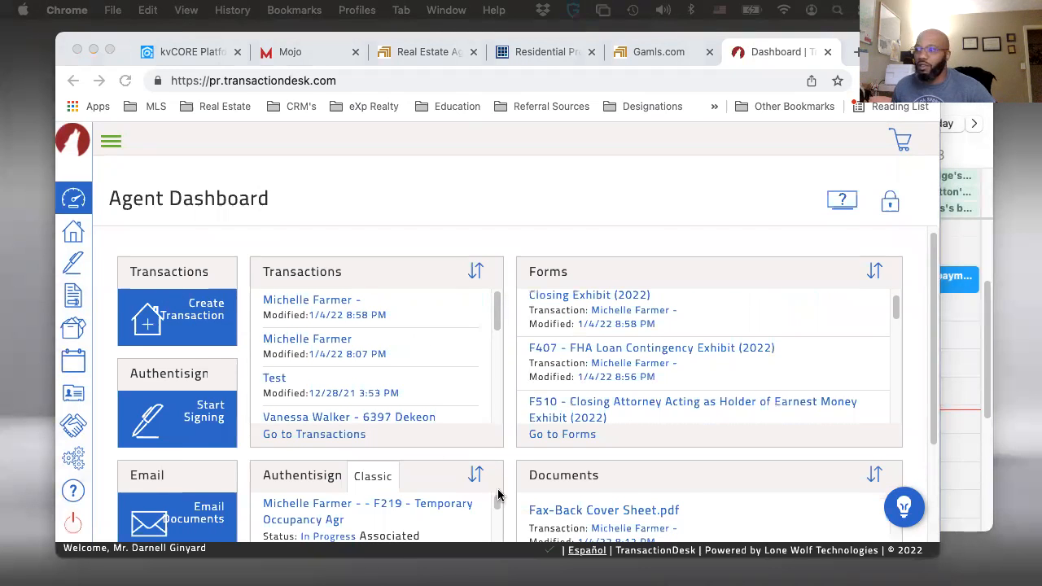
{"action": "scroll", "coordinate": [631, 413], "scroll_direction": "down", "scroll_amount": 3}
{"action": "scroll", "coordinate": [631, 413], "scroll_direction": "down", "scroll_amount": 2}
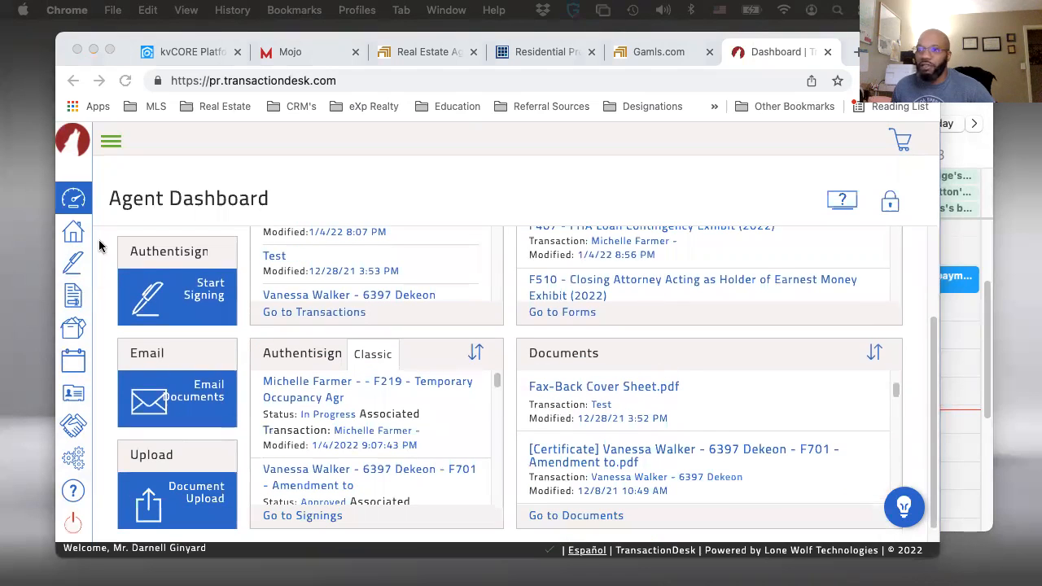
{"action": "left_click", "coordinate": [74, 454]}
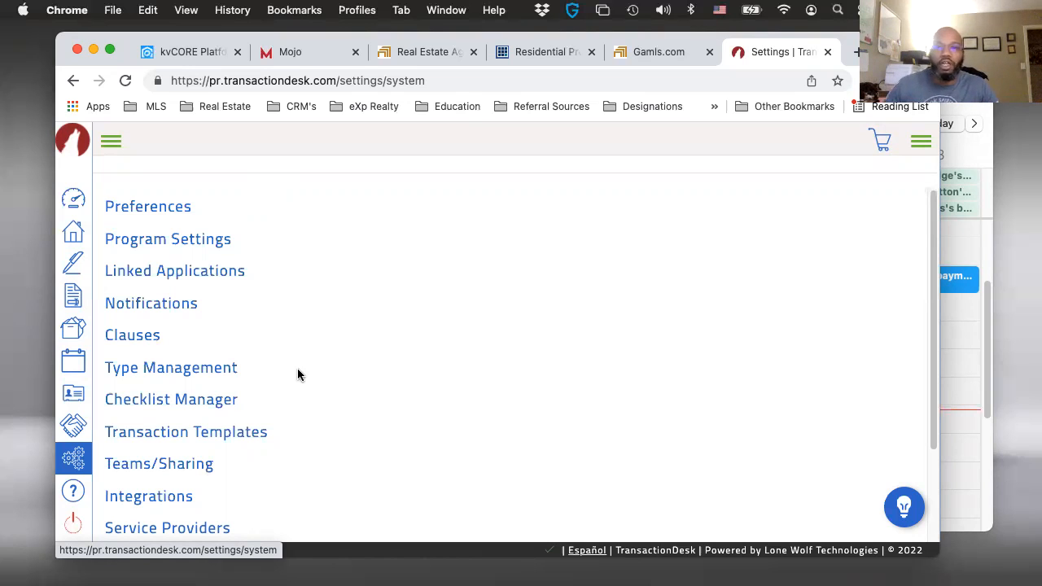
{"action": "scroll", "coordinate": [297, 373], "scroll_direction": "down", "scroll_amount": 3}
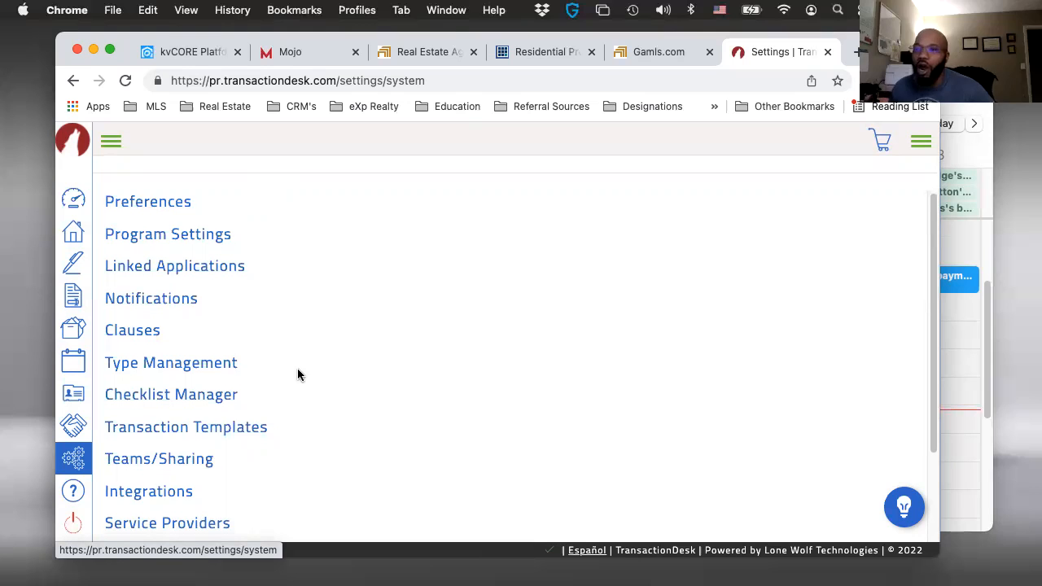
{"action": "scroll", "coordinate": [304, 309], "scroll_direction": "up", "scroll_amount": 1}
{"action": "scroll", "coordinate": [304, 309], "scroll_direction": "down", "scroll_amount": 1}
{"action": "scroll", "coordinate": [168, 342], "scroll_direction": "up", "scroll_amount": 1}
{"action": "scroll", "coordinate": [248, 383], "scroll_direction": "up", "scroll_amount": 2}
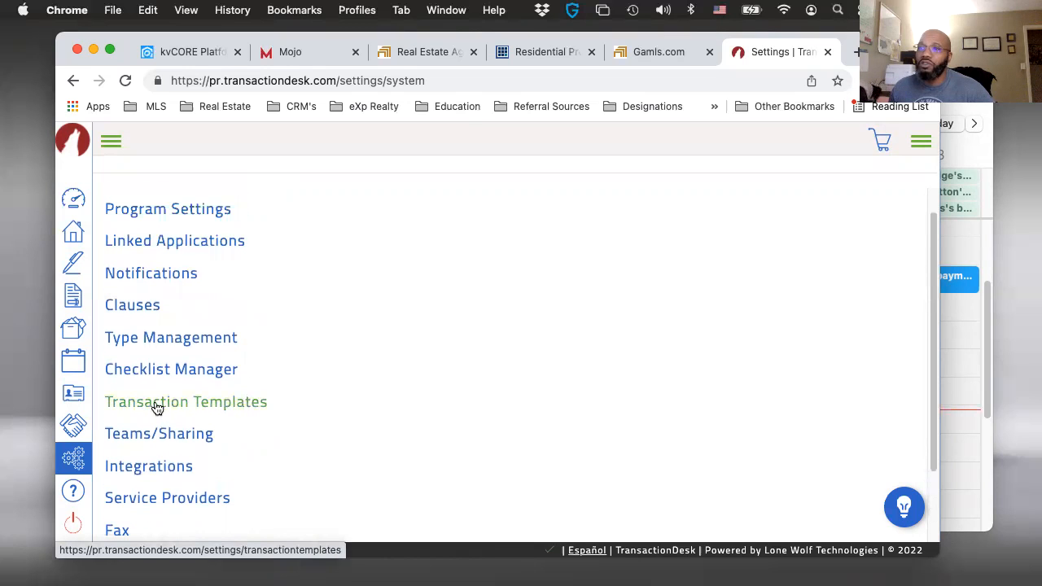
{"action": "left_click", "coordinate": [158, 405]}
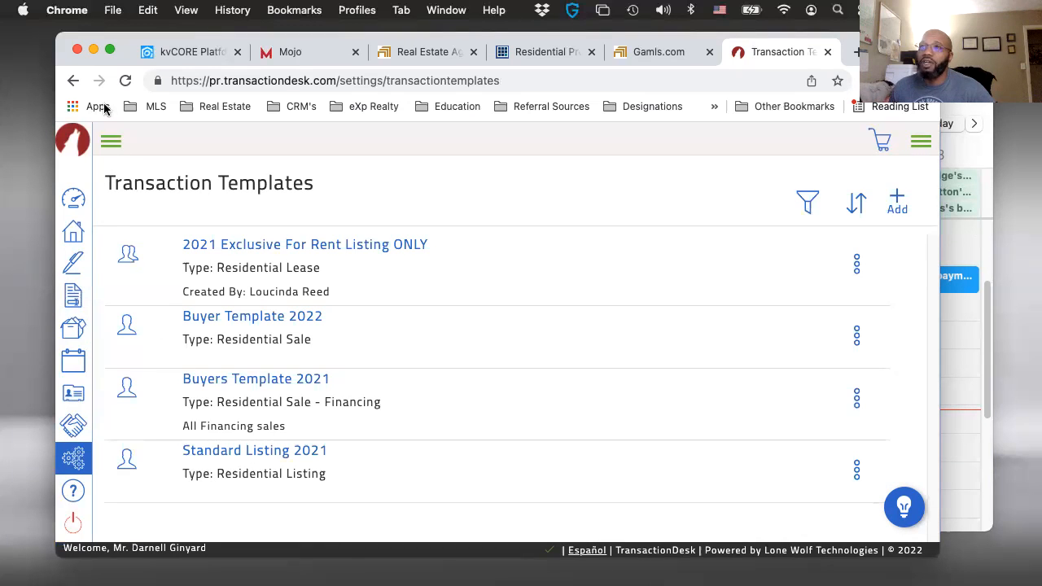
{"action": "left_click", "coordinate": [72, 80]}
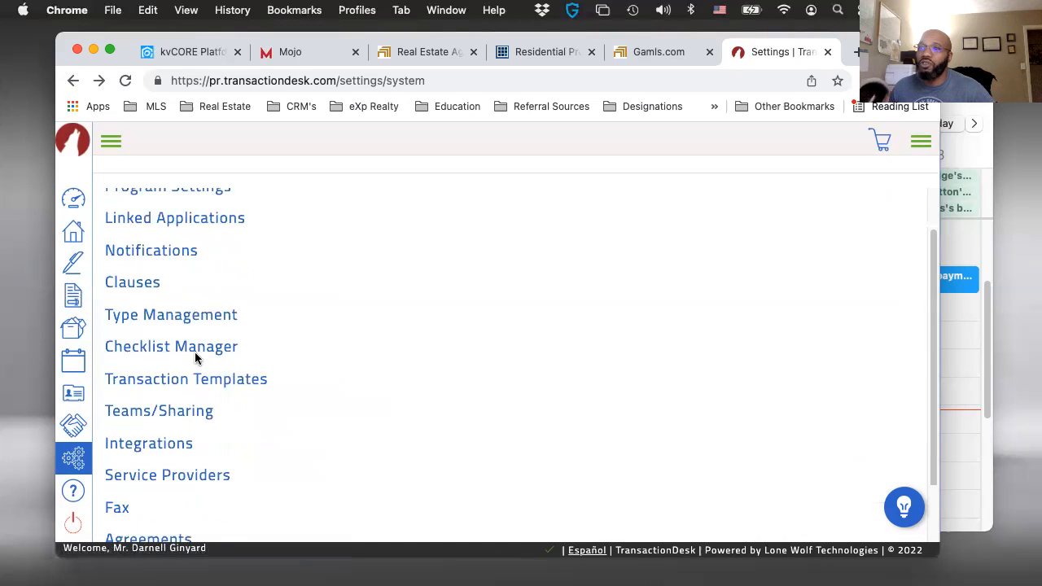
- Open the Transaction Templates page from the system settings
{"action": "scroll", "coordinate": [195, 356], "scroll_direction": "down", "scroll_amount": 2}
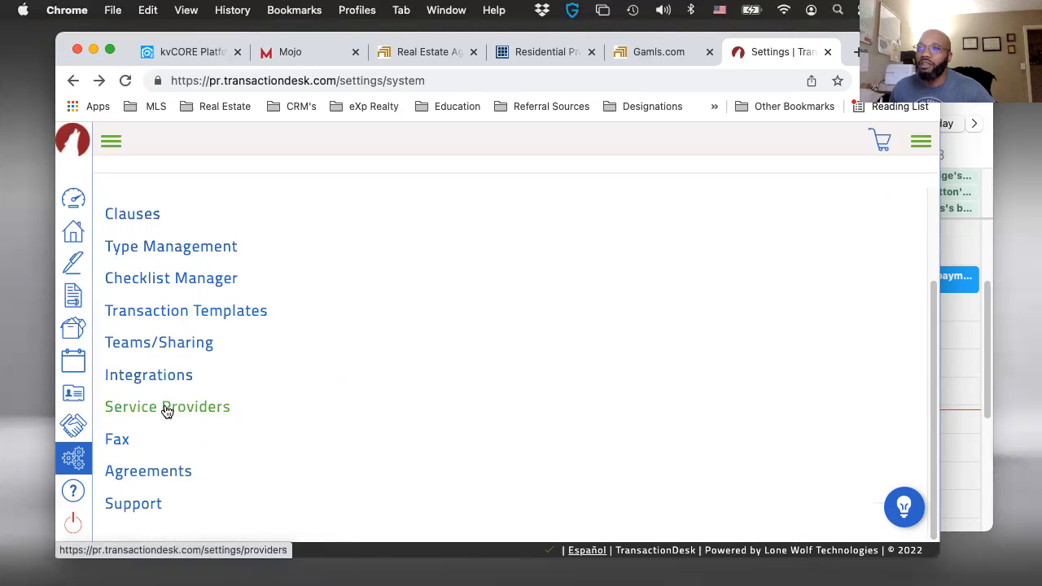
{"action": "scroll", "coordinate": [169, 347], "scroll_direction": "up", "scroll_amount": 1}
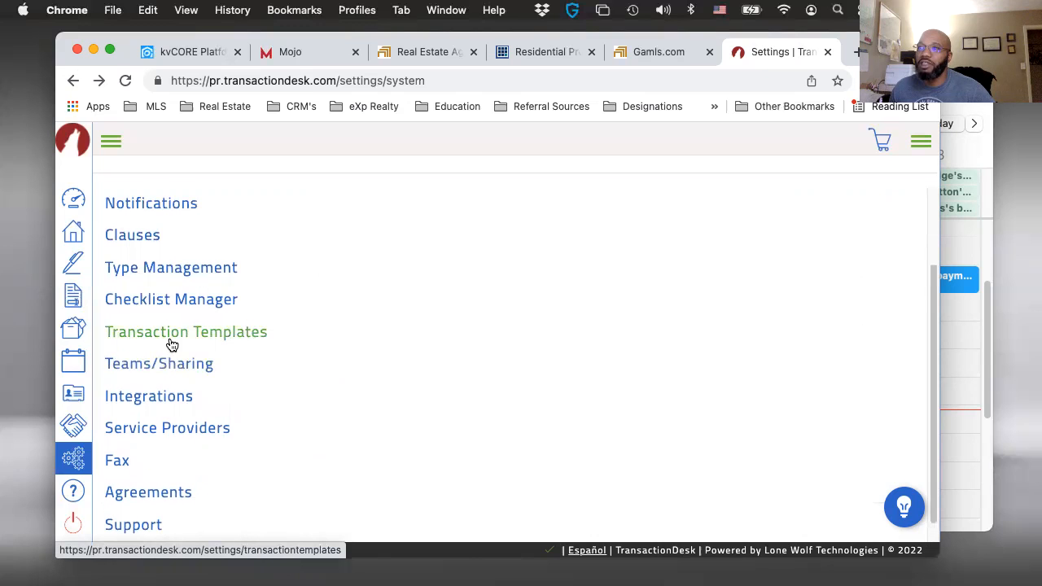
{"action": "scroll", "coordinate": [155, 310], "scroll_direction": "up", "scroll_amount": 1}
{"action": "scroll", "coordinate": [162, 309], "scroll_direction": "up", "scroll_amount": 2}
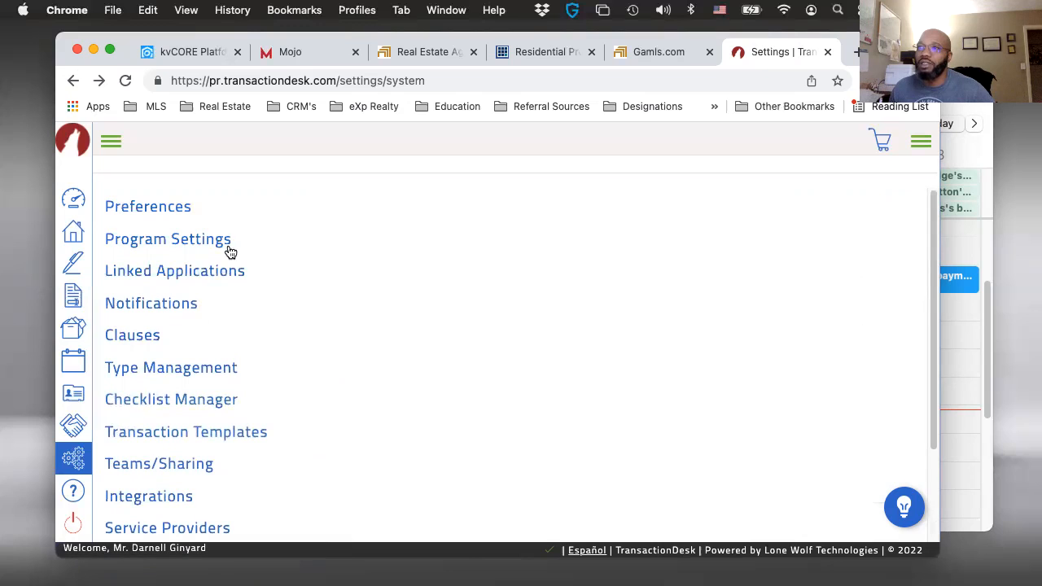
{"action": "scroll", "coordinate": [182, 468], "scroll_direction": "down", "scroll_amount": 2}
{"action": "scroll", "coordinate": [184, 460], "scroll_direction": "down", "scroll_amount": 1}
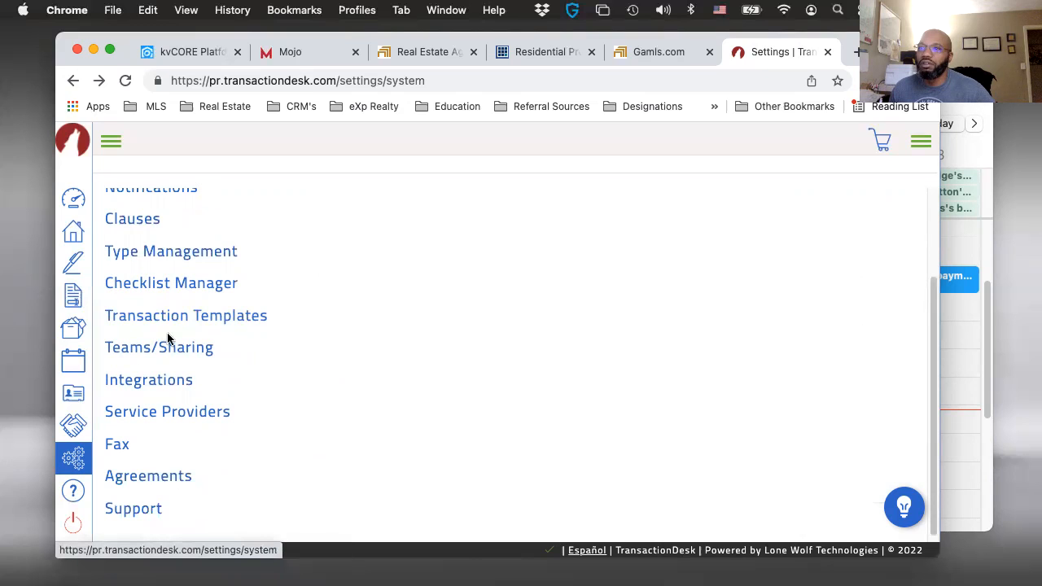
{"action": "left_click", "coordinate": [180, 319]}
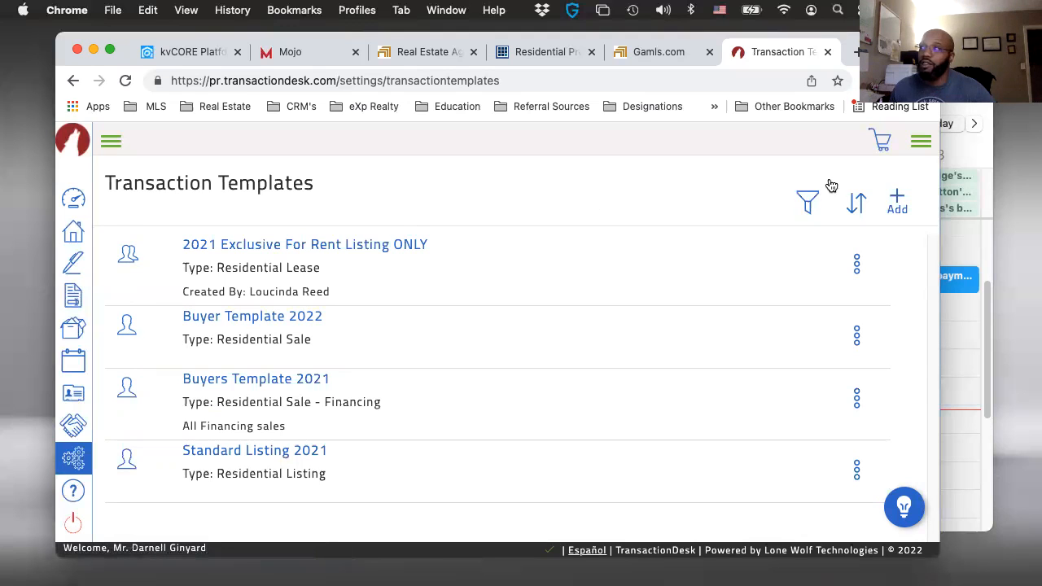
- Create a transaction template named "Buyers Template 2022" with the type Residential Sale and save it
{"action": "left_click", "coordinate": [900, 200]}
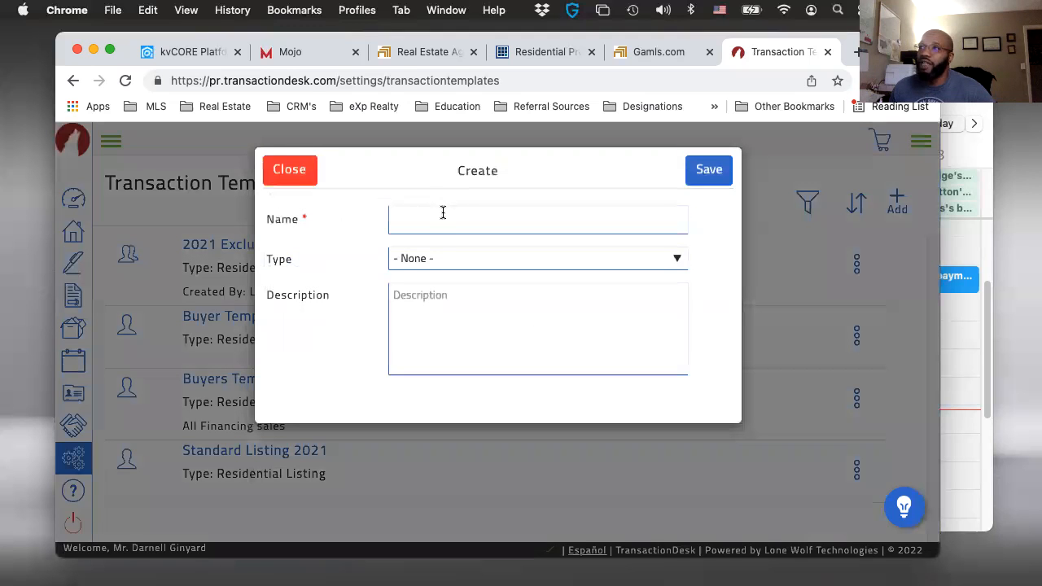
{"action": "left_click", "coordinate": [498, 216]}
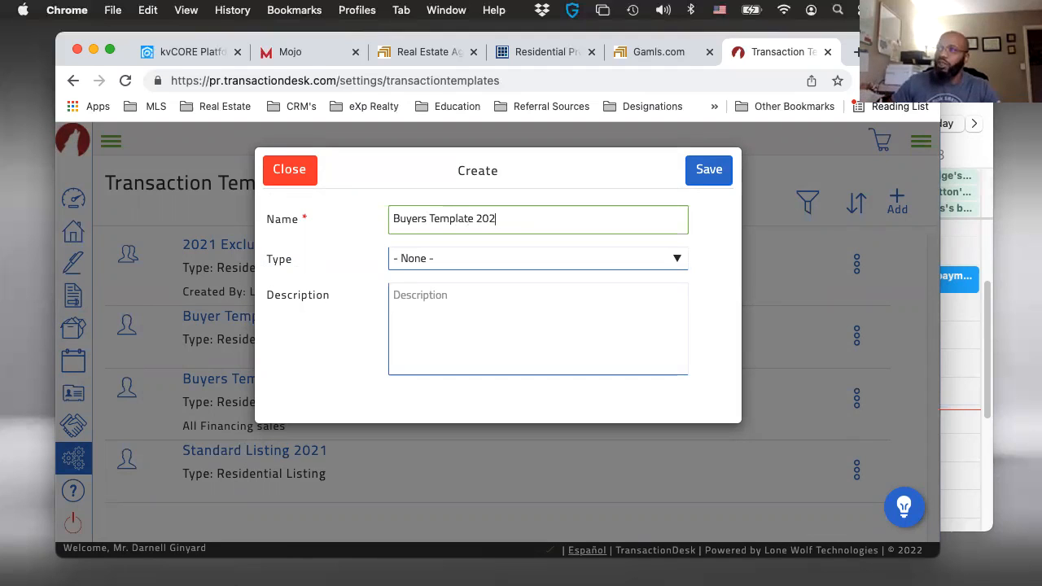
{"action": "left_click", "coordinate": [507, 261]}
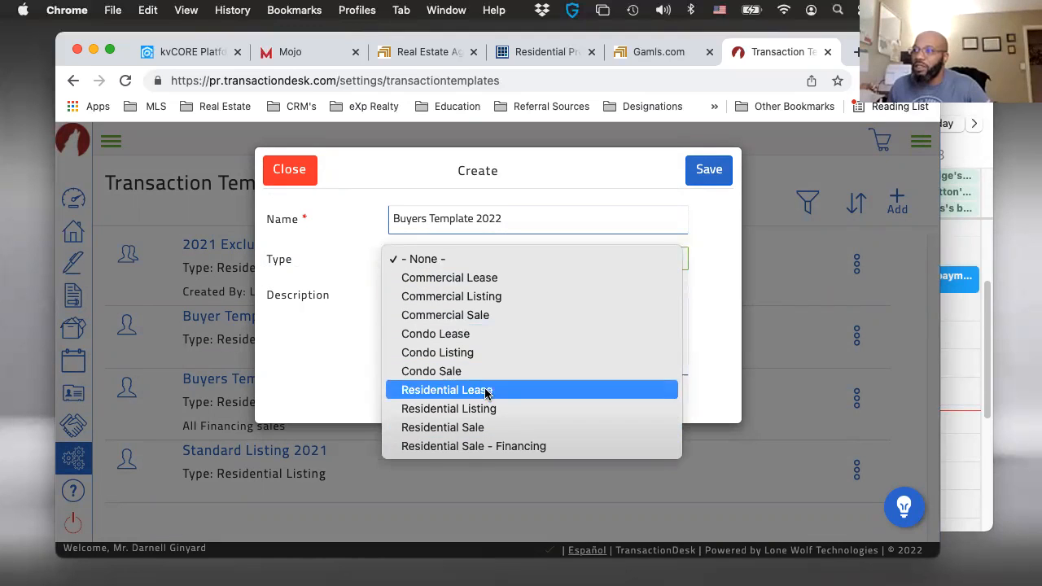
{"action": "left_click", "coordinate": [493, 427]}
{"action": "left_click", "coordinate": [712, 173]}
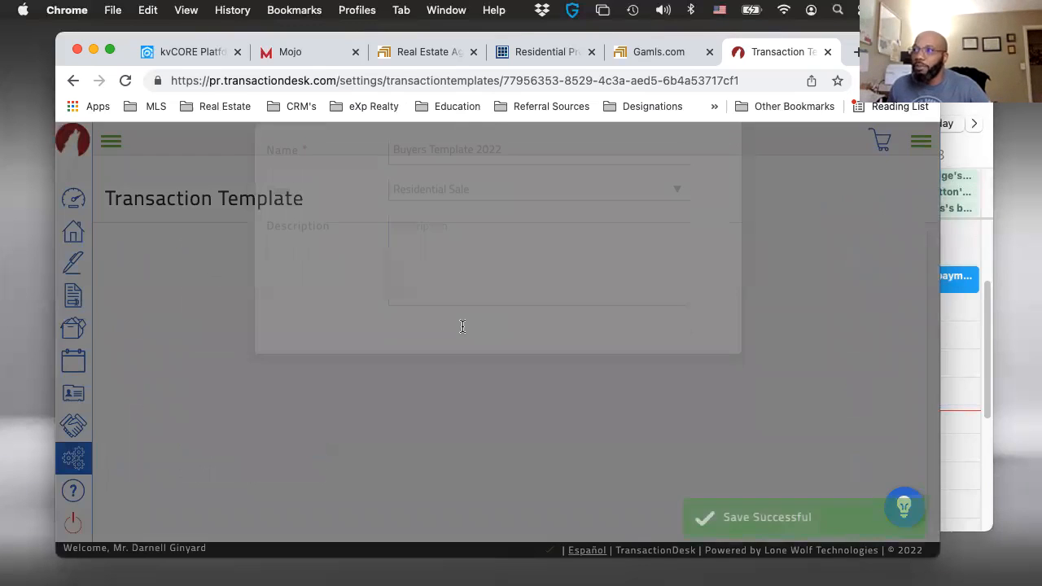
- Examine the new template's Checklists, Contacts, Documents and Folders, and Forms sections
{"action": "scroll", "coordinate": [449, 358], "scroll_direction": "down", "scroll_amount": 5}
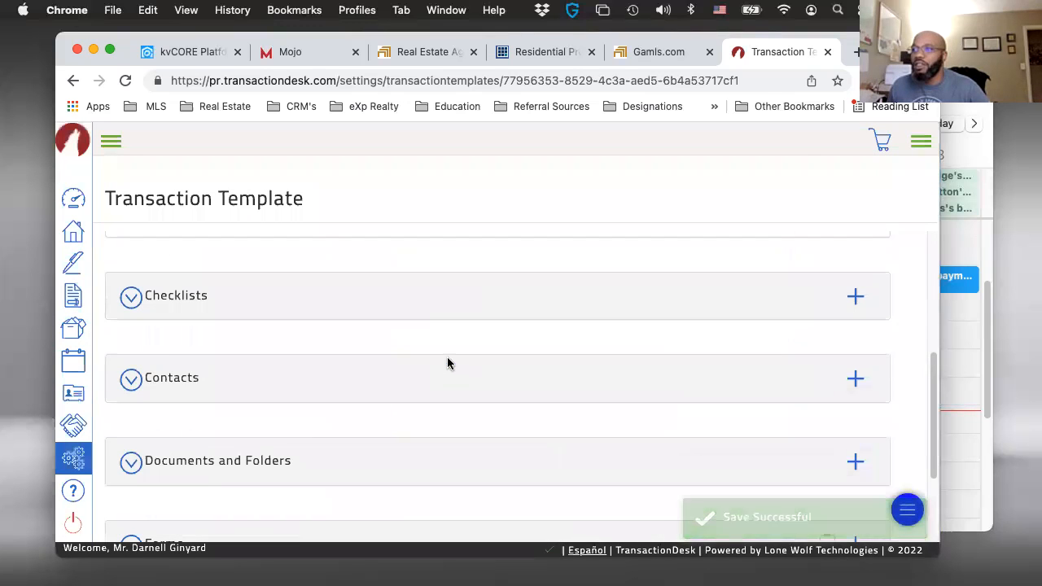
{"action": "scroll", "coordinate": [444, 352], "scroll_direction": "up", "scroll_amount": 2}
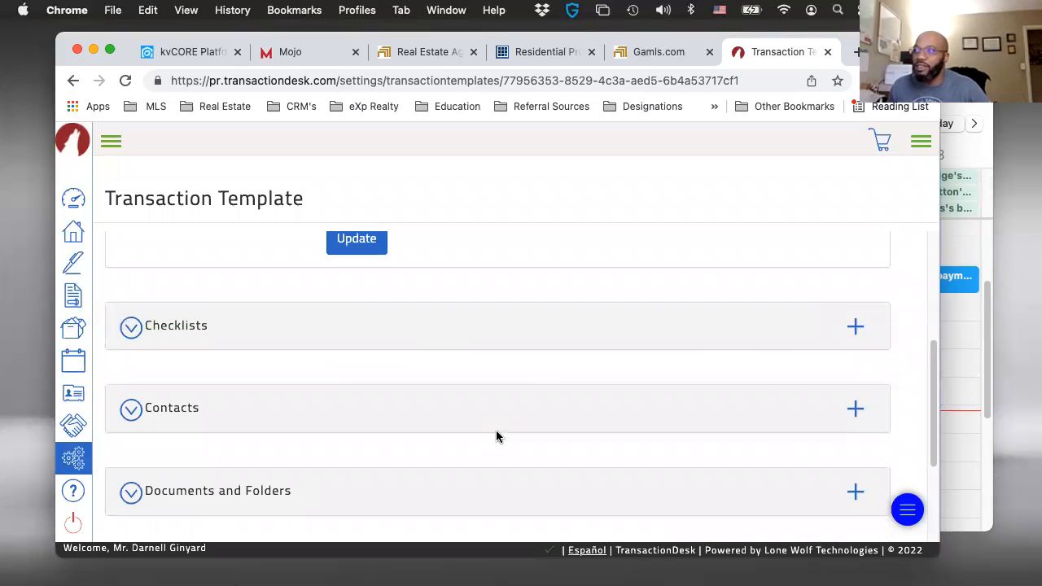
{"action": "scroll", "coordinate": [496, 431], "scroll_direction": "down", "scroll_amount": 1}
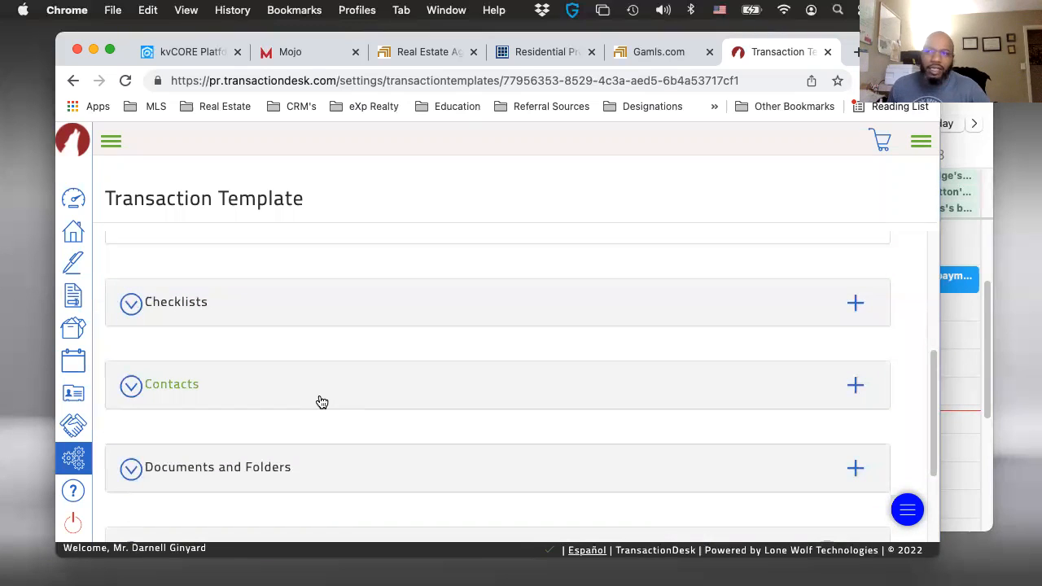
{"action": "scroll", "coordinate": [322, 402], "scroll_direction": "down", "scroll_amount": 1}
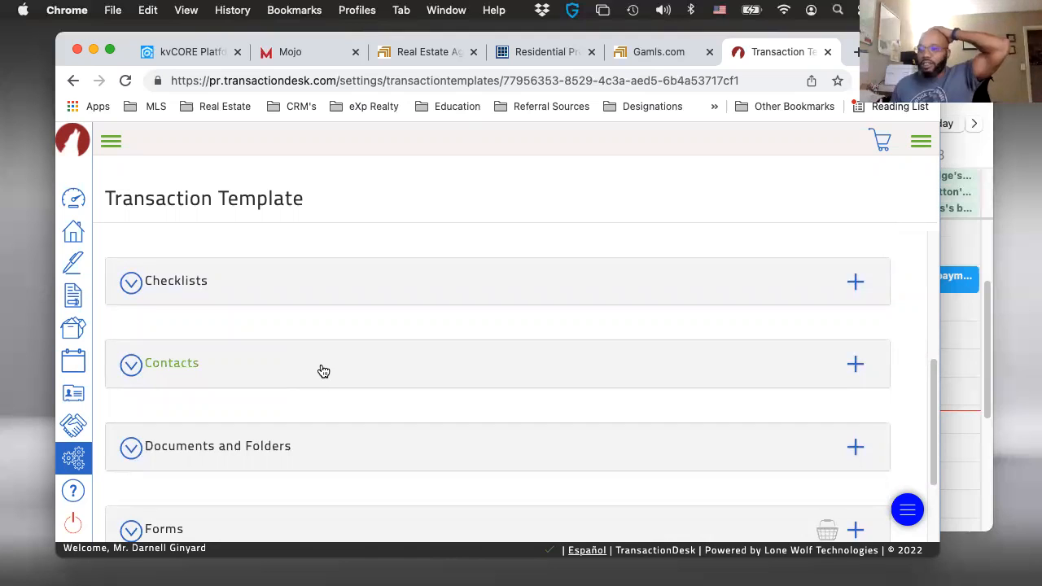
{"action": "scroll", "coordinate": [324, 370], "scroll_direction": "down", "scroll_amount": 1}
{"action": "scroll", "coordinate": [325, 370], "scroll_direction": "down", "scroll_amount": 1}
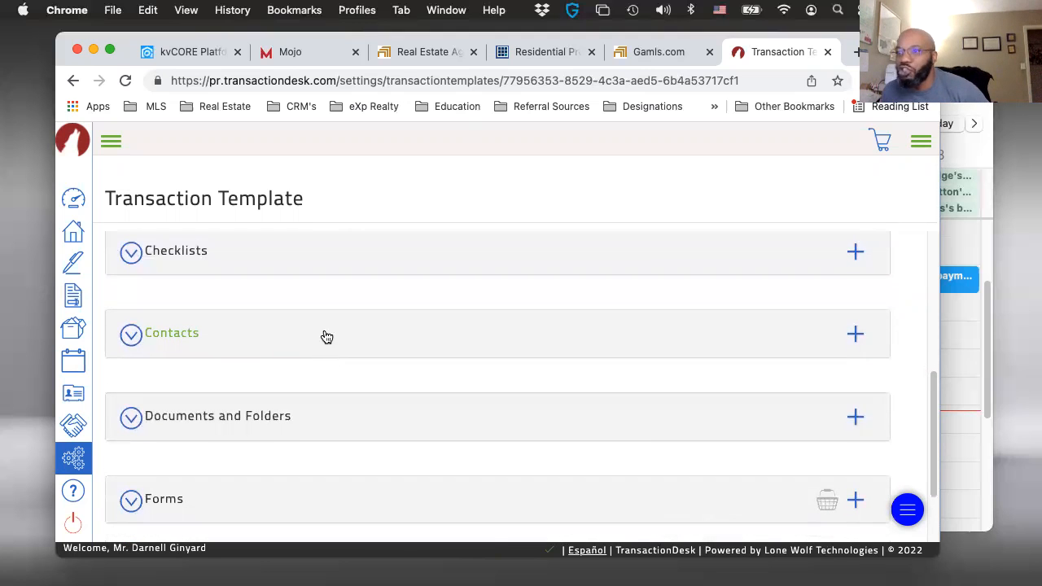
{"action": "scroll", "coordinate": [319, 350], "scroll_direction": "down", "scroll_amount": 1}
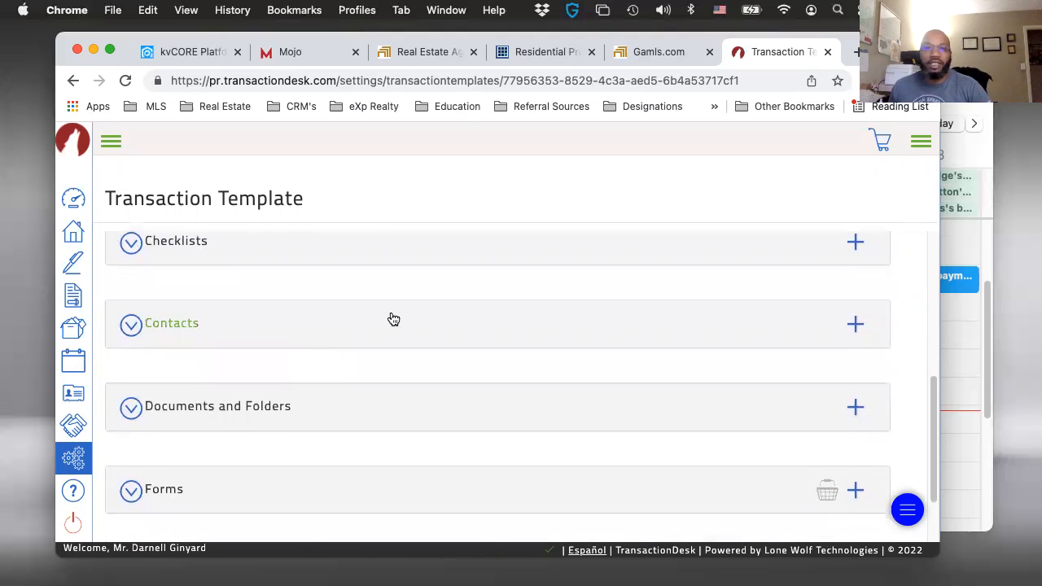
{"action": "scroll", "coordinate": [394, 329], "scroll_direction": "down", "scroll_amount": 2}
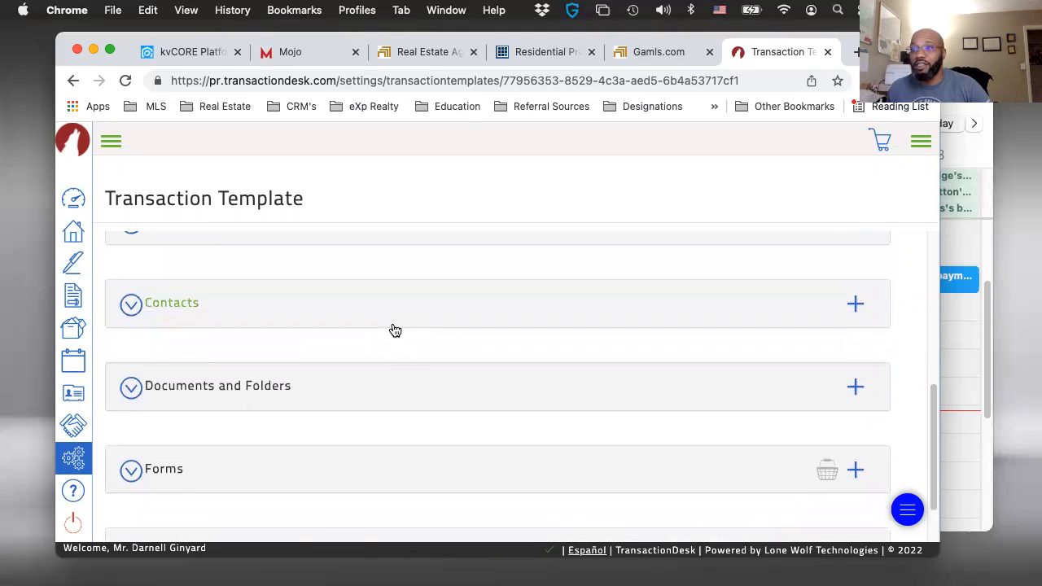
- Start adding library forms to the template's Forms section
{"action": "scroll", "coordinate": [349, 398], "scroll_direction": "down", "scroll_amount": 3}
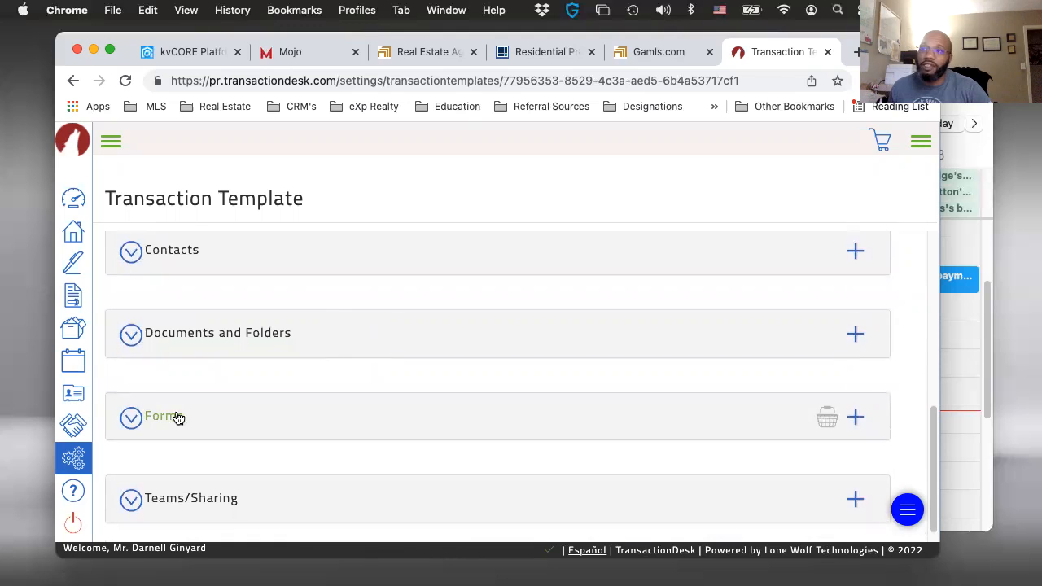
{"action": "scroll", "coordinate": [177, 418], "scroll_direction": "down", "scroll_amount": 1}
{"action": "left_click", "coordinate": [854, 400]}
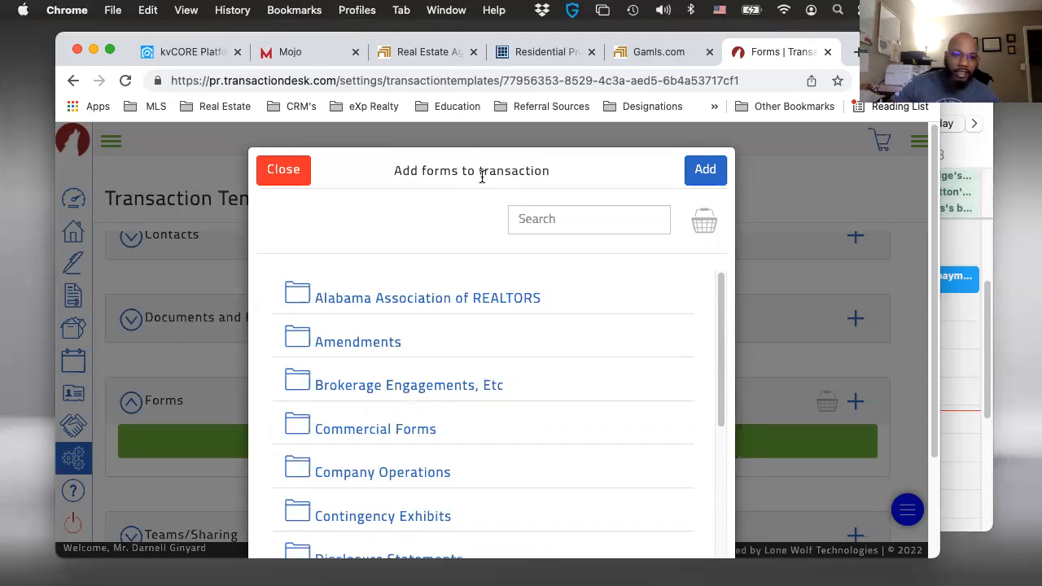
- Search the form library for "exclusive" and select F110 - Exclusive Buyer Brokerage Engagement Agreement (2022)
{"action": "left_click", "coordinate": [534, 216]}
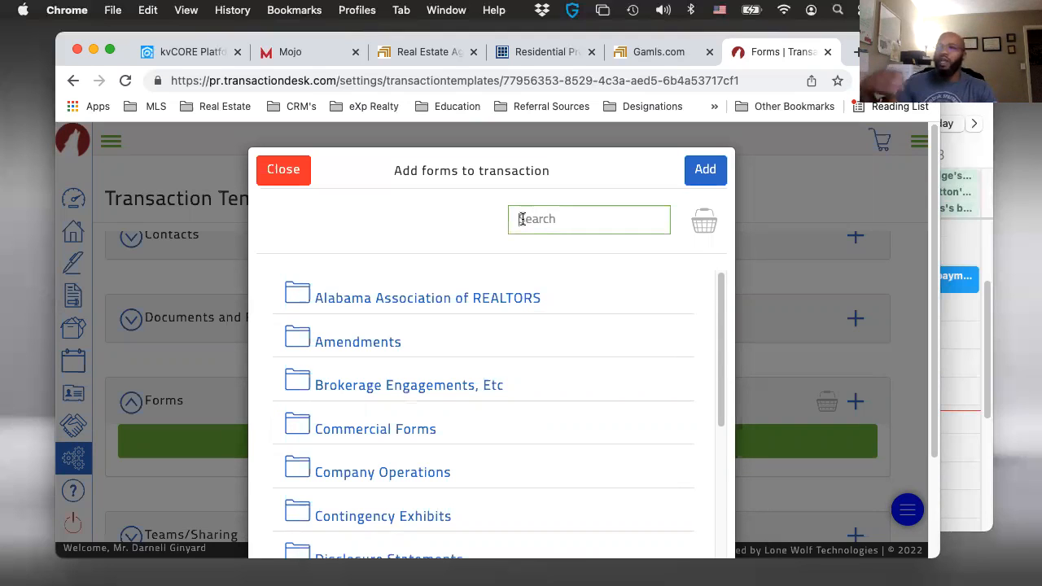
{"action": "type", "text": "exclusi"}
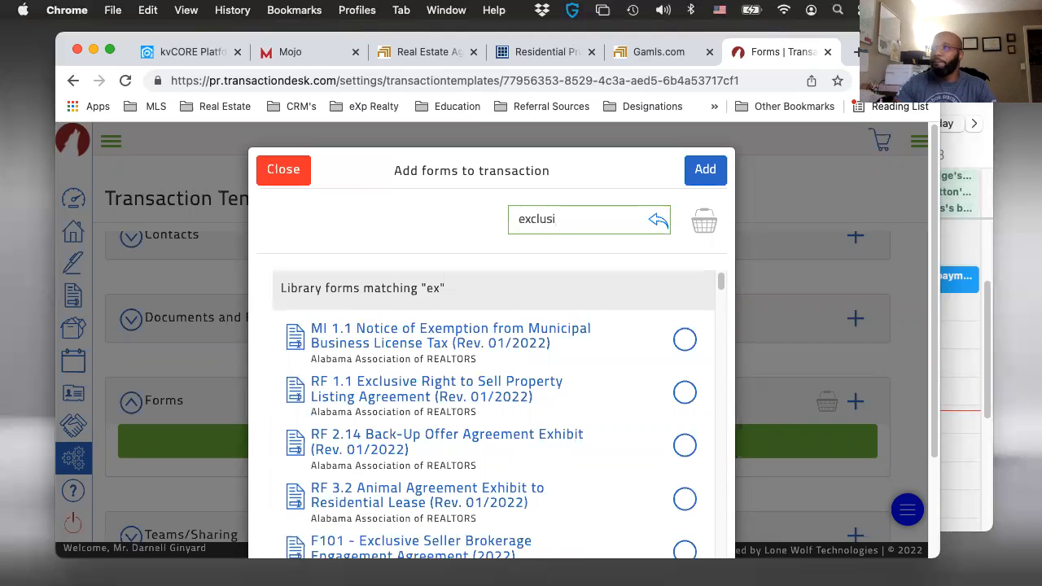
{"action": "type", "text": "ve"}
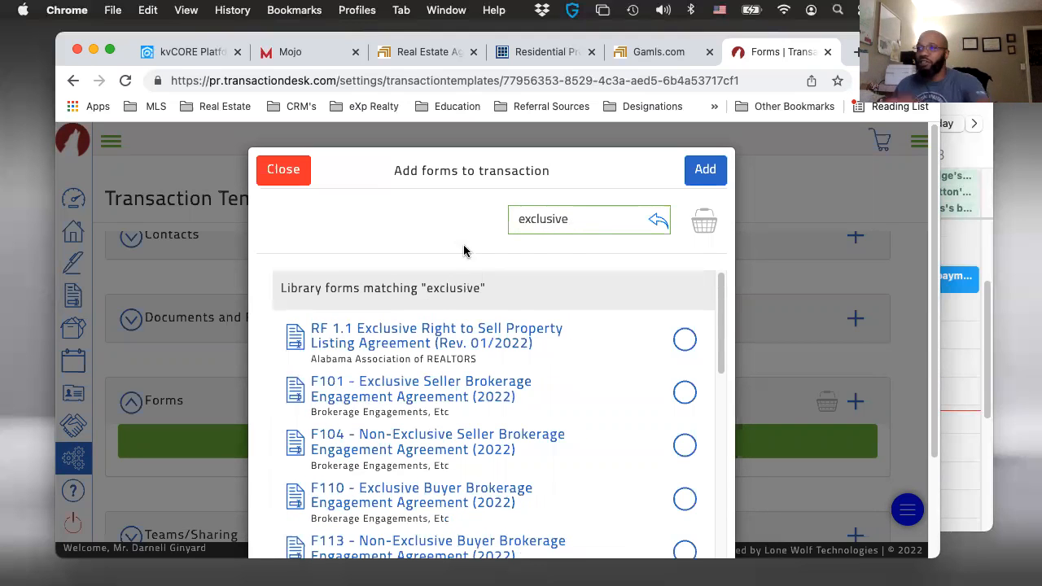
{"action": "scroll", "coordinate": [497, 362], "scroll_direction": "down", "scroll_amount": 1}
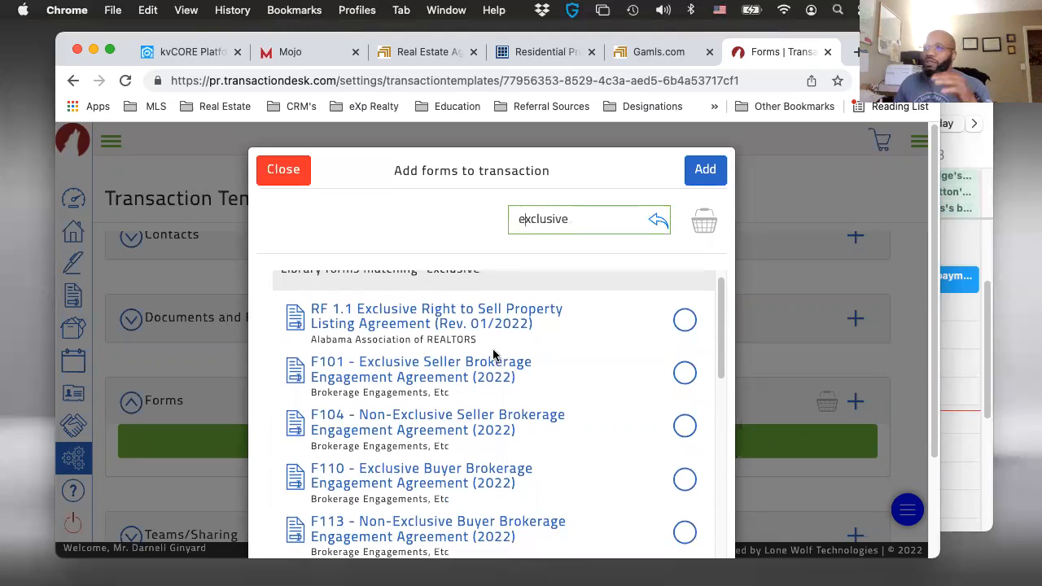
{"action": "scroll", "coordinate": [480, 383], "scroll_direction": "down", "scroll_amount": 3}
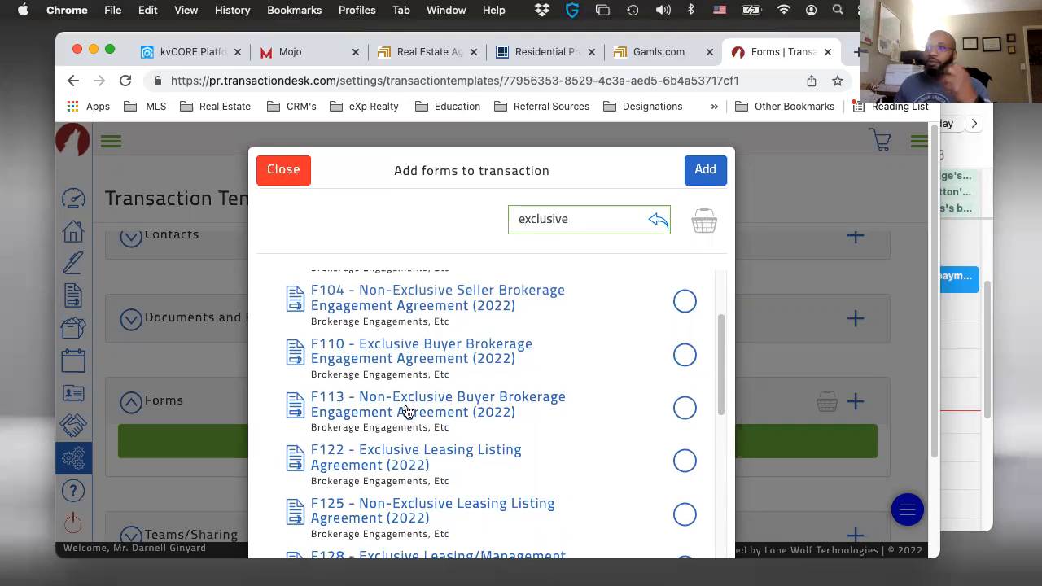
{"action": "left_click", "coordinate": [688, 356]}
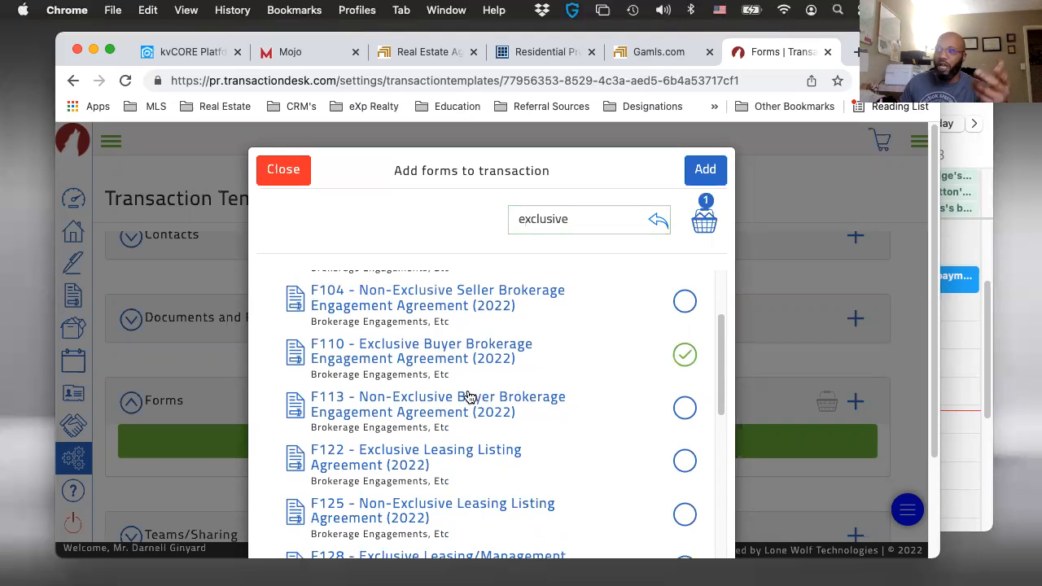
- Look through the other forms matching "exclusive", including the leasing, tenant, commercial and RE agreements
{"action": "scroll", "coordinate": [458, 404], "scroll_direction": "down", "scroll_amount": 1}
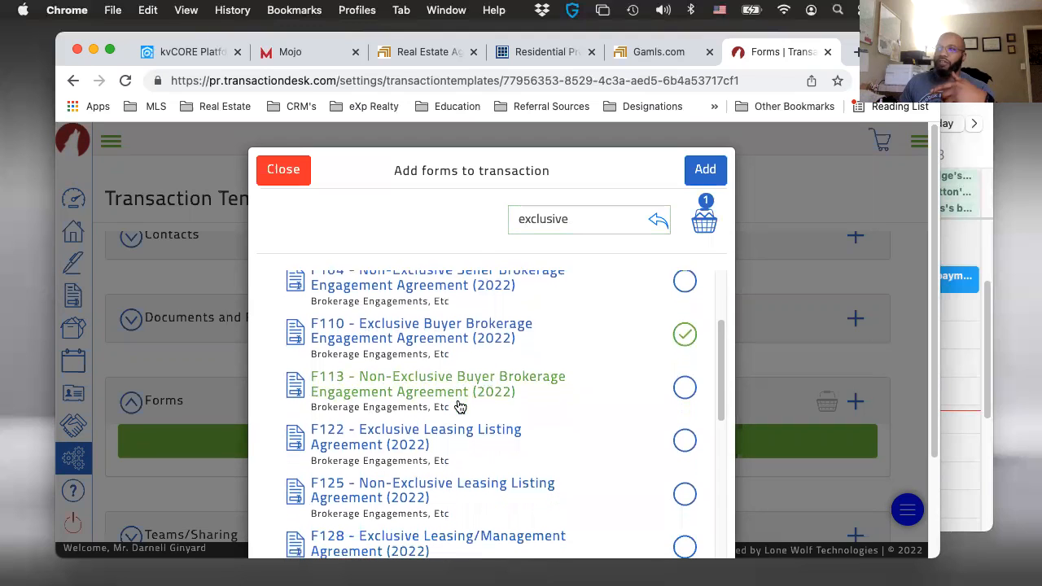
{"action": "scroll", "coordinate": [434, 438], "scroll_direction": "down", "scroll_amount": 1}
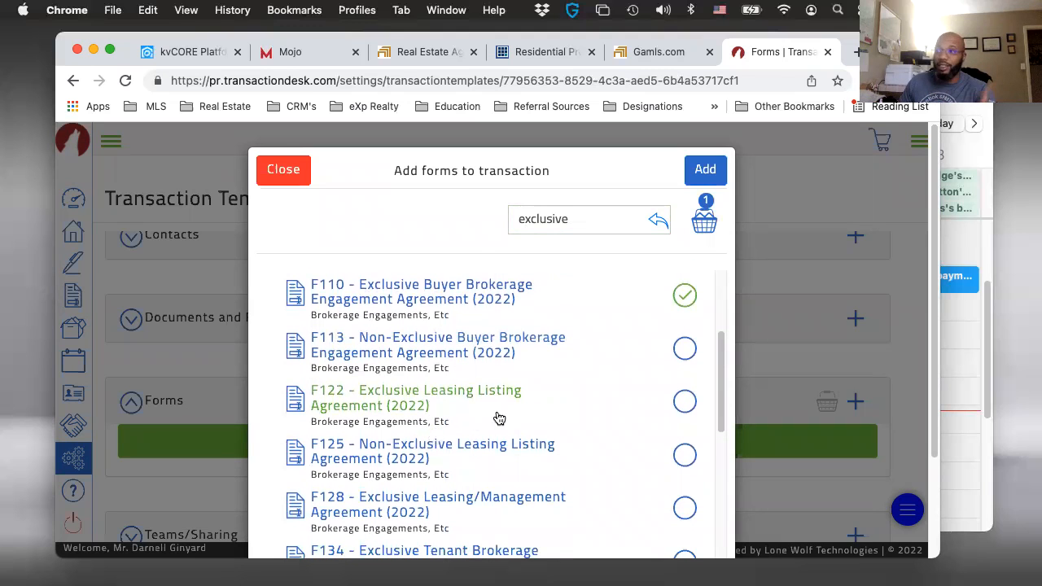
{"action": "scroll", "coordinate": [459, 439], "scroll_direction": "down", "scroll_amount": 1}
{"action": "scroll", "coordinate": [497, 438], "scroll_direction": "down", "scroll_amount": 2}
{"action": "scroll", "coordinate": [483, 427], "scroll_direction": "down", "scroll_amount": 3}
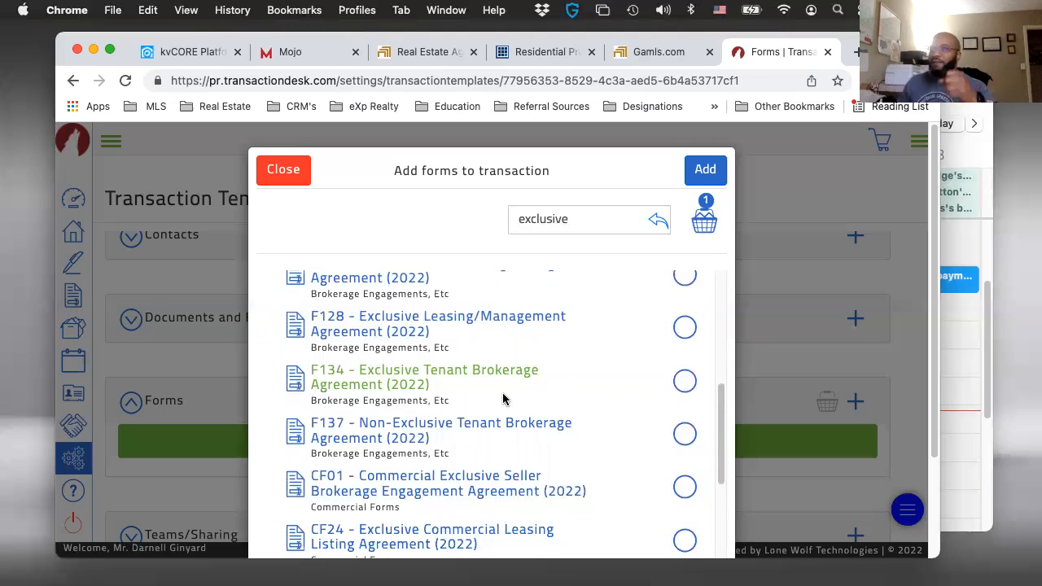
{"action": "scroll", "coordinate": [561, 435], "scroll_direction": "down", "scroll_amount": 3}
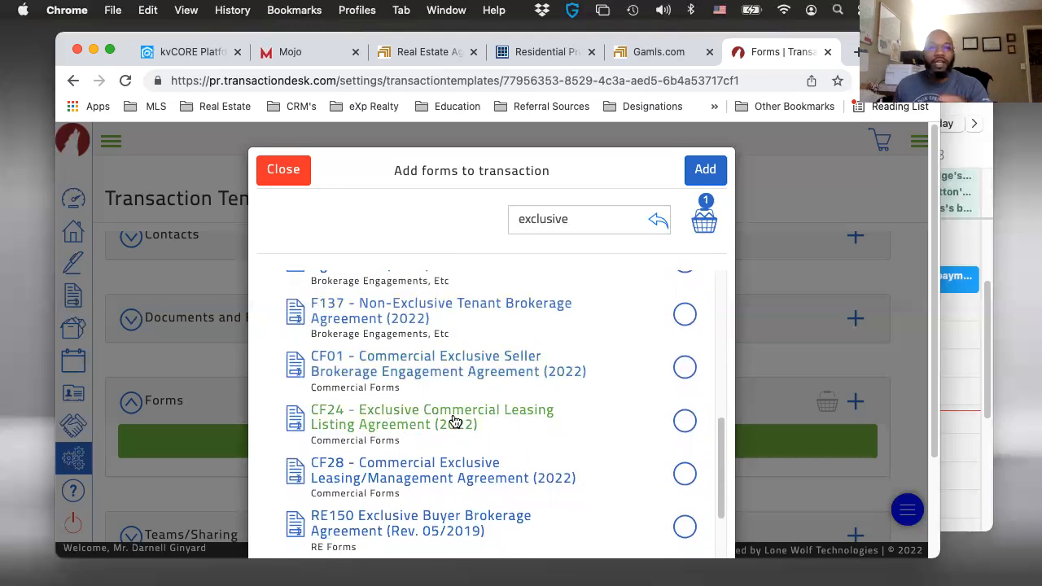
{"action": "scroll", "coordinate": [469, 386], "scroll_direction": "down", "scroll_amount": 2}
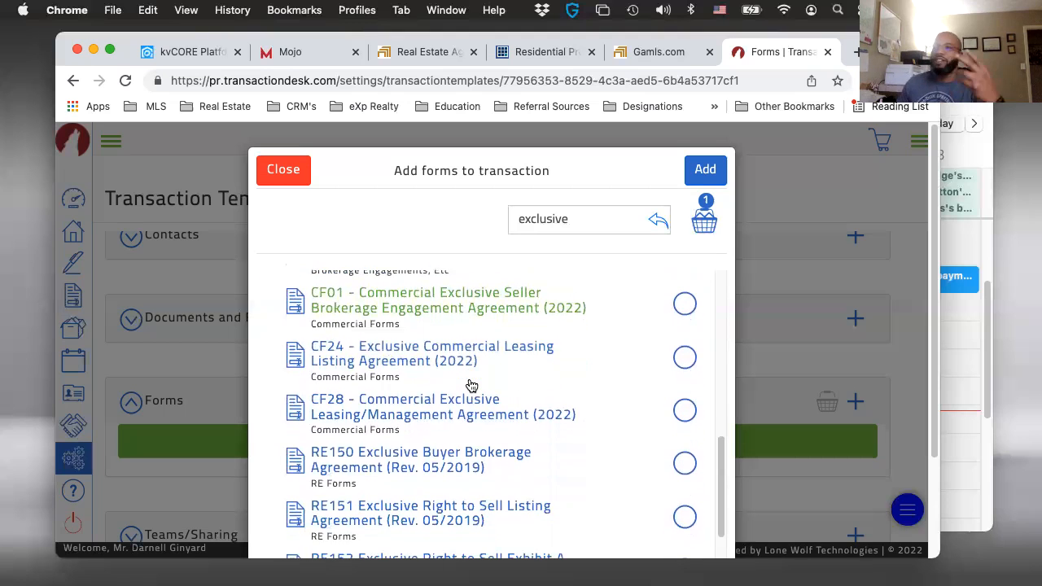
{"action": "scroll", "coordinate": [469, 387], "scroll_direction": "up", "scroll_amount": 3}
{"action": "scroll", "coordinate": [470, 387], "scroll_direction": "up", "scroll_amount": 3}
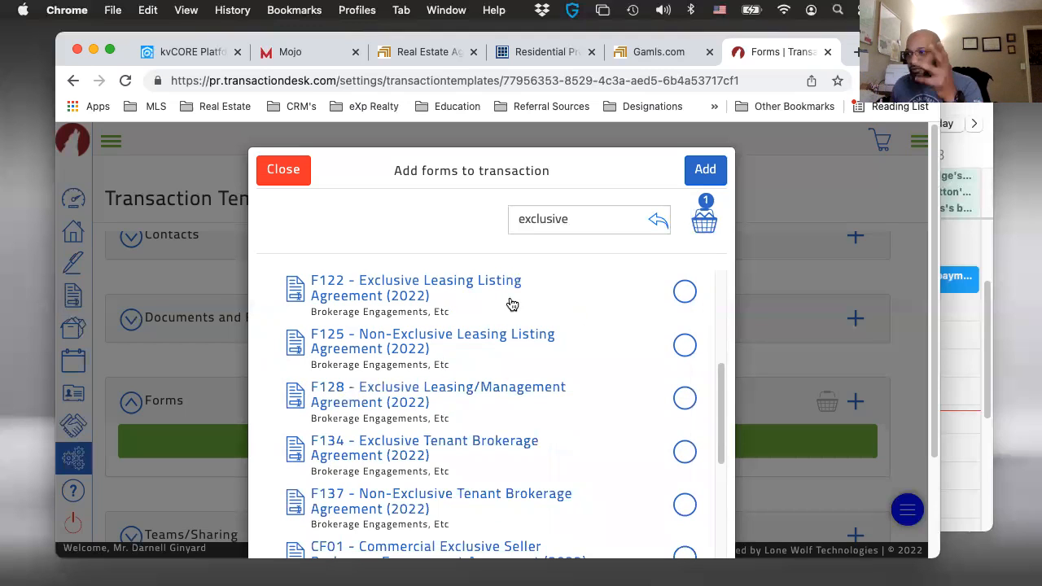
{"action": "scroll", "coordinate": [465, 367], "scroll_direction": "up", "scroll_amount": 4}
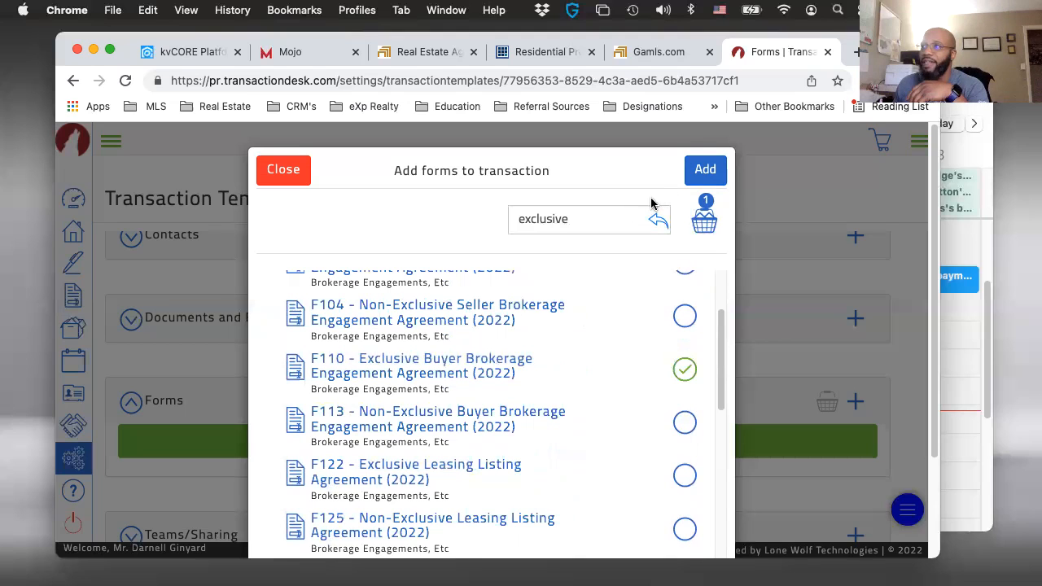
- Search the form library for "f201" and select F201 - Purchase and Sale Agreement (2022)
{"action": "left_click", "coordinate": [564, 216]}
{"action": "double_click", "coordinate": [575, 219]}
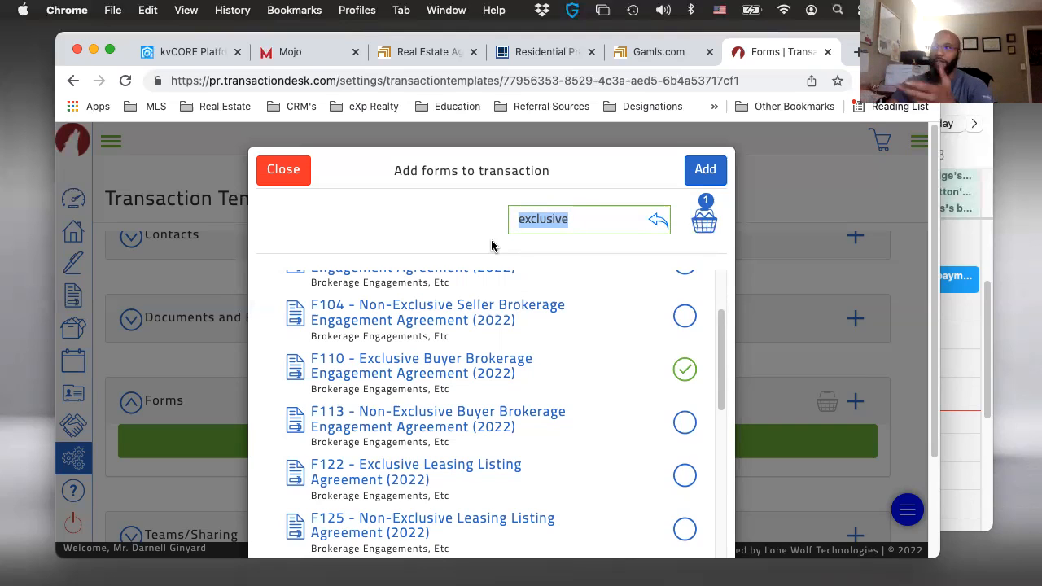
{"action": "type", "text": "f"}
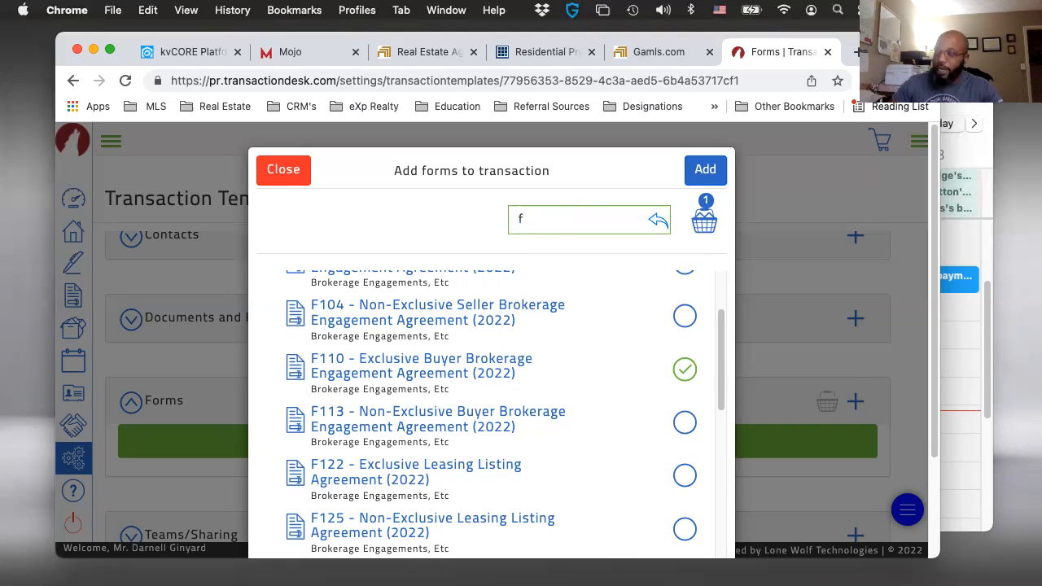
{"action": "type", "text": "201"}
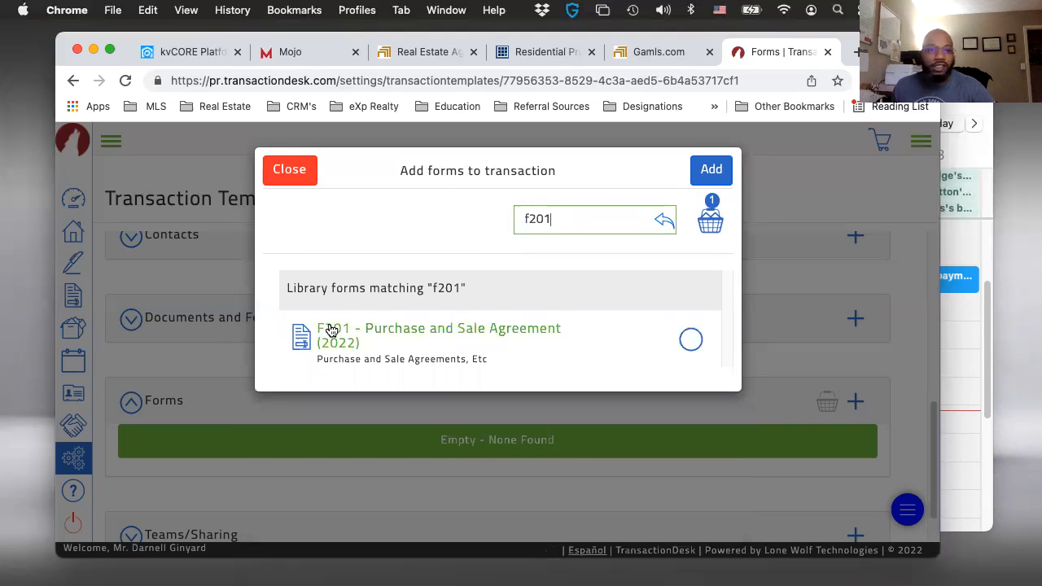
{"action": "left_click", "coordinate": [688, 346]}
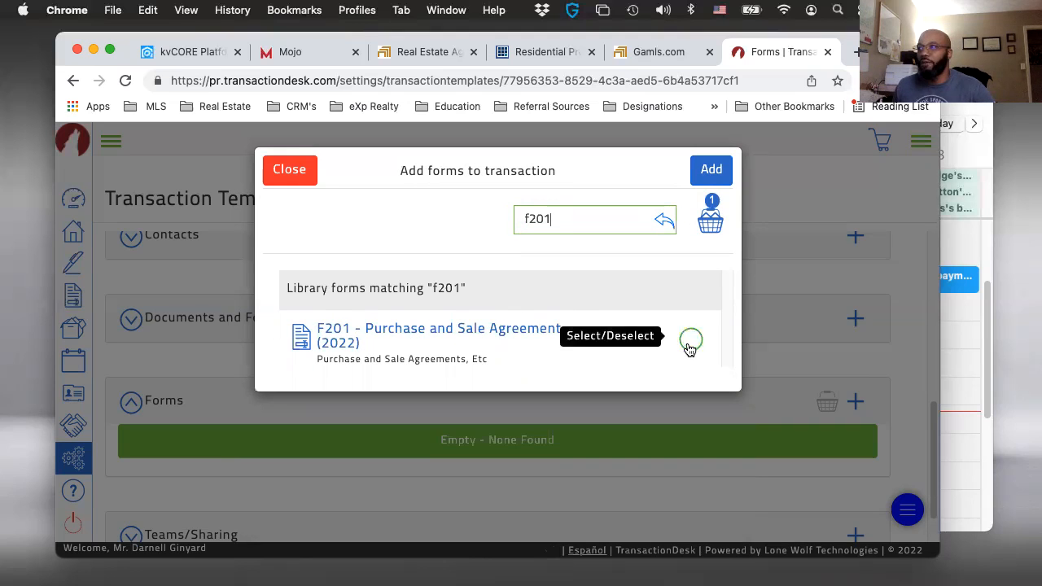
- Search the form library for "fha" and select F407 - FHA Loan Contingency Exhibit (2022)
{"action": "left_click", "coordinate": [565, 219]}
{"action": "double_click", "coordinate": [537, 216]}
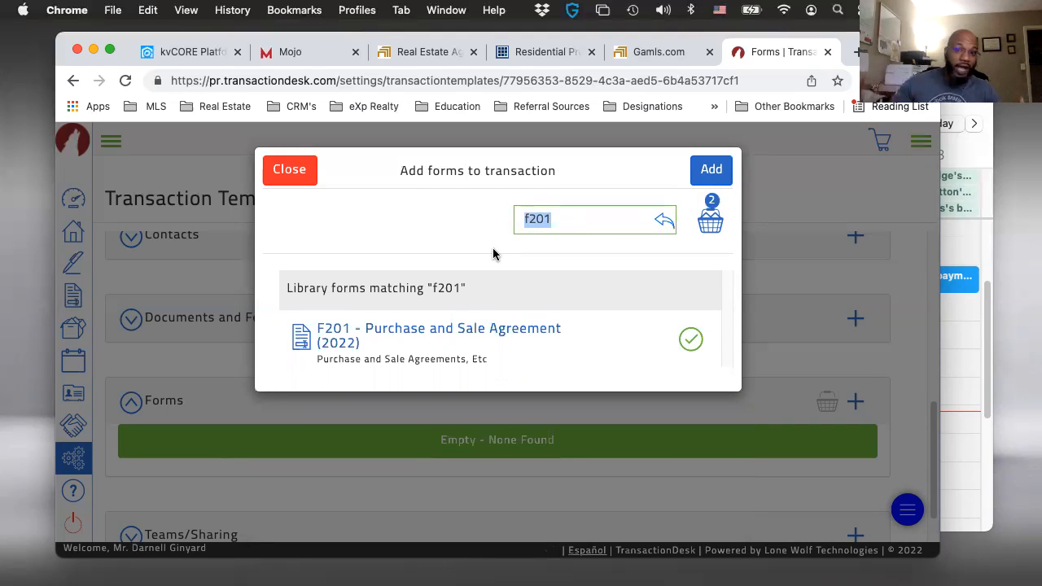
{"action": "type", "text": "fh"}
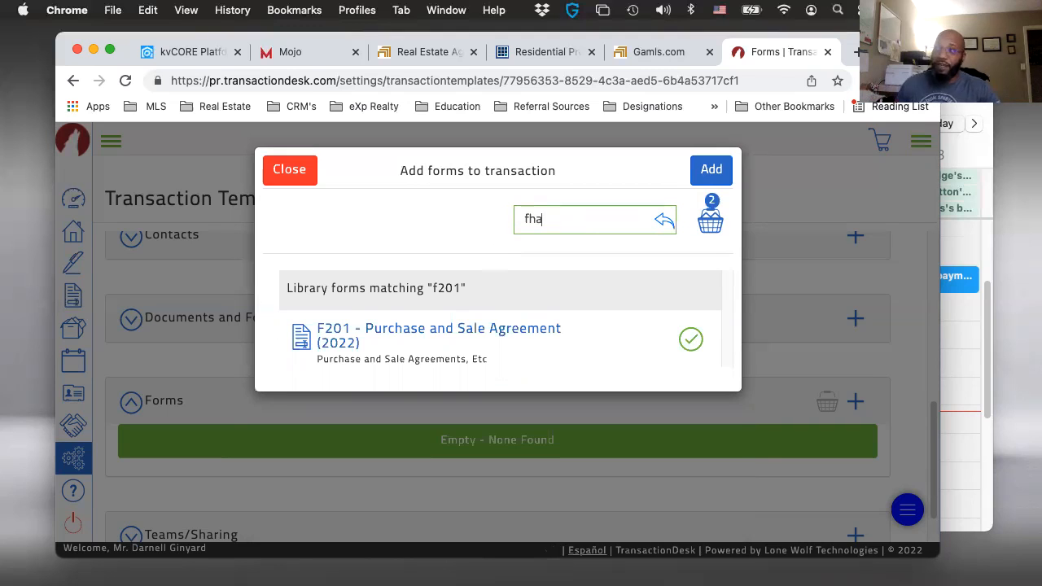
{"action": "type", "text": "a"}
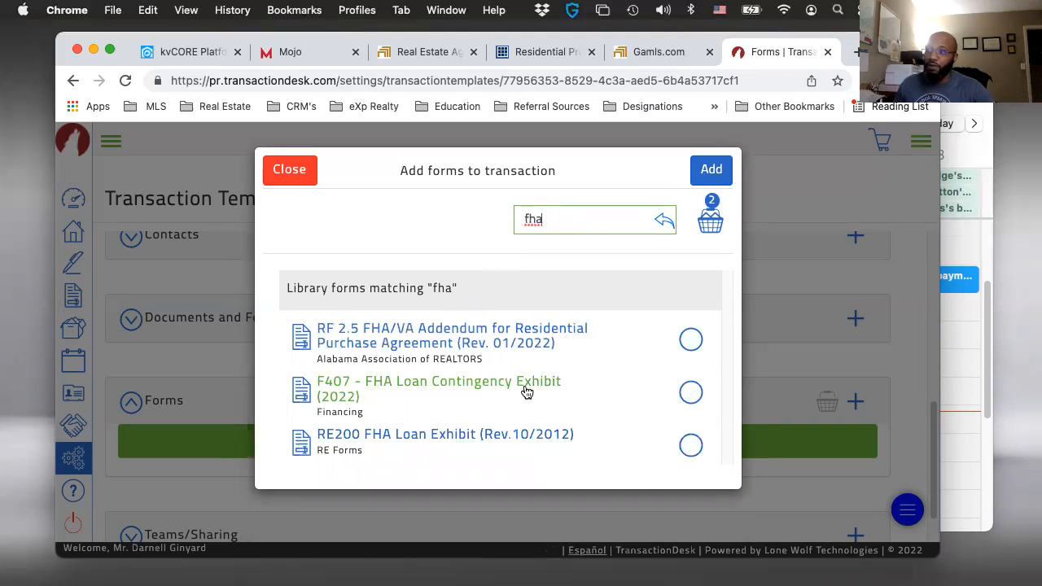
{"action": "left_click", "coordinate": [699, 394]}
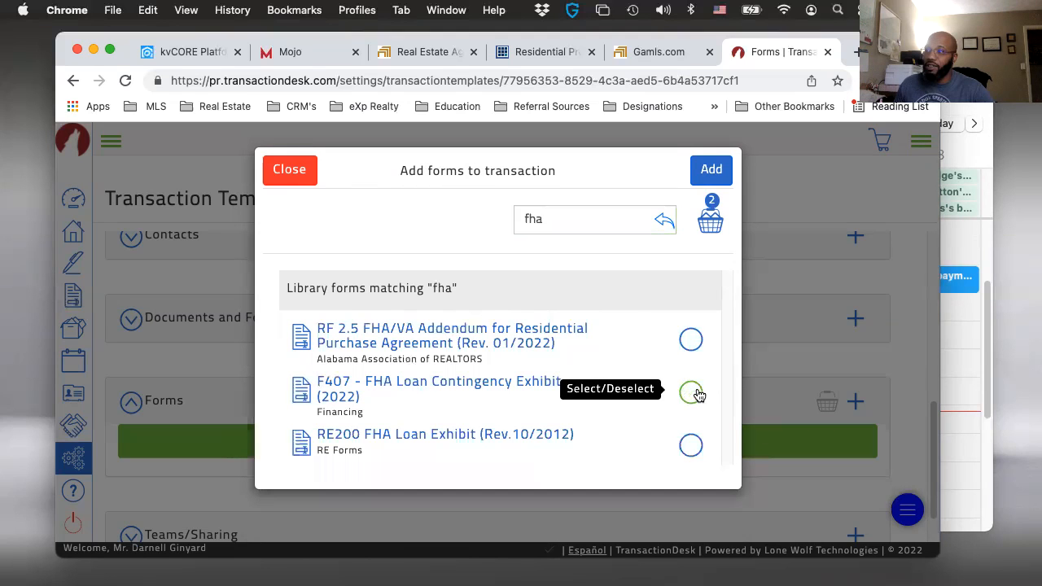
- Search the form library for "va" and select F410 - VA Loan Contingency Exhibit (2022)
{"action": "left_click", "coordinate": [559, 218]}
{"action": "left_click_drag", "start_coordinate": [559, 217], "coordinate": [516, 218]}
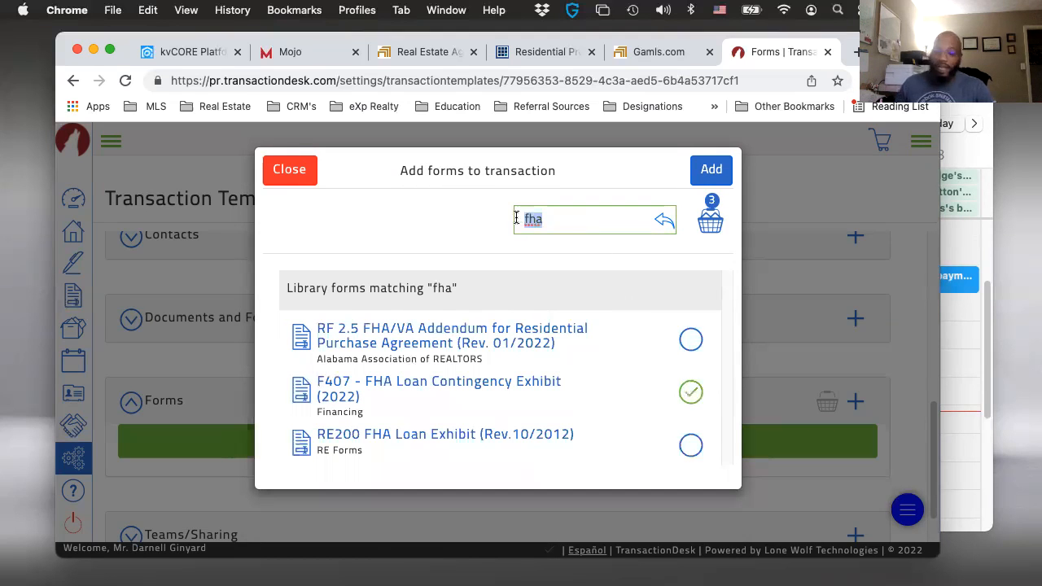
{"action": "type", "text": "va"}
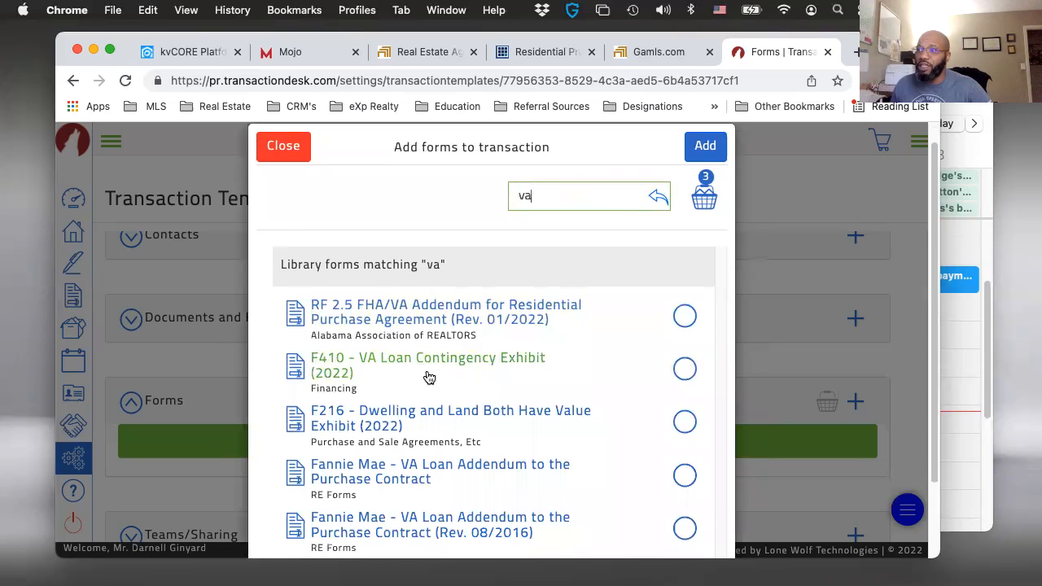
{"action": "left_click", "coordinate": [684, 368]}
- Search the form library for "conventional" and select F404 - Conventional Loan Contingency Exhibit (2022)
{"action": "left_click_drag", "start_coordinate": [556, 197], "coordinate": [498, 196]}
{"action": "type", "text": "con"}
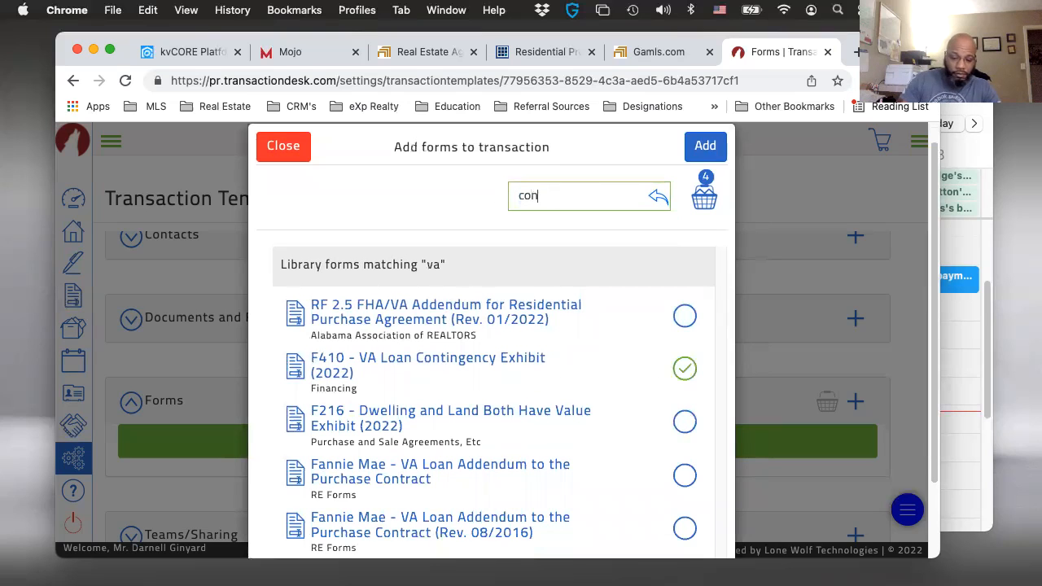
{"action": "type", "text": "ventional"}
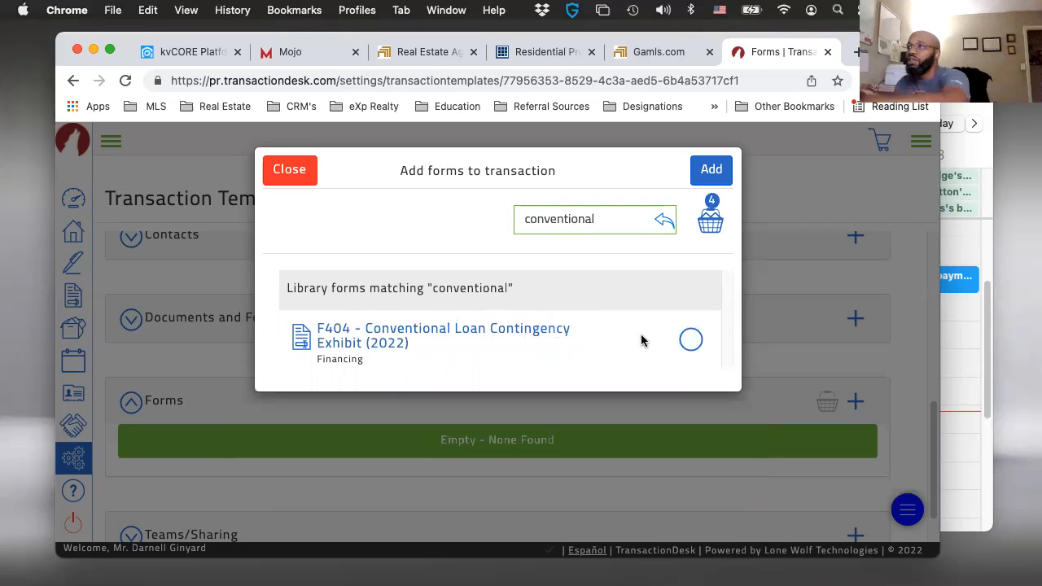
{"action": "left_click", "coordinate": [700, 341]}
- Search the form library for "usda", select F413 - USDA-RD Loan Contingency Exhibit (2022), and clear the search
{"action": "left_click", "coordinate": [599, 216]}
{"action": "left_click_drag", "start_coordinate": [596, 219], "coordinate": [507, 220]}
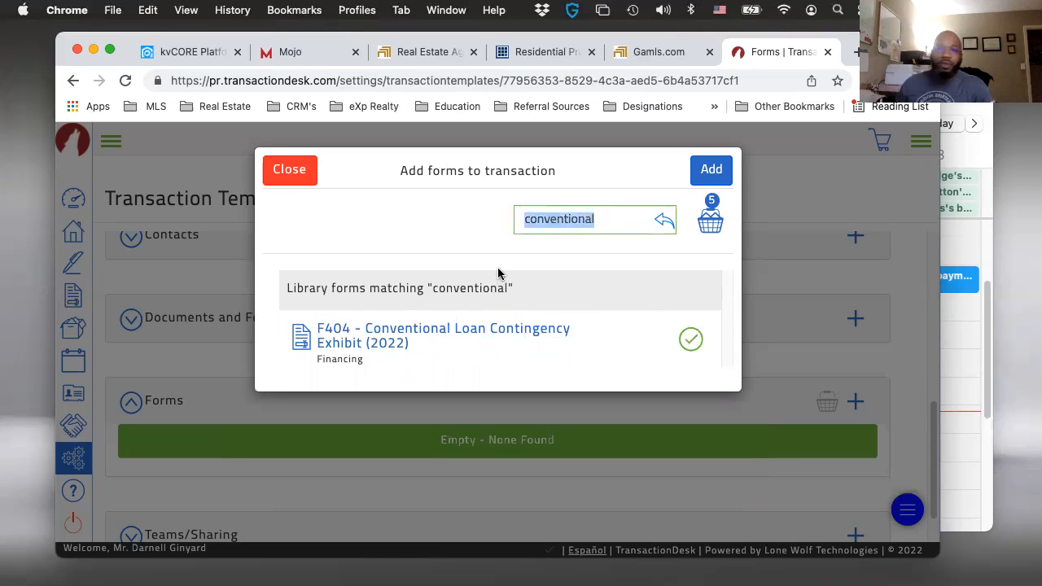
{"action": "type", "text": "usda"}
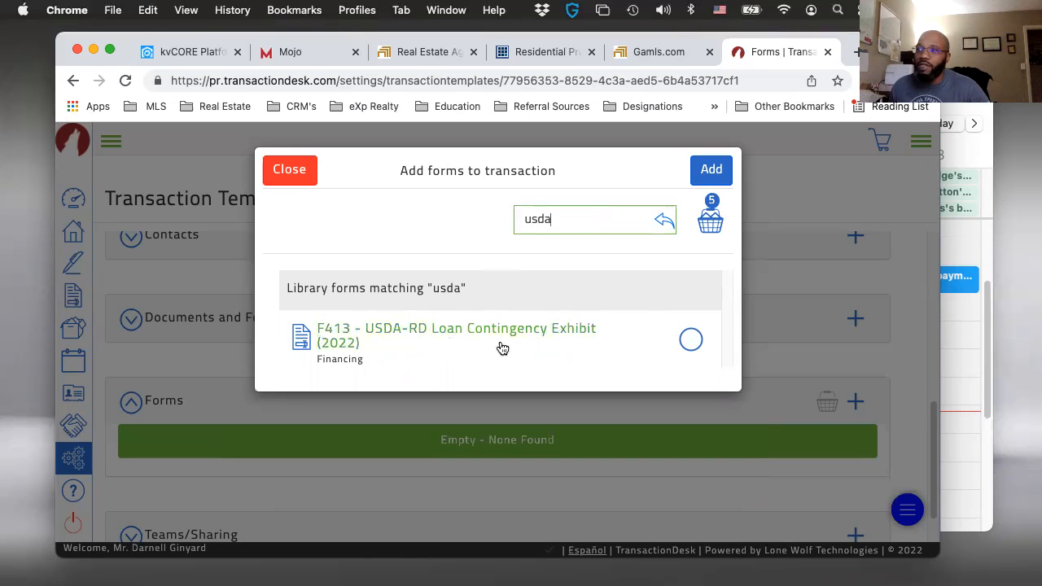
{"action": "left_click", "coordinate": [690, 339]}
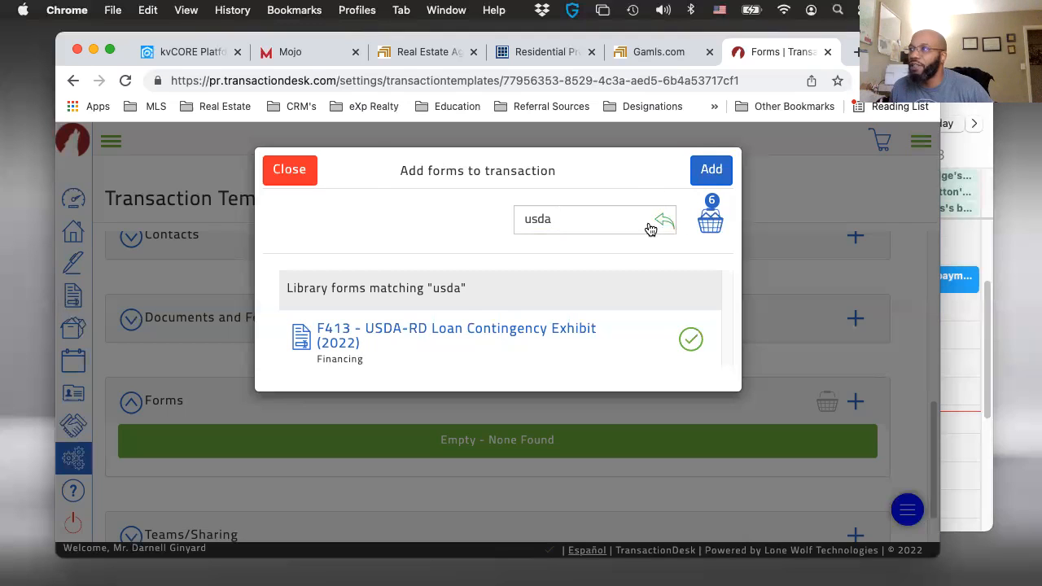
{"action": "left_click_drag", "start_coordinate": [559, 219], "coordinate": [511, 218]}
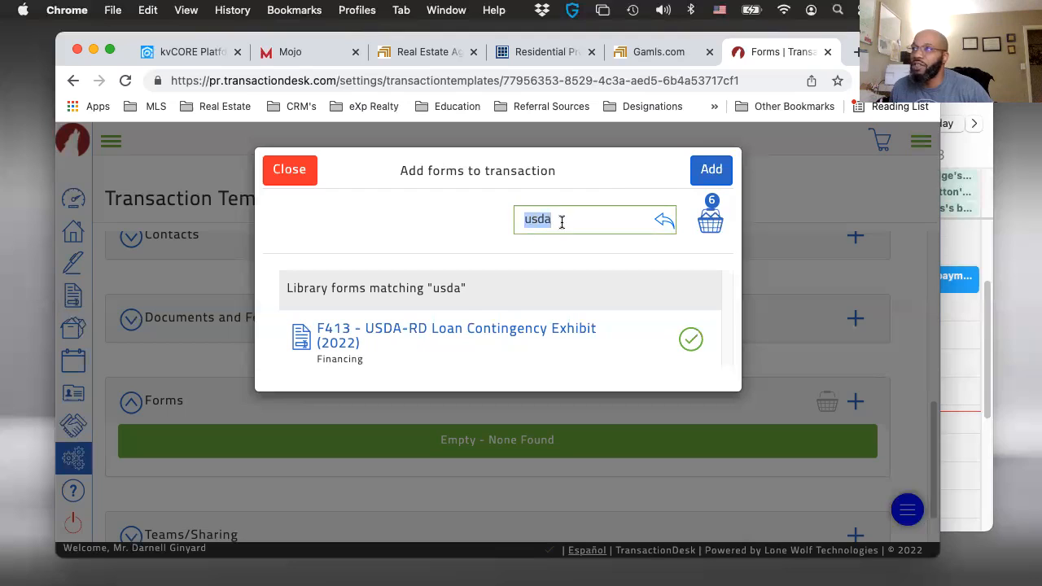
{"action": "key", "text": "BackSpace"}
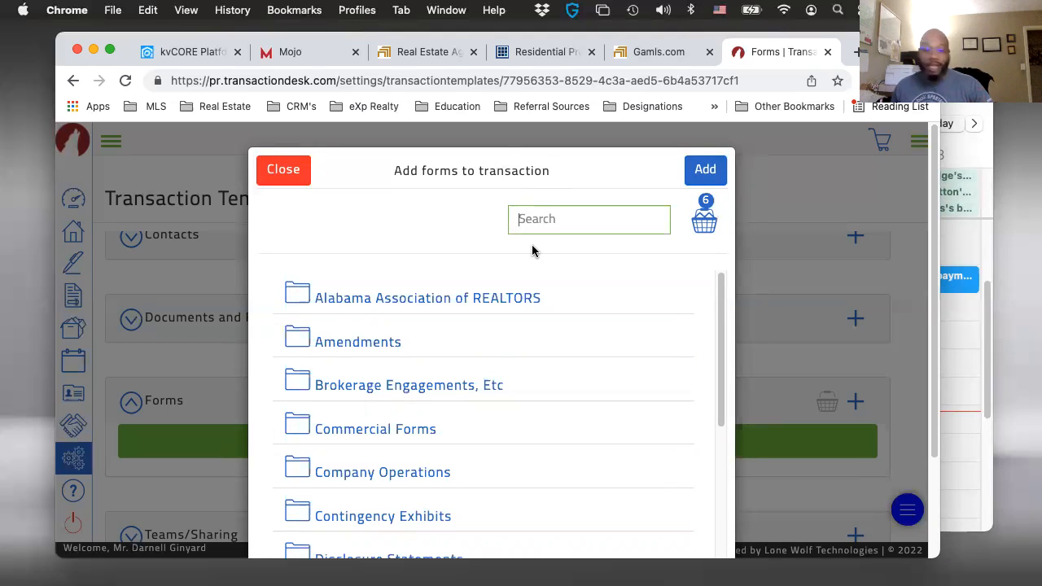
{"action": "type", "text": "re"}
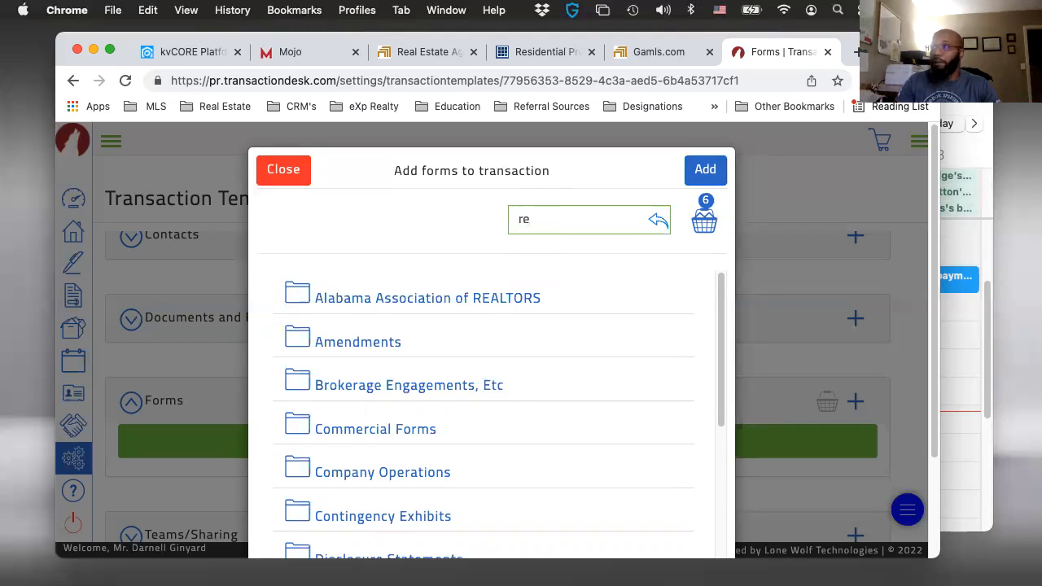
{"action": "key", "text": "BackSpace"}
{"action": "key", "text": "BackSpace"}
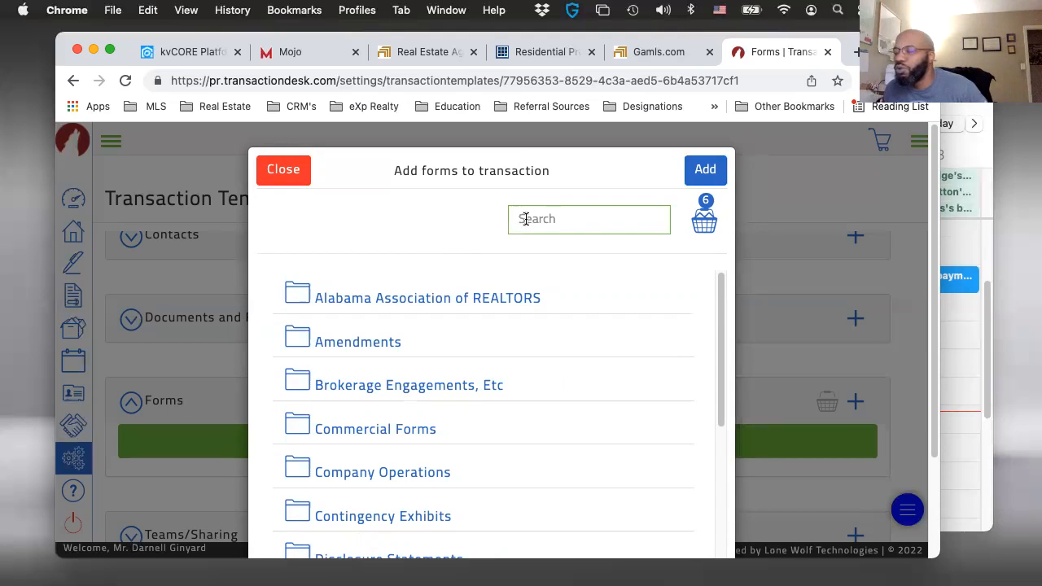
{"action": "type", "text": "cg"}
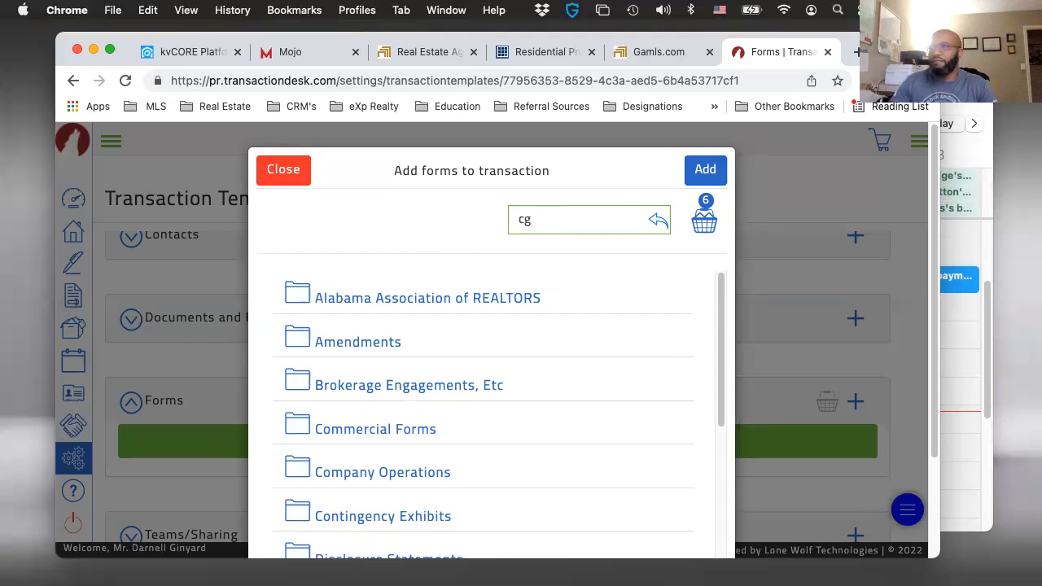
{"action": "key", "text": "BackSpace"}
{"action": "type", "text": "f"}
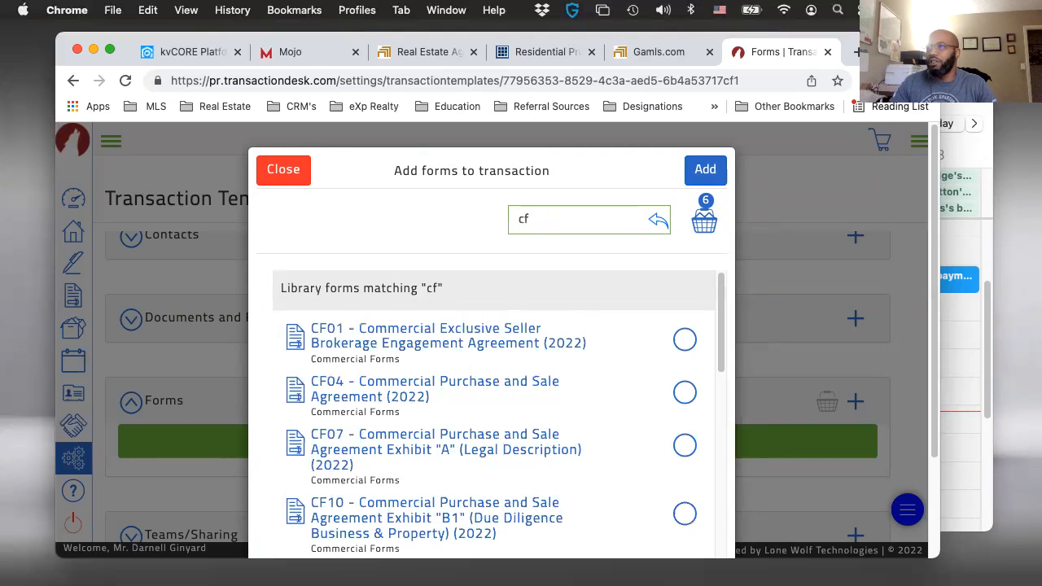
{"action": "key", "text": "BackSpace"}
{"action": "key", "text": "BackSpace"}
{"action": "type", "text": "what to"}
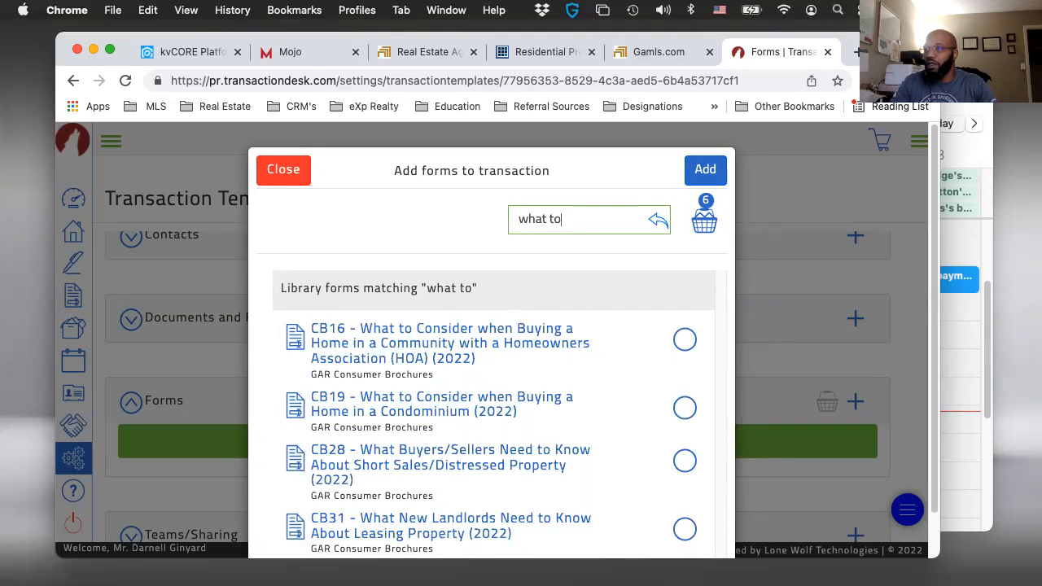
{"action": "key", "text": "BackSpace"}
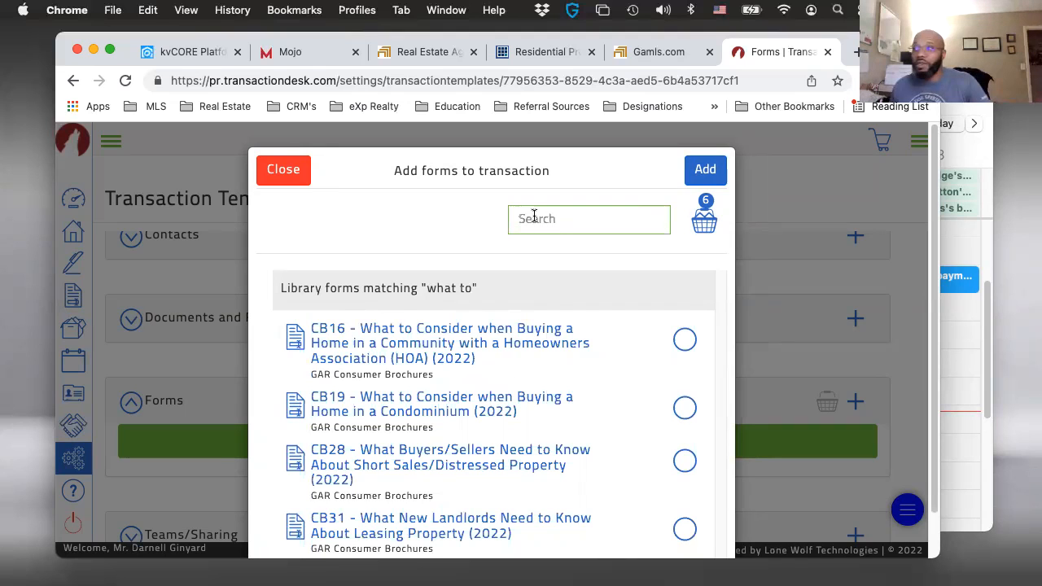
- Search the form library for "cb" and select the CB01, CB04, CB07 and CB08 consumer brochures
{"action": "type", "text": "cb"}
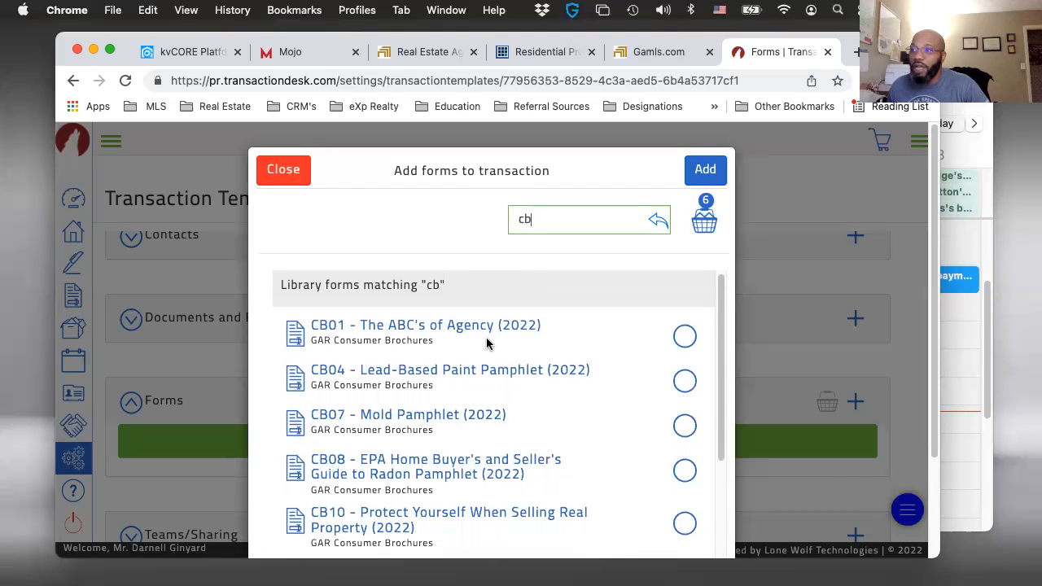
{"action": "left_click", "coordinate": [686, 336]}
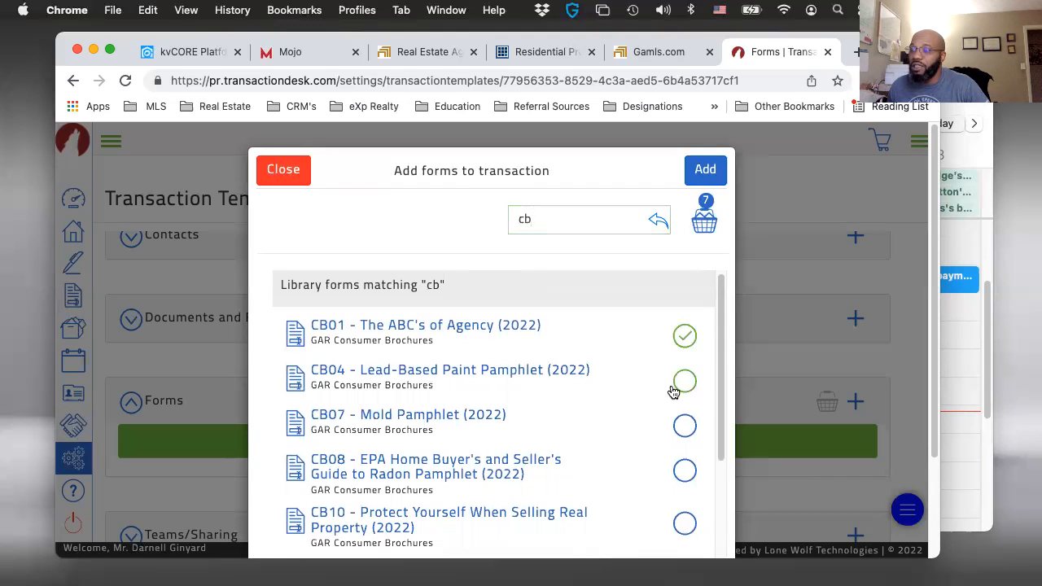
{"action": "left_click", "coordinate": [677, 380]}
{"action": "scroll", "coordinate": [643, 403], "scroll_direction": "down", "scroll_amount": 2}
{"action": "left_click", "coordinate": [683, 377]}
{"action": "left_click", "coordinate": [684, 419]}
- Select the CB10, CB13, CB16 and CB19 consumer brochures from the matching library forms
{"action": "scroll", "coordinate": [680, 444], "scroll_direction": "down", "scroll_amount": 2}
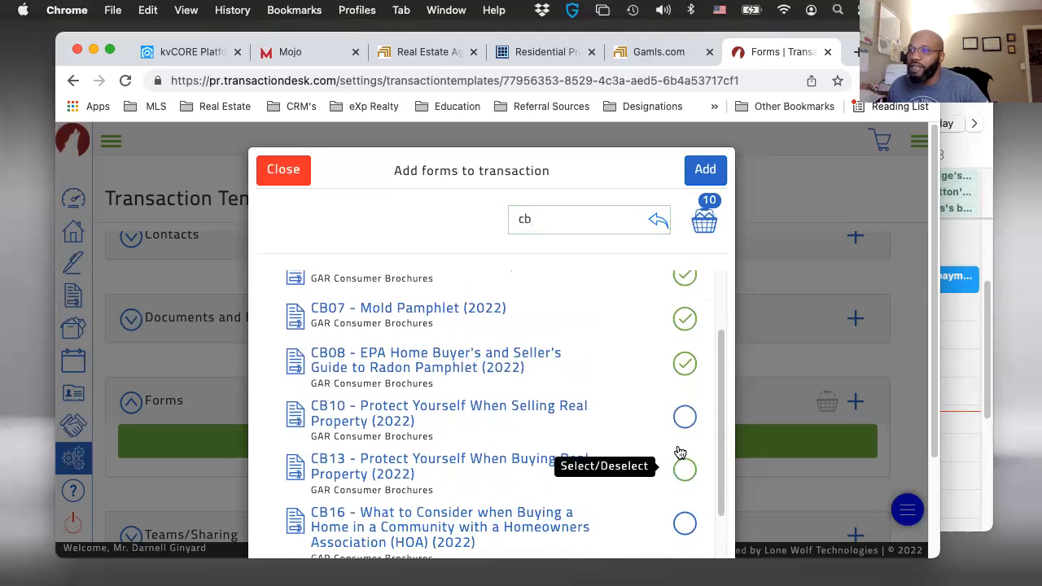
{"action": "scroll", "coordinate": [680, 452], "scroll_direction": "down", "scroll_amount": 1}
{"action": "left_click", "coordinate": [688, 383]}
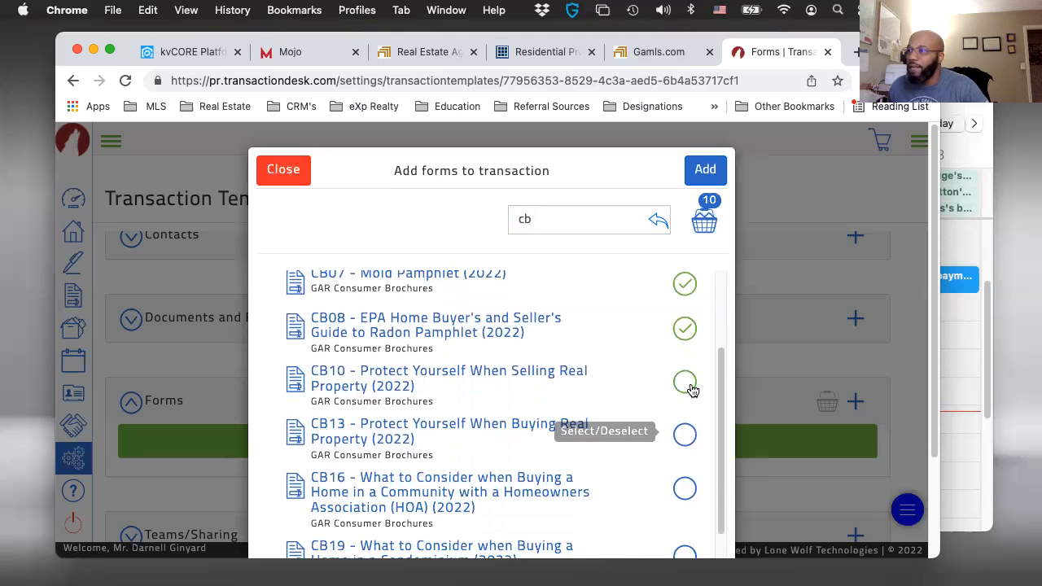
{"action": "left_click", "coordinate": [675, 441]}
{"action": "scroll", "coordinate": [634, 472], "scroll_direction": "down", "scroll_amount": 1}
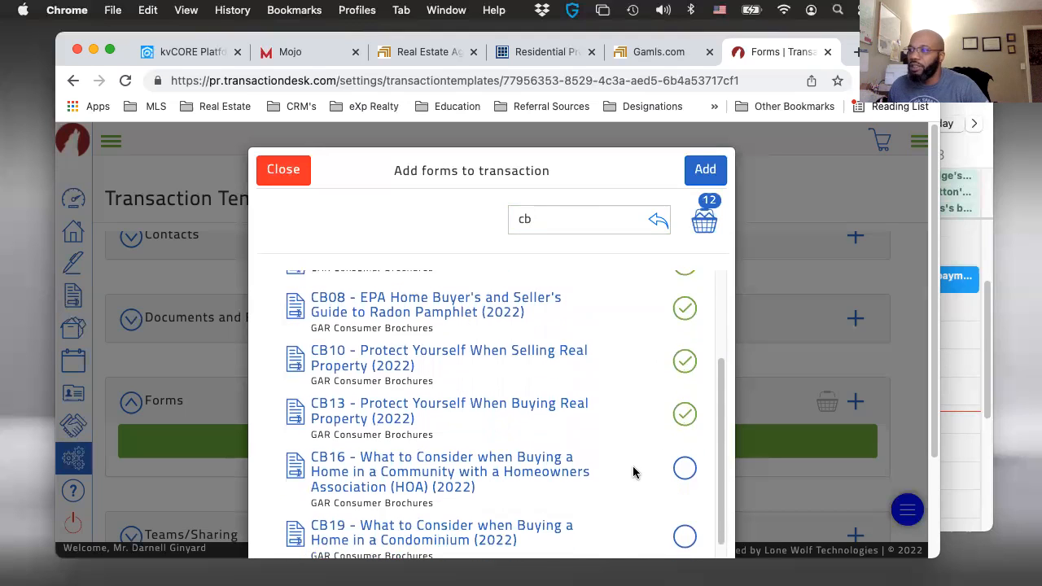
{"action": "scroll", "coordinate": [634, 472], "scroll_direction": "down", "scroll_amount": 3}
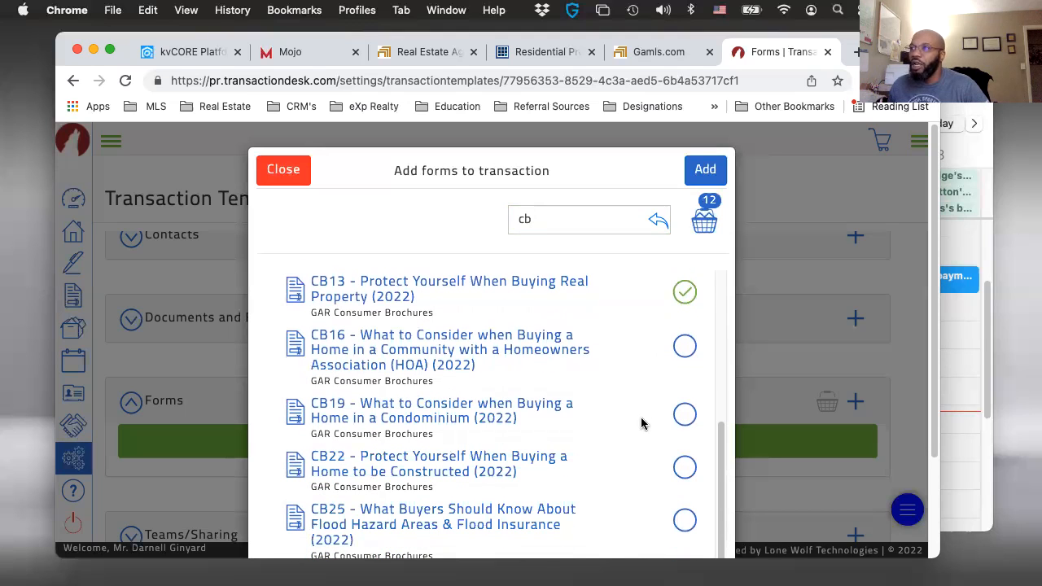
{"action": "left_click", "coordinate": [675, 352]}
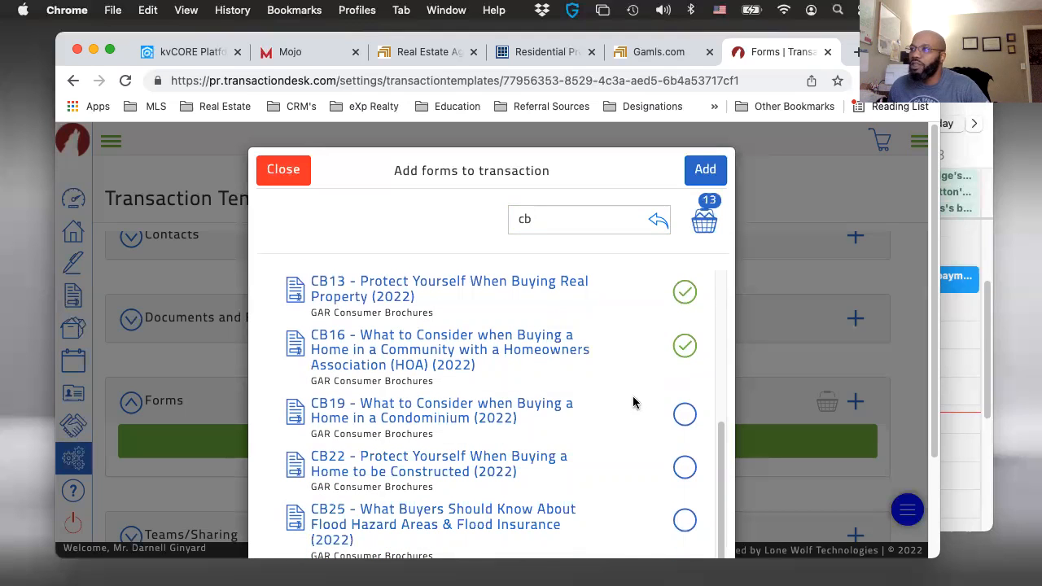
{"action": "left_click", "coordinate": [684, 416]}
- Select the CB22, CB25, CB28 and CB31 consumer brochures from the matching library forms
{"action": "scroll", "coordinate": [651, 446], "scroll_direction": "down", "scroll_amount": 1}
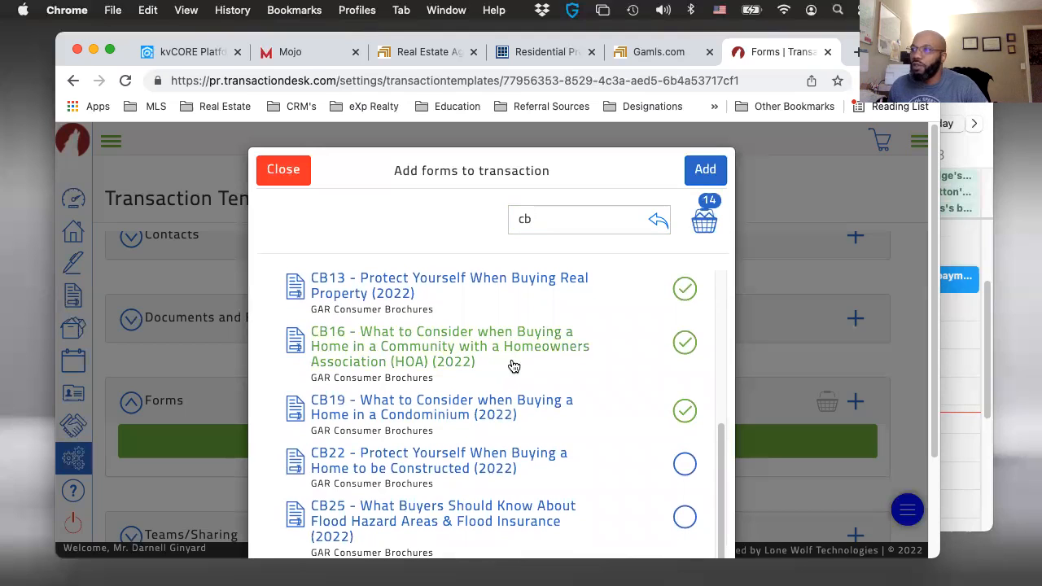
{"action": "scroll", "coordinate": [518, 381], "scroll_direction": "down", "scroll_amount": 1}
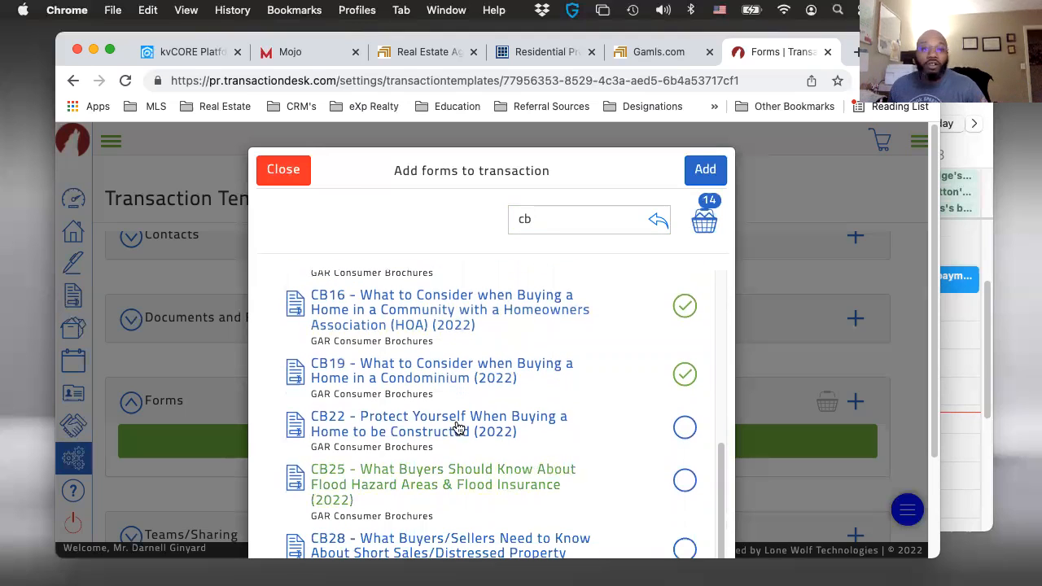
{"action": "left_click", "coordinate": [677, 432]}
{"action": "left_click", "coordinate": [682, 474]}
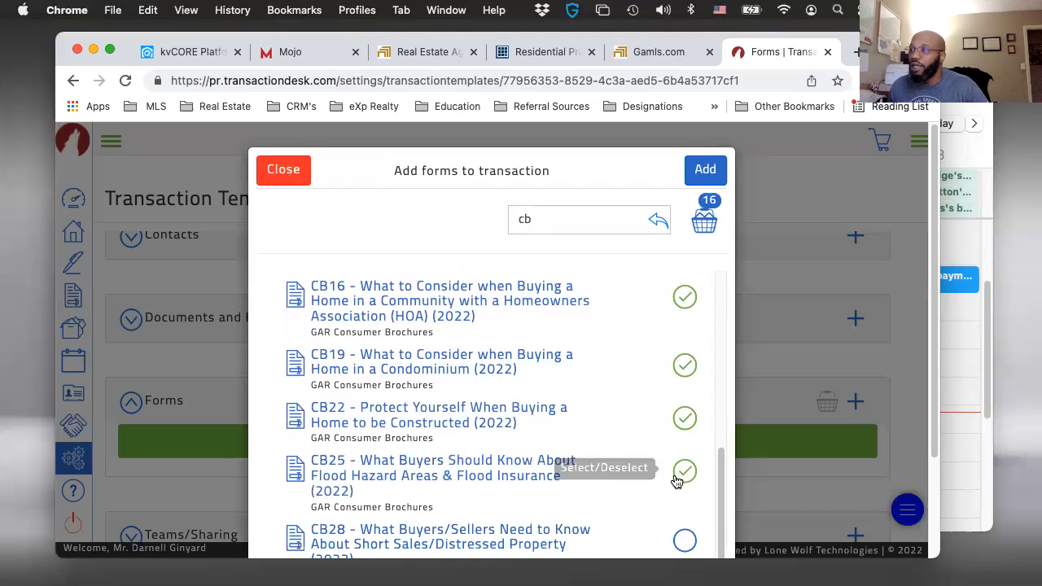
{"action": "scroll", "coordinate": [643, 473], "scroll_direction": "down", "scroll_amount": 3}
{"action": "left_click", "coordinate": [682, 413]}
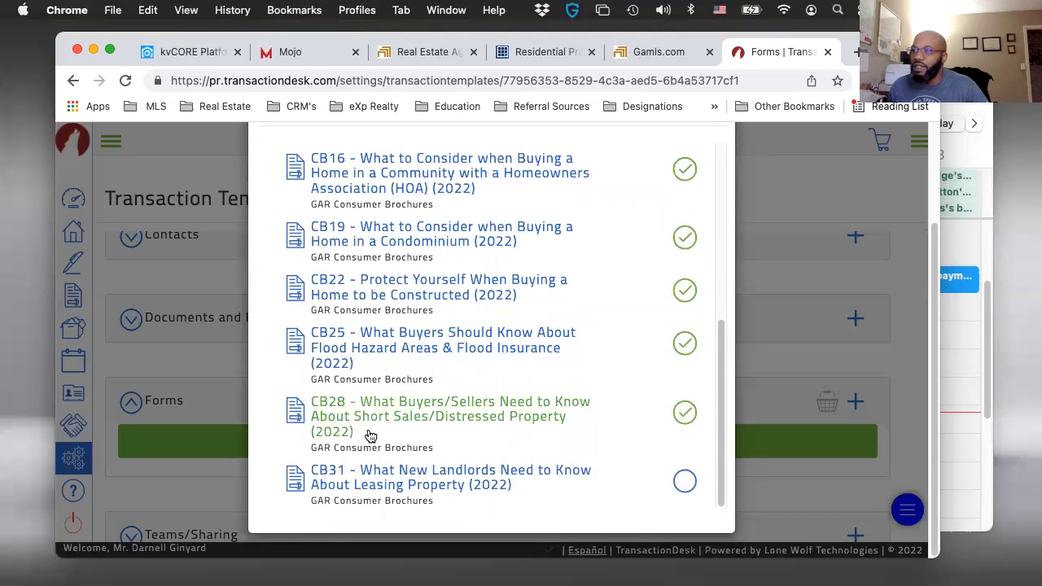
{"action": "left_click", "coordinate": [683, 483]}
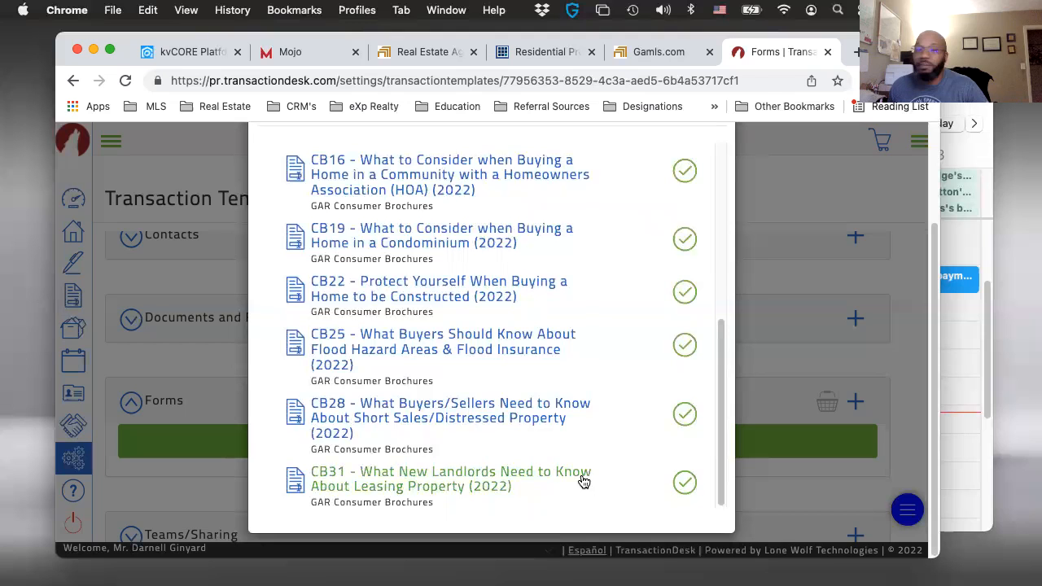
- Search the form library for "f510" and select F510 - Closing Attorney Acting as Holder of Earnest Money Exhibit (2022)
{"action": "scroll", "coordinate": [489, 456], "scroll_direction": "up", "scroll_amount": 2}
{"action": "scroll", "coordinate": [415, 431], "scroll_direction": "up", "scroll_amount": 5}
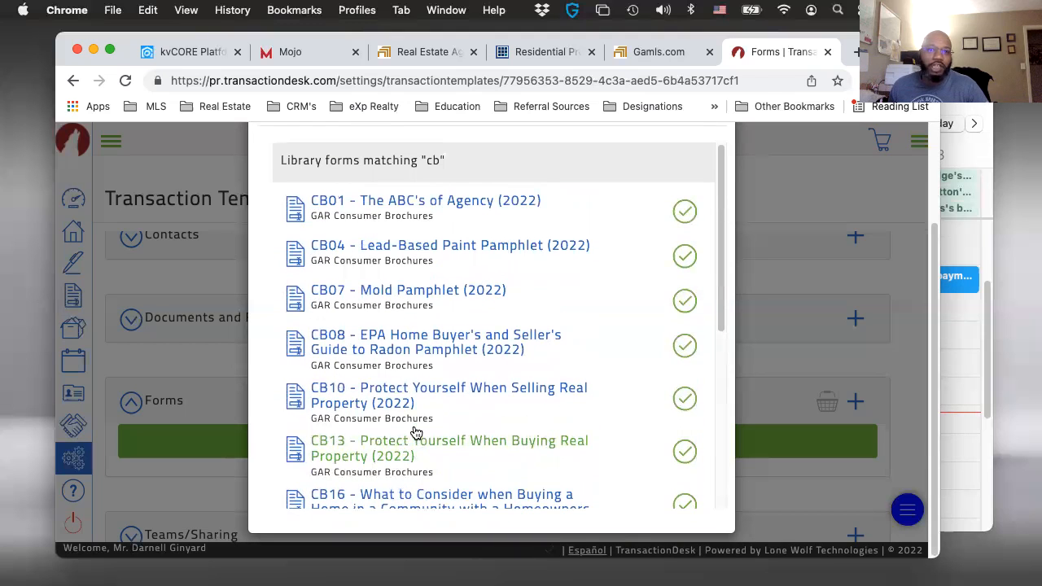
{"action": "scroll", "coordinate": [549, 306], "scroll_direction": "up", "scroll_amount": 3}
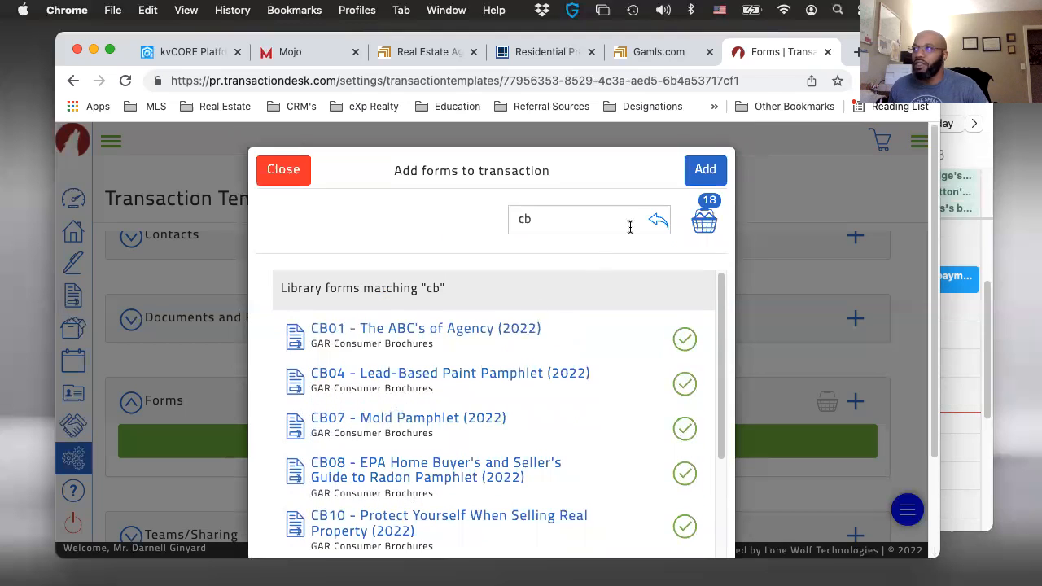
{"action": "left_click", "coordinate": [528, 227]}
{"action": "left_click_drag", "start_coordinate": [534, 220], "coordinate": [484, 219]}
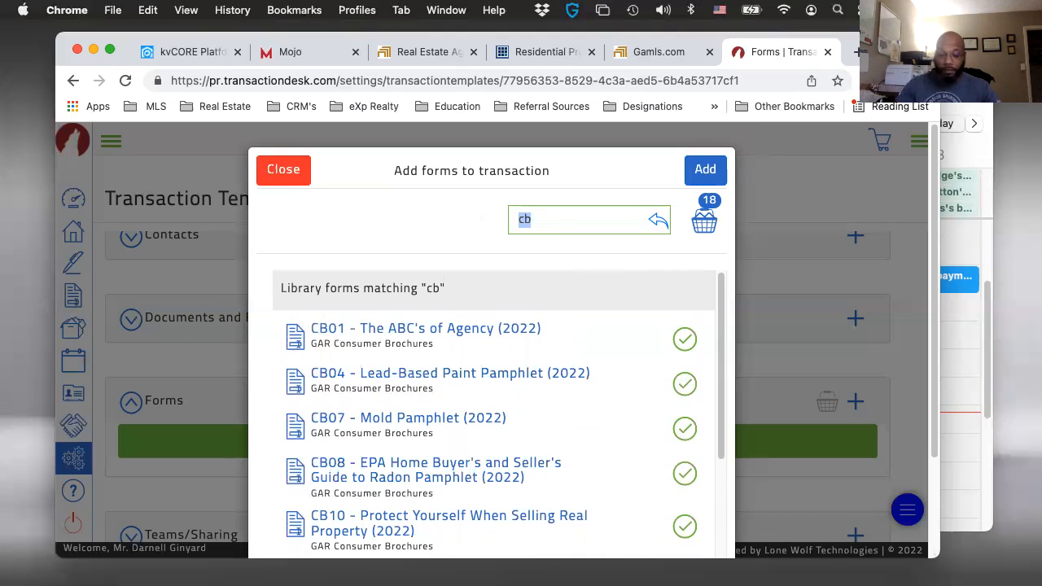
{"action": "key", "text": "BackSpace"}
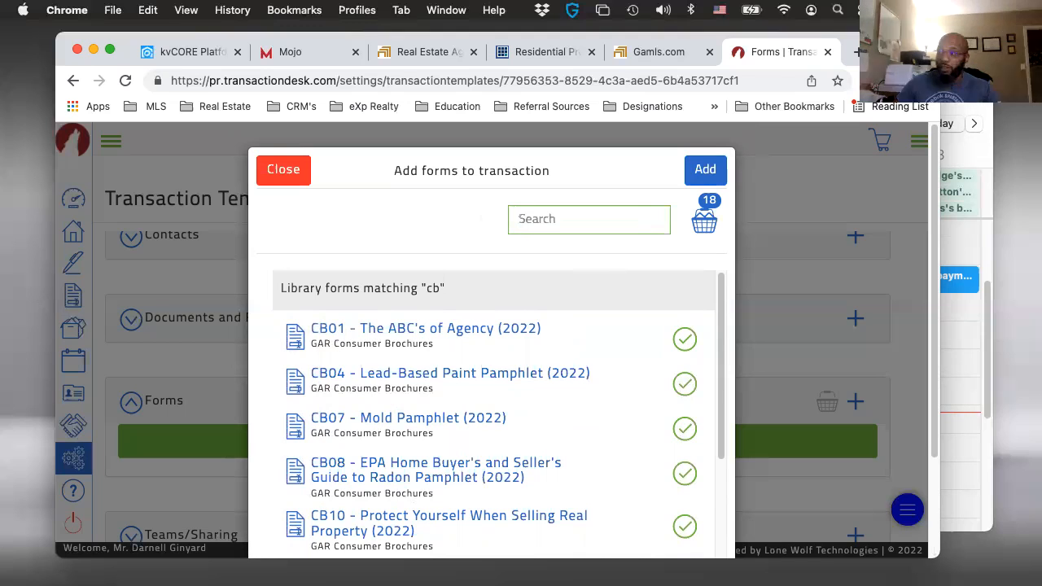
{"action": "type", "text": "f"}
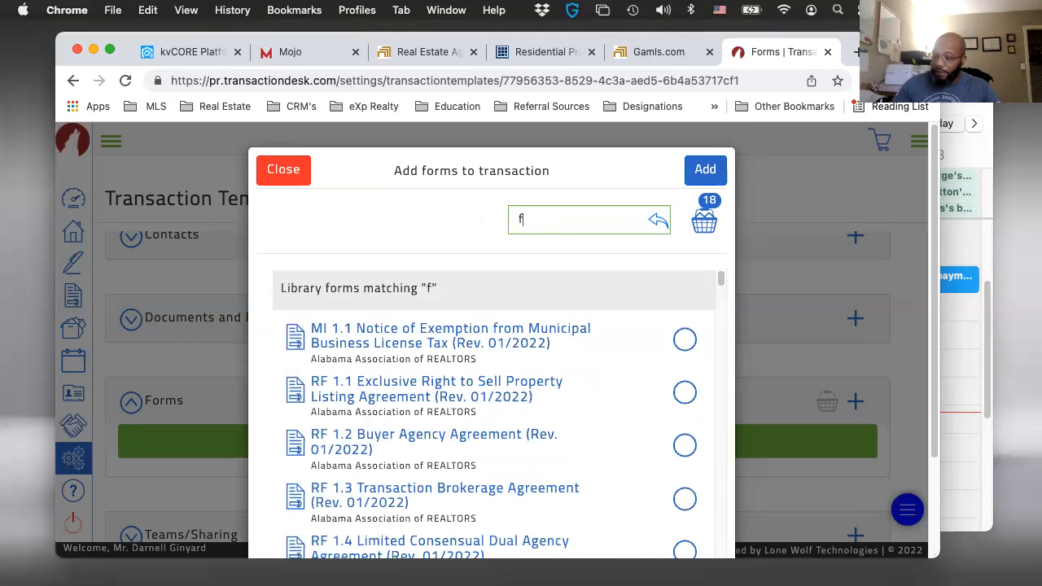
{"action": "type", "text": "510"}
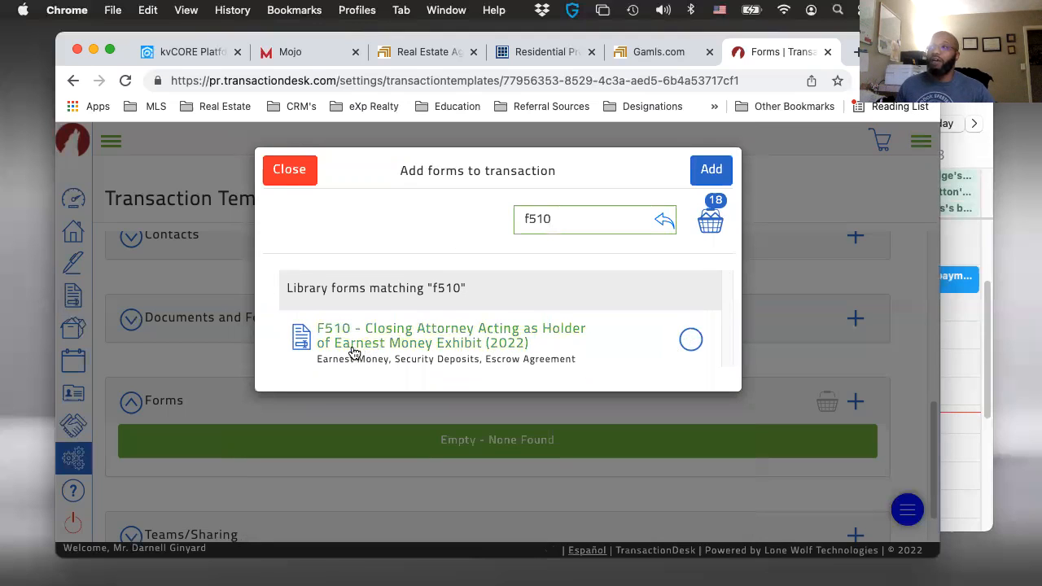
{"action": "left_click", "coordinate": [690, 340]}
- Search for "f511", select F511 - Agreement of Closing Attorney to Serve as Holder of Earnest Money (2022), and add all selected forms to the template
{"action": "left_click", "coordinate": [551, 225]}
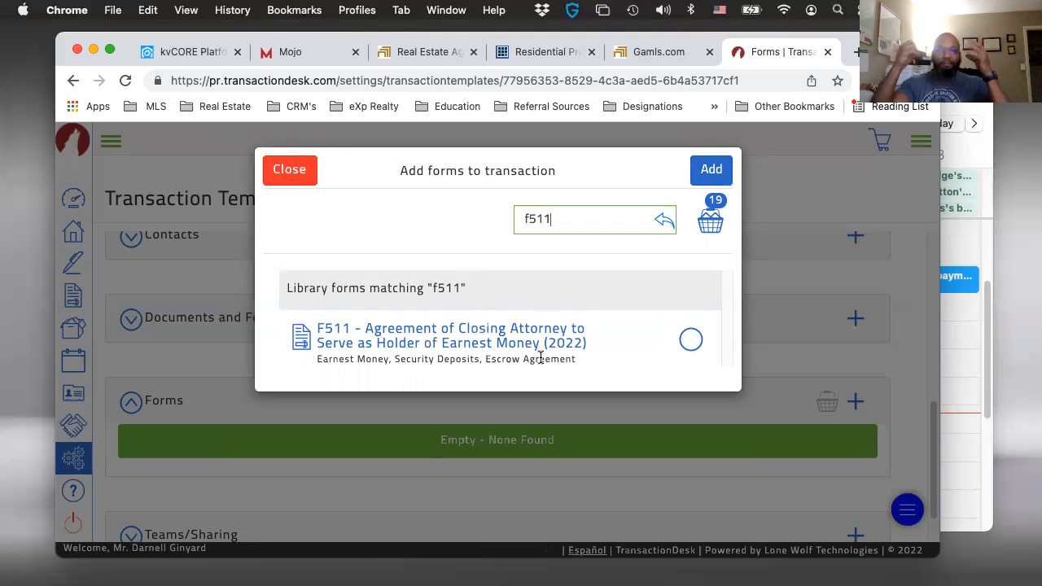
{"action": "left_click", "coordinate": [692, 338]}
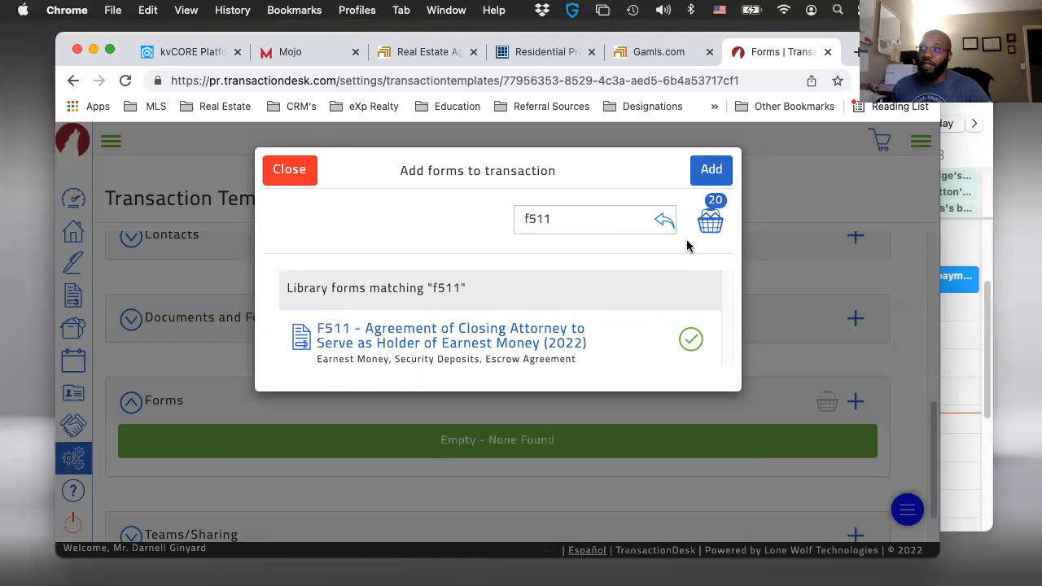
{"action": "left_click", "coordinate": [706, 172]}
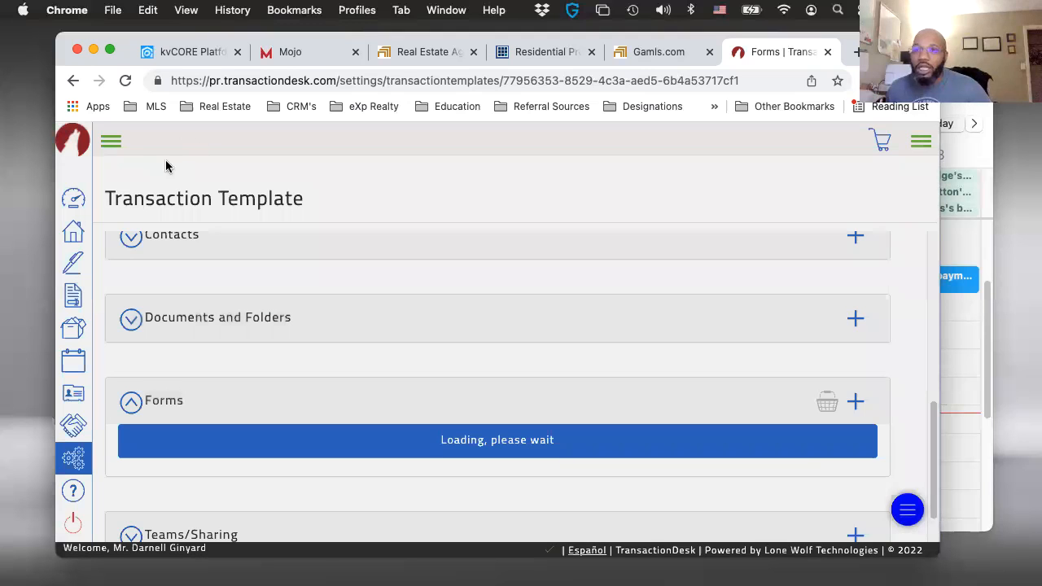
- Reorder the template's forms so that F510 and F511 sit directly below the F413 USDA-RD Loan Contingency Exhibit
{"action": "scroll", "coordinate": [411, 400], "scroll_direction": "down", "scroll_amount": 3}
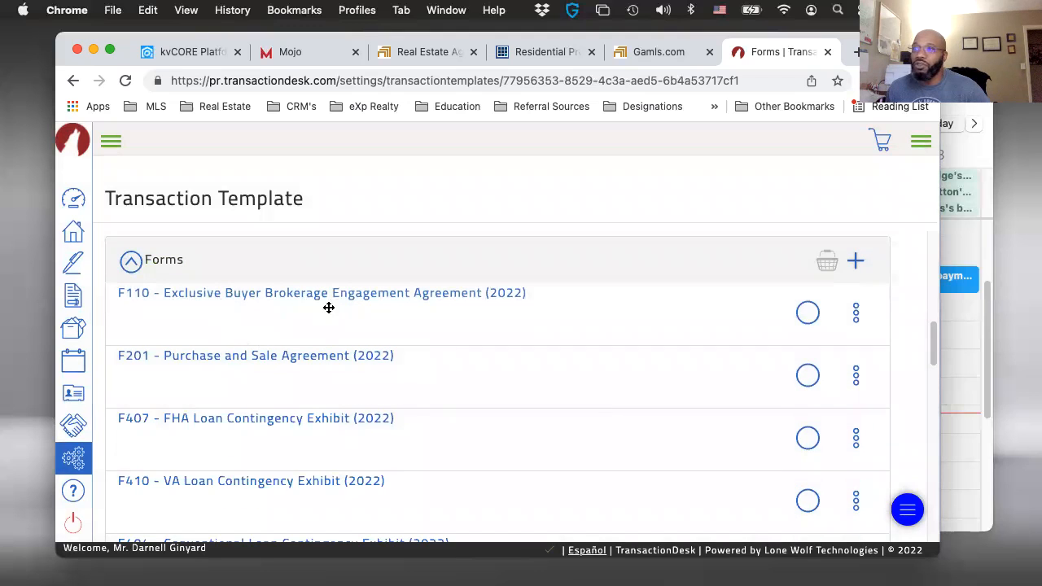
{"action": "scroll", "coordinate": [361, 377], "scroll_direction": "down", "scroll_amount": 5}
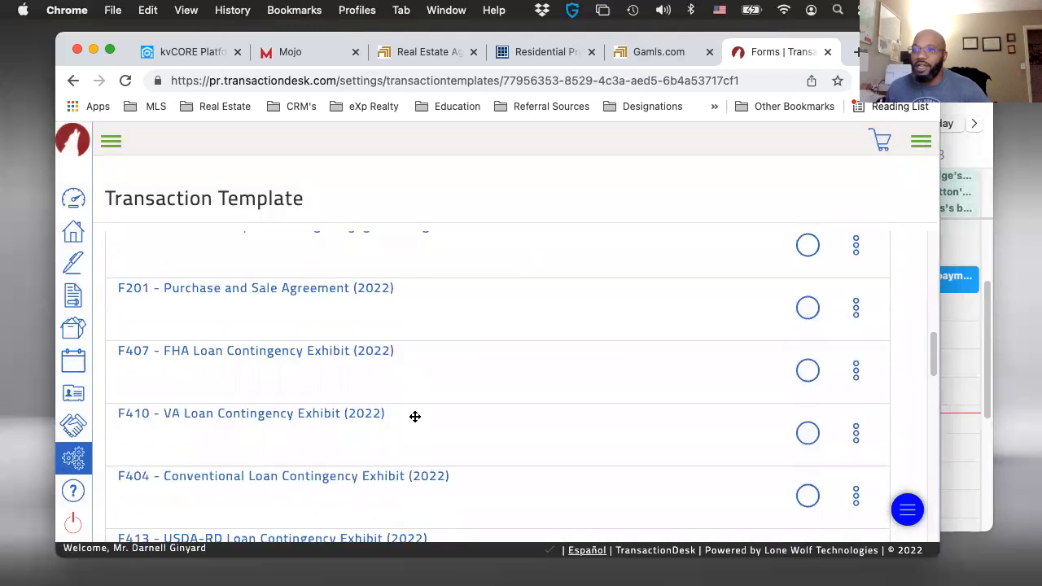
{"action": "scroll", "coordinate": [296, 410], "scroll_direction": "down", "scroll_amount": 3}
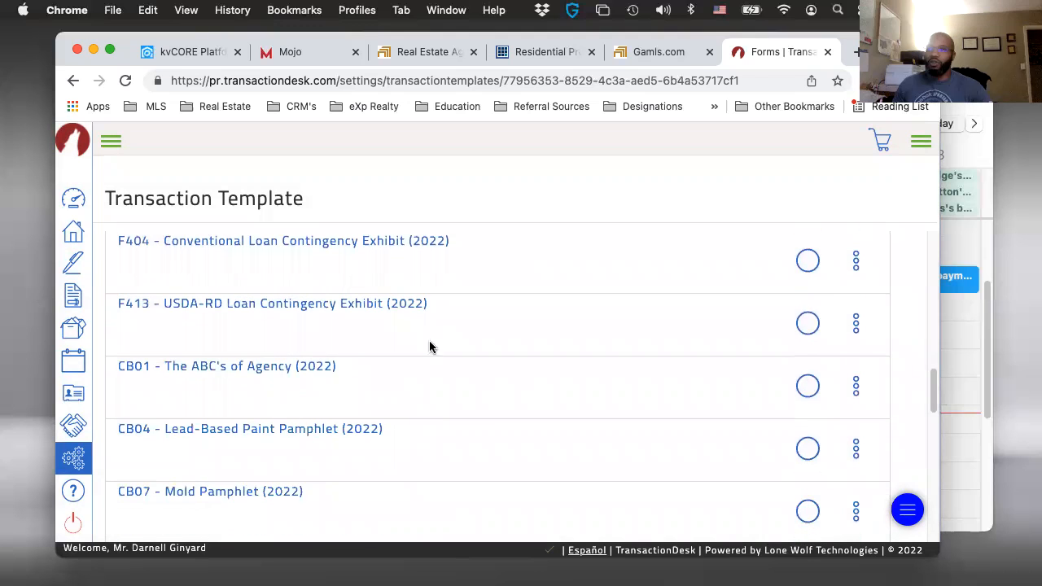
{"action": "scroll", "coordinate": [398, 350], "scroll_direction": "down", "scroll_amount": 10}
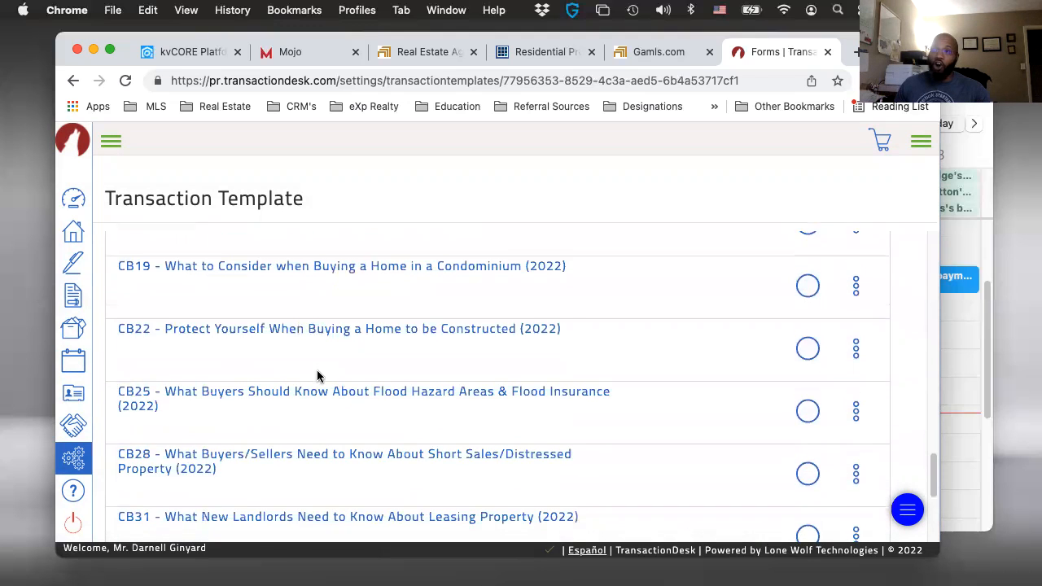
{"action": "scroll", "coordinate": [346, 330], "scroll_direction": "up", "scroll_amount": 10}
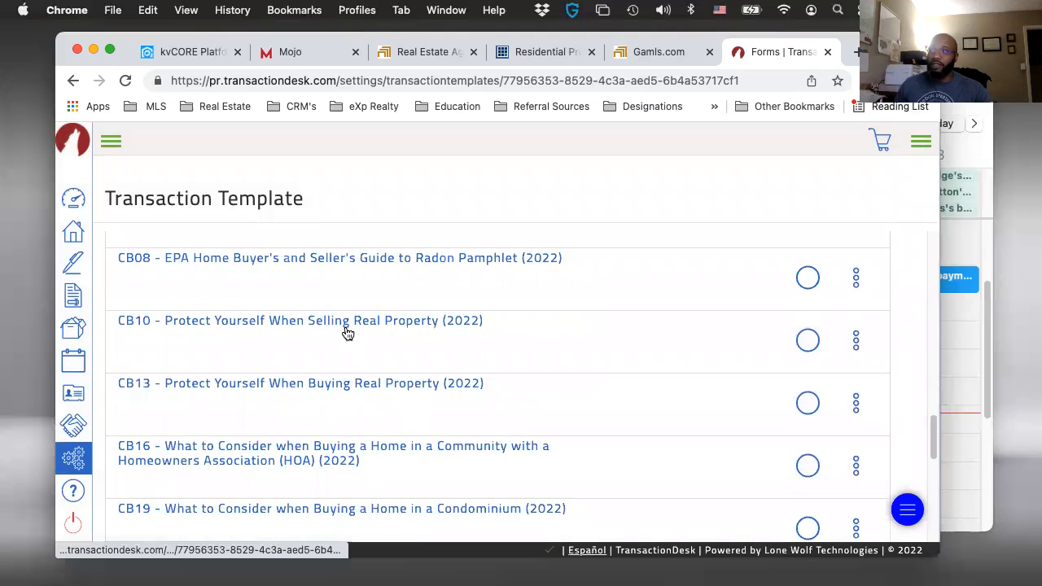
{"action": "scroll", "coordinate": [347, 334], "scroll_direction": "down", "scroll_amount": 8}
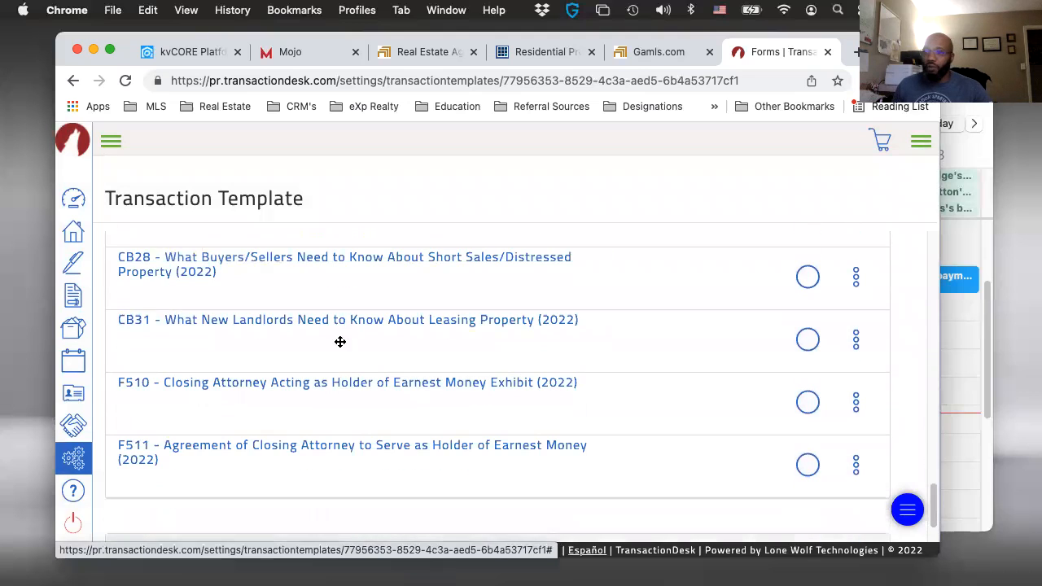
{"action": "left_click_drag", "start_coordinate": [295, 399], "coordinate": [291, 456]}
{"action": "scroll", "coordinate": [290, 456], "scroll_direction": "down", "scroll_amount": 10}
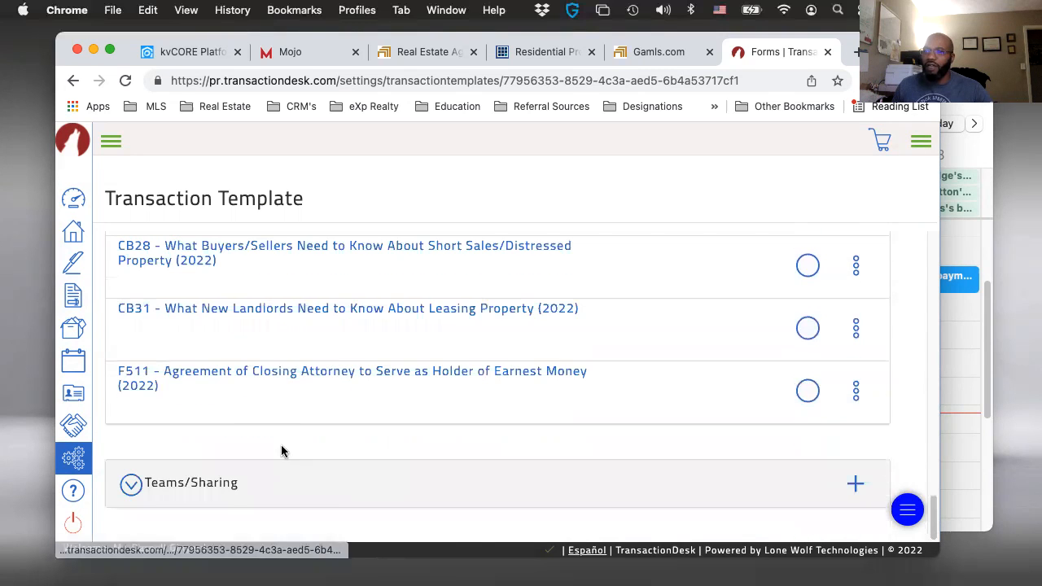
{"action": "left_click_drag", "start_coordinate": [250, 388], "coordinate": [271, 425]}
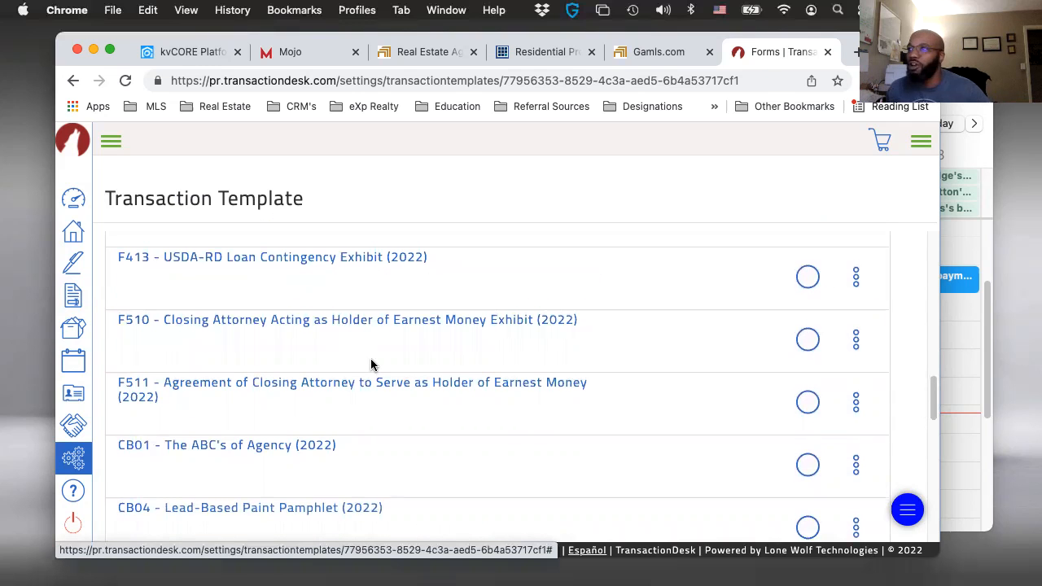
- Open F110 - Exclusive Buyer Brokerage Engagement Agreement (2022) from the template's forms
{"action": "scroll", "coordinate": [339, 369], "scroll_direction": "up", "scroll_amount": 5}
{"action": "scroll", "coordinate": [233, 341], "scroll_direction": "down", "scroll_amount": 5}
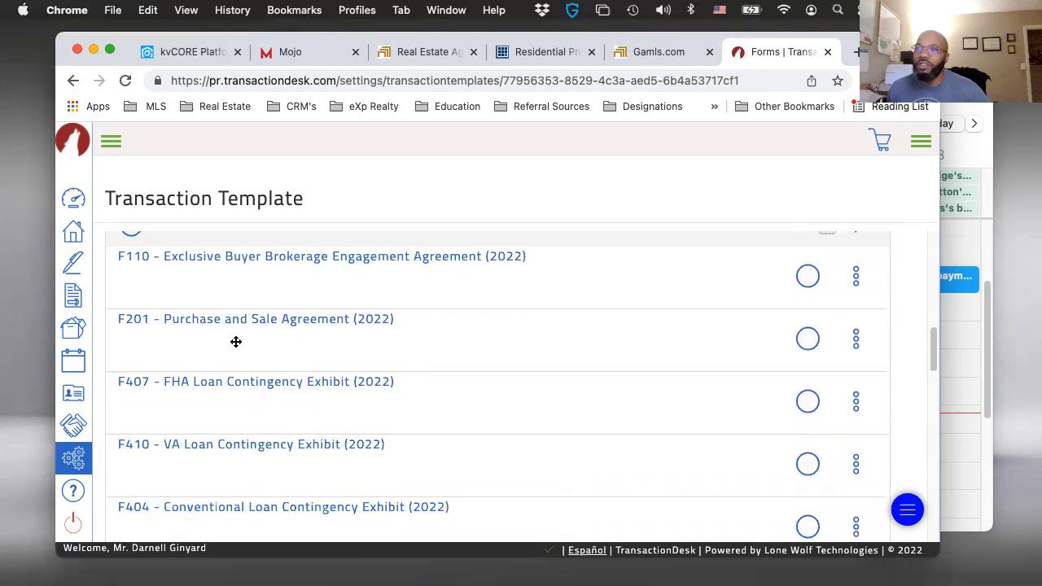
{"action": "left_click", "coordinate": [253, 267]}
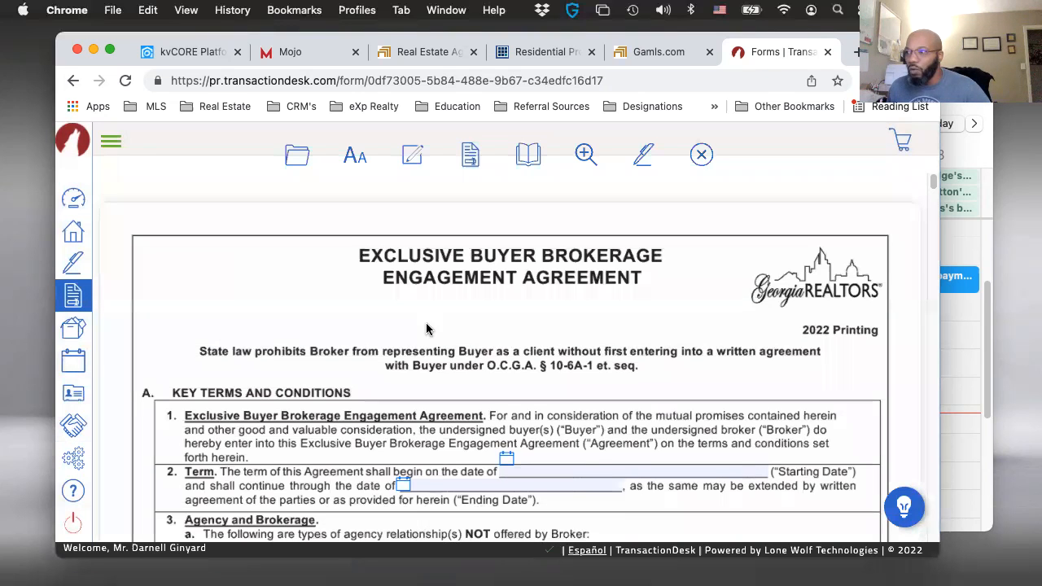
- Mark sub-agency as an agency relationship not offered by the broker in the Agency and Brokerage section
{"action": "scroll", "coordinate": [427, 329], "scroll_direction": "down", "scroll_amount": 2}
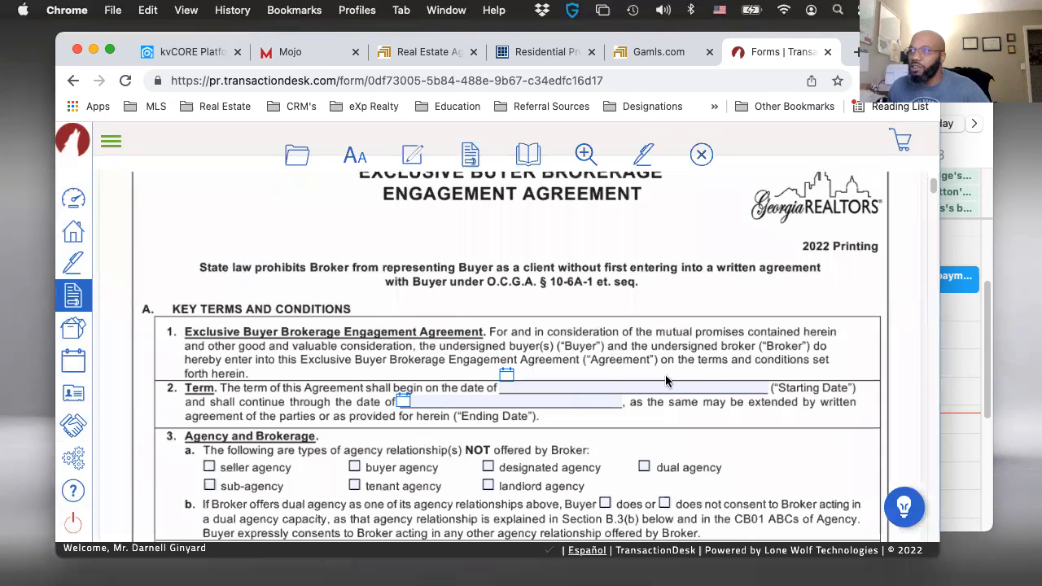
{"action": "scroll", "coordinate": [396, 350], "scroll_direction": "down", "scroll_amount": 1}
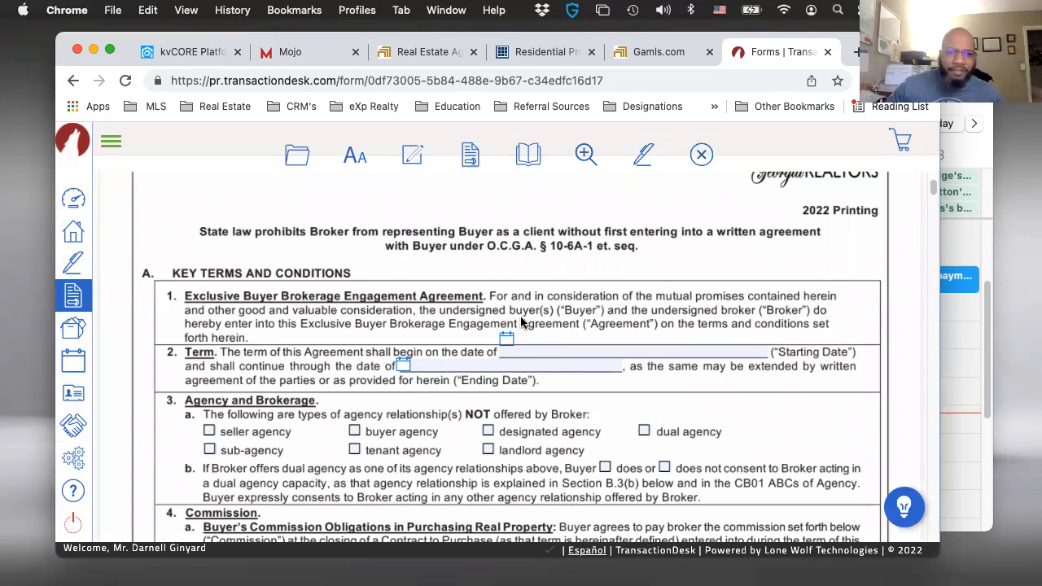
{"action": "scroll", "coordinate": [527, 315], "scroll_direction": "down", "scroll_amount": 1}
{"action": "scroll", "coordinate": [527, 315], "scroll_direction": "down", "scroll_amount": 1}
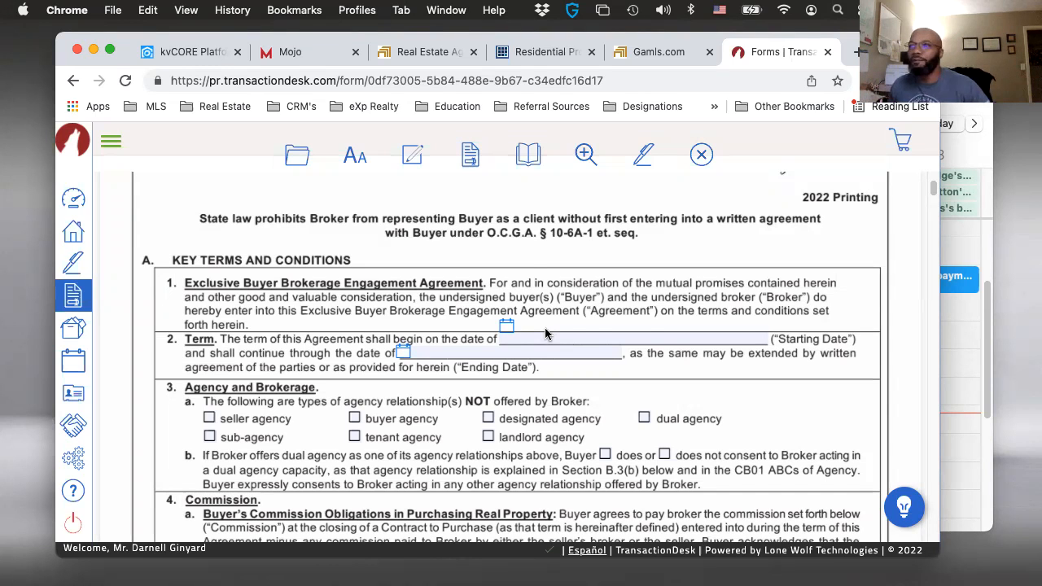
{"action": "scroll", "coordinate": [546, 333], "scroll_direction": "down", "scroll_amount": 2}
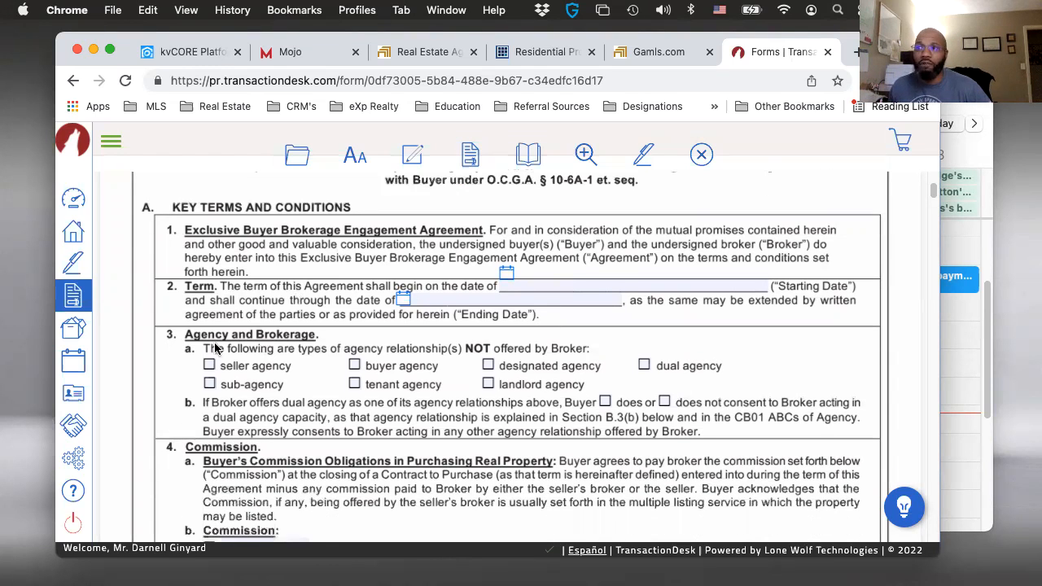
{"action": "scroll", "coordinate": [303, 358], "scroll_direction": "down", "scroll_amount": 2}
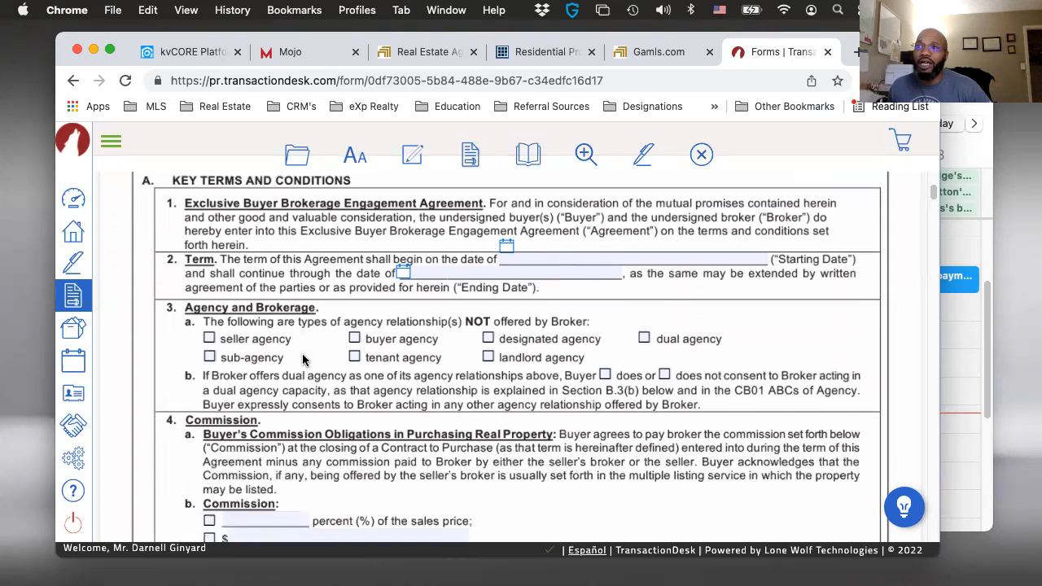
{"action": "scroll", "coordinate": [379, 345], "scroll_direction": "down", "scroll_amount": 1}
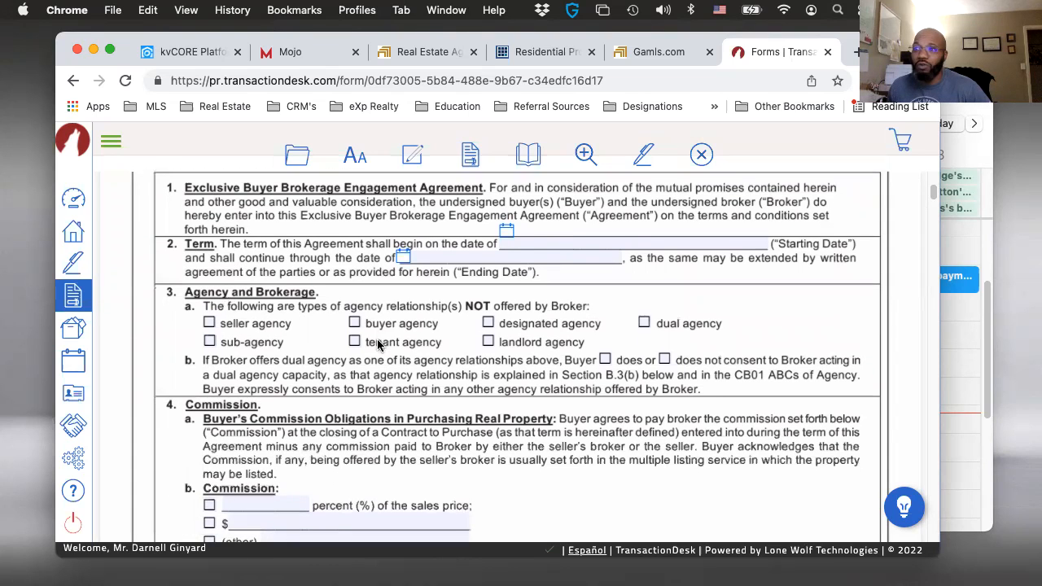
{"action": "left_click", "coordinate": [209, 337]}
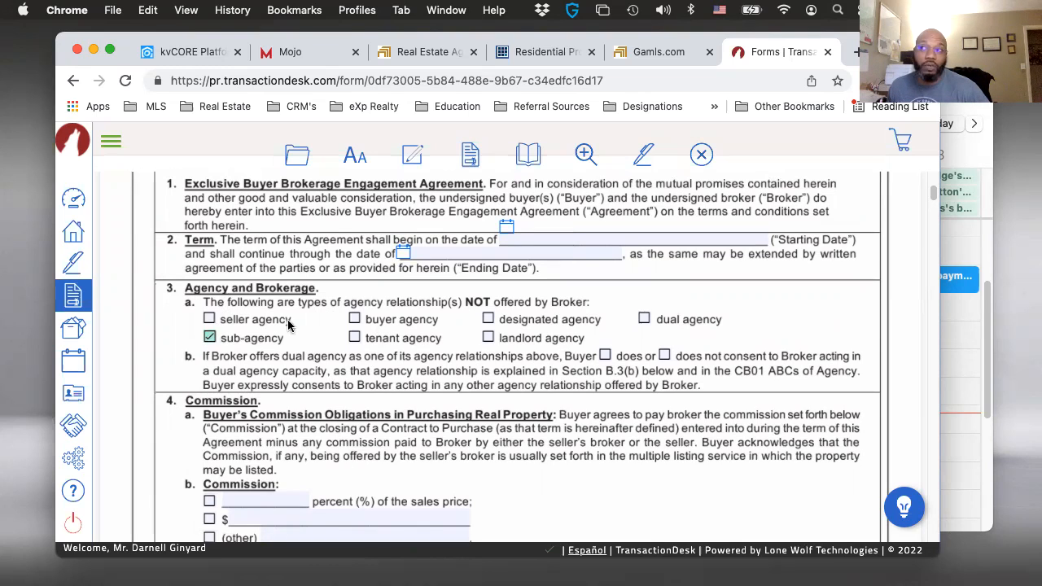
- Select the percentage option in the Commission section and set the commission to 3 percent of the sales price
{"action": "scroll", "coordinate": [566, 364], "scroll_direction": "down", "scroll_amount": 1}
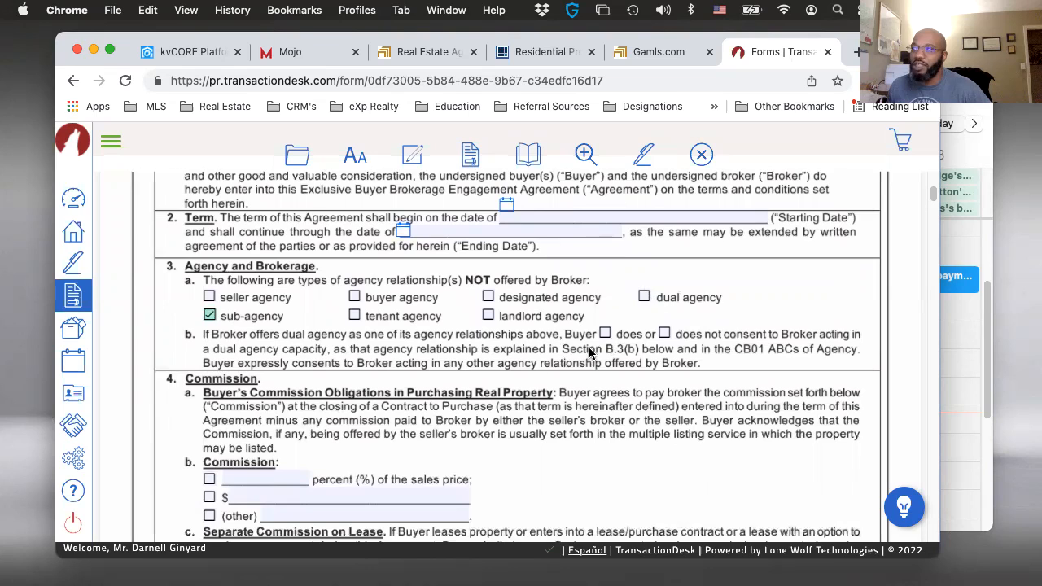
{"action": "scroll", "coordinate": [533, 370], "scroll_direction": "down", "scroll_amount": 1}
{"action": "scroll", "coordinate": [533, 370], "scroll_direction": "down", "scroll_amount": 3}
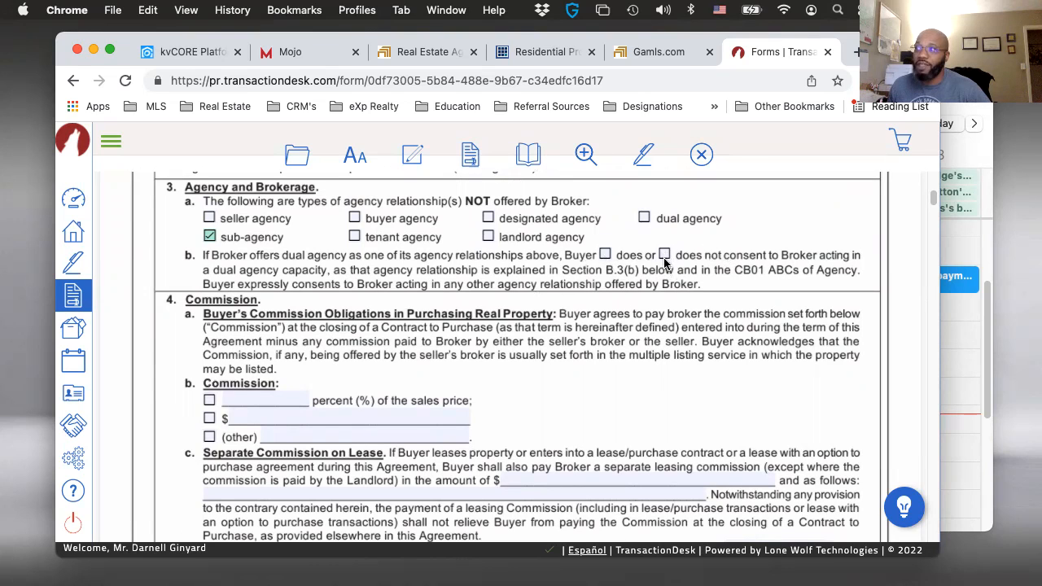
{"action": "scroll", "coordinate": [588, 299], "scroll_direction": "down", "scroll_amount": 2}
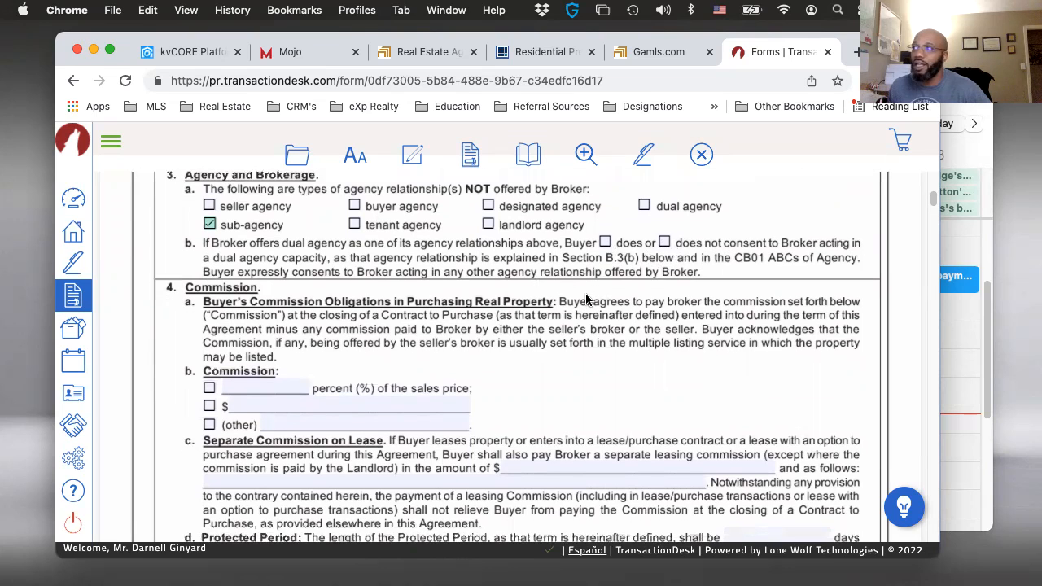
{"action": "scroll", "coordinate": [586, 300], "scroll_direction": "down", "scroll_amount": 1}
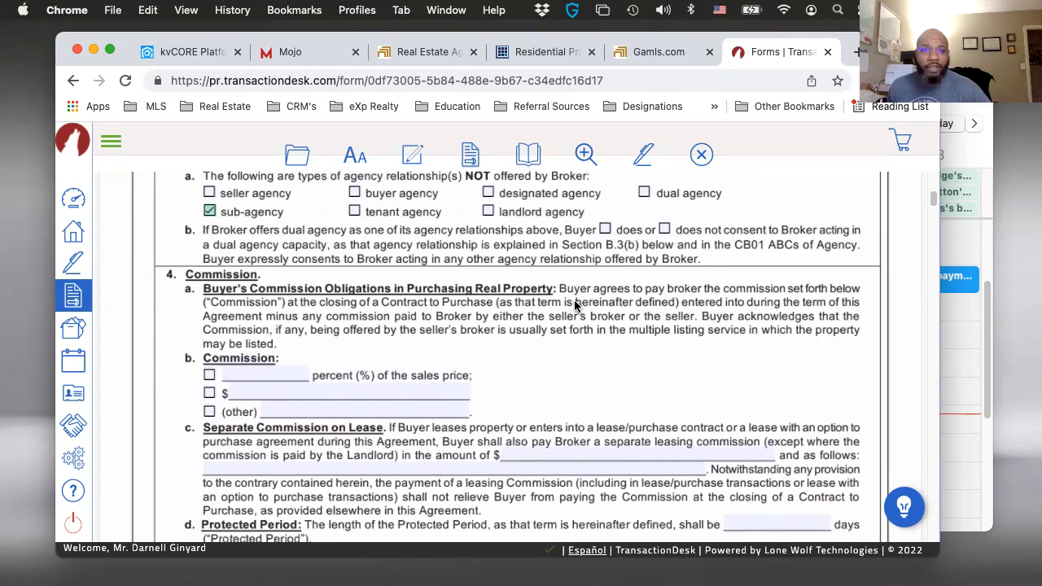
{"action": "scroll", "coordinate": [576, 305], "scroll_direction": "down", "scroll_amount": 2}
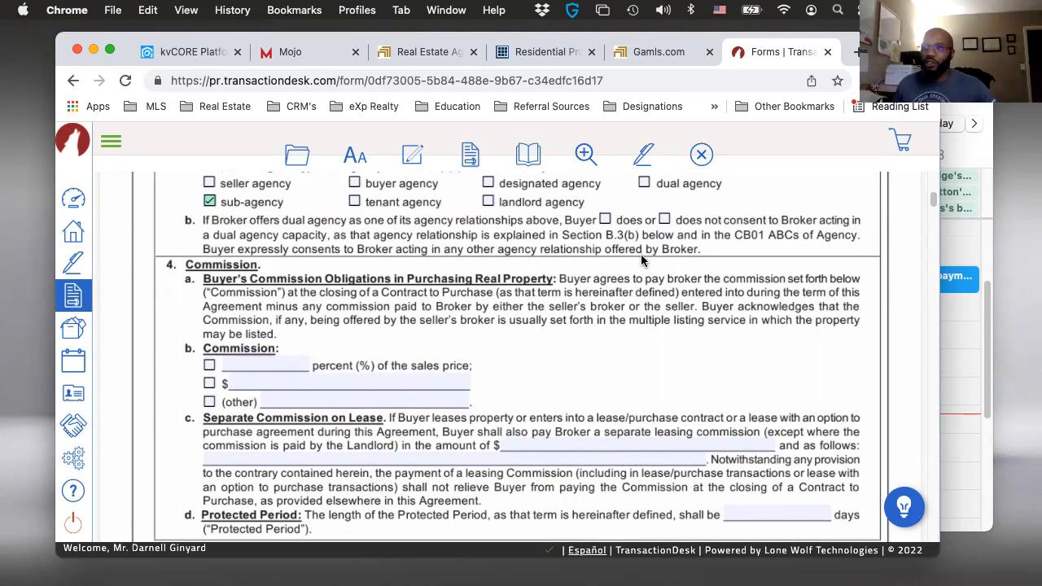
{"action": "scroll", "coordinate": [489, 303], "scroll_direction": "down", "scroll_amount": 1}
{"action": "scroll", "coordinate": [489, 302], "scroll_direction": "down", "scroll_amount": 3}
{"action": "scroll", "coordinate": [257, 230], "scroll_direction": "up", "scroll_amount": 1}
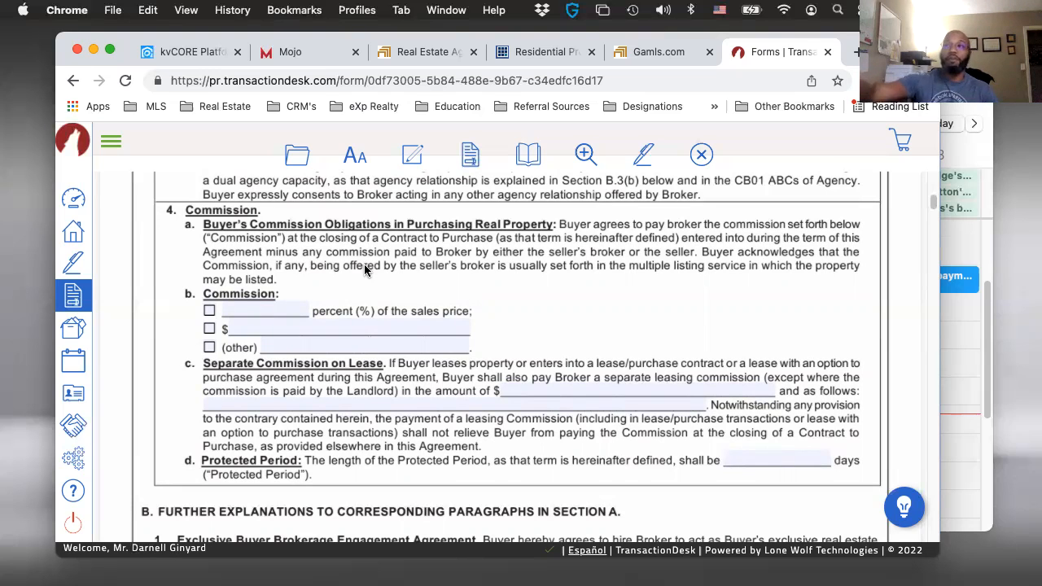
{"action": "left_click", "coordinate": [211, 310]}
{"action": "left_click", "coordinate": [263, 312]}
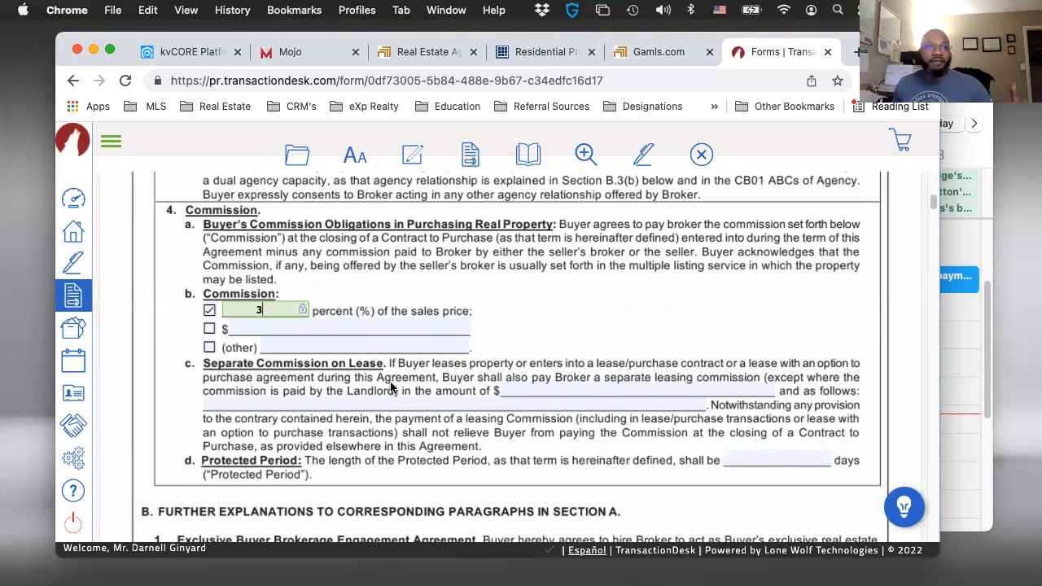
- Set the Separate Commission on Lease amount to $500.00
{"action": "scroll", "coordinate": [387, 397], "scroll_direction": "down", "scroll_amount": 1}
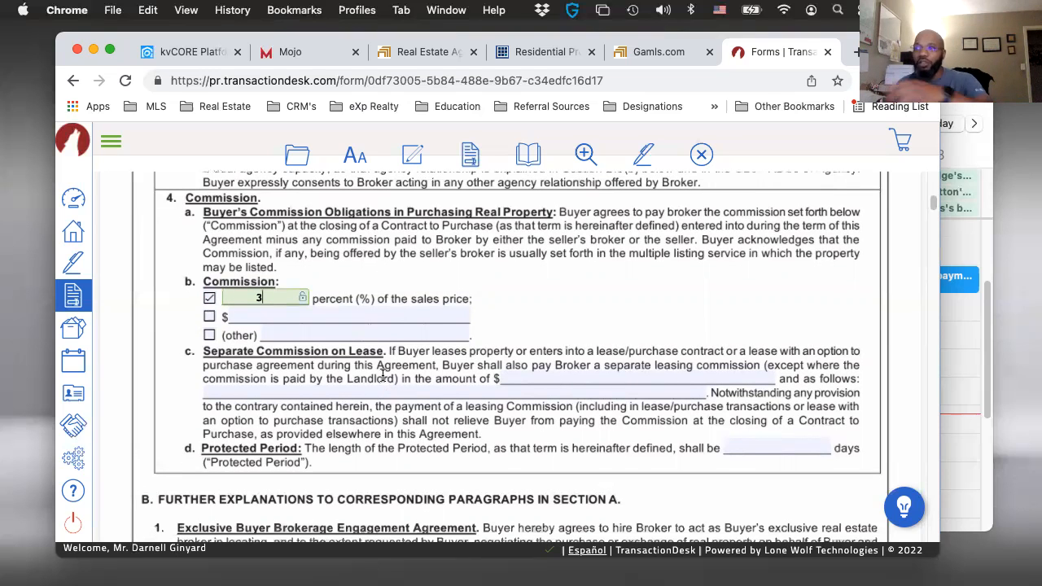
{"action": "scroll", "coordinate": [276, 289], "scroll_direction": "down", "scroll_amount": 1}
{"action": "scroll", "coordinate": [444, 346], "scroll_direction": "down", "scroll_amount": 1}
{"action": "scroll", "coordinate": [443, 346], "scroll_direction": "down", "scroll_amount": 2}
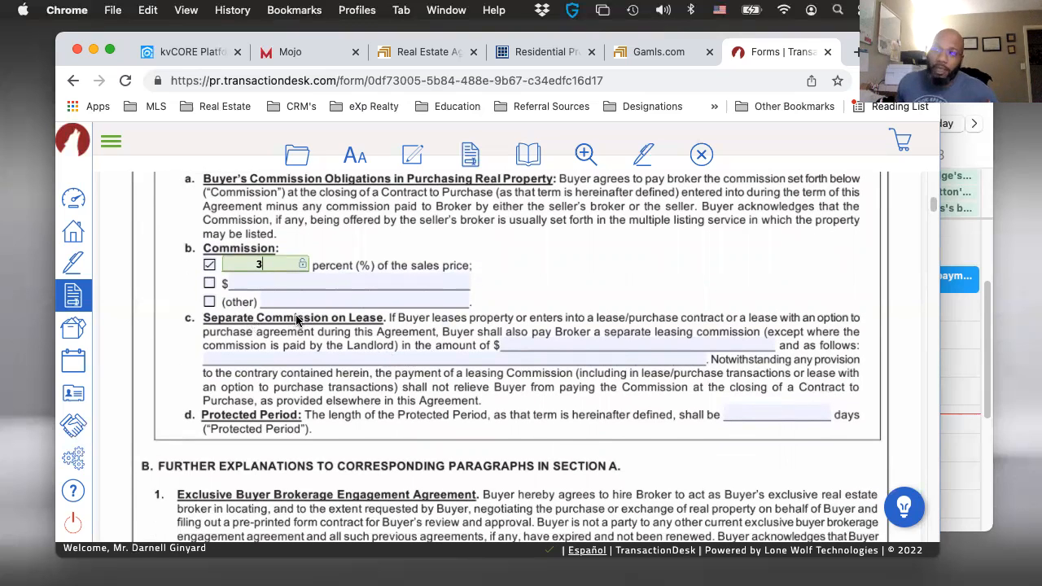
{"action": "left_click", "coordinate": [524, 344]}
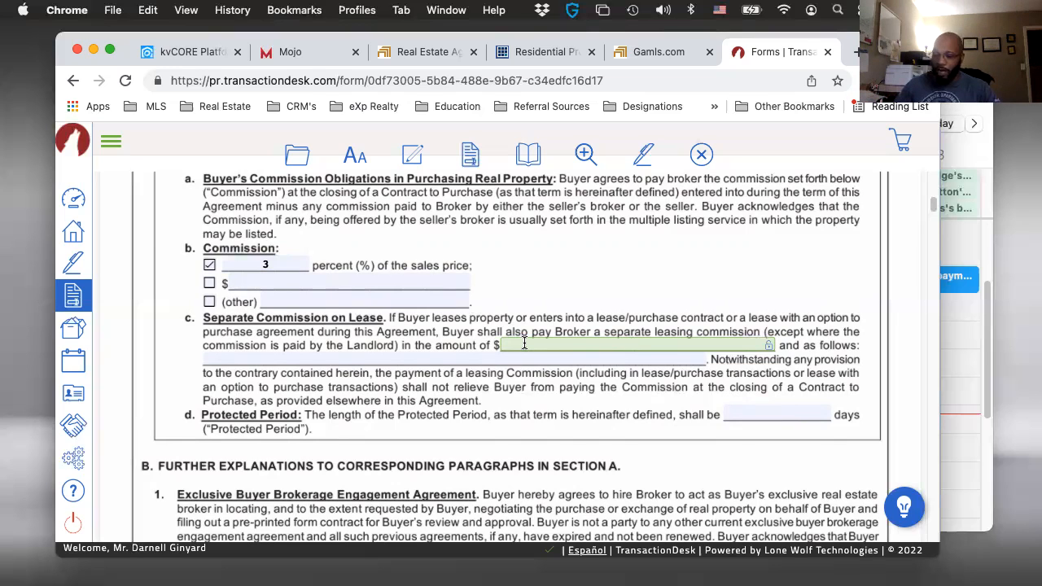
{"action": "type", "text": "00.00"}
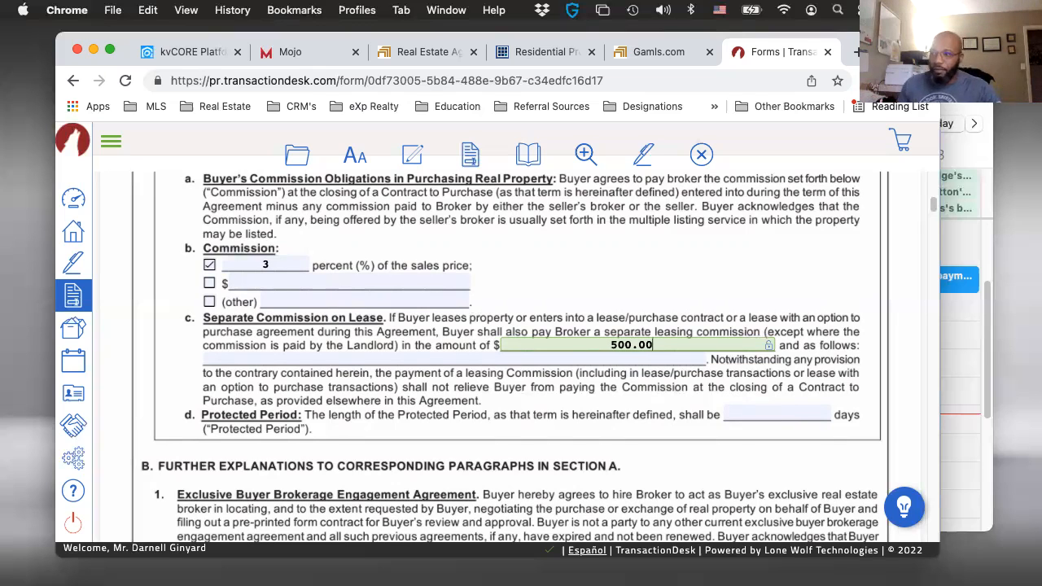
- Fill in the lease commission's "as follows" terms with "Upon signed leased agreement"
{"action": "left_click", "coordinate": [329, 358]}
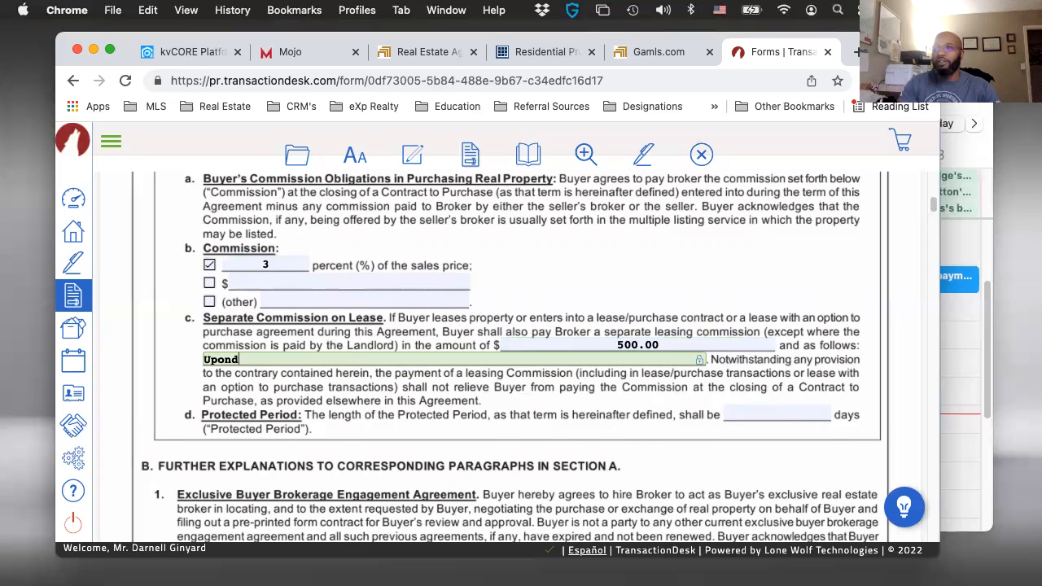
{"action": "type", "text": "Upon signed "}
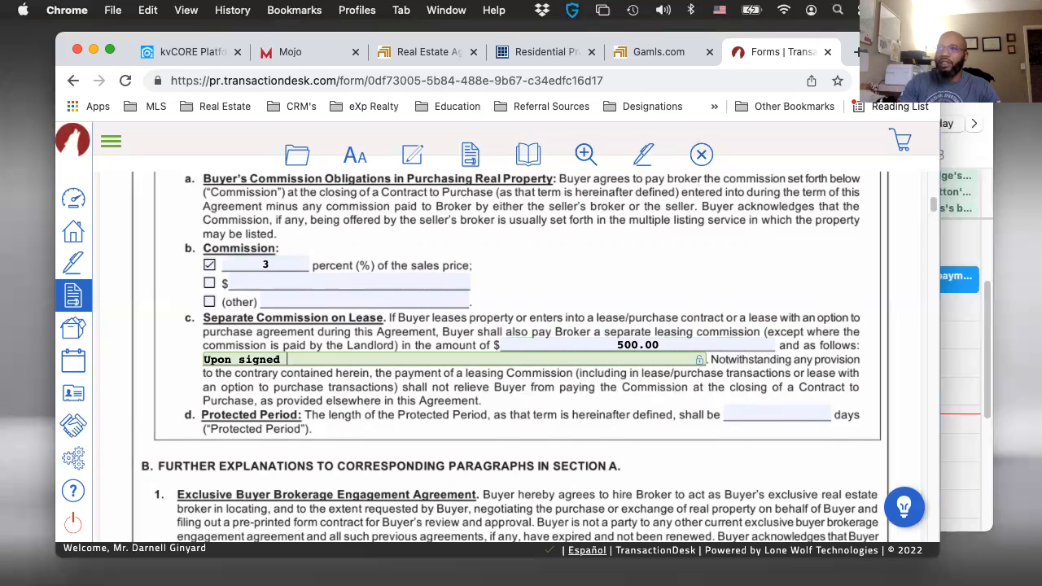
{"action": "type", "text": "leased agreemnt"}
{"action": "key", "text": "BackSpace"}
{"action": "key", "text": "BackSpace"}
{"action": "key", "text": "BackSpace"}
{"action": "type", "text": "enty"}
{"action": "key", "text": "BackSpace"}
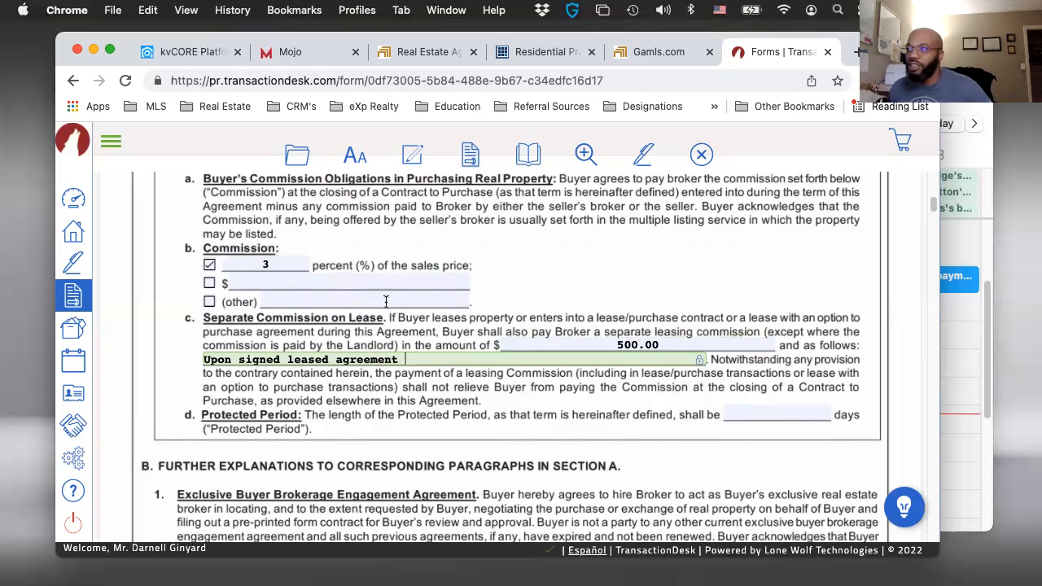
- Set the length of the Protected Period to 120 days
{"action": "scroll", "coordinate": [387, 297], "scroll_direction": "down", "scroll_amount": 2}
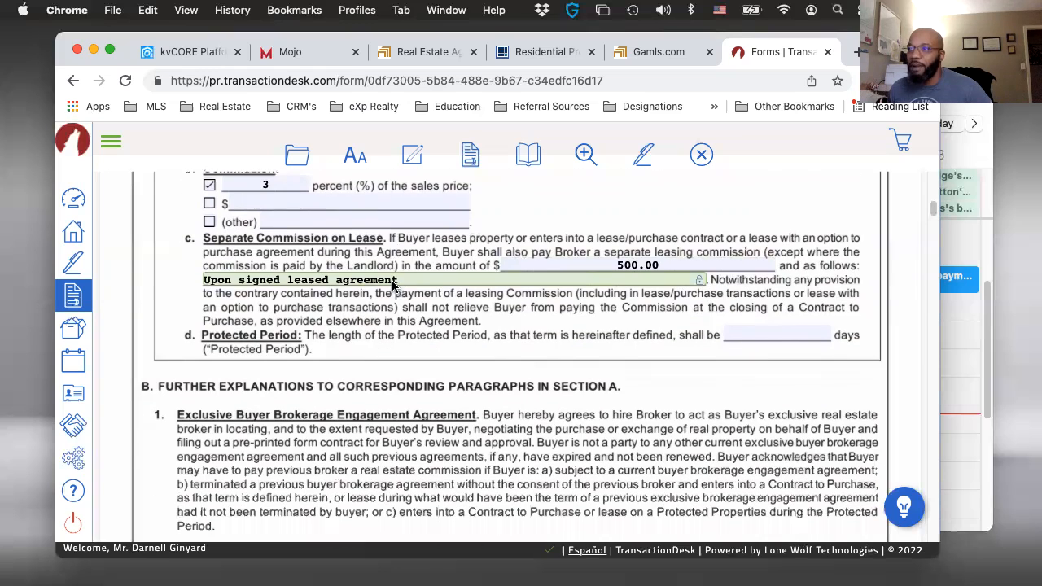
{"action": "left_click", "coordinate": [749, 335]}
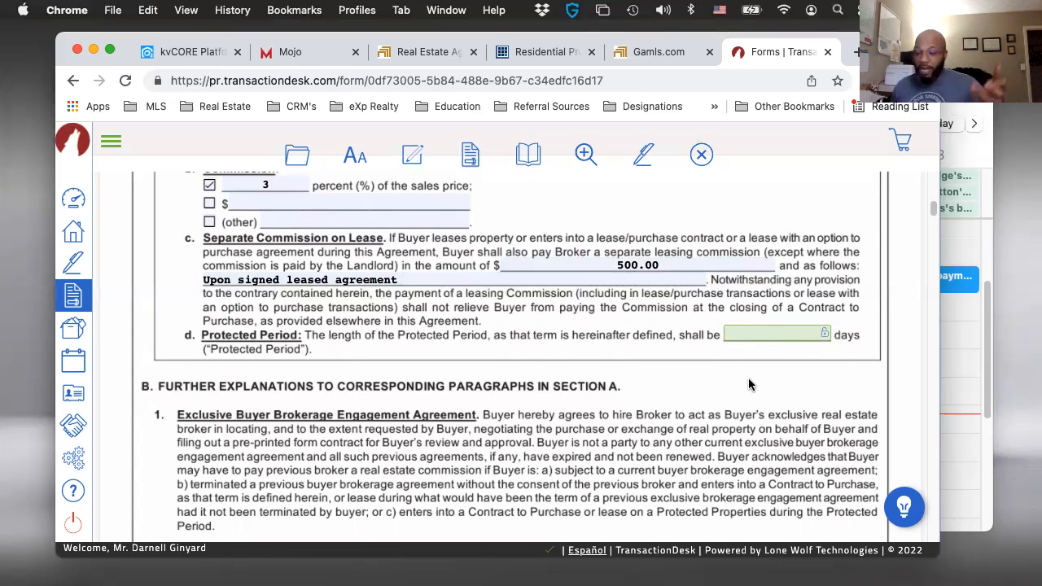
{"action": "type", "text": "120"}
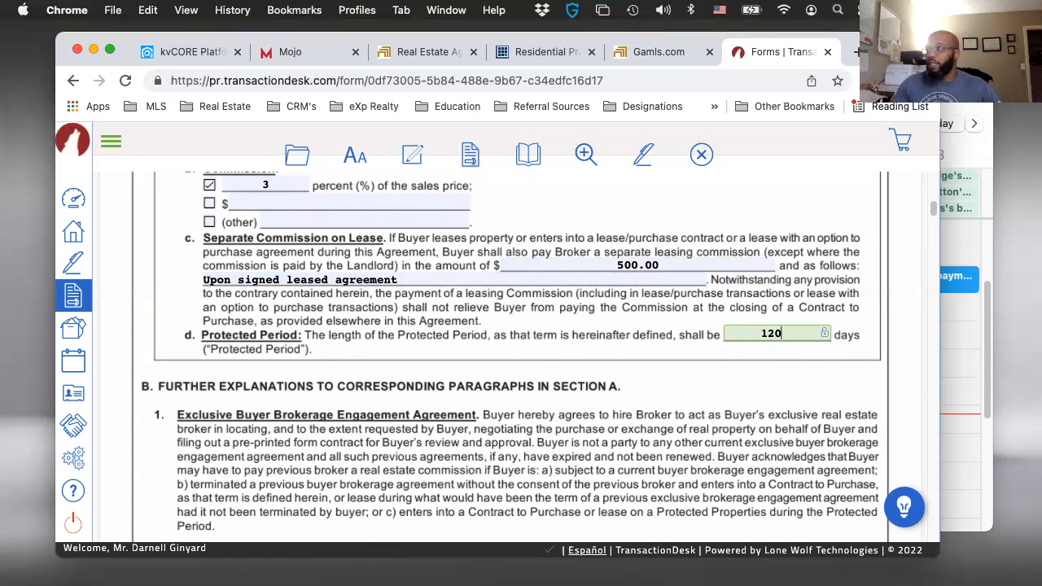
- Review the agreement's Section B explanations and the Other Terms and Conditions through to the cyber-fraud warning
{"action": "scroll", "coordinate": [525, 409], "scroll_direction": "down", "scroll_amount": 1}
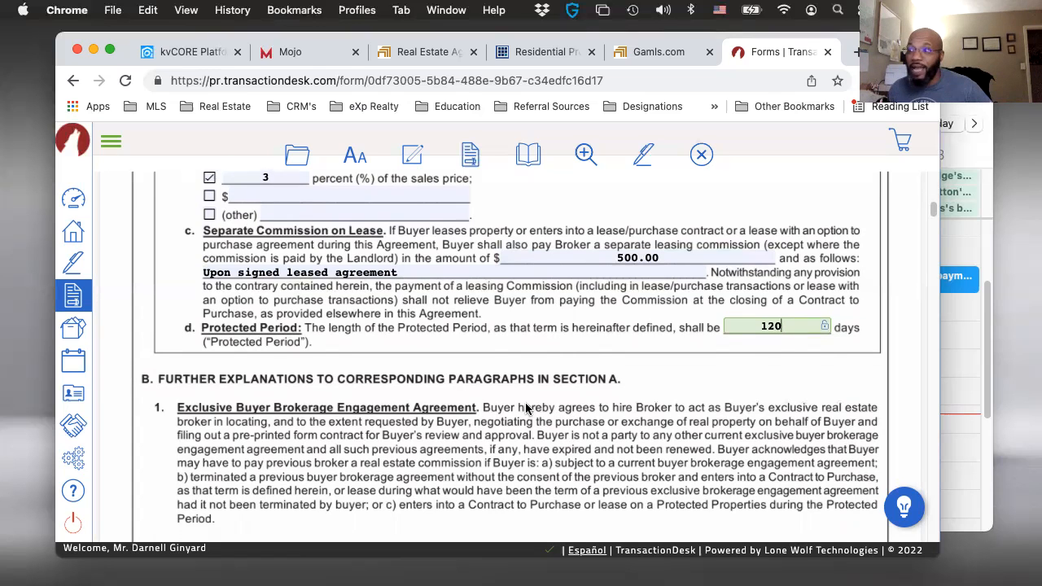
{"action": "scroll", "coordinate": [513, 405], "scroll_direction": "down", "scroll_amount": 3}
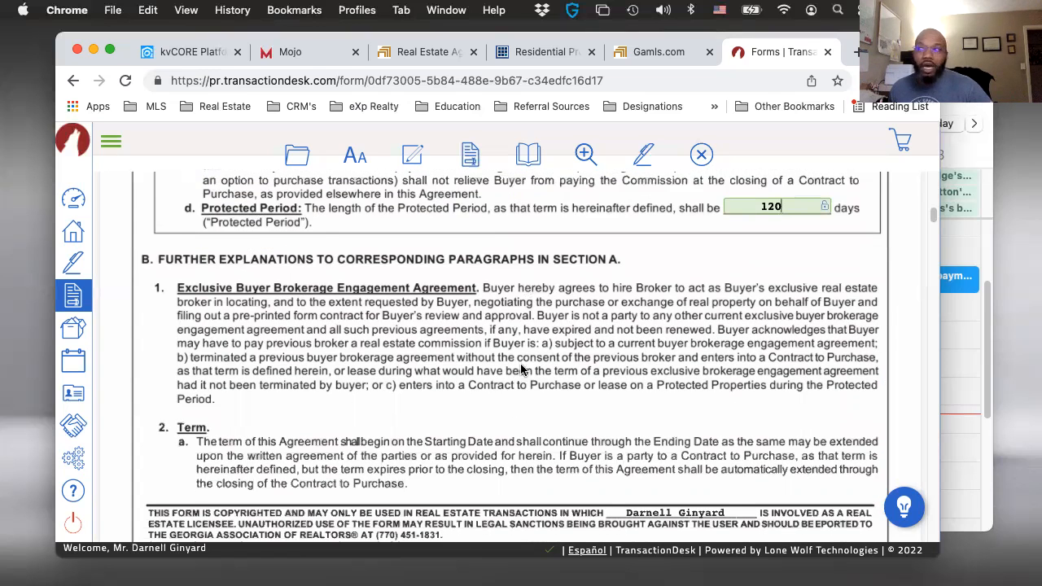
{"action": "scroll", "coordinate": [521, 369], "scroll_direction": "down", "scroll_amount": 2}
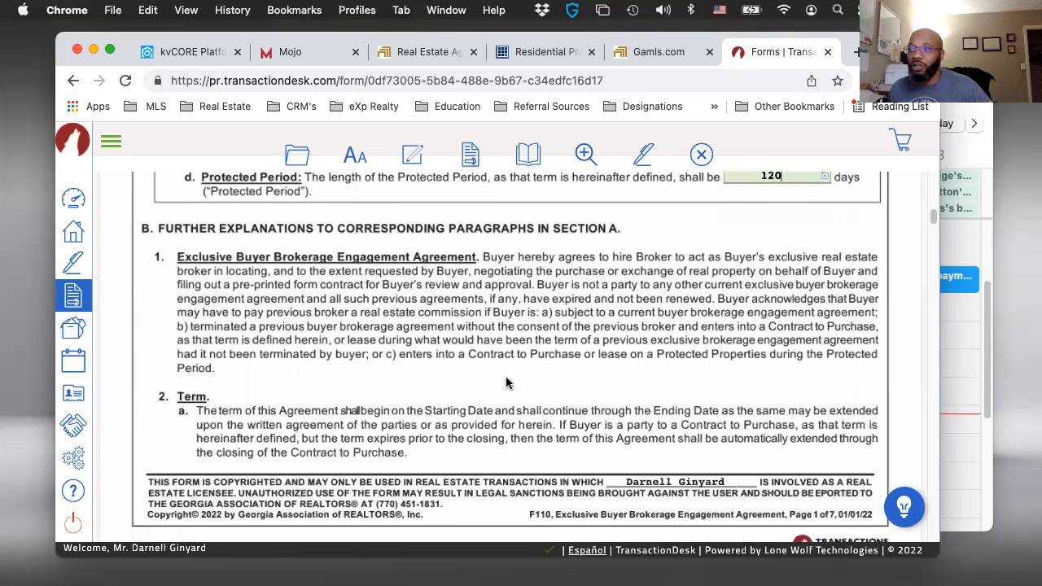
{"action": "scroll", "coordinate": [505, 383], "scroll_direction": "down", "scroll_amount": 2}
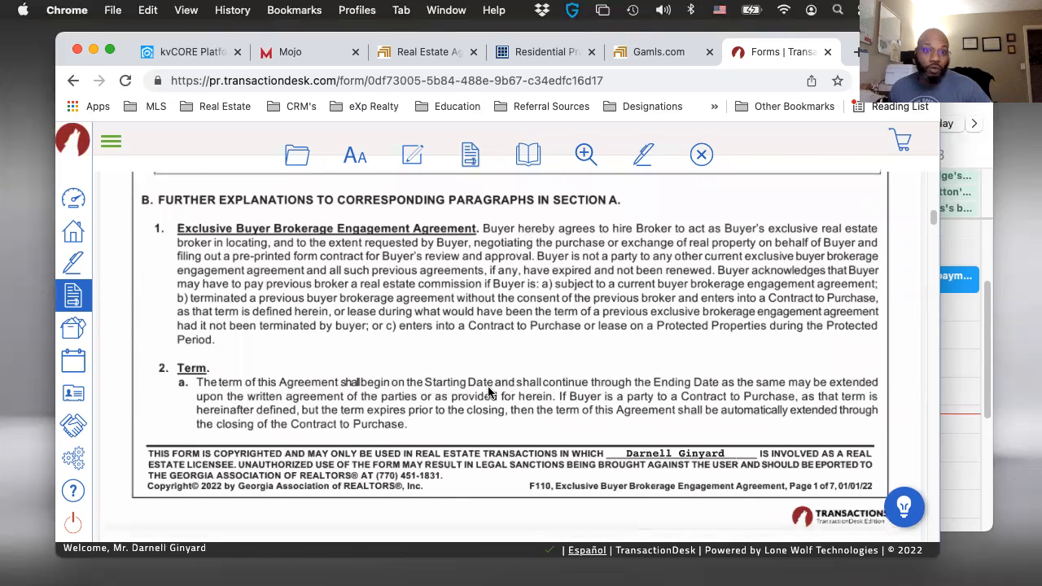
{"action": "scroll", "coordinate": [477, 388], "scroll_direction": "down", "scroll_amount": 1}
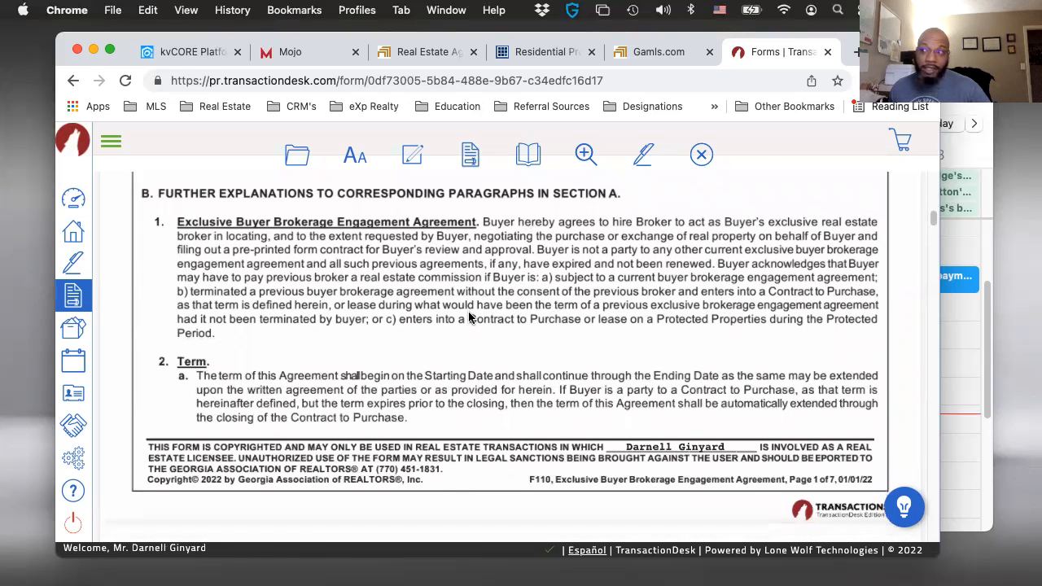
{"action": "scroll", "coordinate": [470, 318], "scroll_direction": "down", "scroll_amount": 1}
{"action": "scroll", "coordinate": [501, 382], "scroll_direction": "down", "scroll_amount": 10}
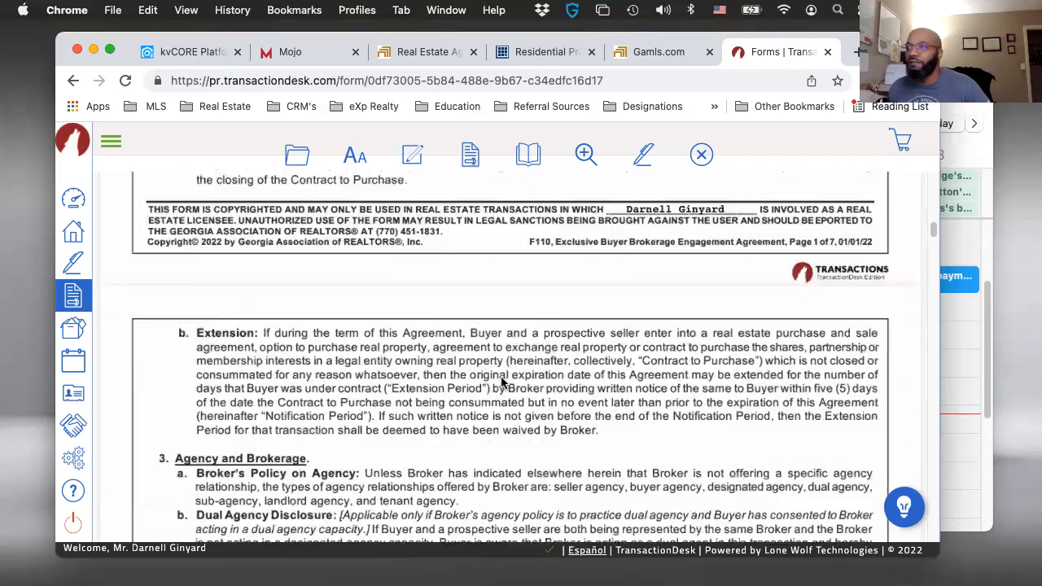
{"action": "scroll", "coordinate": [491, 395], "scroll_direction": "up", "scroll_amount": 5}
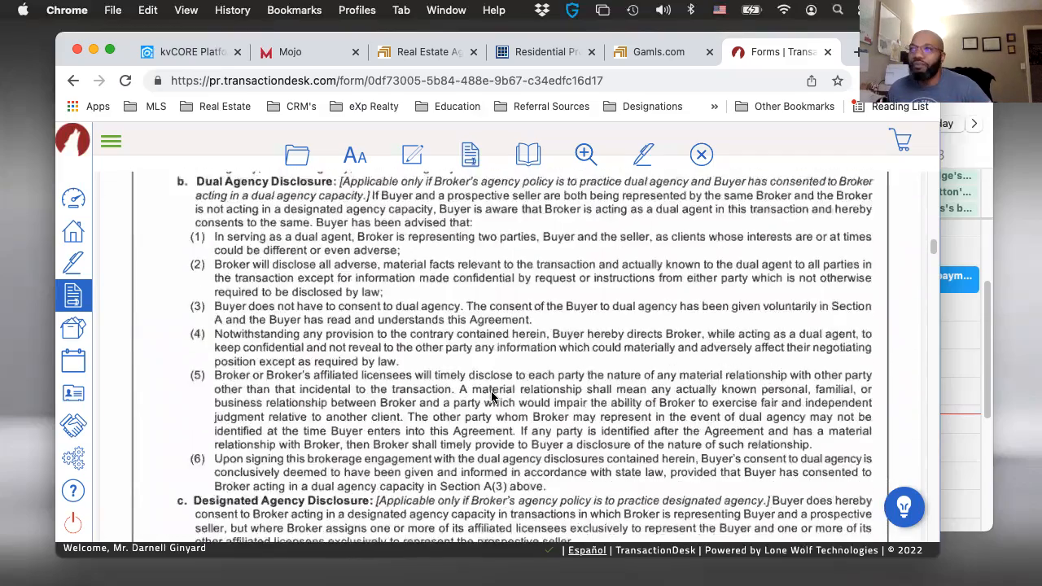
{"action": "scroll", "coordinate": [491, 389], "scroll_direction": "down", "scroll_amount": 4}
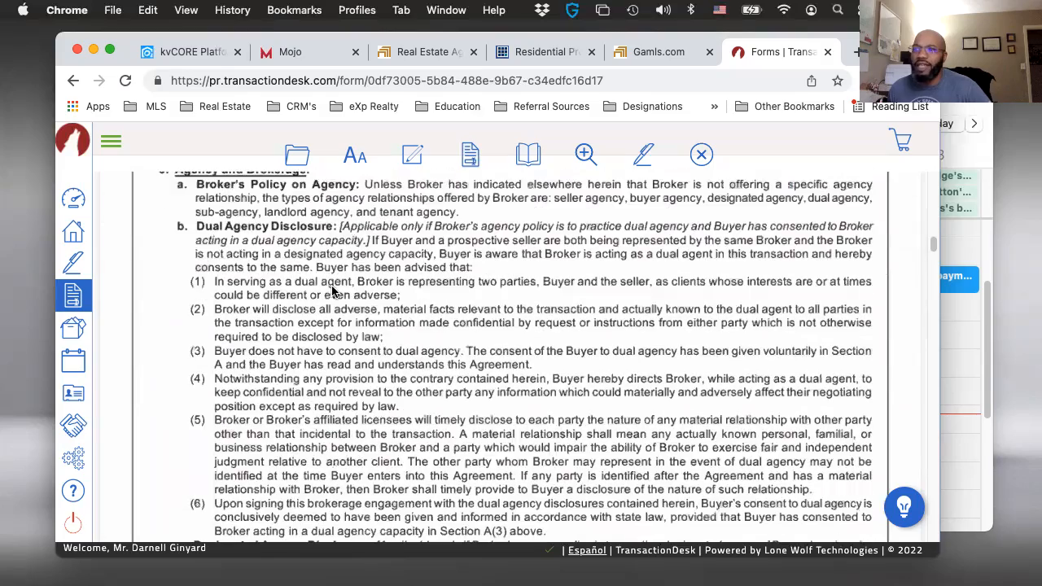
{"action": "scroll", "coordinate": [345, 307], "scroll_direction": "down", "scroll_amount": 15}
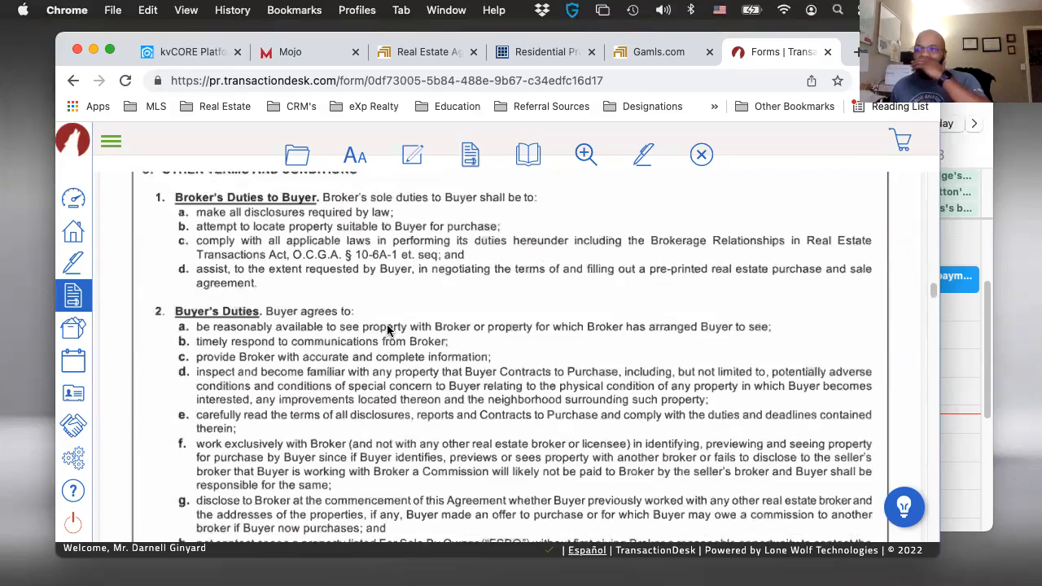
{"action": "scroll", "coordinate": [387, 330], "scroll_direction": "down", "scroll_amount": 15}
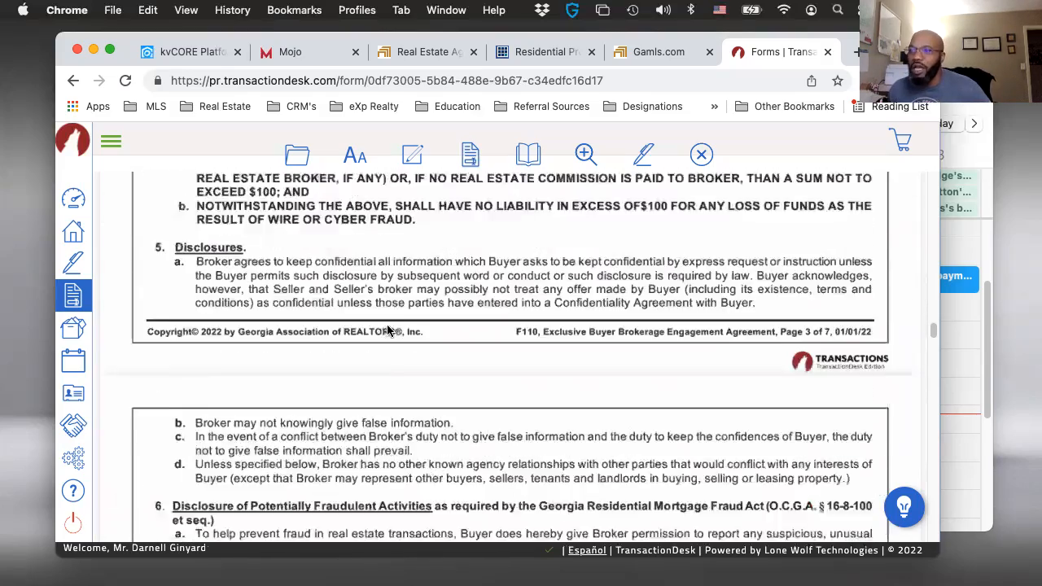
{"action": "scroll", "coordinate": [387, 330], "scroll_direction": "down", "scroll_amount": 5}
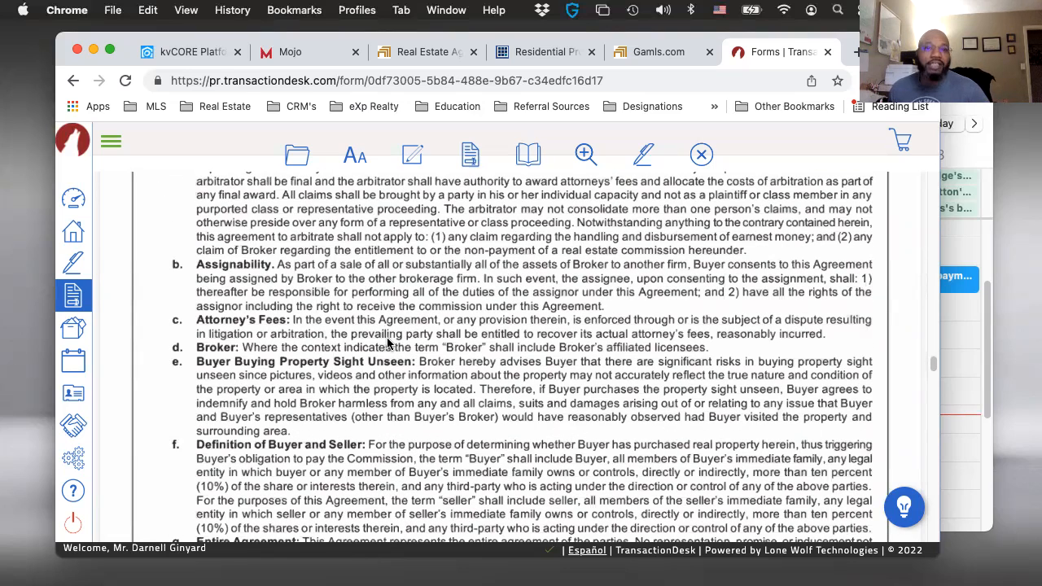
{"action": "scroll", "coordinate": [548, 368], "scroll_direction": "down", "scroll_amount": 12}
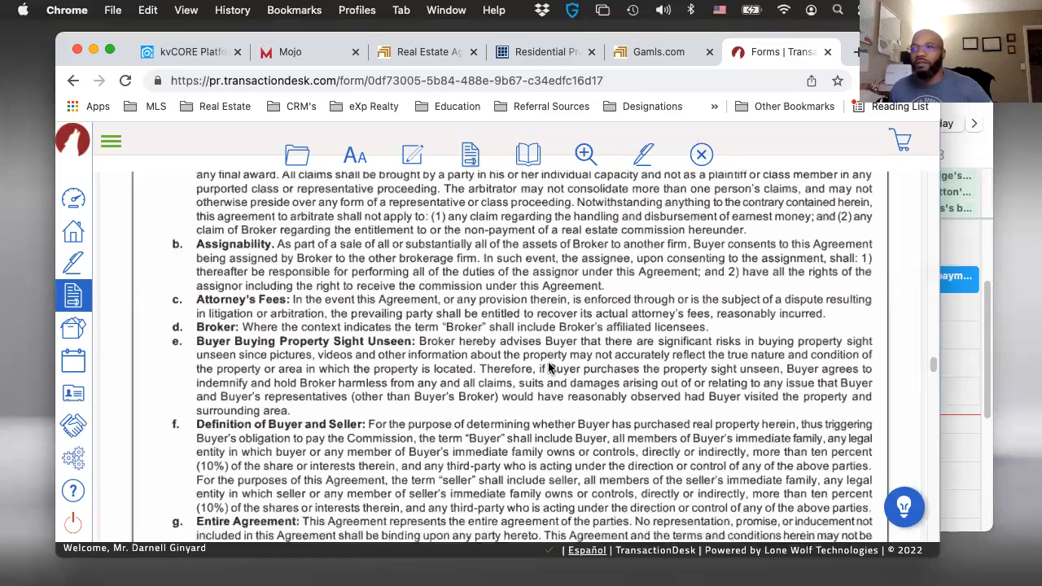
{"action": "scroll", "coordinate": [539, 381], "scroll_direction": "down", "scroll_amount": 15}
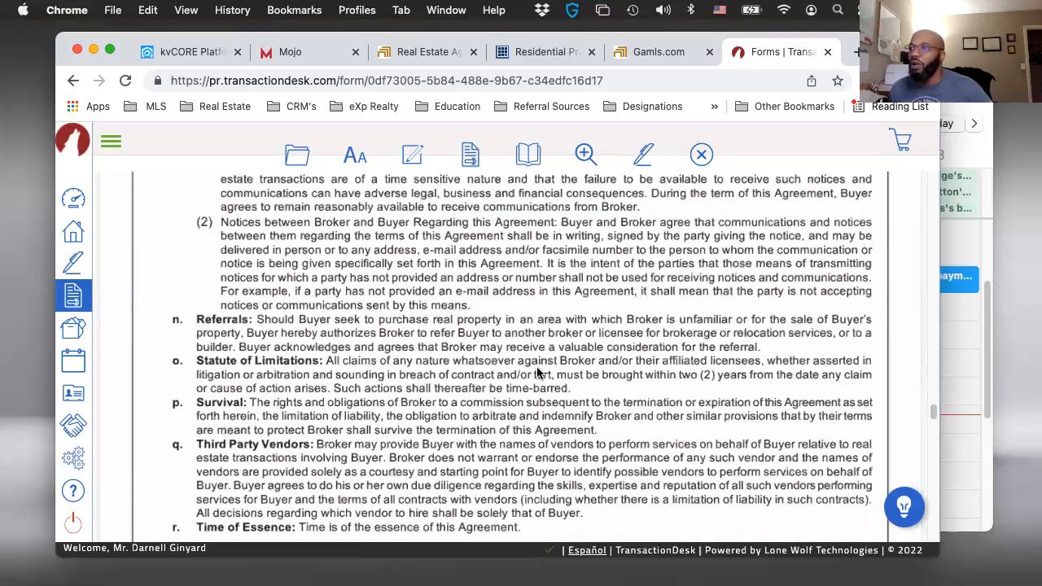
{"action": "scroll", "coordinate": [537, 374], "scroll_direction": "down", "scroll_amount": 3}
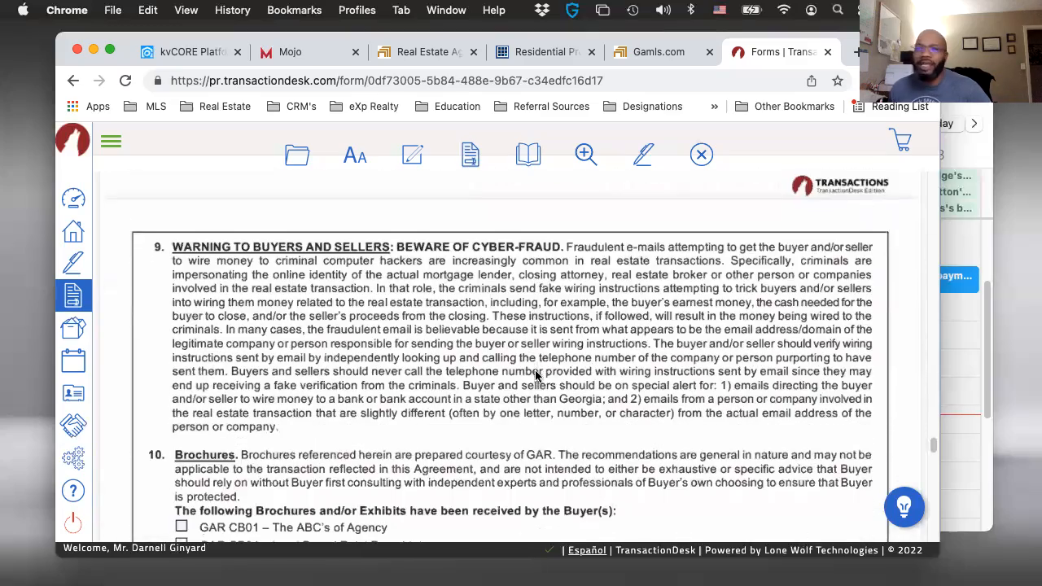
- Mark all the listed brochures and exhibits as received by the buyer, from GAR CB01 through GAR CB28 and GAR F149
{"action": "scroll", "coordinate": [502, 358], "scroll_direction": "down", "scroll_amount": 2}
{"action": "scroll", "coordinate": [492, 366], "scroll_direction": "down", "scroll_amount": 5}
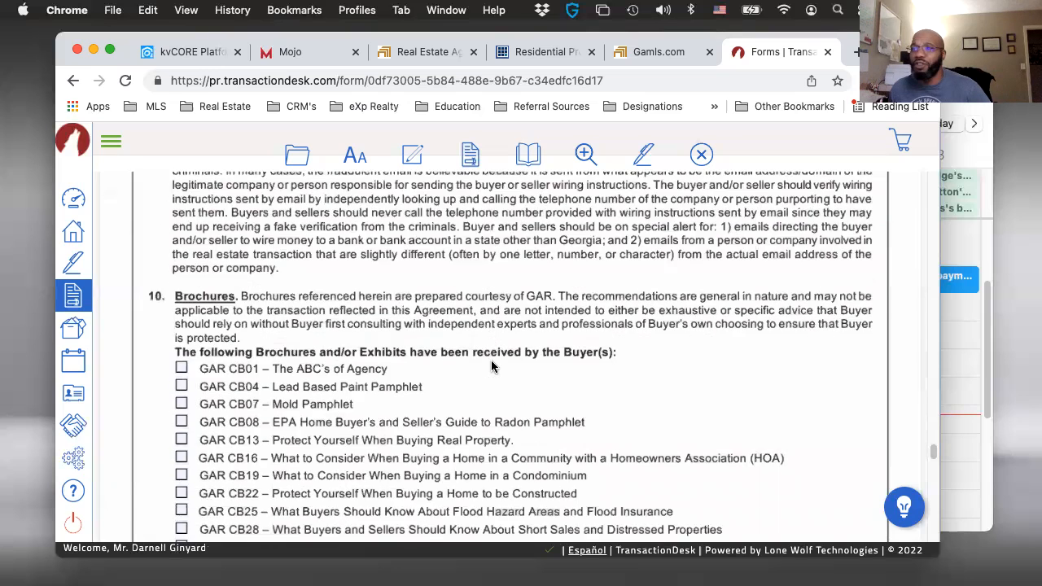
{"action": "scroll", "coordinate": [493, 342], "scroll_direction": "up", "scroll_amount": 2}
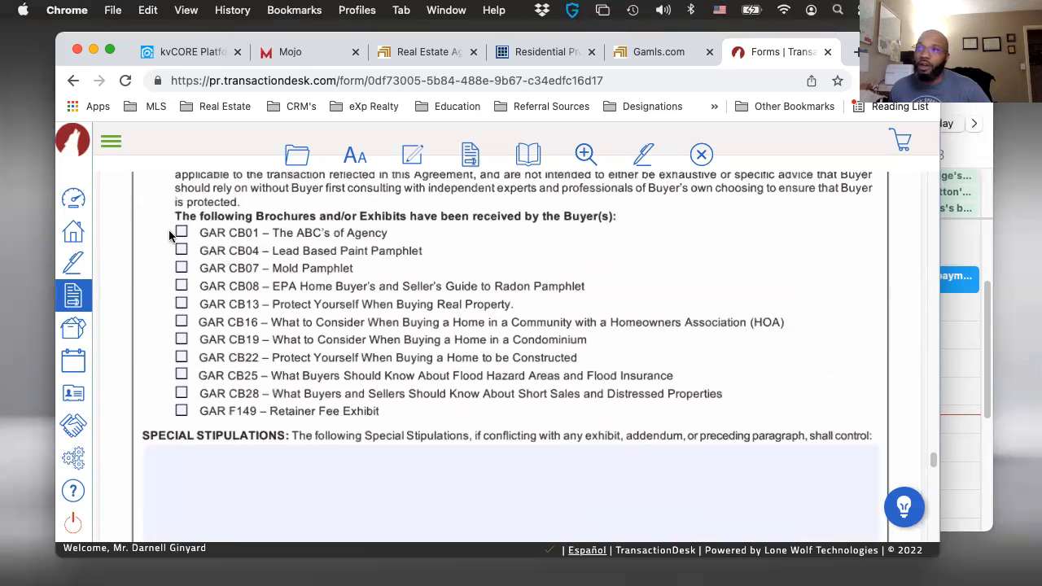
{"action": "left_click", "coordinate": [180, 233]}
{"action": "left_click", "coordinate": [180, 251]}
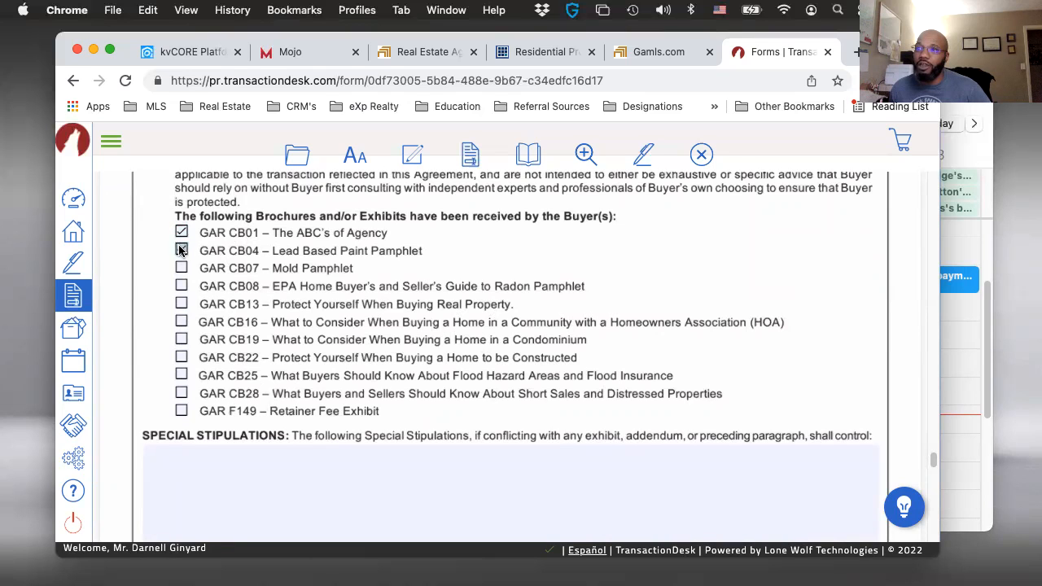
{"action": "left_click", "coordinate": [181, 268]}
{"action": "left_click", "coordinate": [181, 287]}
{"action": "left_click", "coordinate": [181, 304]}
{"action": "left_click", "coordinate": [181, 322]}
{"action": "left_click", "coordinate": [181, 340]}
{"action": "left_click", "coordinate": [181, 357]}
{"action": "left_click", "coordinate": [181, 374]}
{"action": "left_click", "coordinate": [181, 394]}
{"action": "left_click", "coordinate": [180, 412]}
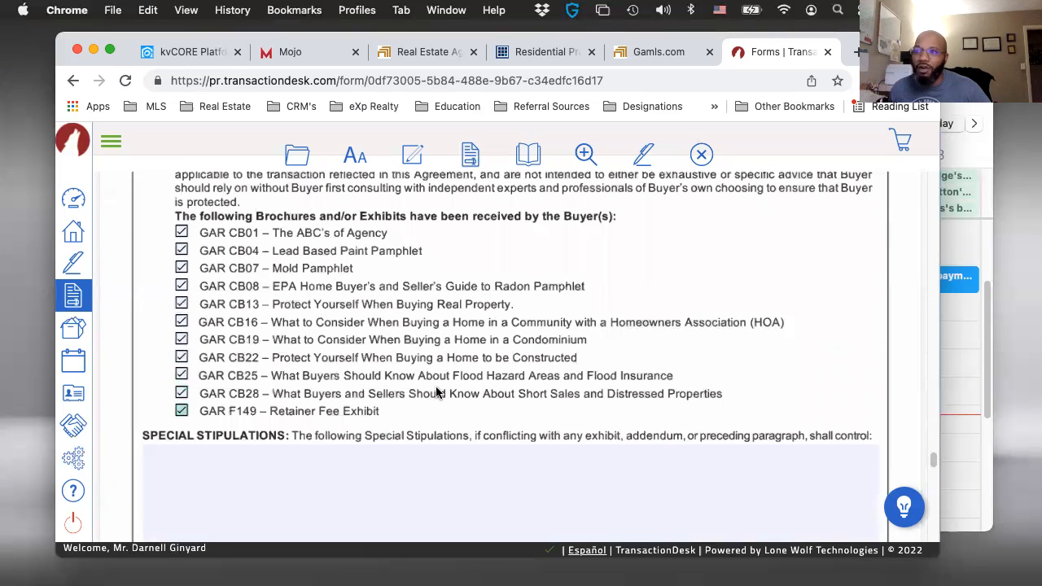
- Fill in the Brokerage Firm as "EXP Realty" in the Broker / Broker's Affiliated Licensee Contact Information section
{"action": "scroll", "coordinate": [375, 313], "scroll_direction": "down", "scroll_amount": 4}
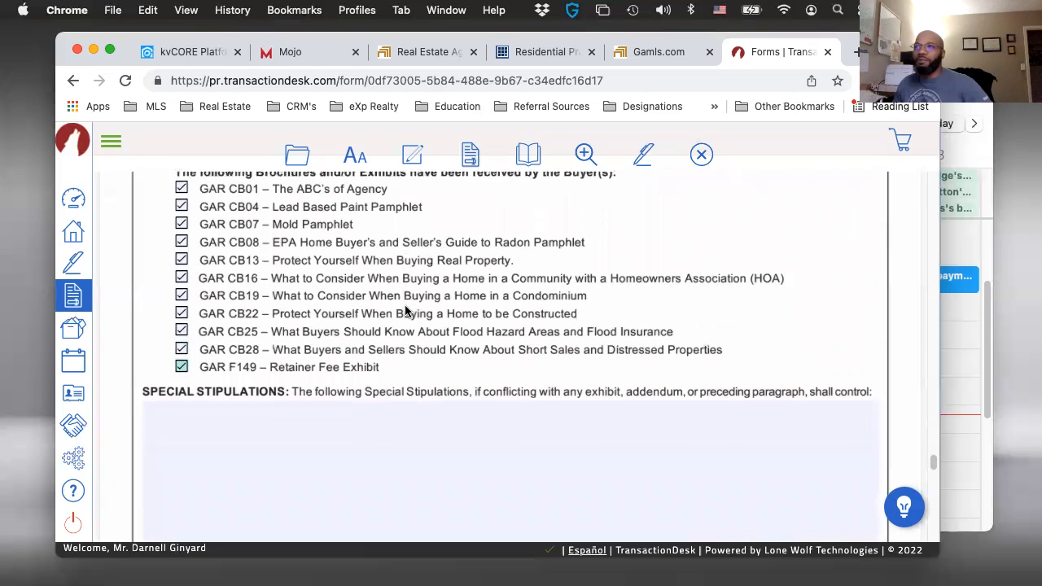
{"action": "scroll", "coordinate": [340, 323], "scroll_direction": "down", "scroll_amount": 4}
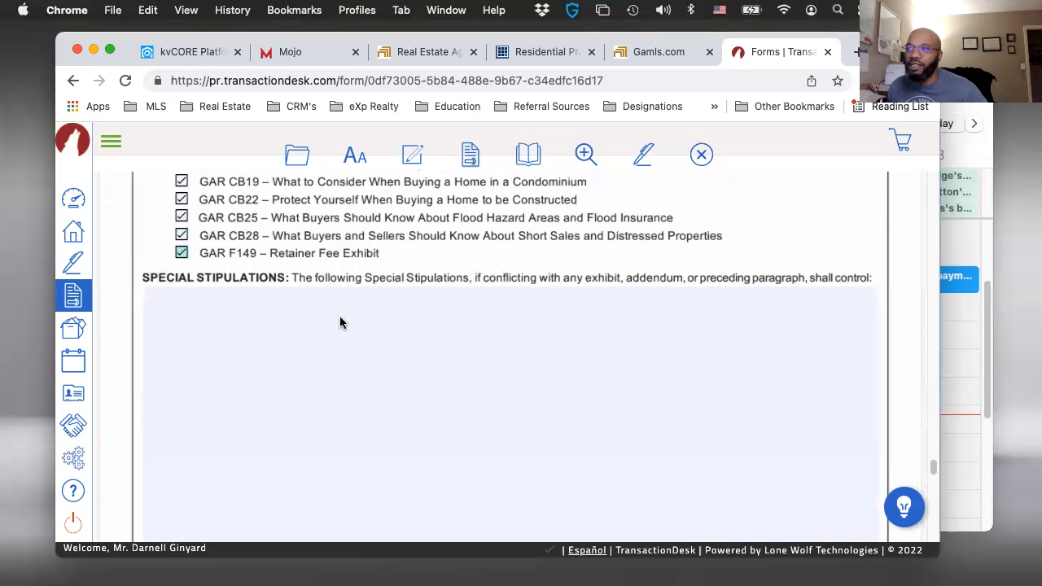
{"action": "scroll", "coordinate": [340, 323], "scroll_direction": "down", "scroll_amount": 5}
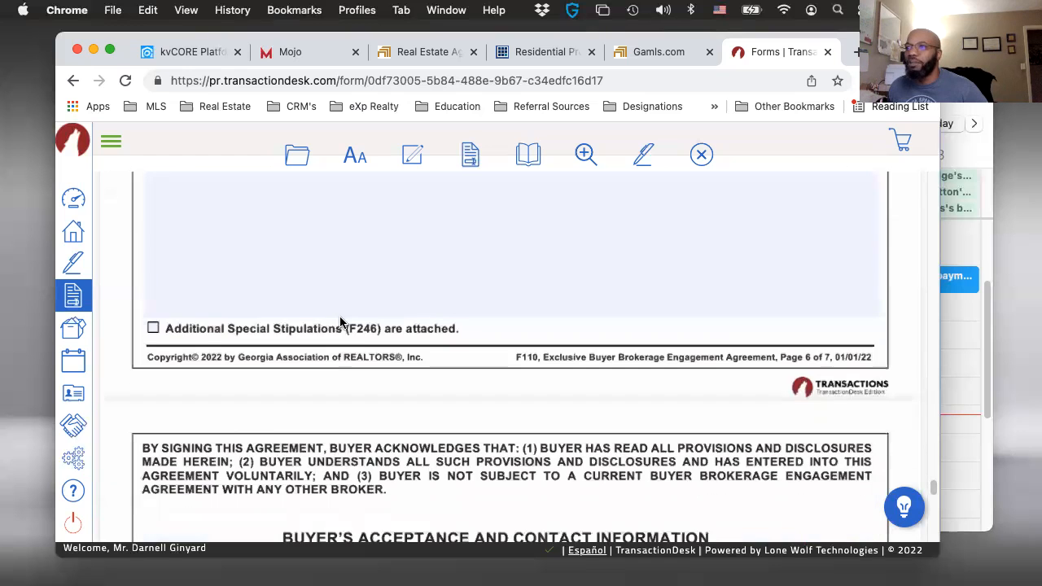
{"action": "scroll", "coordinate": [340, 323], "scroll_direction": "down", "scroll_amount": 6}
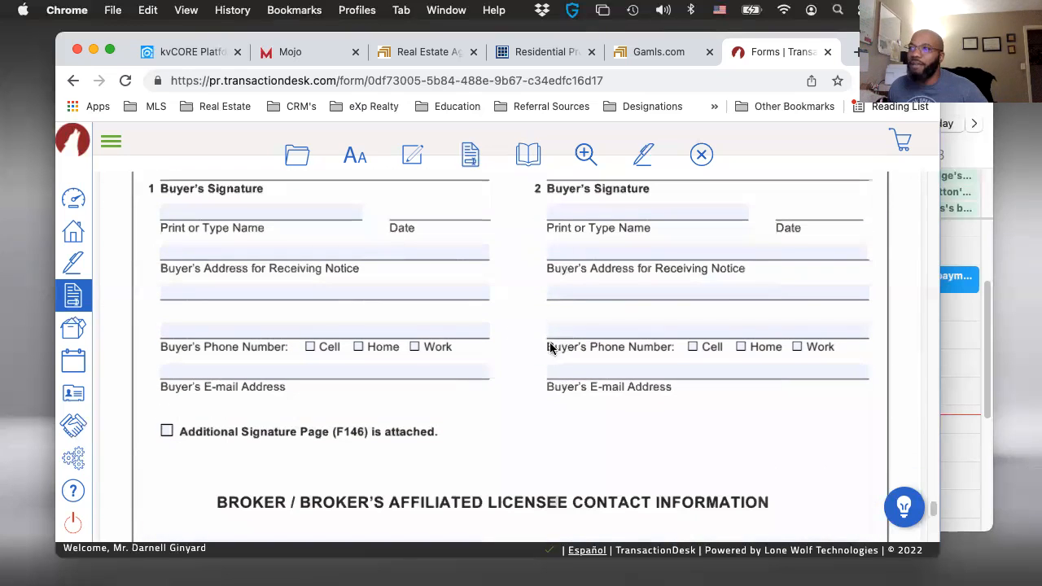
{"action": "scroll", "coordinate": [489, 356], "scroll_direction": "up", "scroll_amount": 1}
{"action": "scroll", "coordinate": [461, 379], "scroll_direction": "down", "scroll_amount": 5}
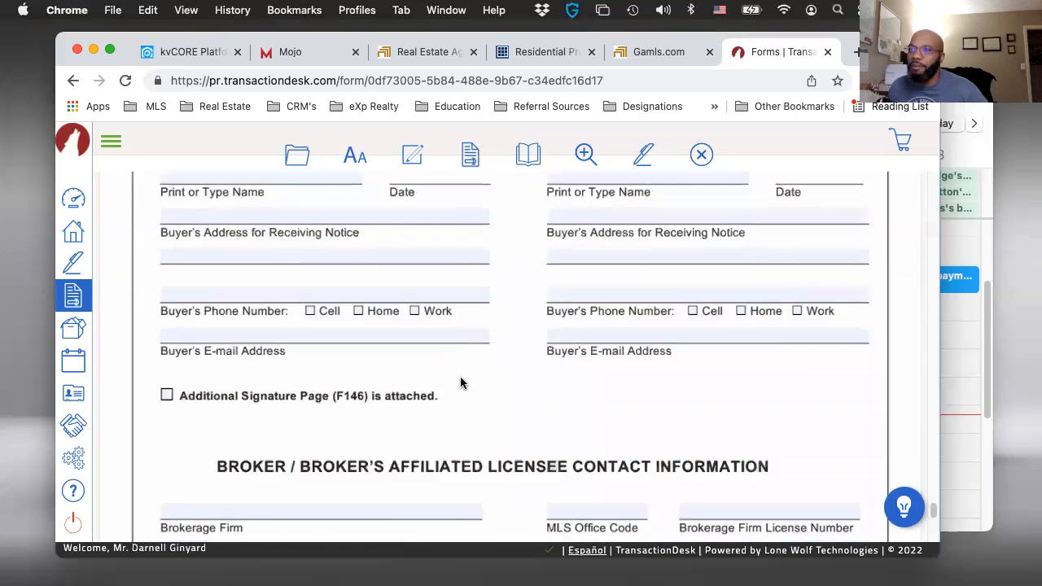
{"action": "left_click", "coordinate": [218, 225]}
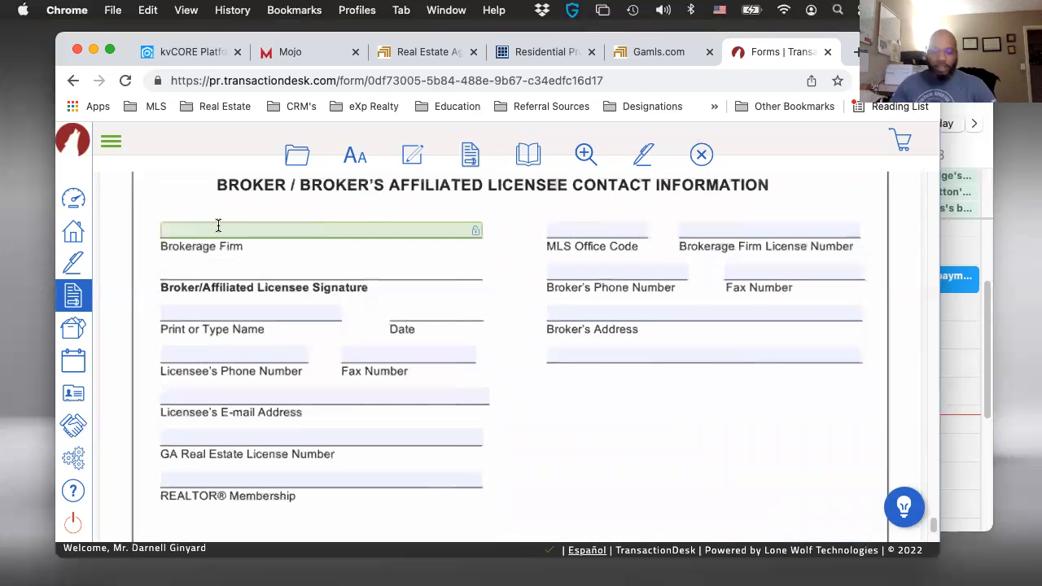
{"action": "type", "text": "EXP "}
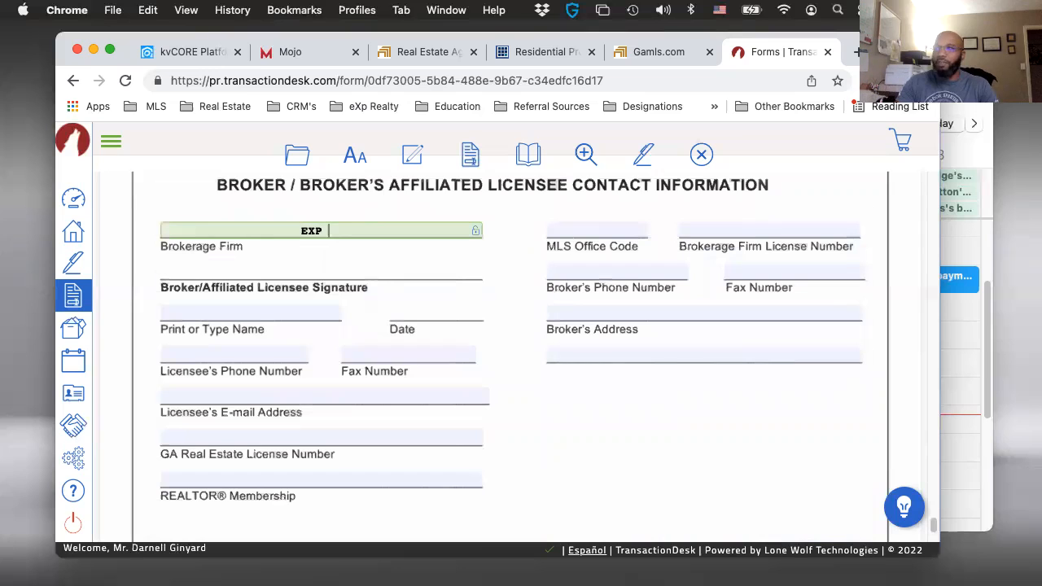
{"action": "type", "text": "Realty"}
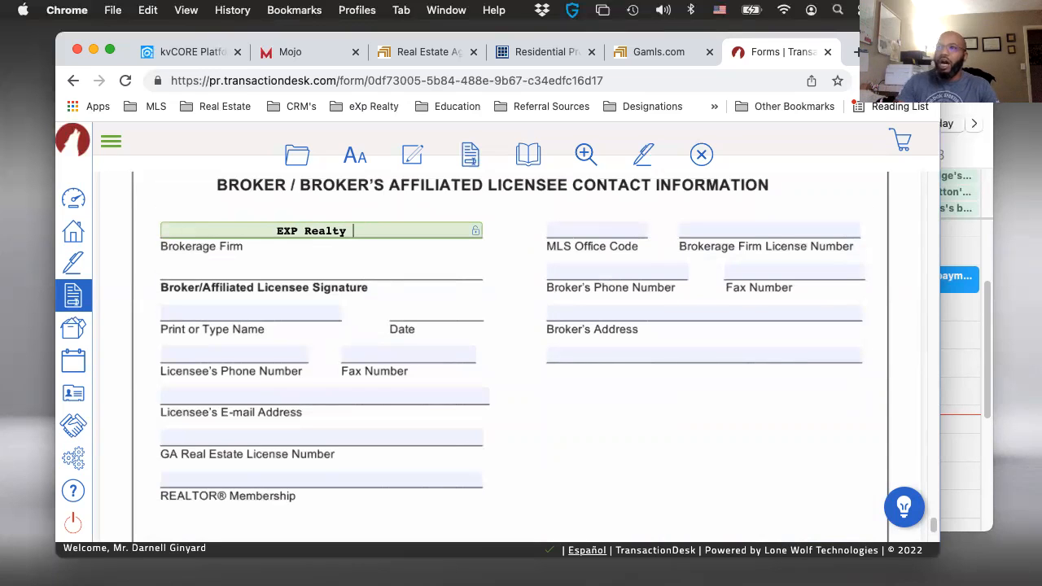
- Enter the licensee's full printed name and phone number in the broker contact information
{"action": "key", "text": "Tab"}
{"action": "type", "text": "Dawrne"}
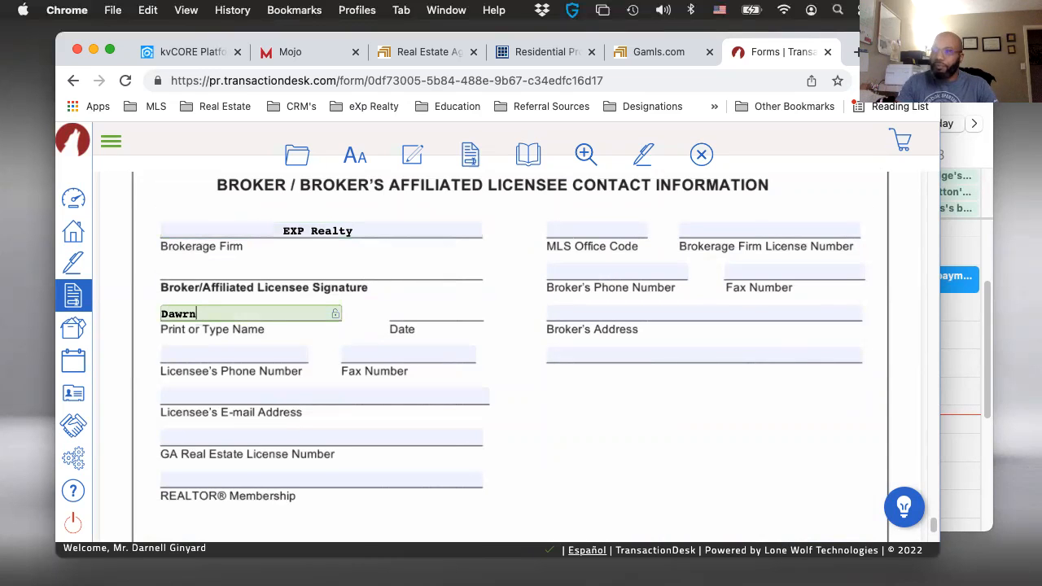
{"action": "key", "text": "BackSpace"}
{"action": "type", "text": "rd"}
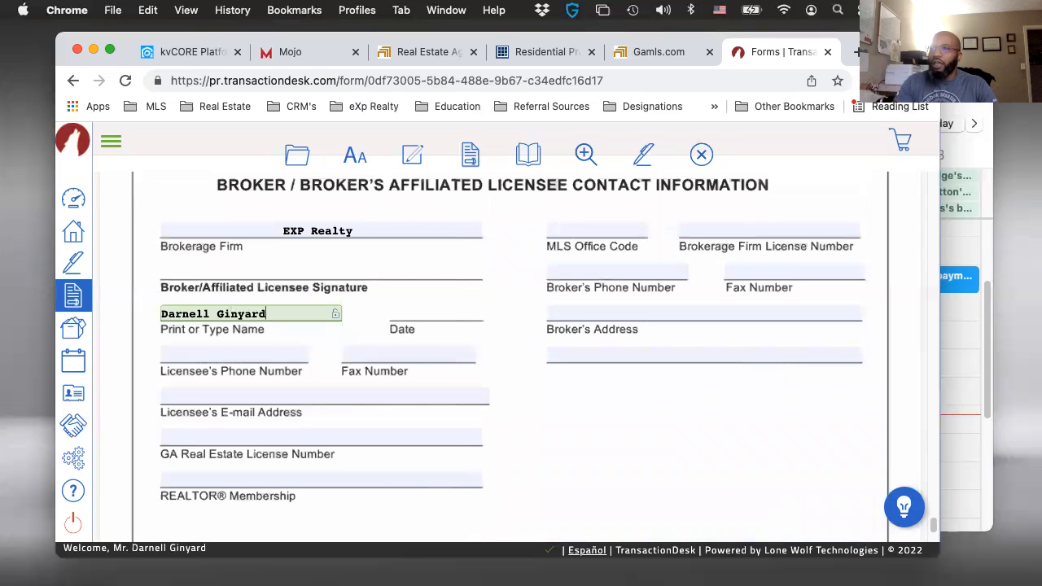
{"action": "key", "text": "Tab"}
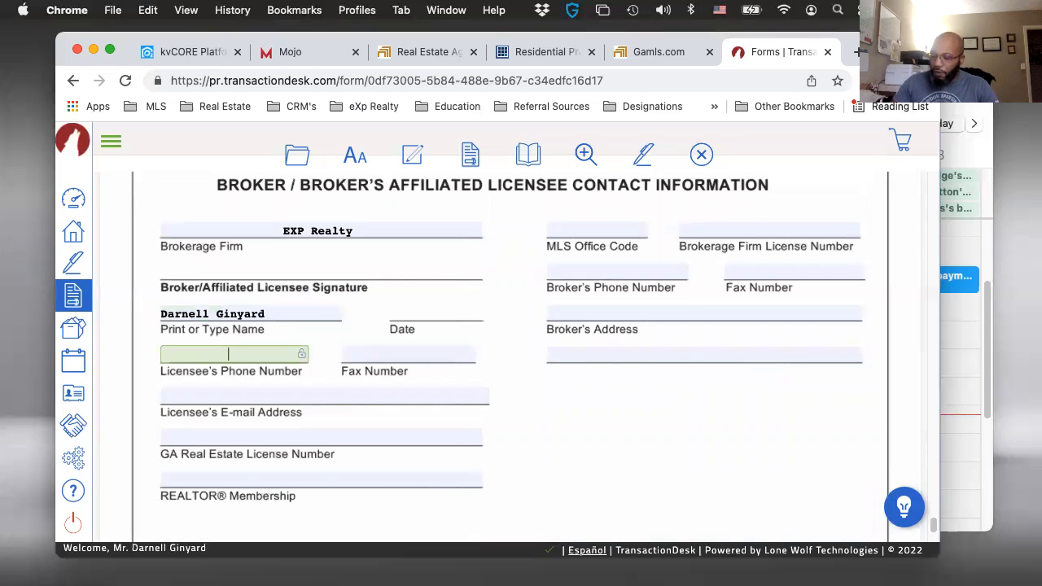
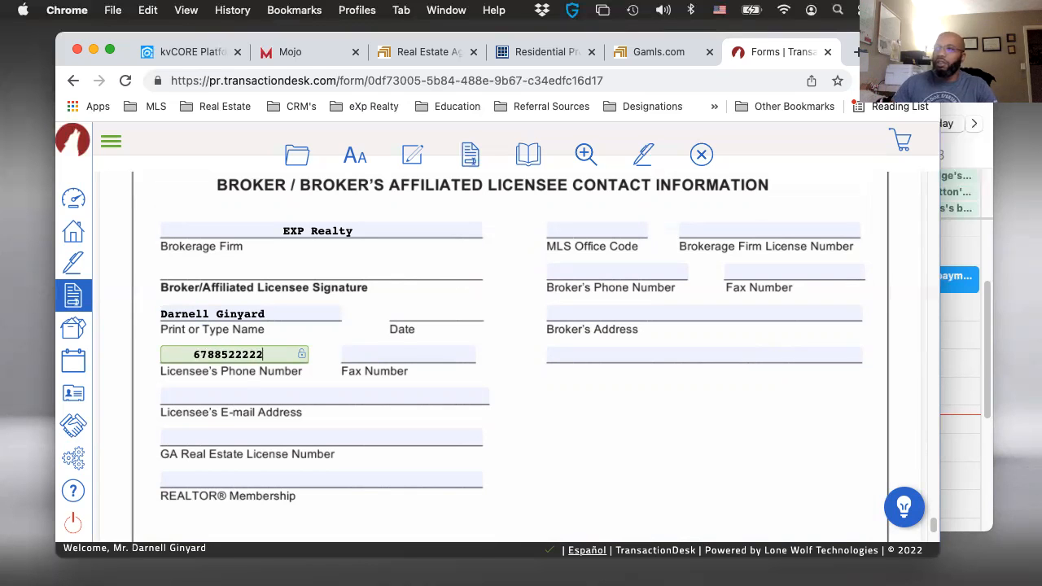
- Leave the licensee's fax number blank and fill in the licensee's e-mail address and GA real estate license number
{"action": "key", "text": "Tab"}
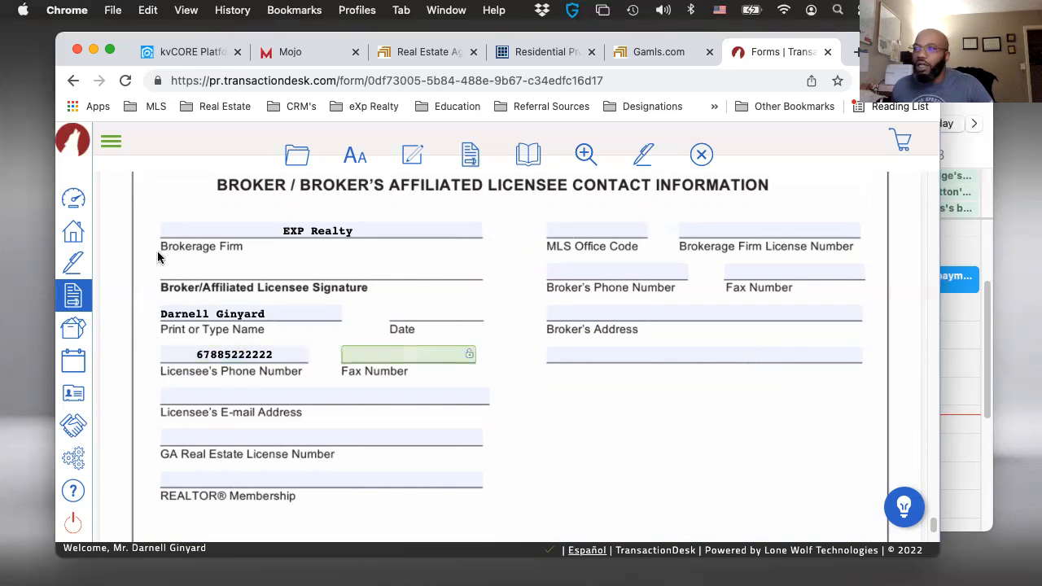
{"action": "left_click", "coordinate": [274, 395]}
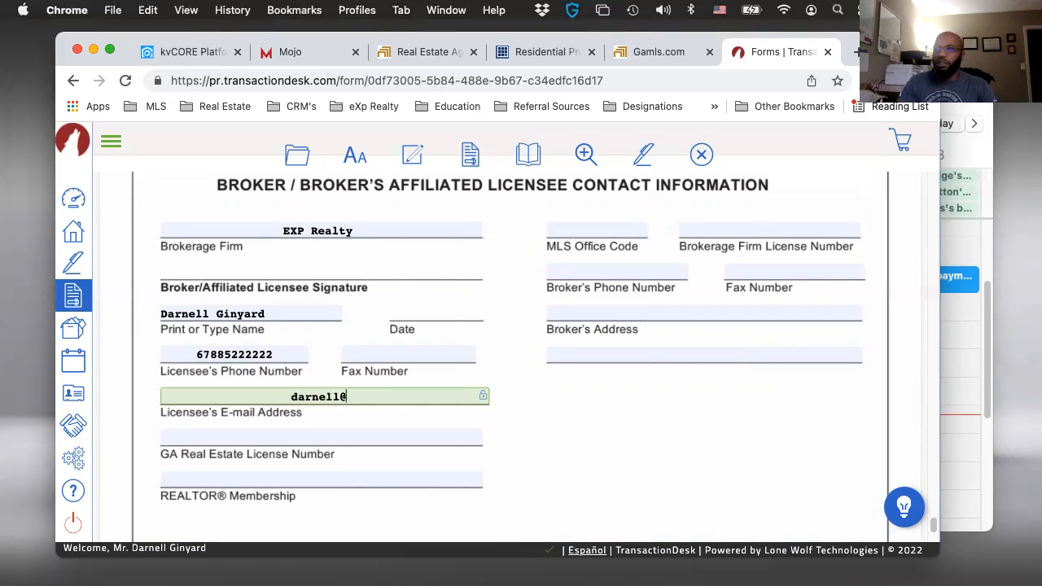
{"action": "key", "text": "Tab"}
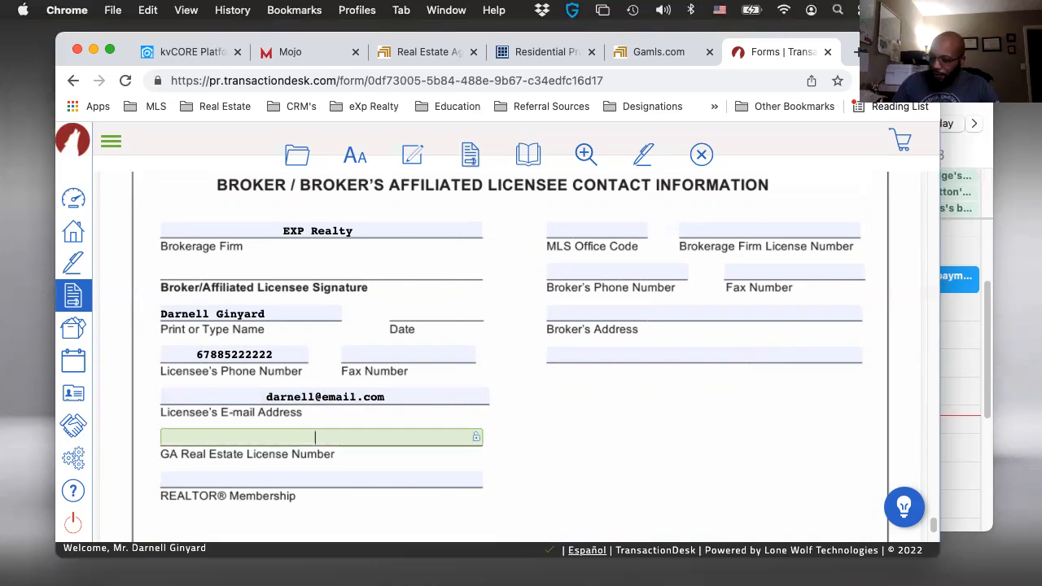
{"action": "type", "text": "370000"}
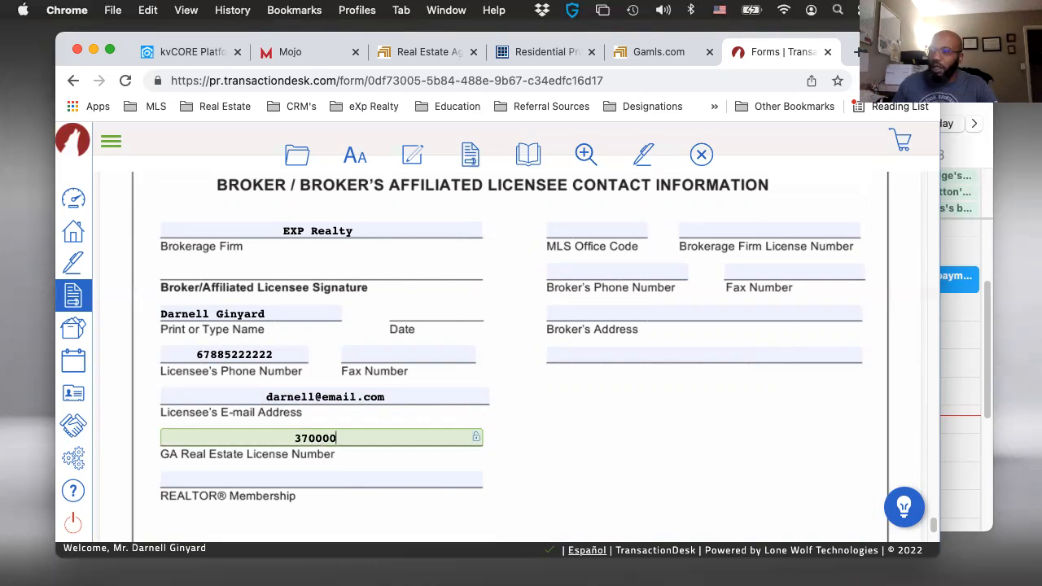
- Fill in the licensee's REALTOR® Membership as "Ata" in the broker contact information
{"action": "left_click", "coordinate": [244, 479]}
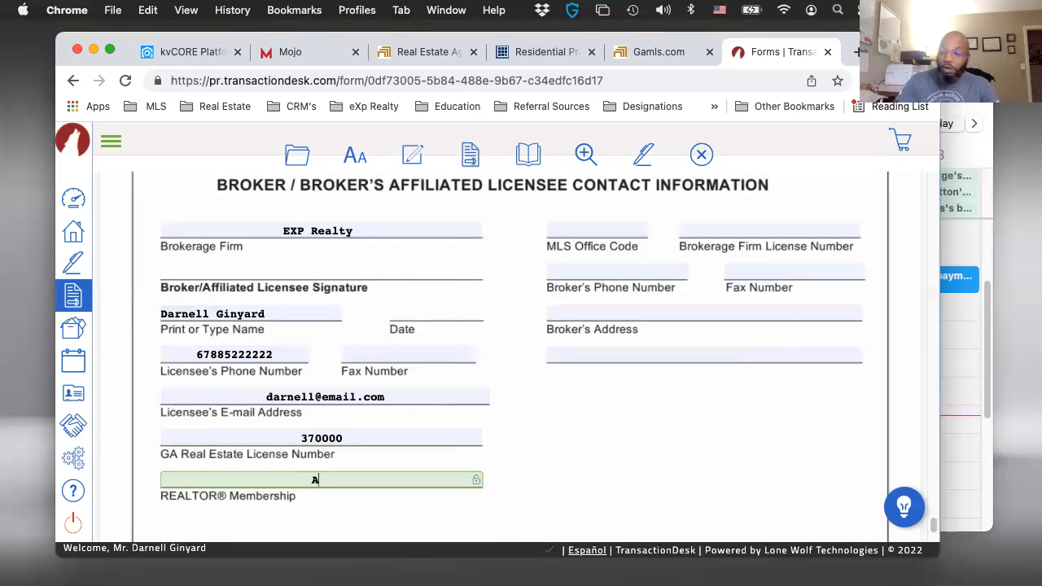
{"action": "type", "text": "Atalnta"}
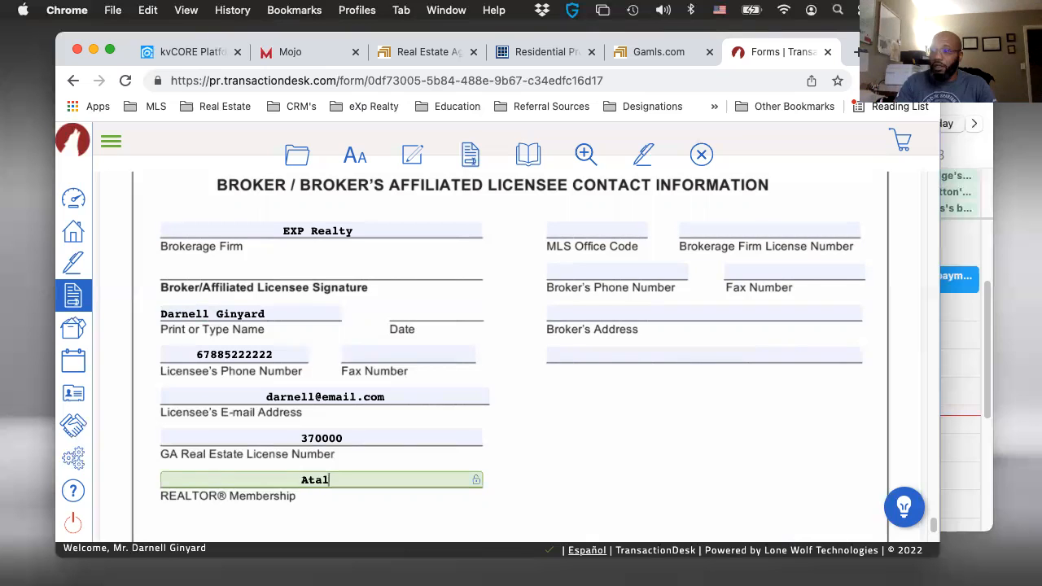
{"action": "key", "text": "BackSpace"}
{"action": "key", "text": "BackSpace"}
{"action": "key", "text": "BackSpace"}
{"action": "key", "text": "BackSpace"}
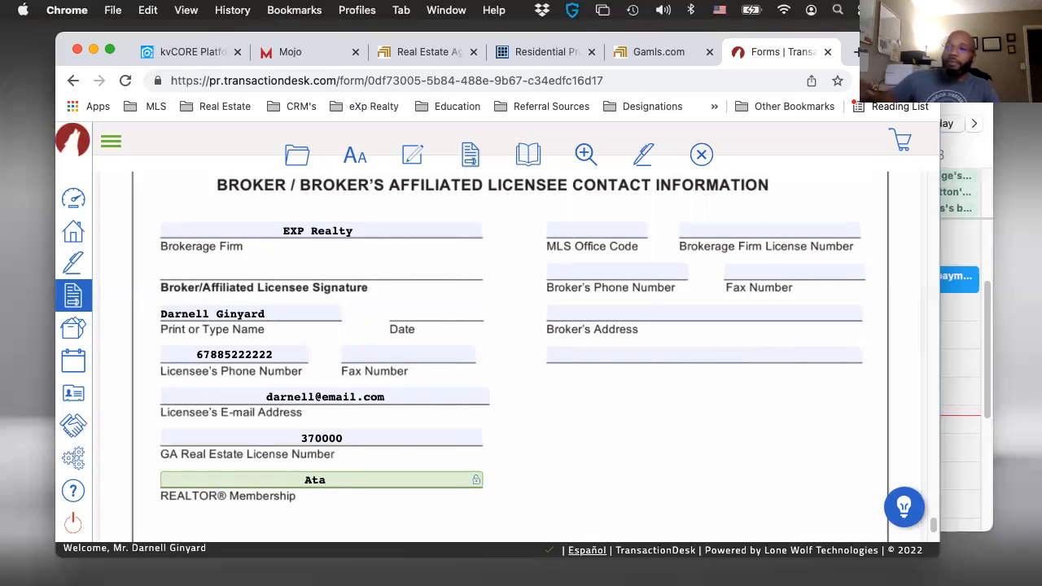
{"action": "left_click", "coordinate": [622, 229]}
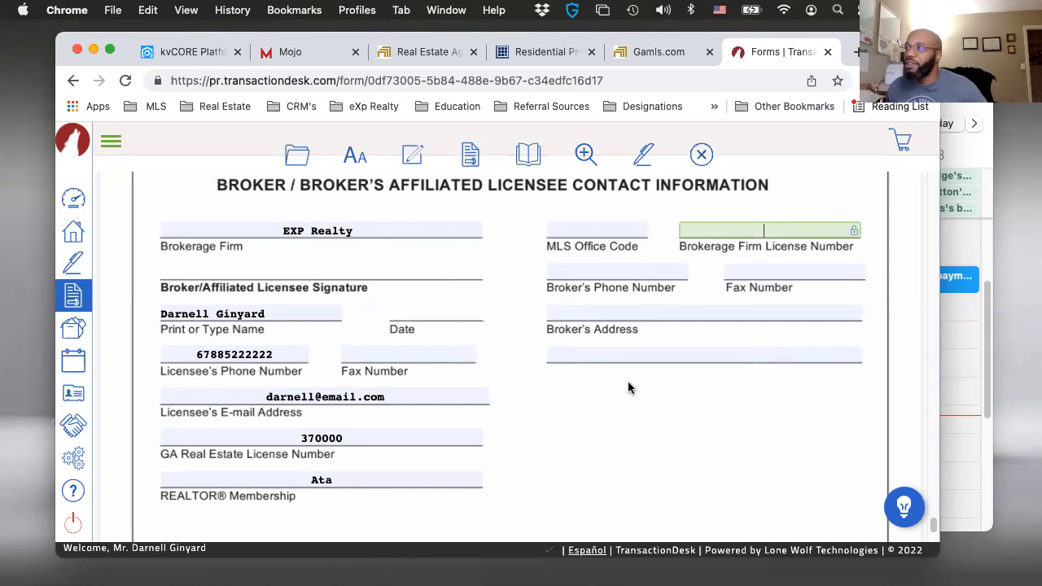
- Close the F110 agreement and open the F201 - Purchase and Sale Agreement (2022) from the transaction template's forms
{"action": "scroll", "coordinate": [628, 381], "scroll_direction": "up", "scroll_amount": 10}
{"action": "scroll", "coordinate": [569, 384], "scroll_direction": "down", "scroll_amount": 1}
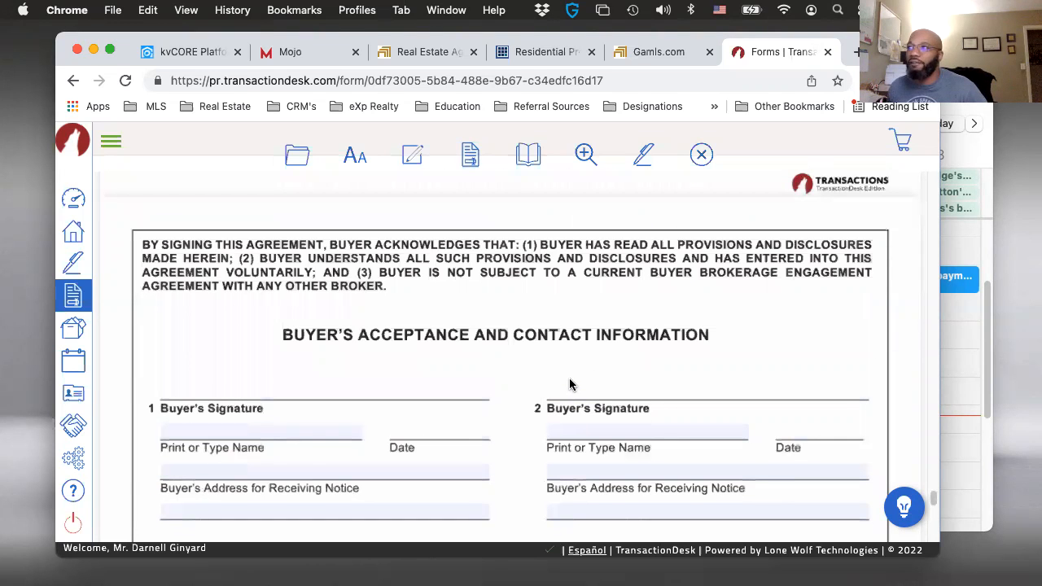
{"action": "left_click", "coordinate": [701, 155]}
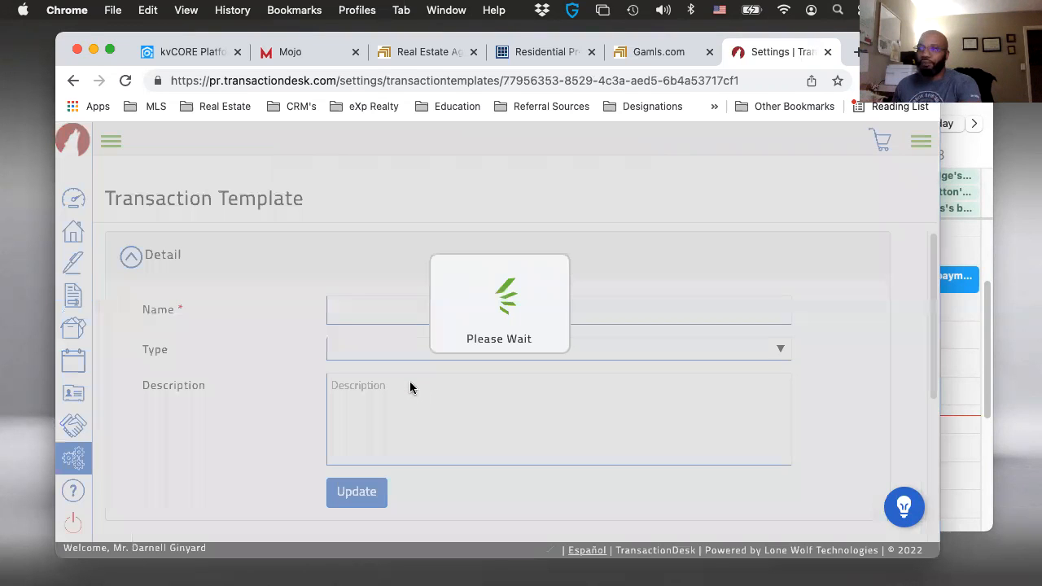
{"action": "scroll", "coordinate": [410, 379], "scroll_direction": "down", "scroll_amount": 5}
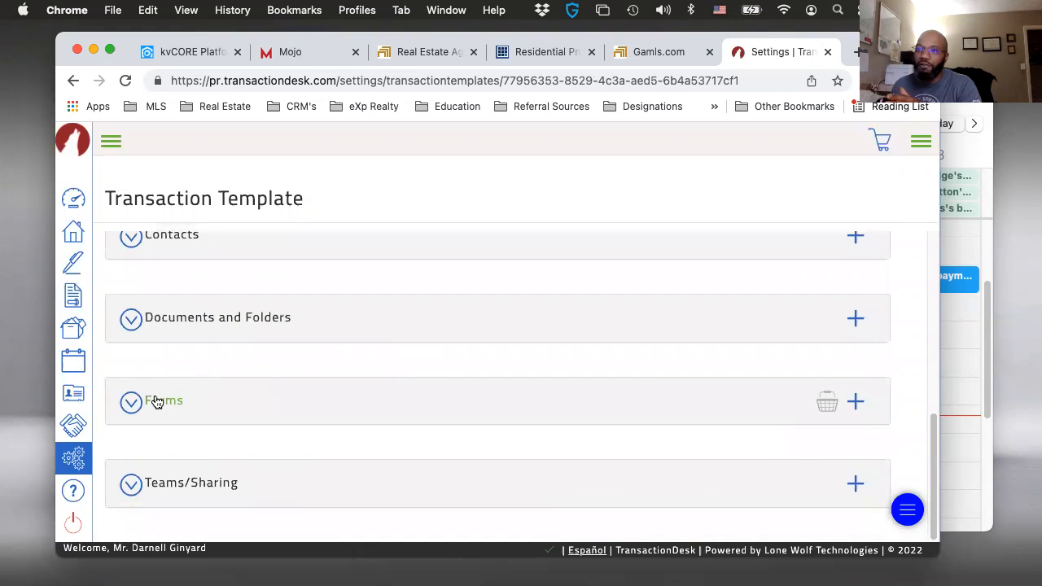
{"action": "left_click", "coordinate": [156, 399]}
{"action": "scroll", "coordinate": [369, 363], "scroll_direction": "down", "scroll_amount": 3}
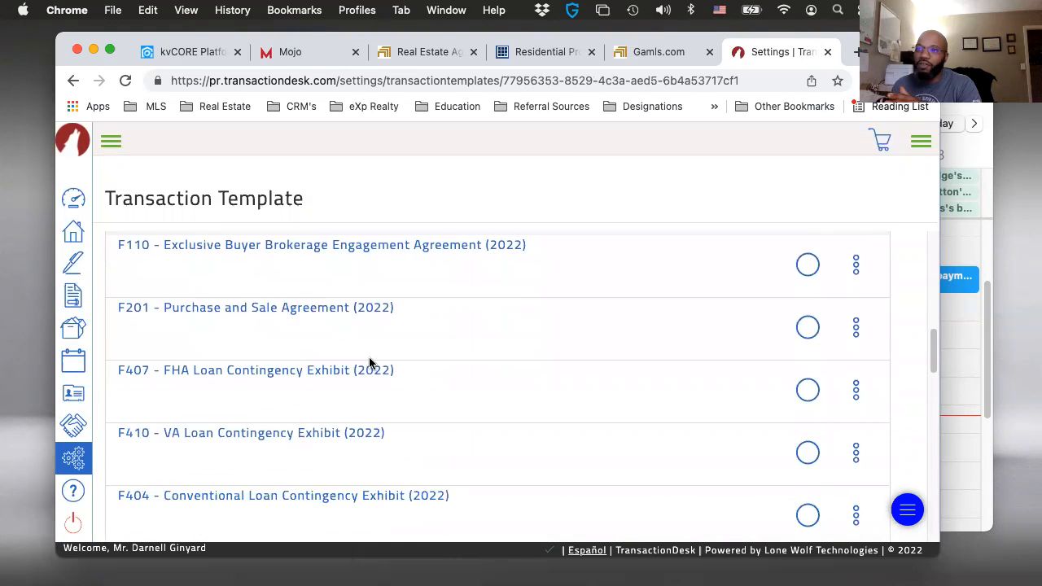
{"action": "left_click", "coordinate": [145, 482]}
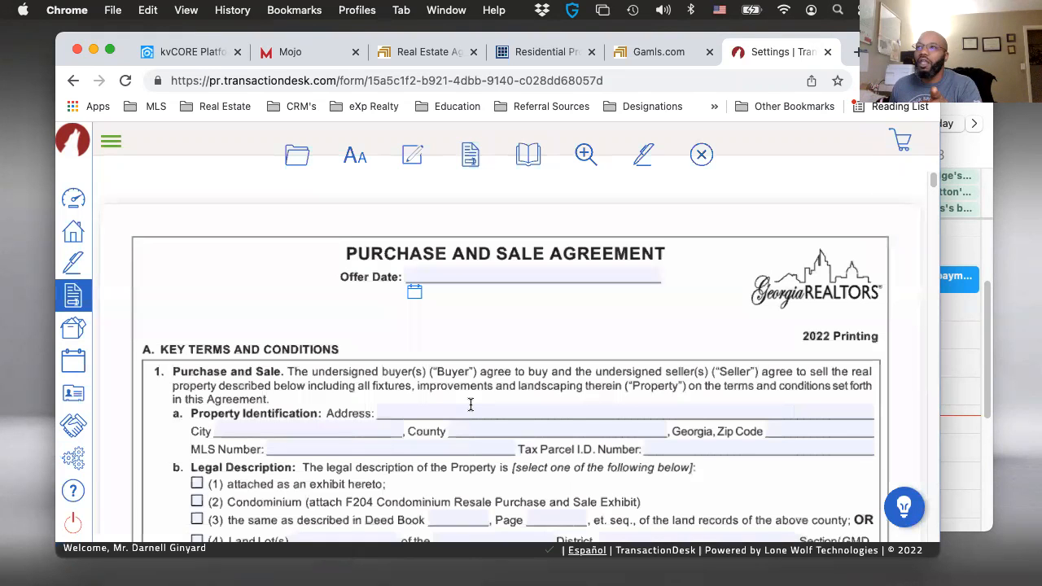
- Fill in the Closing Law Firm in paragraph 5 as "Weissman PC" and enter the beginning of its phone number
{"action": "scroll", "coordinate": [471, 405], "scroll_direction": "down", "scroll_amount": 3}
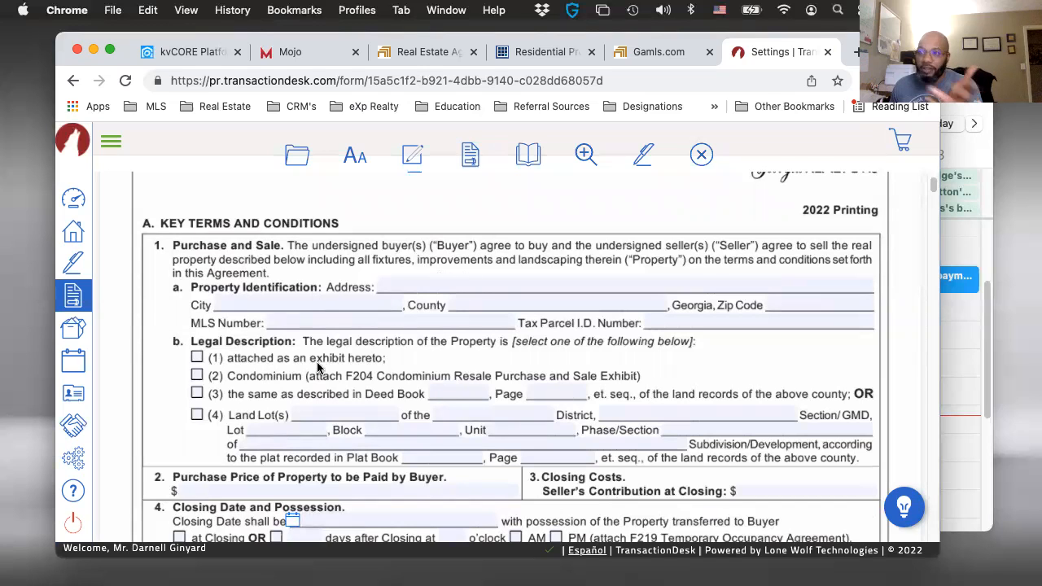
{"action": "scroll", "coordinate": [469, 413], "scroll_direction": "down", "scroll_amount": 2}
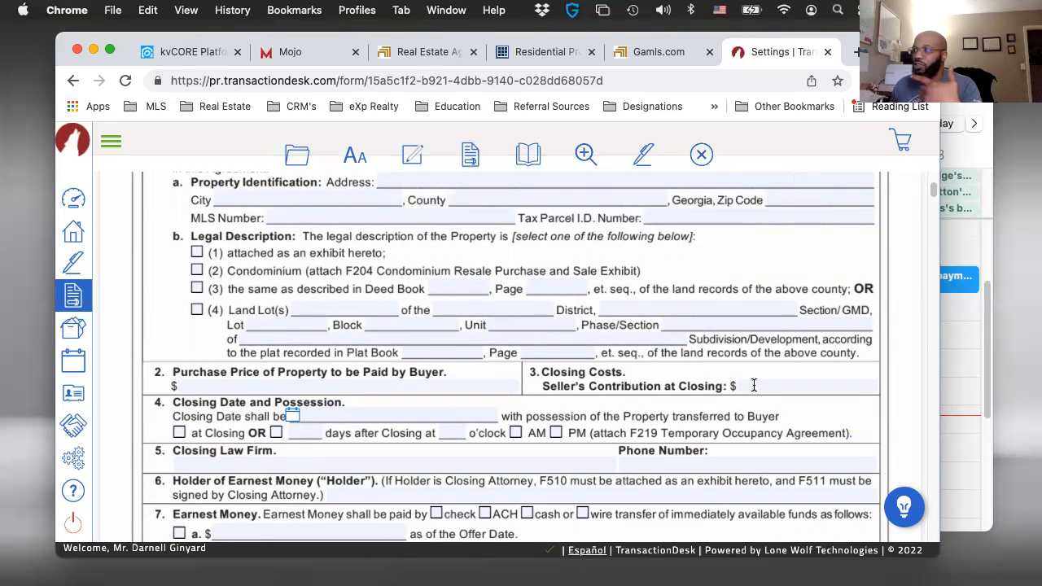
{"action": "scroll", "coordinate": [747, 386], "scroll_direction": "down", "scroll_amount": 1}
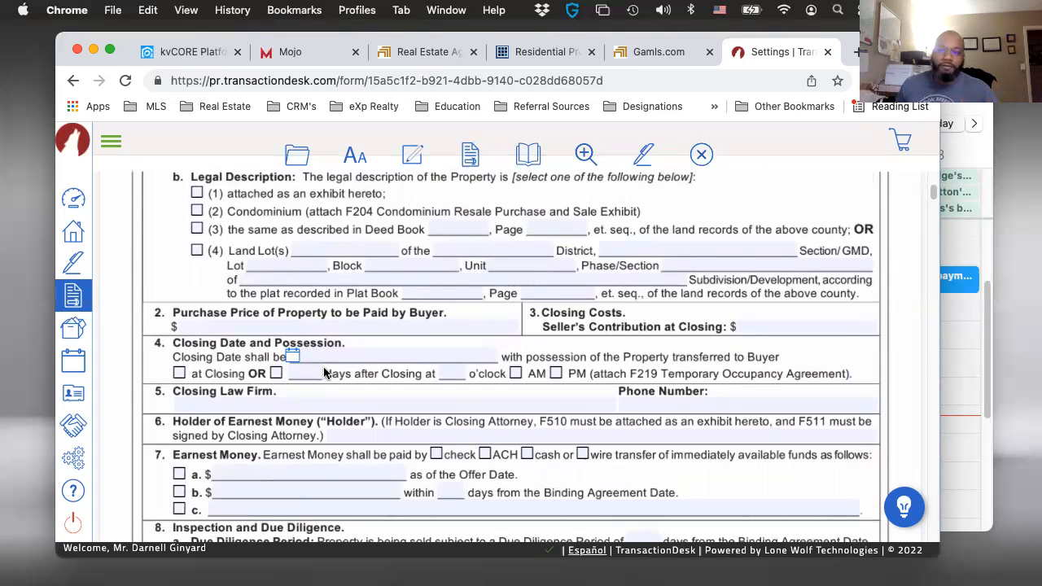
{"action": "scroll", "coordinate": [324, 373], "scroll_direction": "down", "scroll_amount": 1}
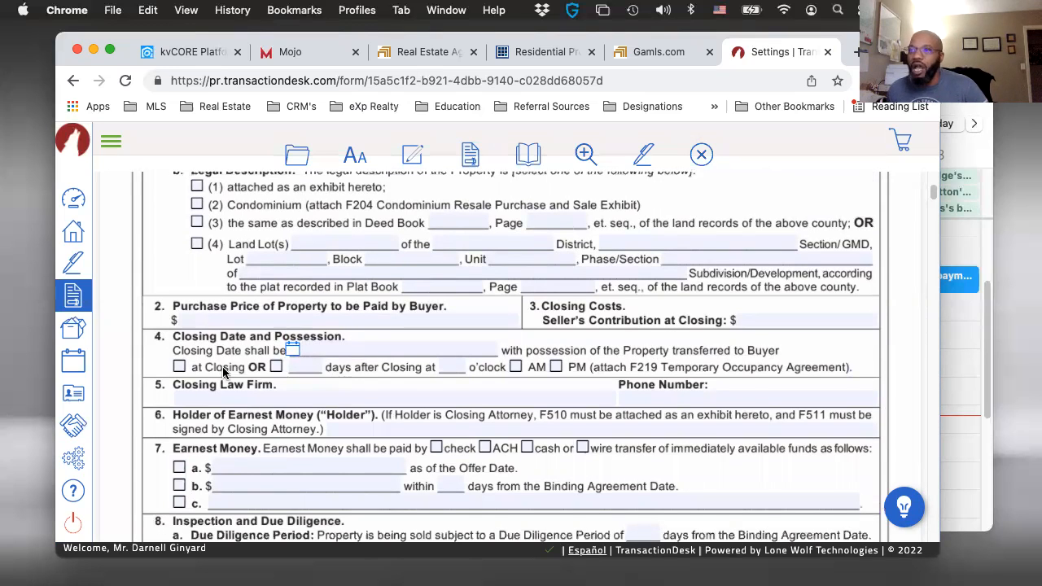
{"action": "scroll", "coordinate": [337, 377], "scroll_direction": "down", "scroll_amount": 1}
{"action": "left_click", "coordinate": [248, 383]}
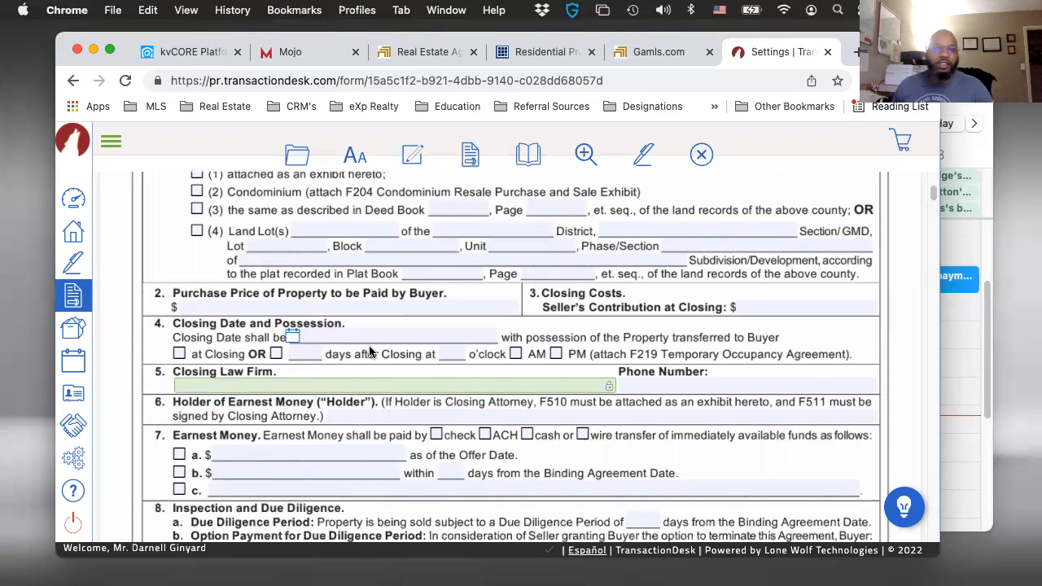
{"action": "type", "text": "Wei"}
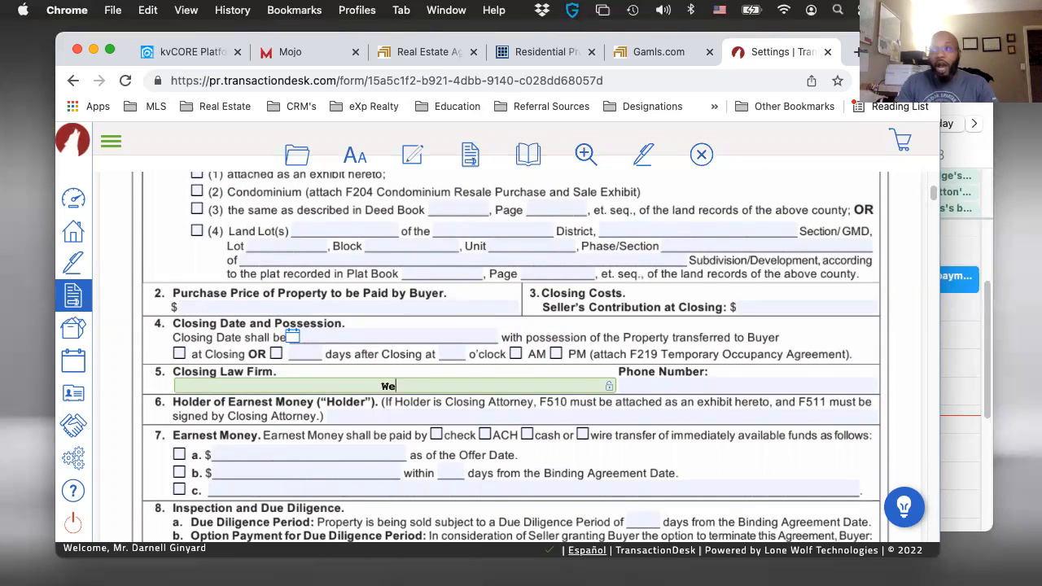
{"action": "type", "text": "ssa"}
{"action": "key", "text": "BackSpace"}
{"action": "type", "text": "mans"}
{"action": "key", "text": "BackSpace"}
{"action": "key", "text": "BackSpace"}
{"action": "type", "text": "PC"}
{"action": "key", "text": "Tab"}
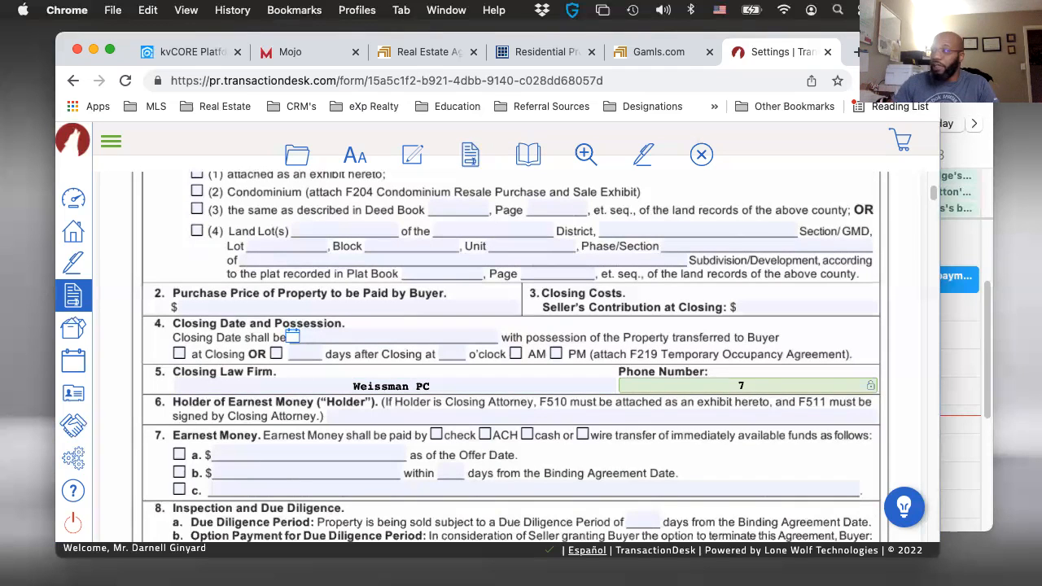
{"action": "type", "text": "770.330"}
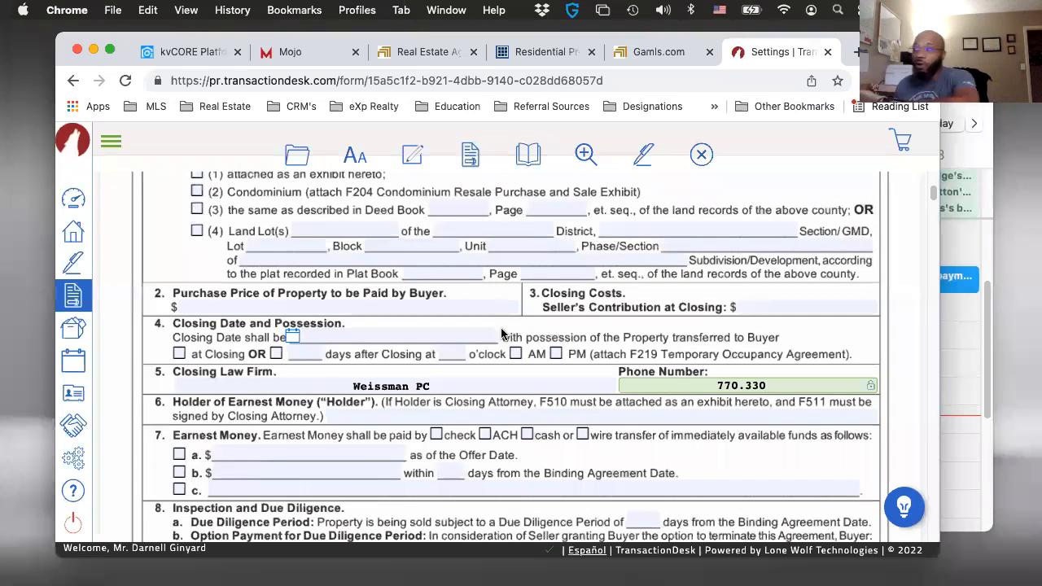
- Enter "EXP REALTY" as the Buyer's Broker in paragraph 10 and mark it as representing Buyer as a client
{"action": "scroll", "coordinate": [505, 350], "scroll_direction": "down", "scroll_amount": 3}
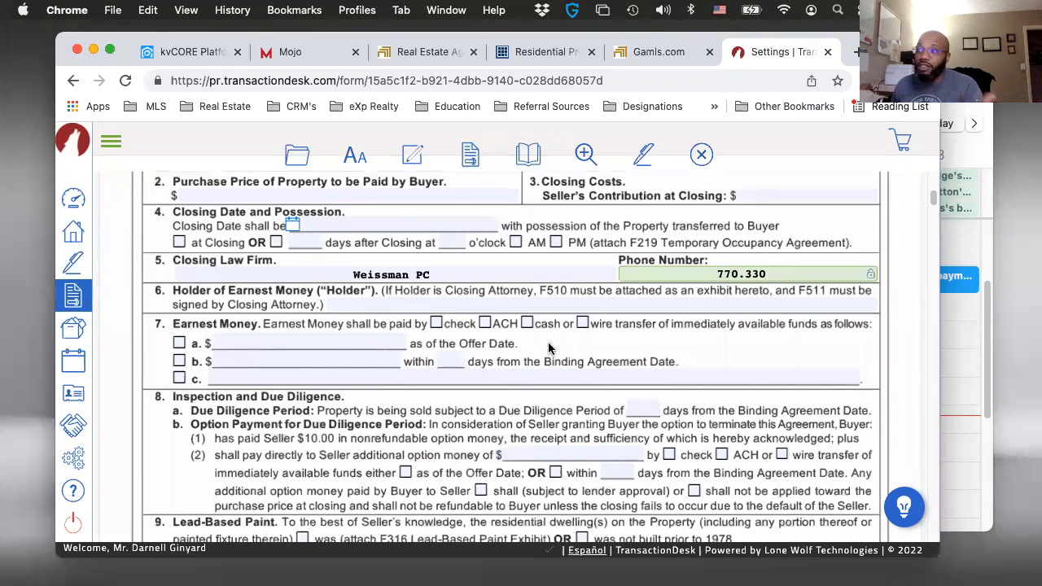
{"action": "scroll", "coordinate": [504, 364], "scroll_direction": "down", "scroll_amount": 1}
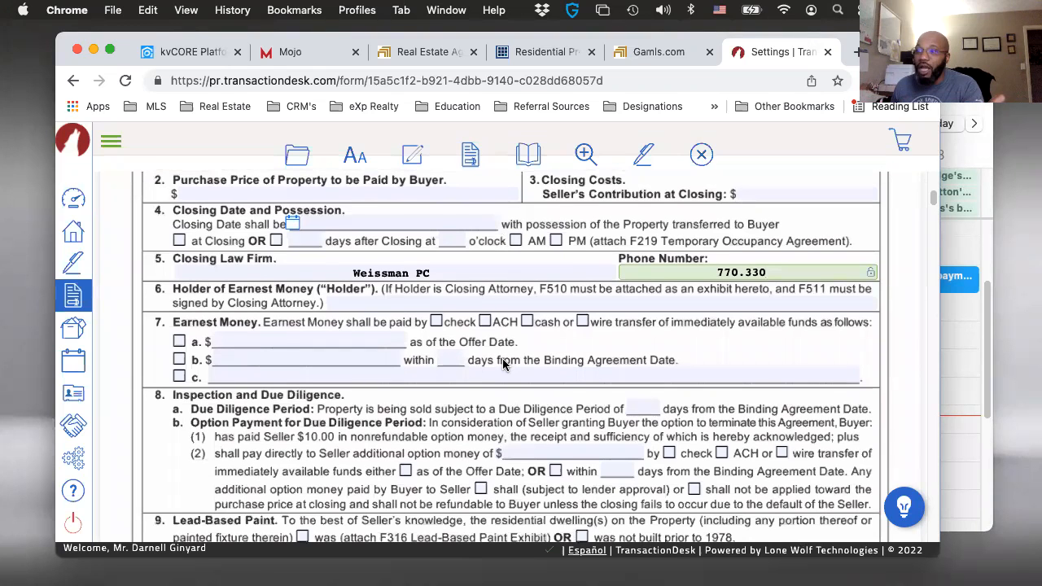
{"action": "scroll", "coordinate": [503, 364], "scroll_direction": "down", "scroll_amount": 10}
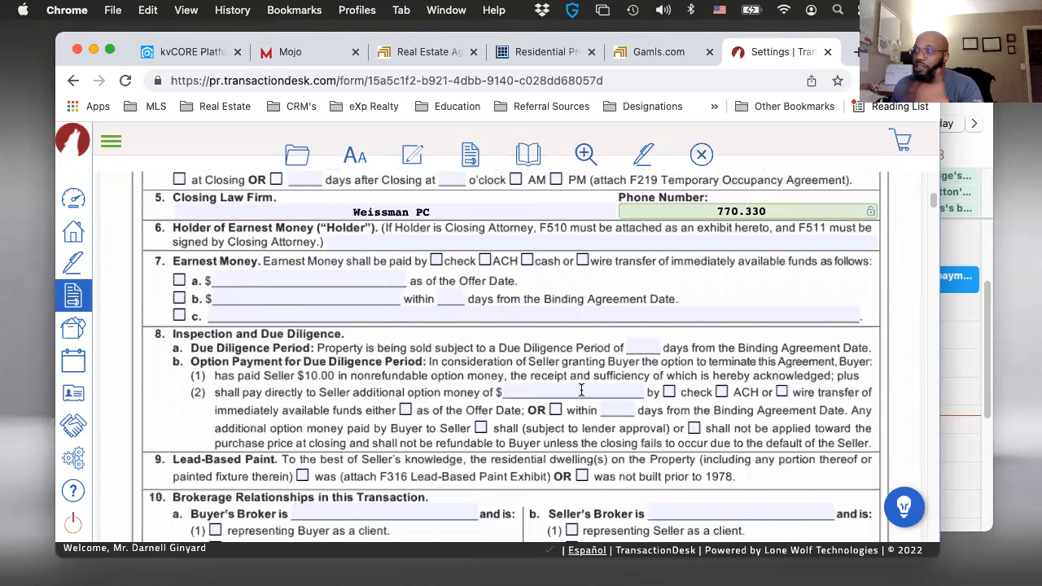
{"action": "scroll", "coordinate": [446, 377], "scroll_direction": "up", "scroll_amount": 3}
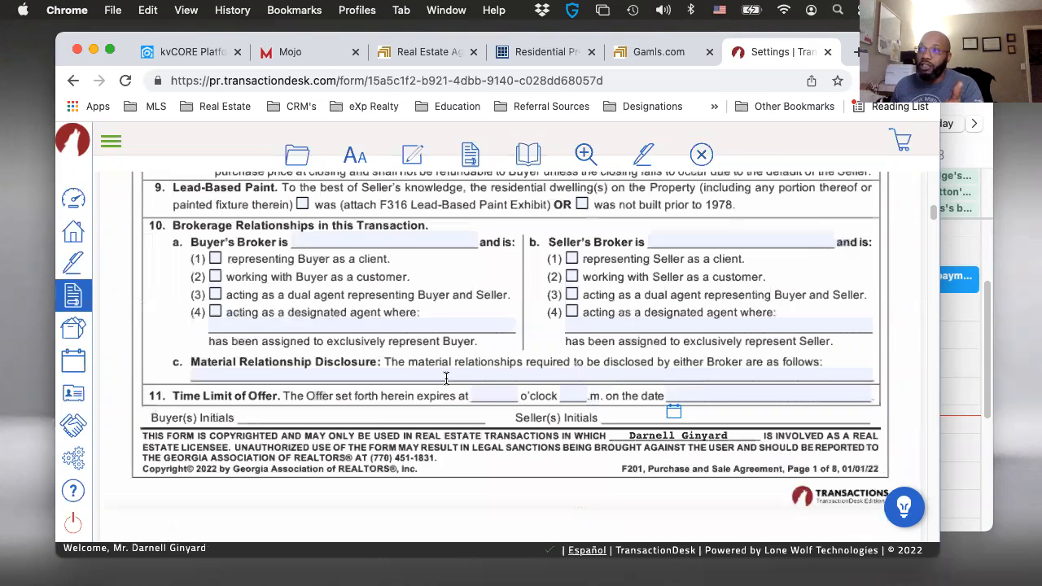
{"action": "scroll", "coordinate": [446, 377], "scroll_direction": "up", "scroll_amount": 1}
{"action": "left_click", "coordinate": [319, 264]}
{"action": "type", "text": "EXP REALTY"}
{"action": "left_click", "coordinate": [215, 285]}
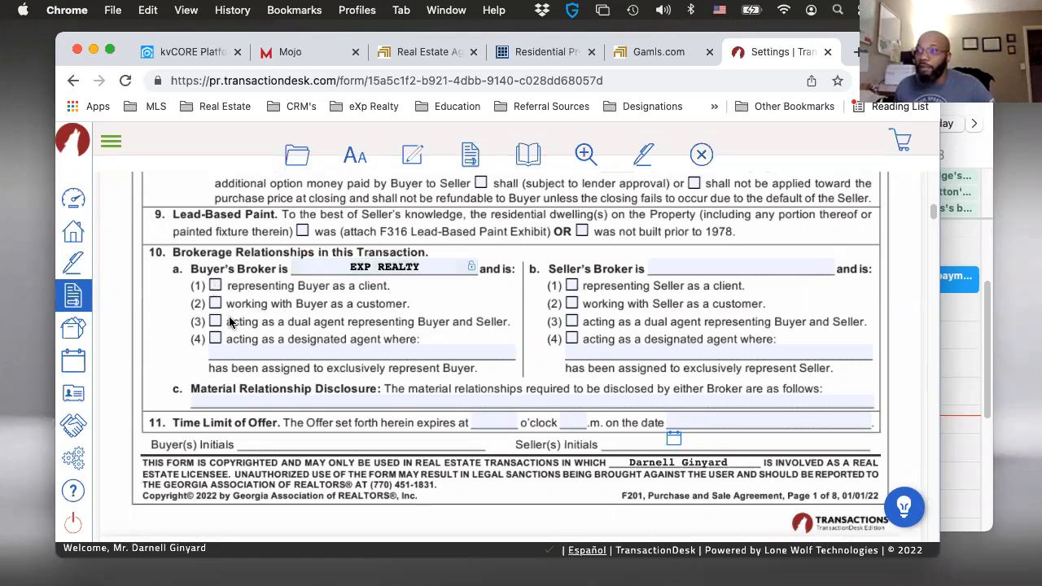
{"action": "left_click", "coordinate": [215, 286]}
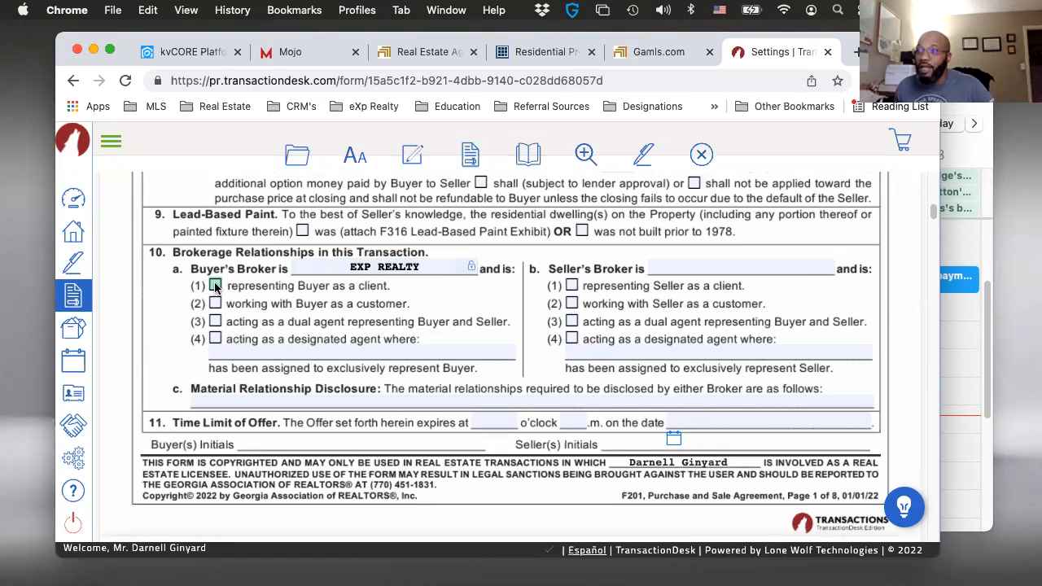
- Enter the buyer's agent's full name on the designated agent line and "None" for the Material Relationship Disclosure
{"action": "left_click", "coordinate": [247, 352]}
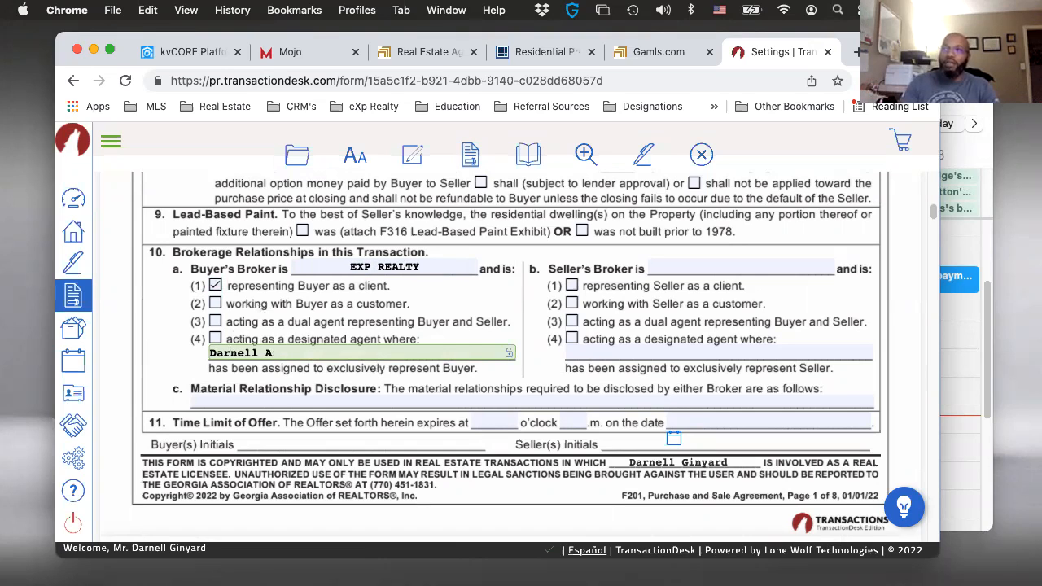
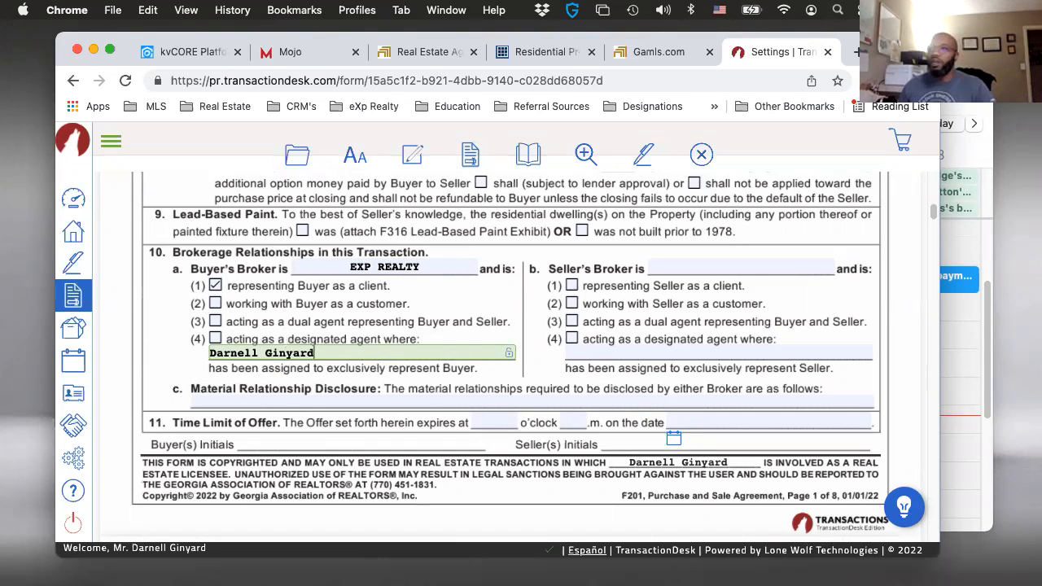
{"action": "left_click", "coordinate": [340, 402]}
{"action": "type", "text": "No"}
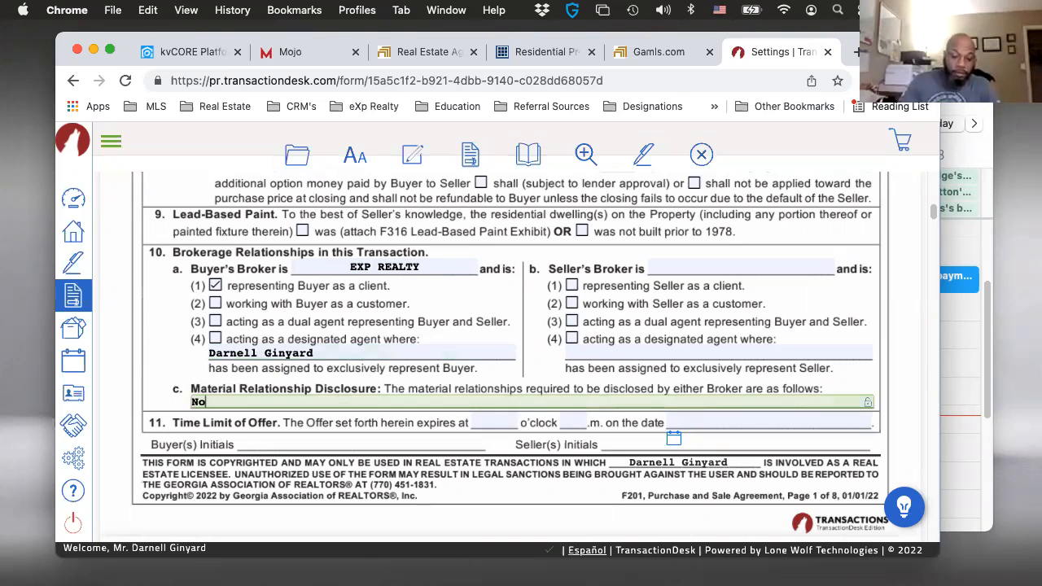
{"action": "type", "text": "ne"}
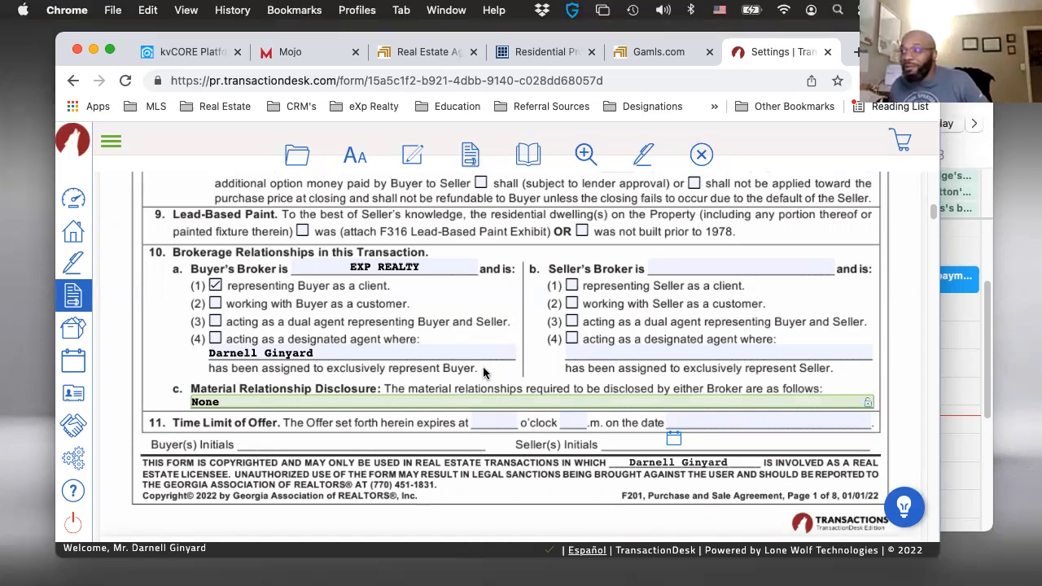
- Review the rest of the Purchase and Sale Agreement, from the offer time limit to the signature and brokerage contact fields
{"action": "scroll", "coordinate": [492, 349], "scroll_direction": "down", "scroll_amount": 1}
{"action": "scroll", "coordinate": [492, 349], "scroll_direction": "down", "scroll_amount": 2}
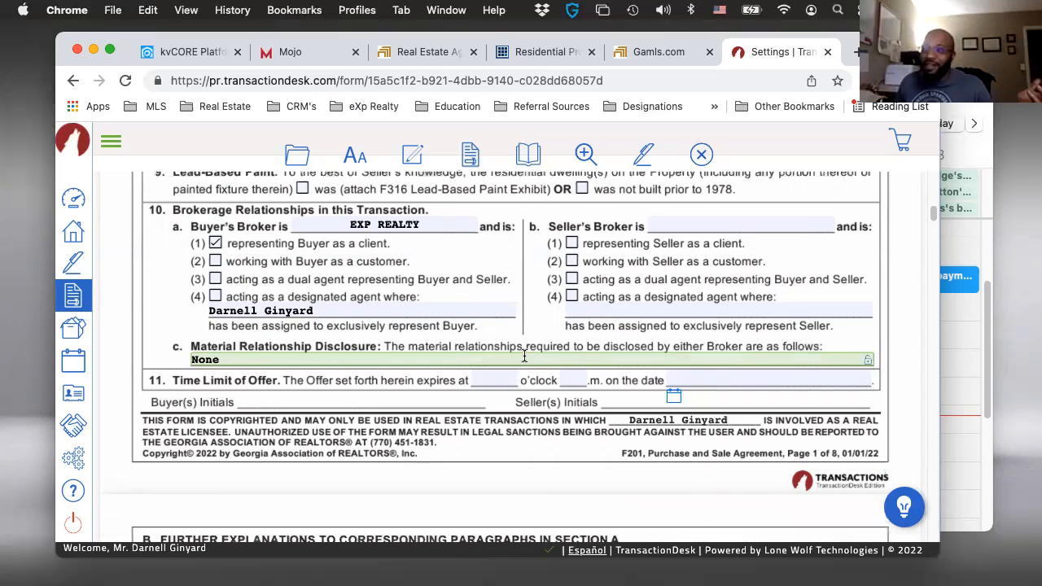
{"action": "scroll", "coordinate": [503, 366], "scroll_direction": "down", "scroll_amount": 1}
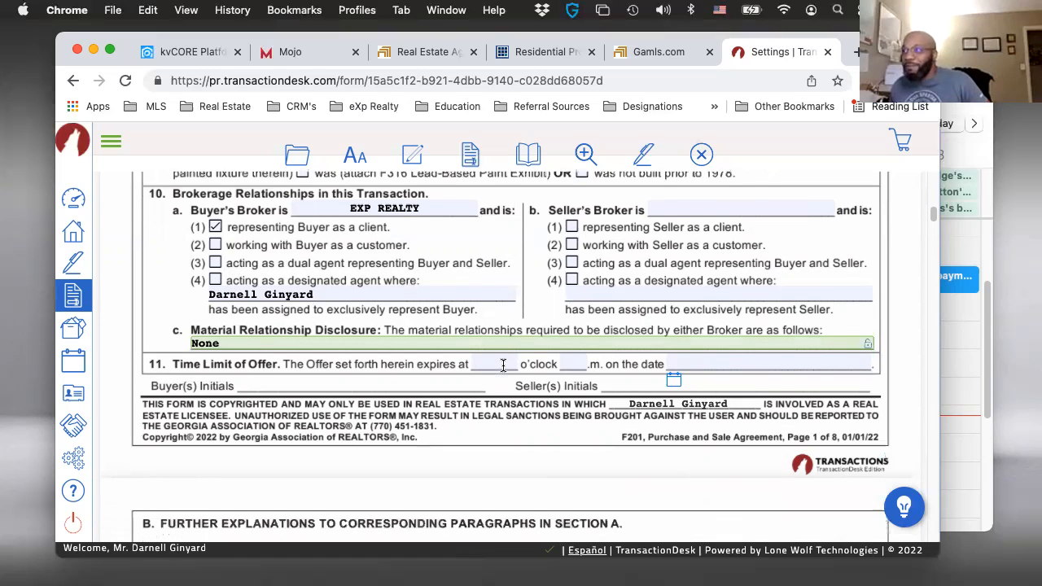
{"action": "scroll", "coordinate": [493, 376], "scroll_direction": "down", "scroll_amount": 1}
{"action": "scroll", "coordinate": [492, 382], "scroll_direction": "down", "scroll_amount": 1}
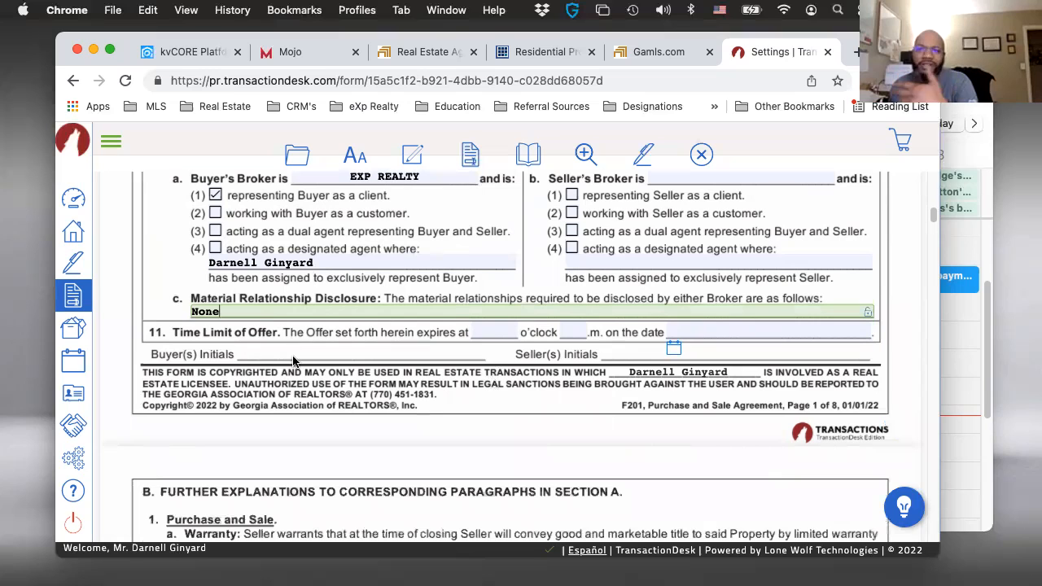
{"action": "scroll", "coordinate": [492, 371], "scroll_direction": "down", "scroll_amount": 1}
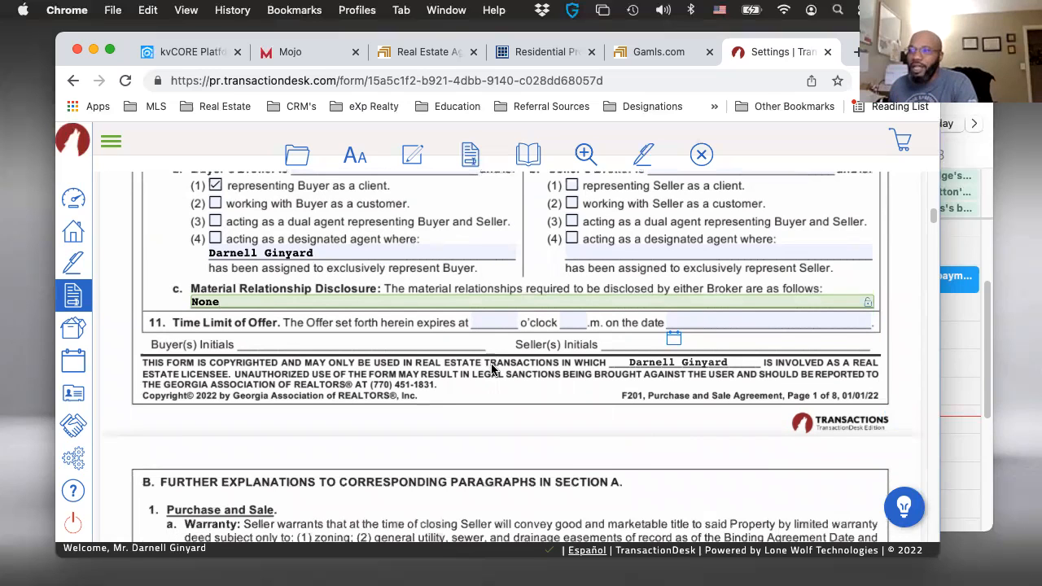
{"action": "scroll", "coordinate": [574, 393], "scroll_direction": "down", "scroll_amount": 5}
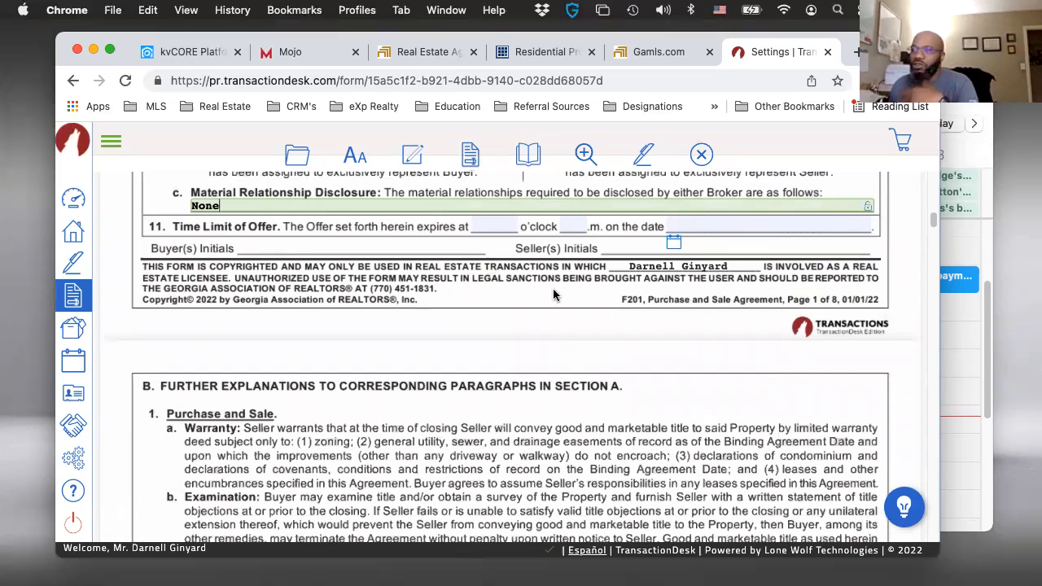
{"action": "scroll", "coordinate": [538, 382], "scroll_direction": "down", "scroll_amount": 20}
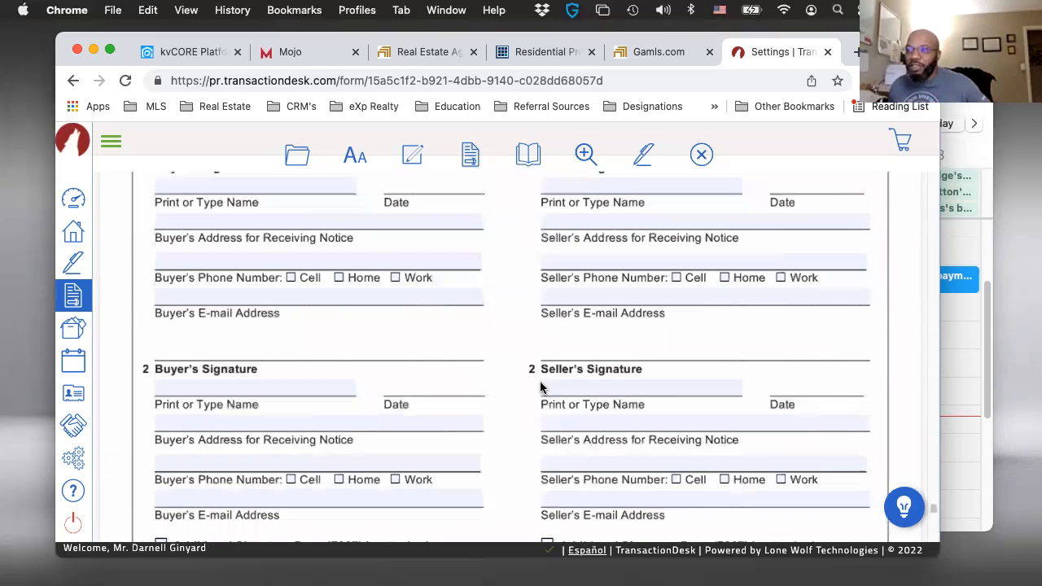
{"action": "scroll", "coordinate": [191, 226], "scroll_direction": "down", "scroll_amount": 3}
{"action": "scroll", "coordinate": [402, 283], "scroll_direction": "up", "scroll_amount": 1}
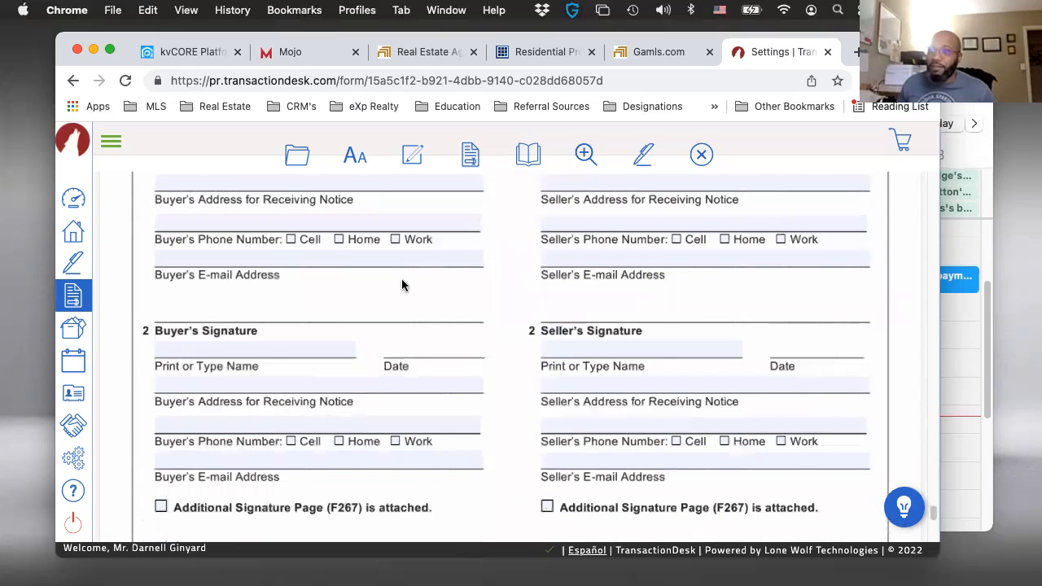
{"action": "scroll", "coordinate": [401, 282], "scroll_direction": "down", "scroll_amount": 5}
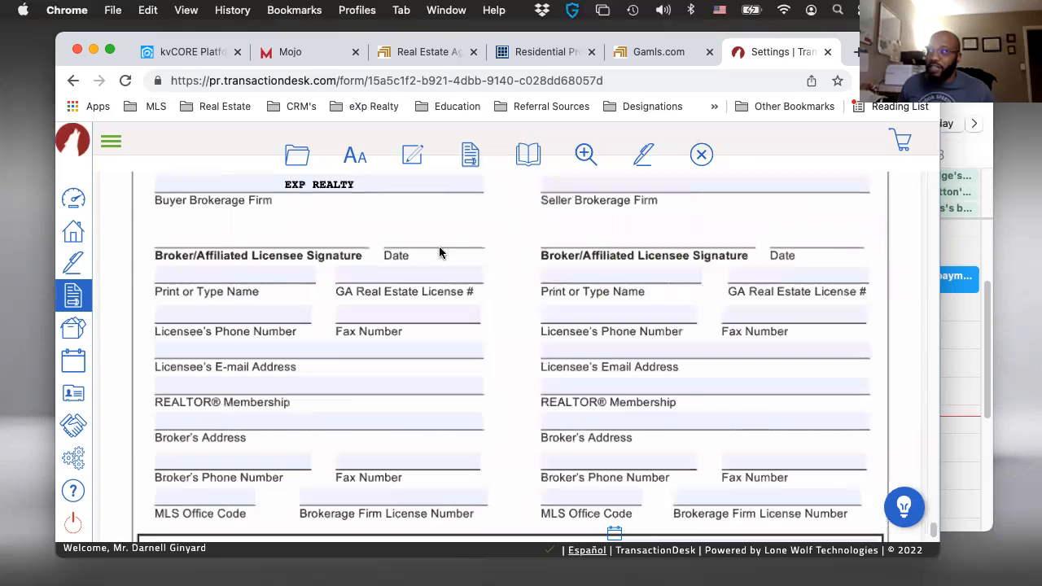
- Check the broker contact information and Binding Agreement Date fields at the end of the agreement, and close the form
{"action": "scroll", "coordinate": [337, 209], "scroll_direction": "up", "scroll_amount": 1}
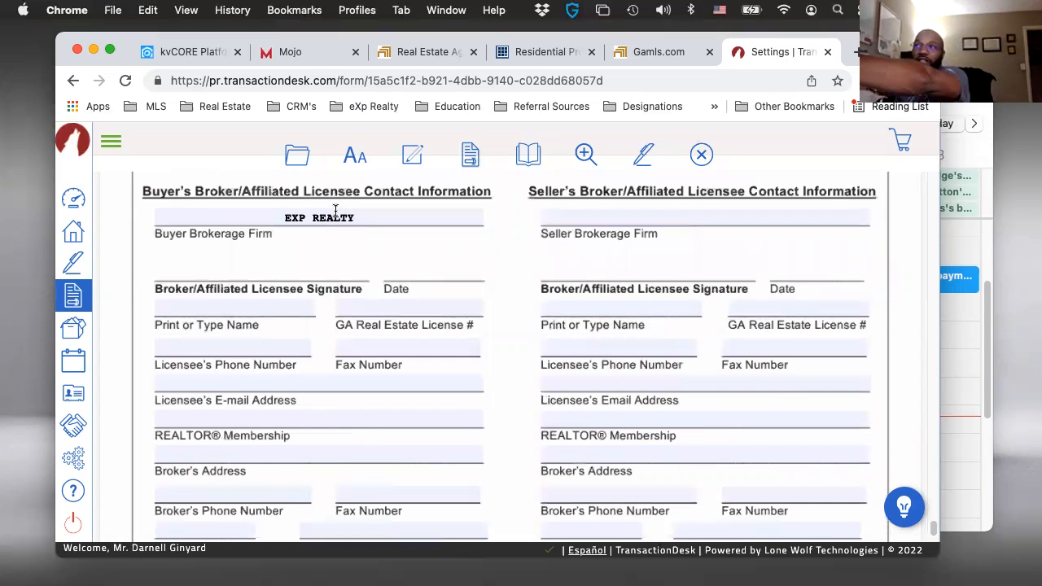
{"action": "scroll", "coordinate": [268, 301], "scroll_direction": "down", "scroll_amount": 1}
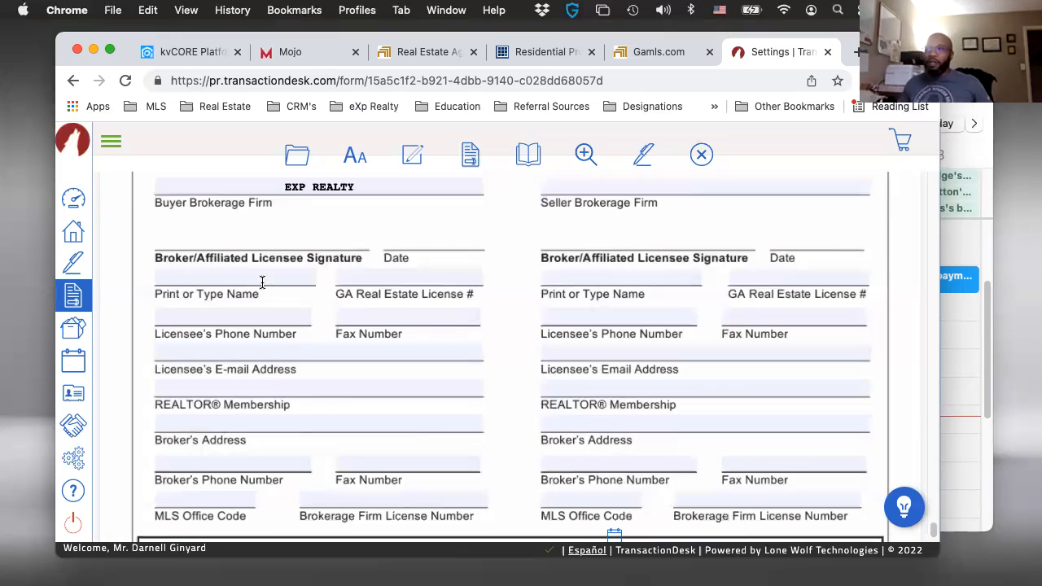
{"action": "scroll", "coordinate": [770, 363], "scroll_direction": "down", "scroll_amount": 2}
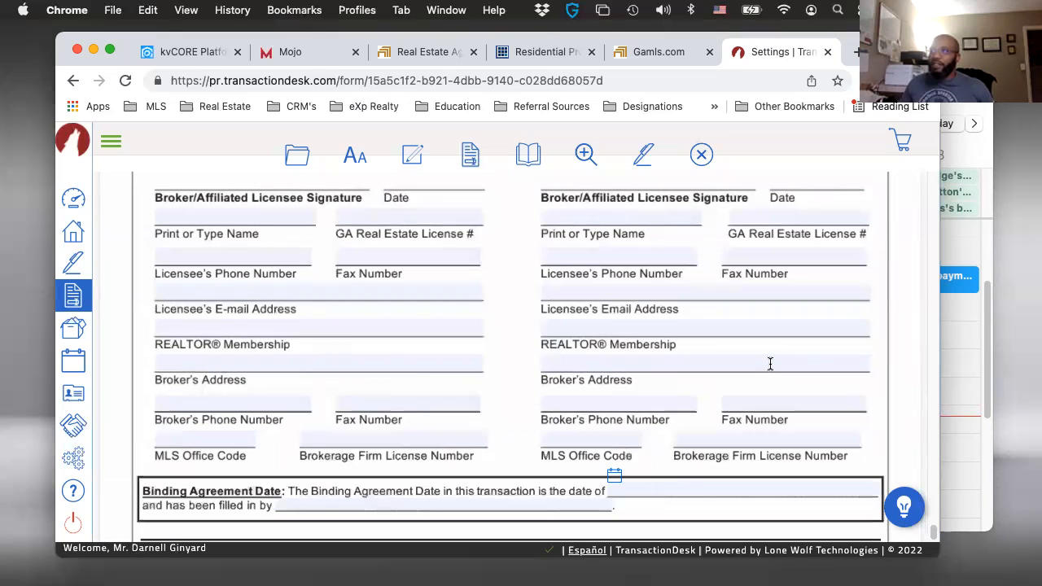
{"action": "scroll", "coordinate": [733, 207], "scroll_direction": "up", "scroll_amount": 6}
{"action": "left_click", "coordinate": [703, 154]}
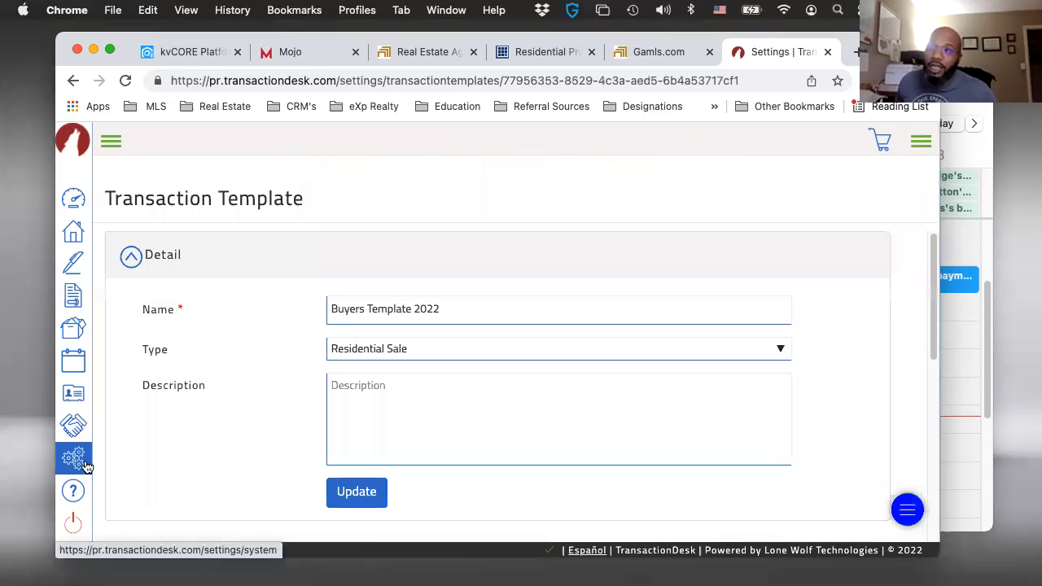
{"action": "left_click", "coordinate": [73, 234]}
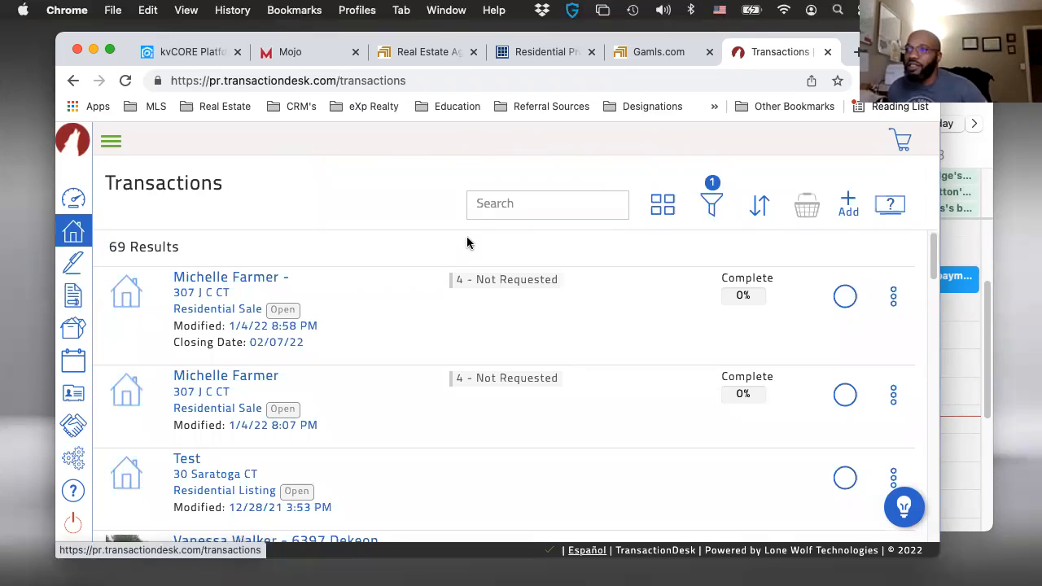
{"action": "scroll", "coordinate": [388, 377], "scroll_direction": "down", "scroll_amount": 1}
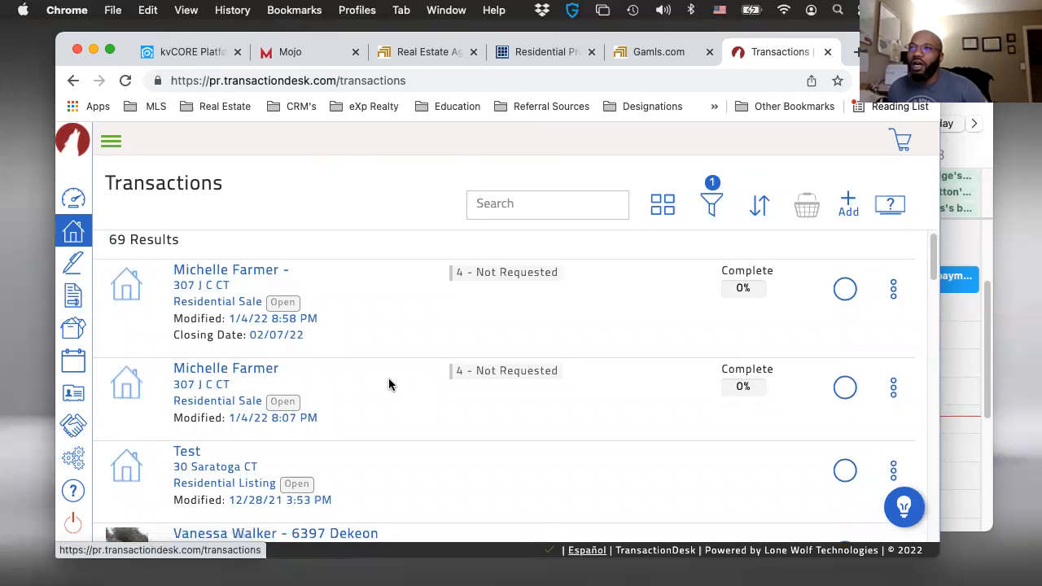
{"action": "scroll", "coordinate": [314, 312], "scroll_direction": "up", "scroll_amount": 1}
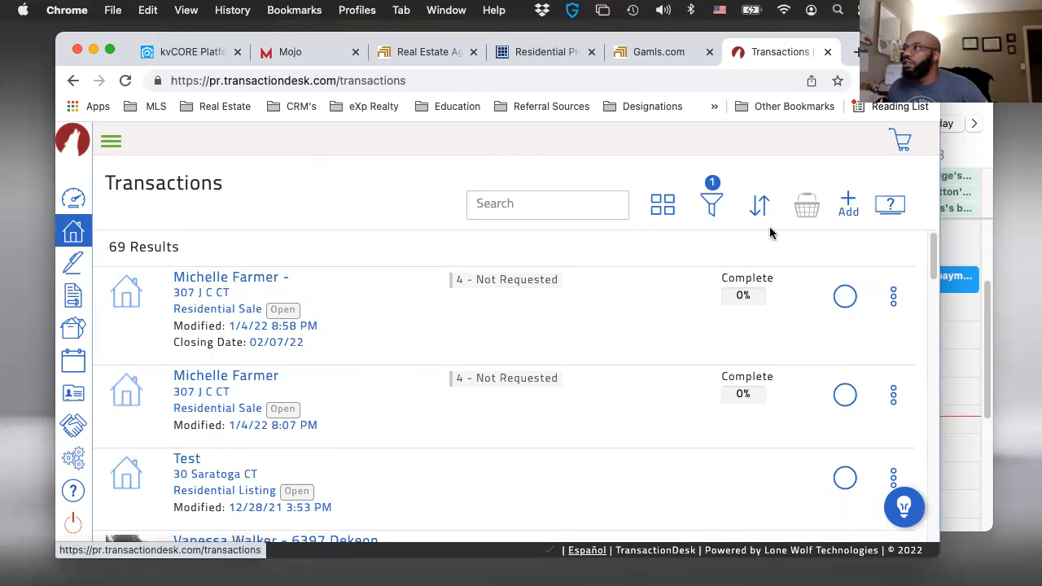
{"action": "left_click", "coordinate": [849, 205]}
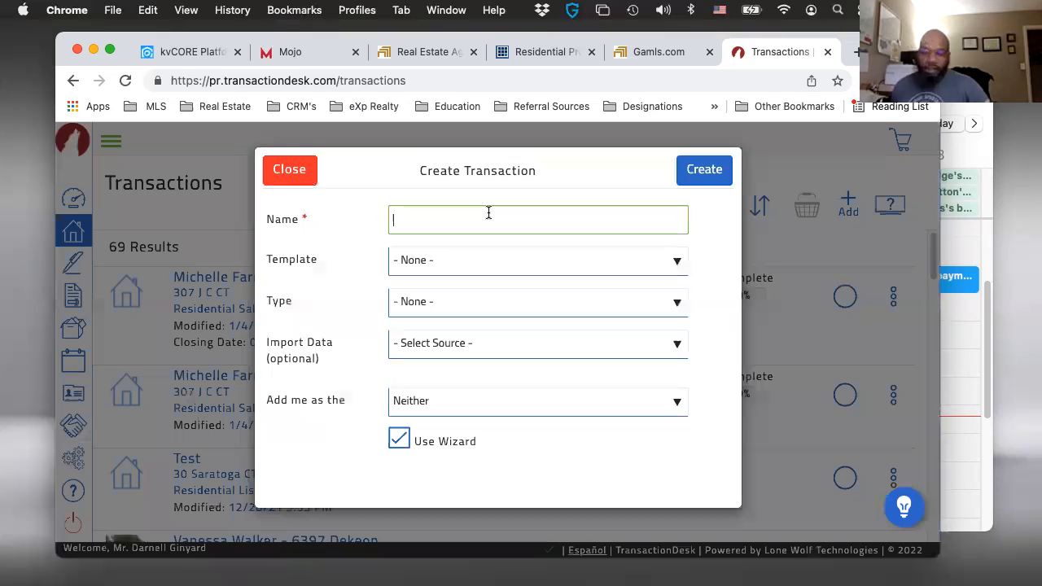
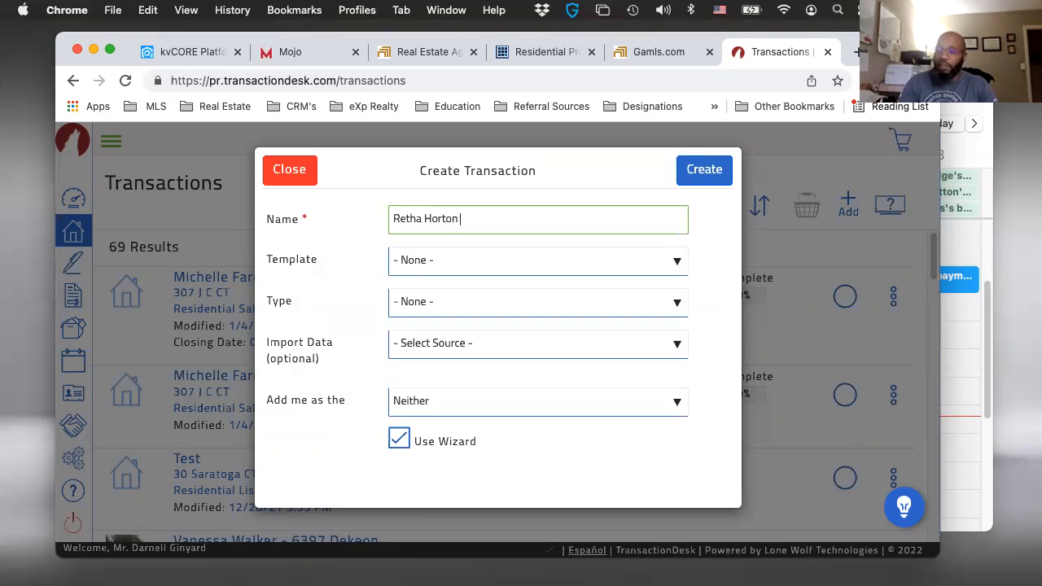
{"action": "type", "text": "-123"}
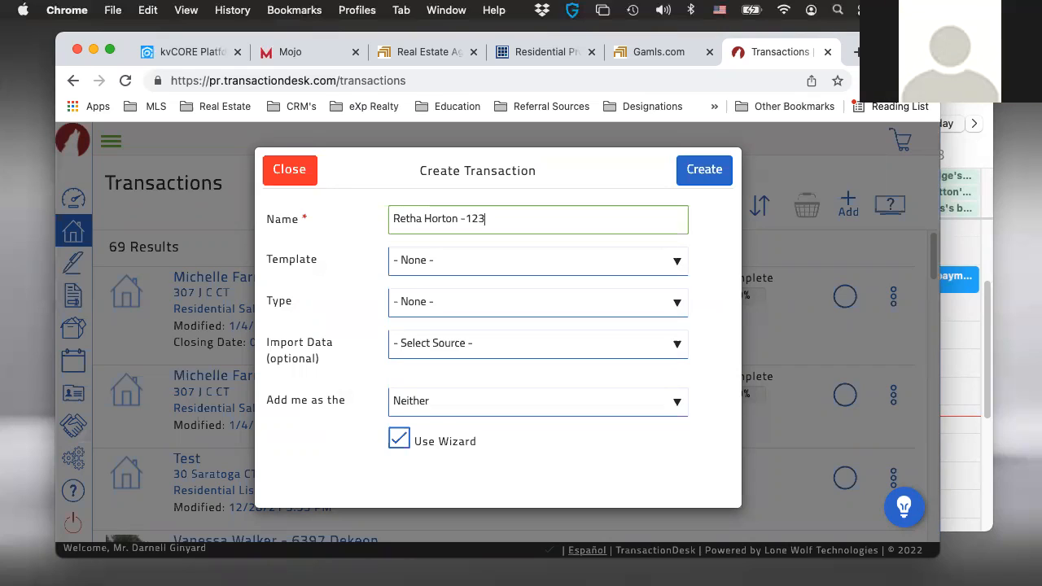
{"action": "type", "text": " Main st"}
{"action": "left_click", "coordinate": [460, 261]}
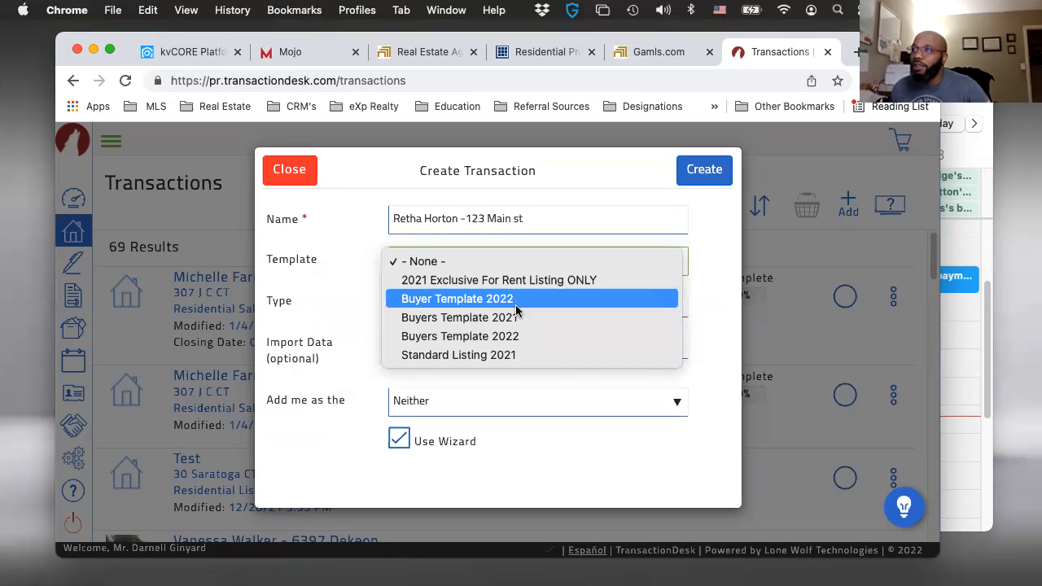
{"action": "left_click", "coordinate": [297, 179]}
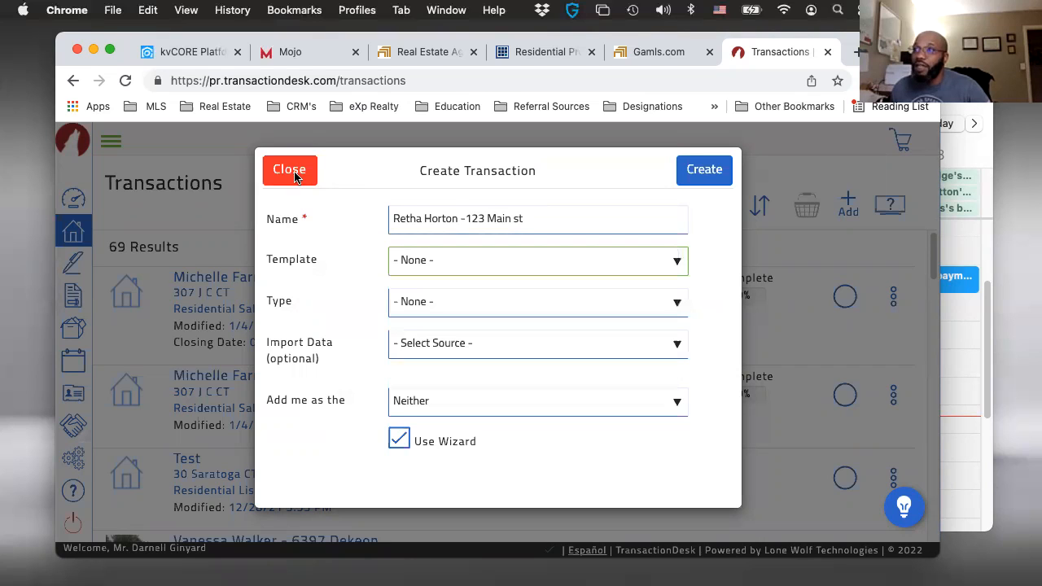
{"action": "left_click", "coordinate": [291, 171]}
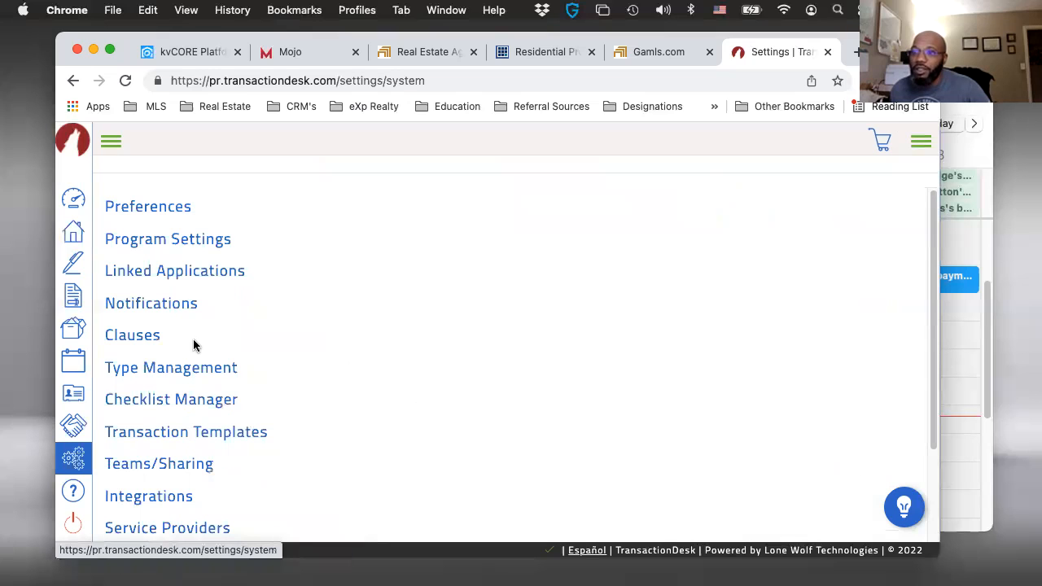
- Open the existing Buyer Template 2022 from the transaction templates in the settings
{"action": "left_click", "coordinate": [169, 432]}
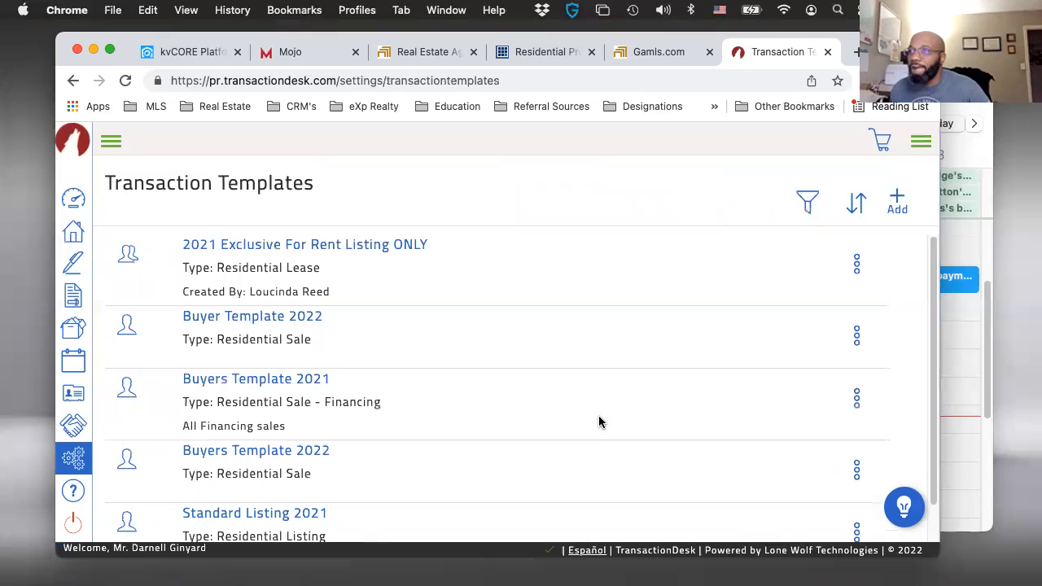
{"action": "scroll", "coordinate": [465, 402], "scroll_direction": "down", "scroll_amount": 1}
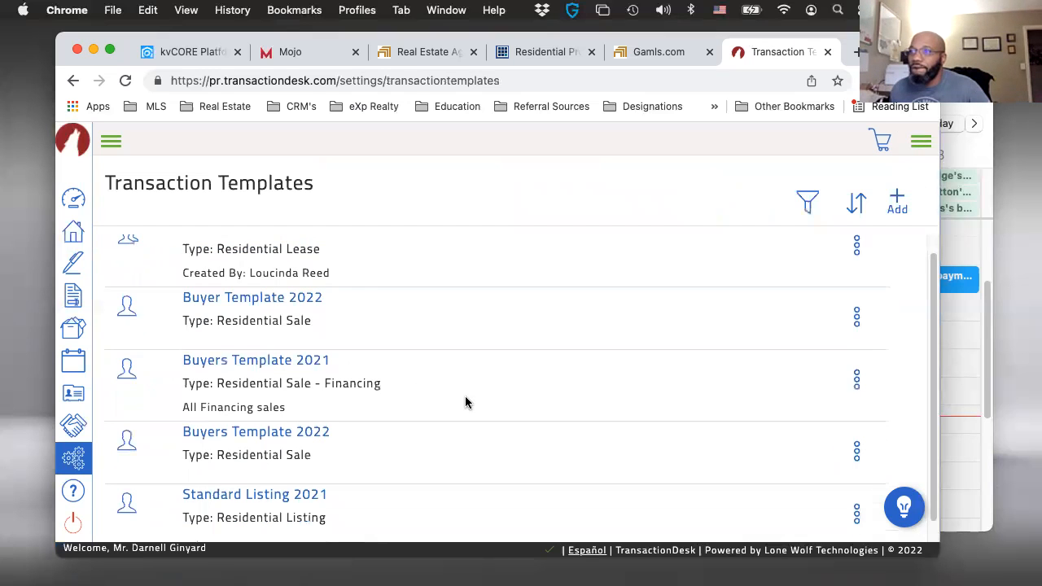
{"action": "scroll", "coordinate": [464, 402], "scroll_direction": "down", "scroll_amount": 1}
{"action": "scroll", "coordinate": [453, 406], "scroll_direction": "down", "scroll_amount": 1}
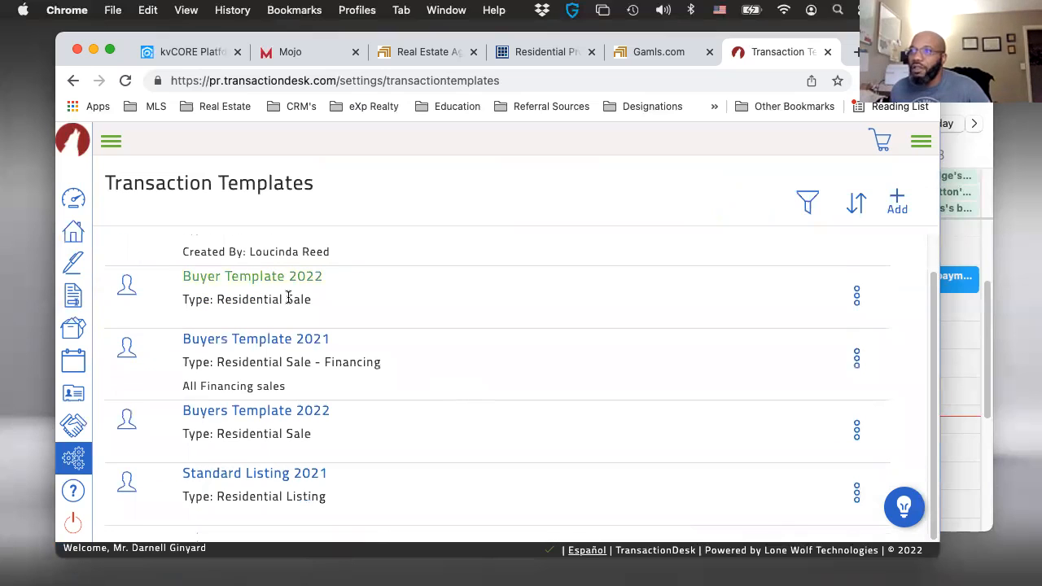
{"action": "scroll", "coordinate": [300, 314], "scroll_direction": "up", "scroll_amount": 2}
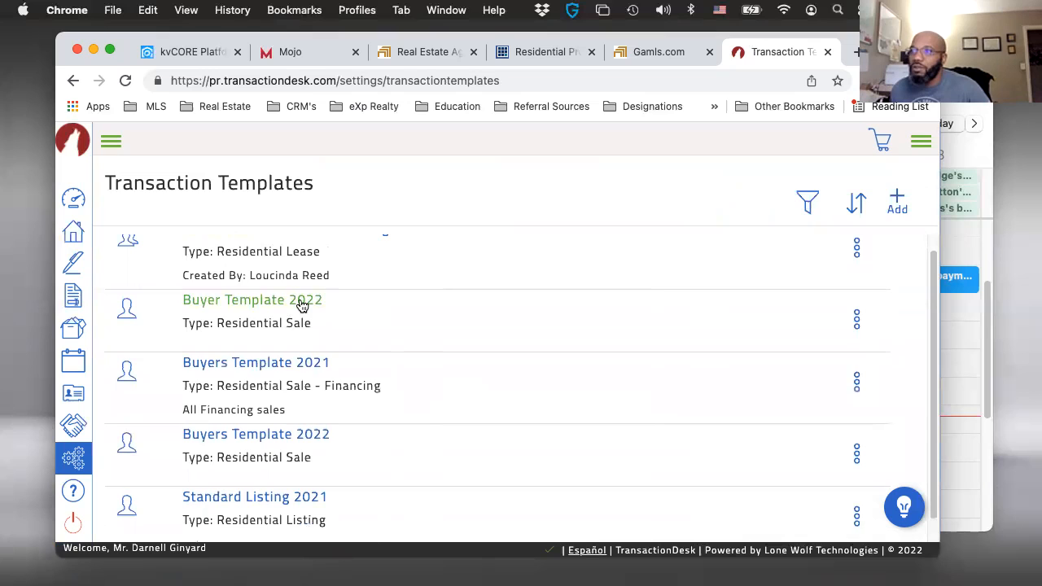
{"action": "left_click", "coordinate": [299, 301]}
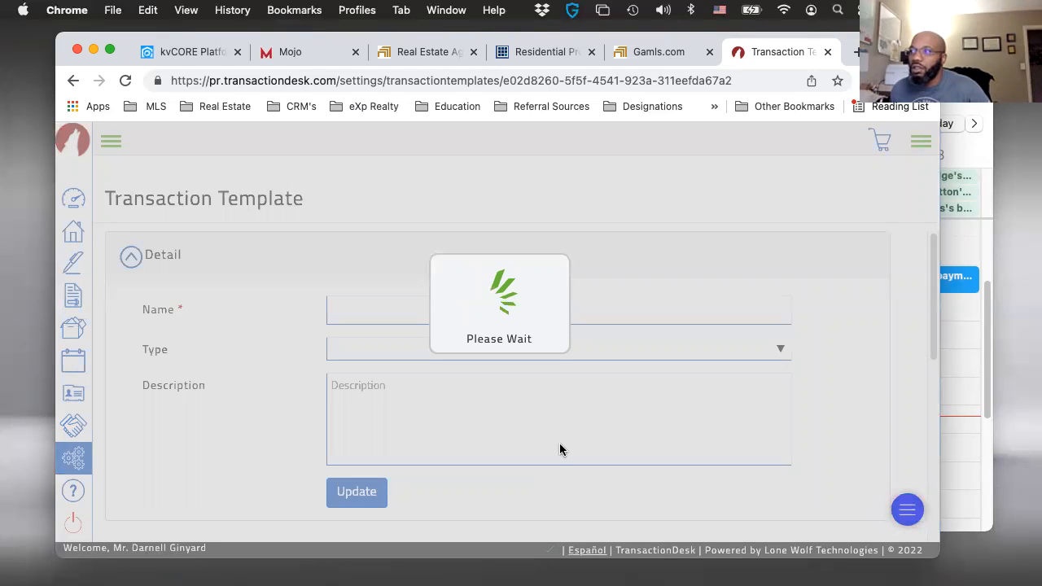
- Open the F201 - Purchase and Sale Agreement (2022) from the forms of Buyer Template 2022
{"action": "scroll", "coordinate": [560, 445], "scroll_direction": "down", "scroll_amount": 4}
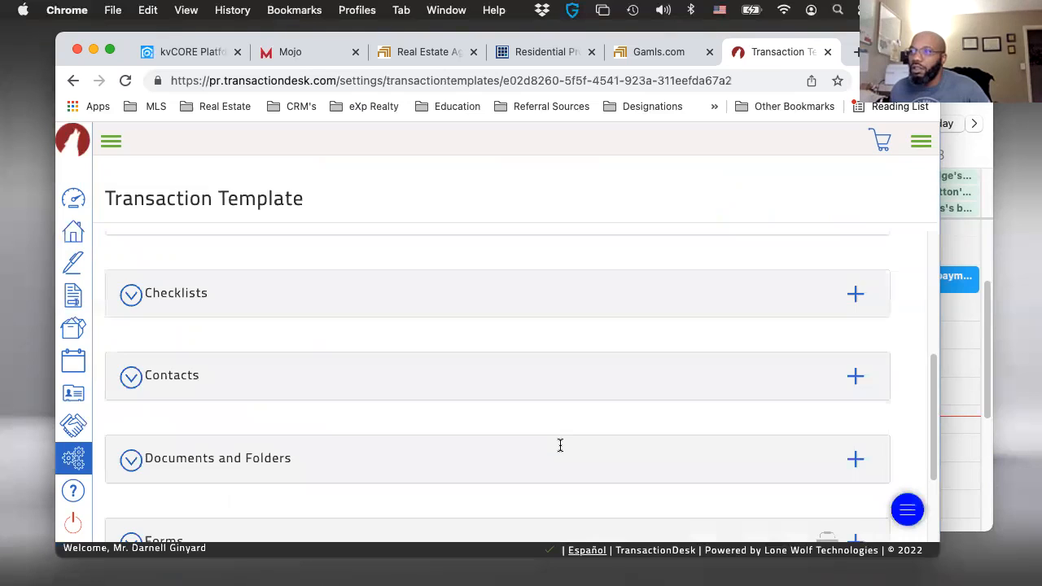
{"action": "scroll", "coordinate": [248, 407], "scroll_direction": "down", "scroll_amount": 3}
{"action": "left_click", "coordinate": [188, 421]}
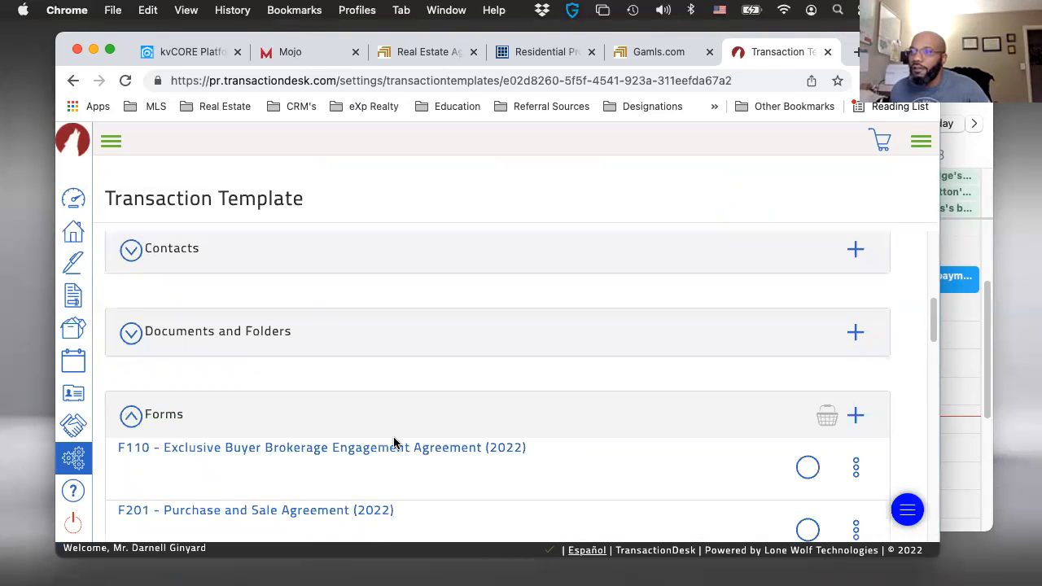
{"action": "scroll", "coordinate": [393, 442], "scroll_direction": "down", "scroll_amount": 3}
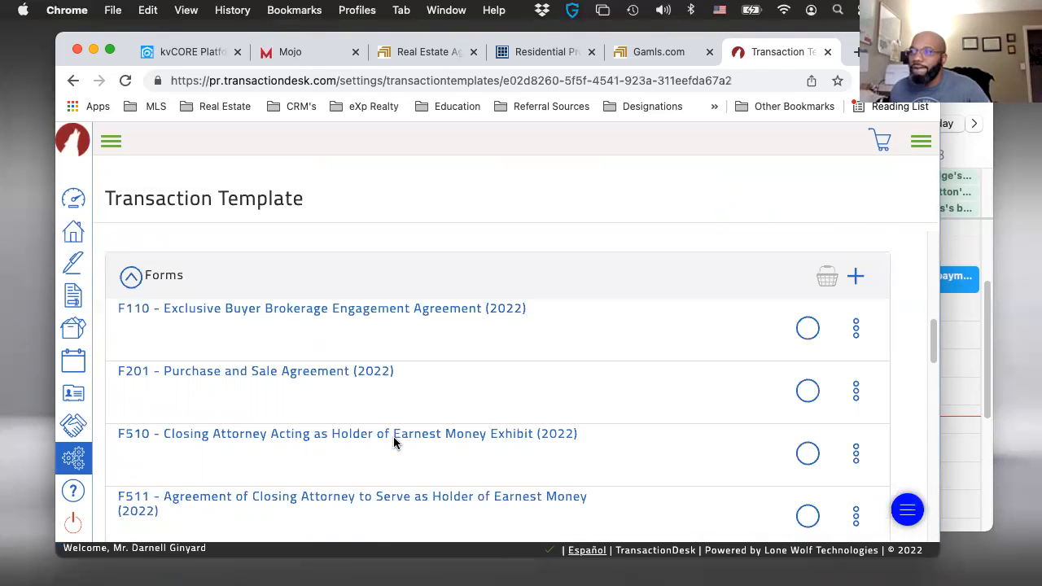
{"action": "left_click", "coordinate": [301, 373]}
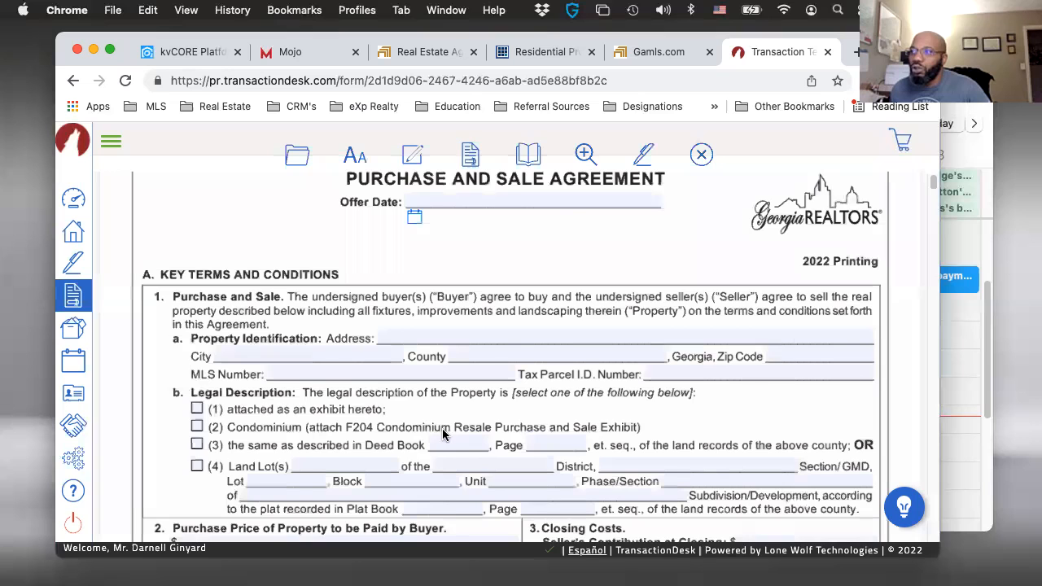
- Review the prefilled Buyer's Broker/Affiliated Licensee contact information on the agreement's signature page
{"action": "scroll", "coordinate": [443, 435], "scroll_direction": "down", "scroll_amount": 15}
{"action": "scroll", "coordinate": [443, 435], "scroll_direction": "down", "scroll_amount": 15}
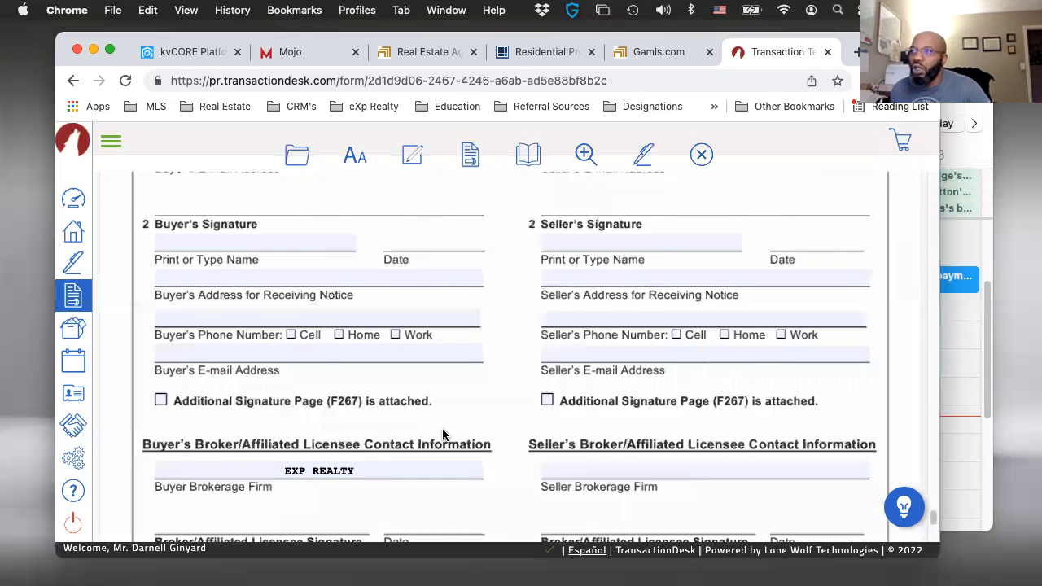
{"action": "scroll", "coordinate": [443, 434], "scroll_direction": "down", "scroll_amount": 5}
{"action": "scroll", "coordinate": [443, 431], "scroll_direction": "up", "scroll_amount": 3}
{"action": "scroll", "coordinate": [443, 430], "scroll_direction": "down", "scroll_amount": 2}
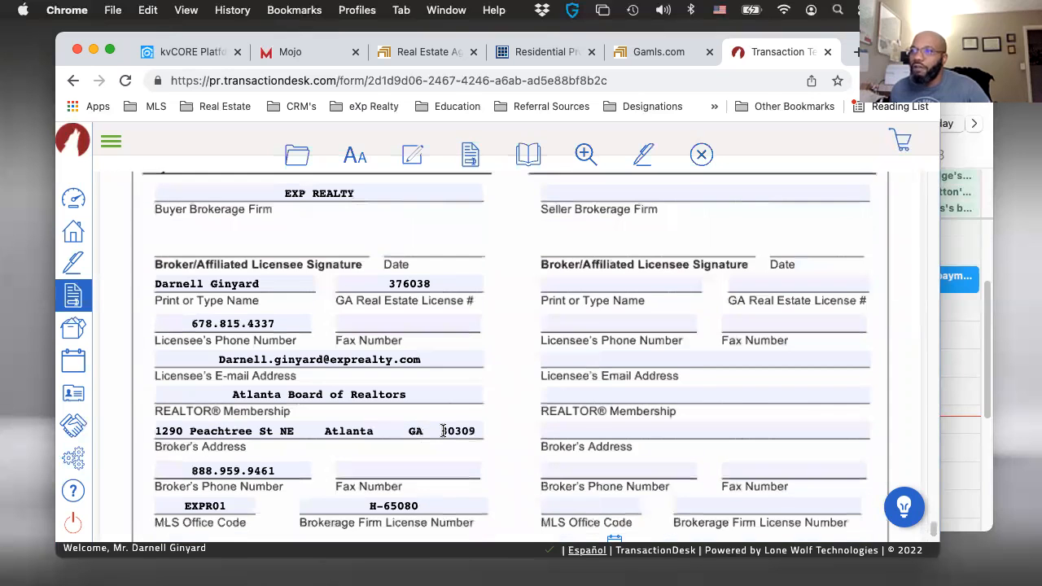
{"action": "scroll", "coordinate": [262, 228], "scroll_direction": "up", "scroll_amount": 10}
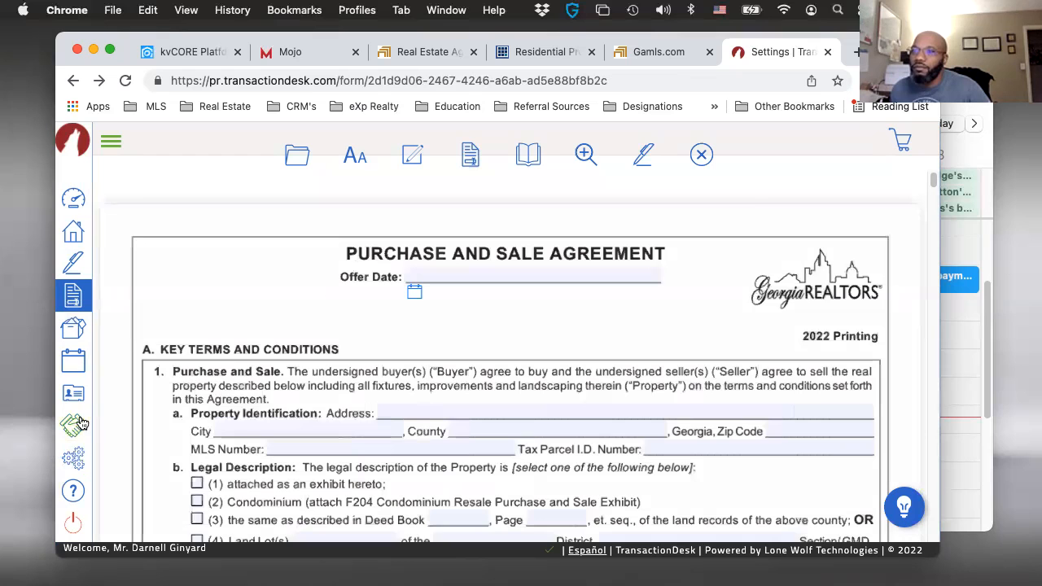
- Delete the duplicate Buyers Template 2022 from the transaction templates
{"action": "left_click", "coordinate": [71, 459]}
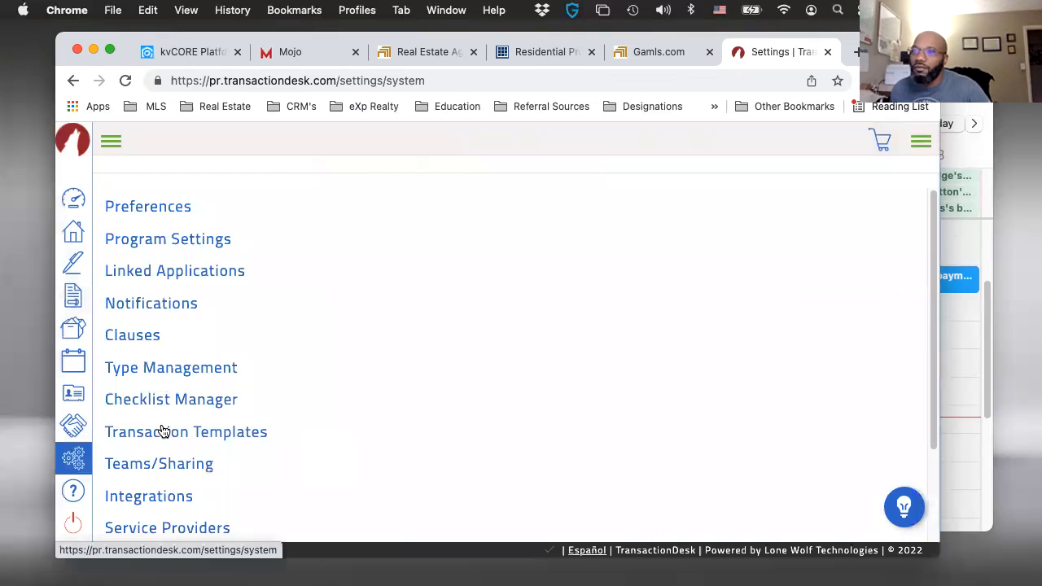
{"action": "left_click", "coordinate": [163, 431]}
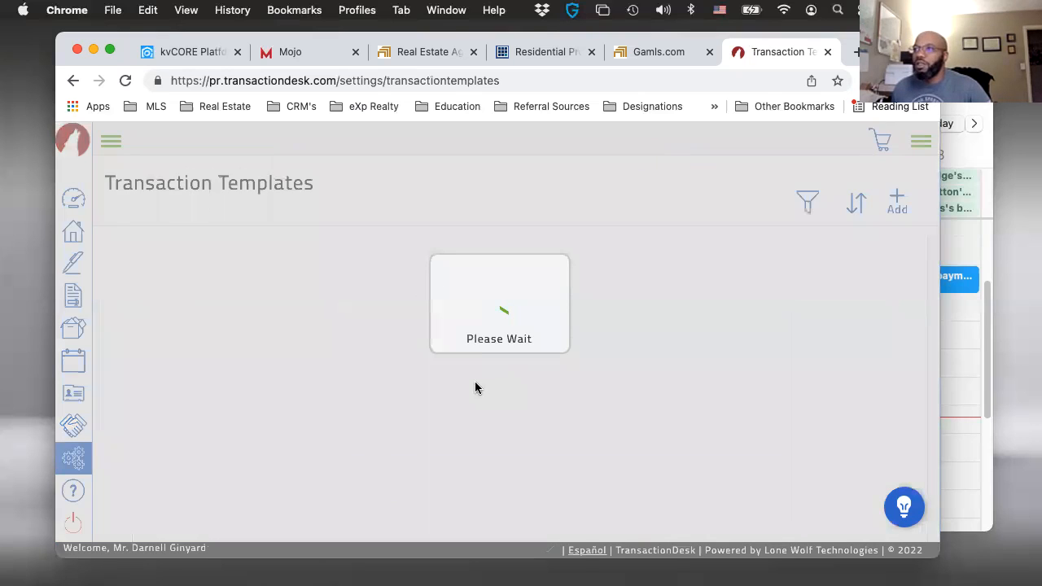
{"action": "scroll", "coordinate": [320, 319], "scroll_direction": "down", "scroll_amount": 1}
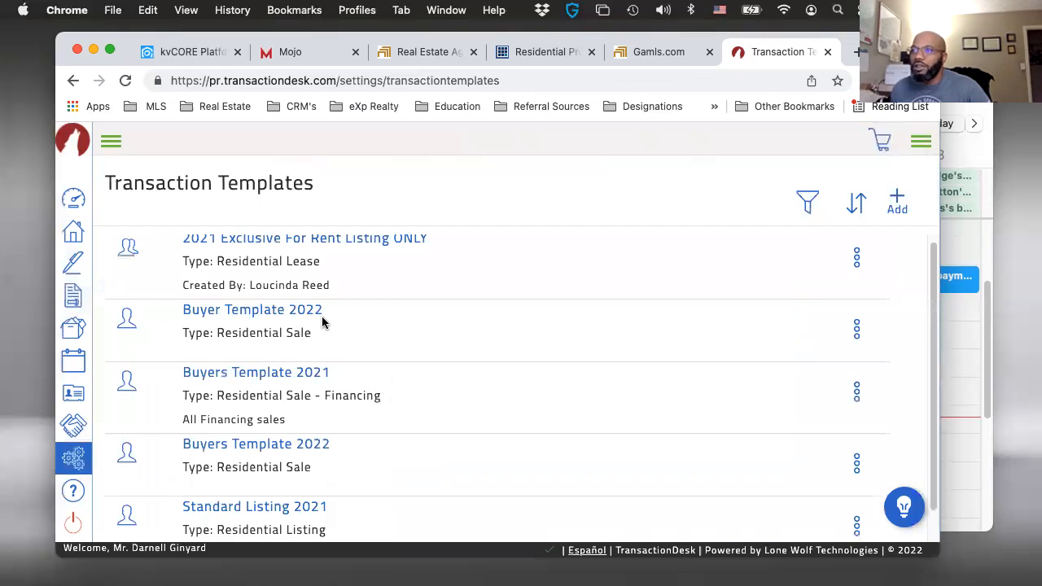
{"action": "scroll", "coordinate": [848, 453], "scroll_direction": "down", "scroll_amount": 2}
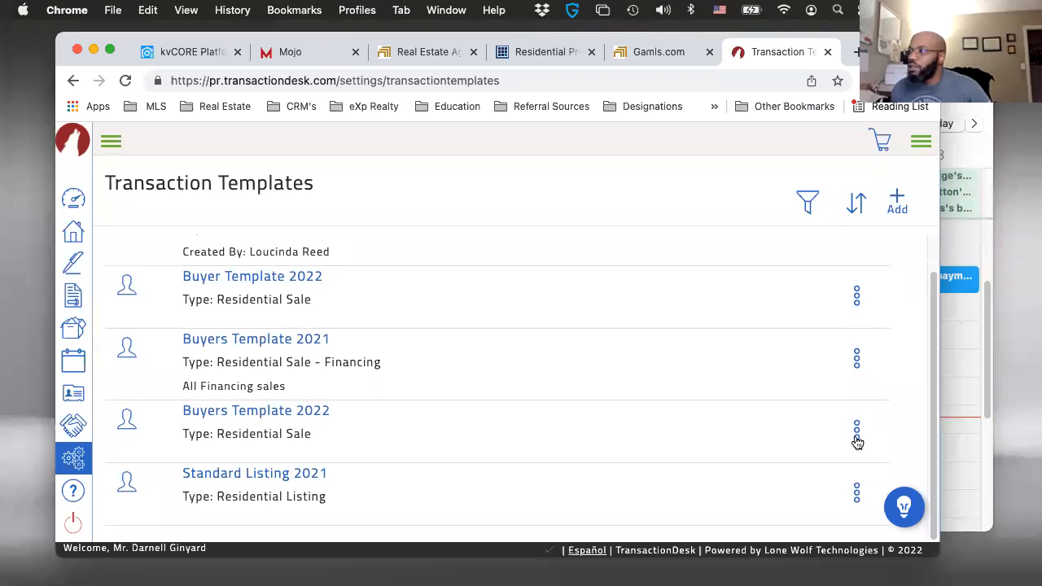
{"action": "left_click", "coordinate": [856, 440]}
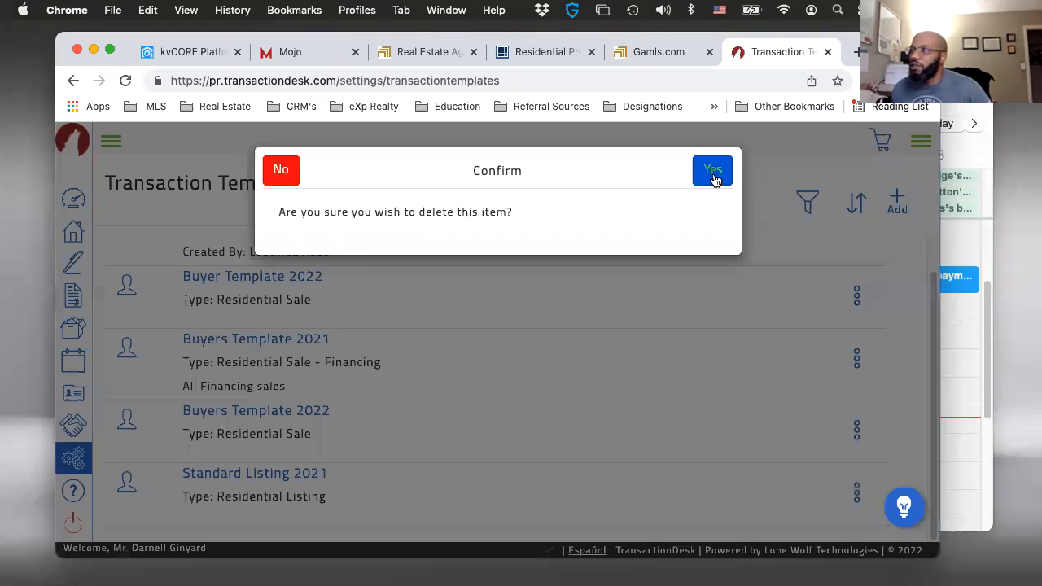
{"action": "left_click", "coordinate": [716, 173]}
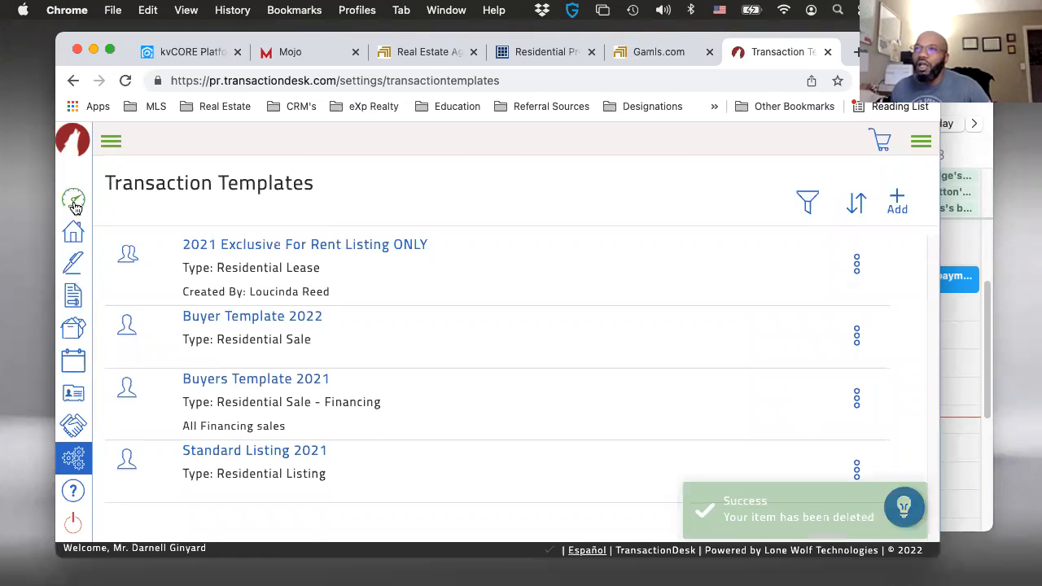
- Start a new transaction from the transactions list and name it with the buyer's full name and the property's street address
{"action": "left_click", "coordinate": [74, 230]}
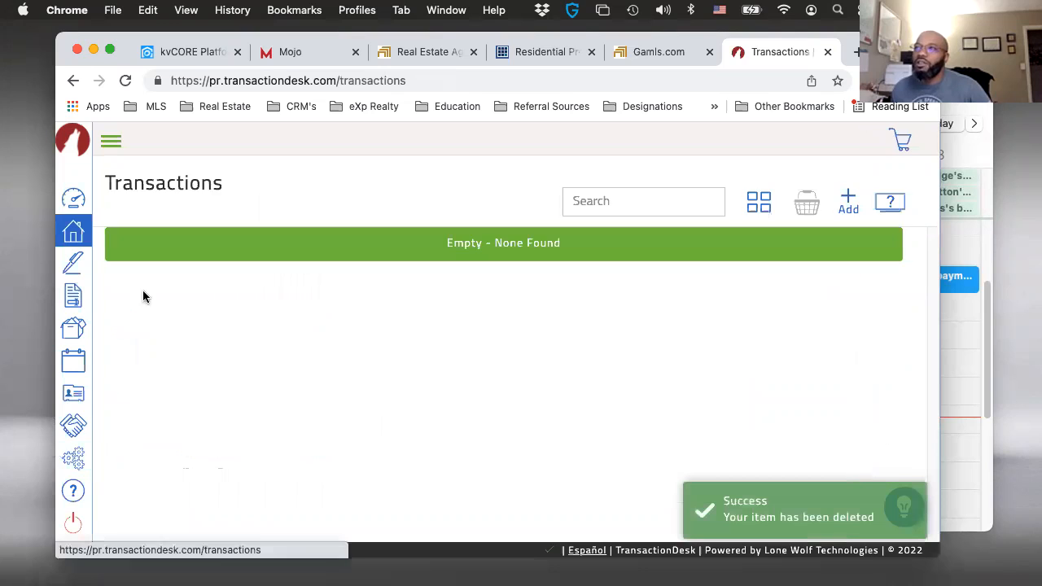
{"action": "left_click", "coordinate": [71, 234]}
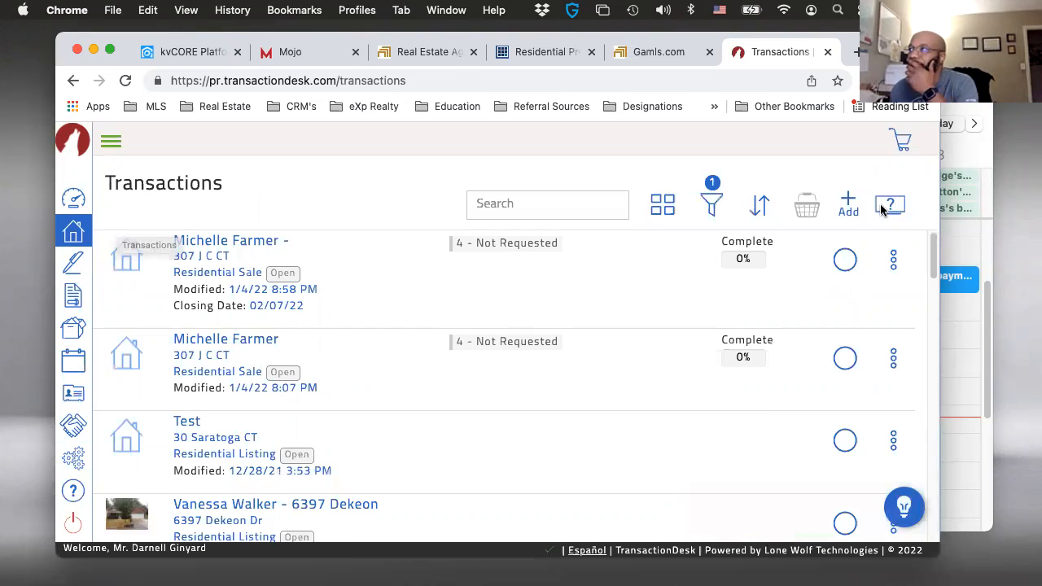
{"action": "left_click", "coordinate": [828, 205]}
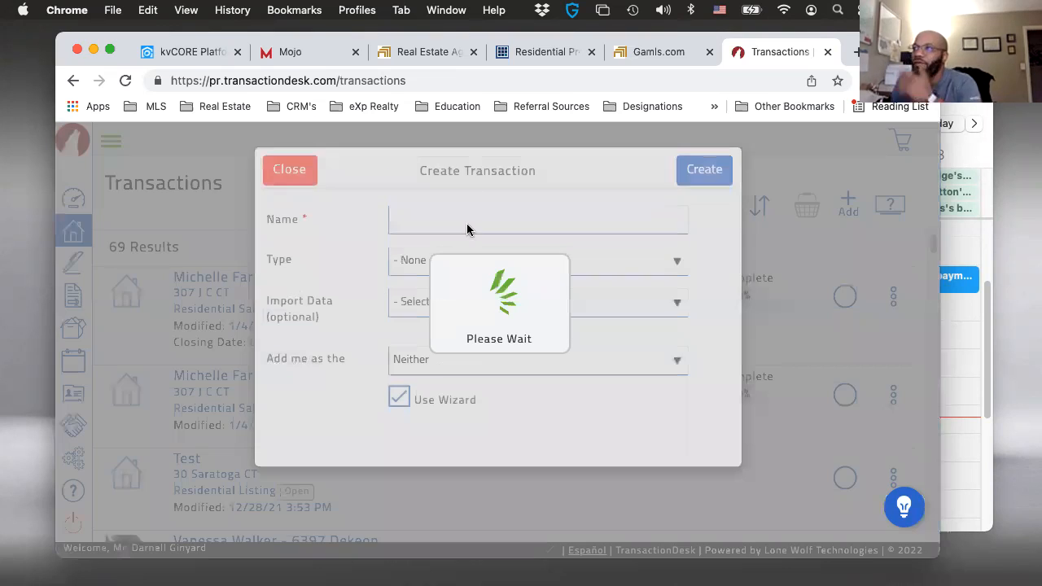
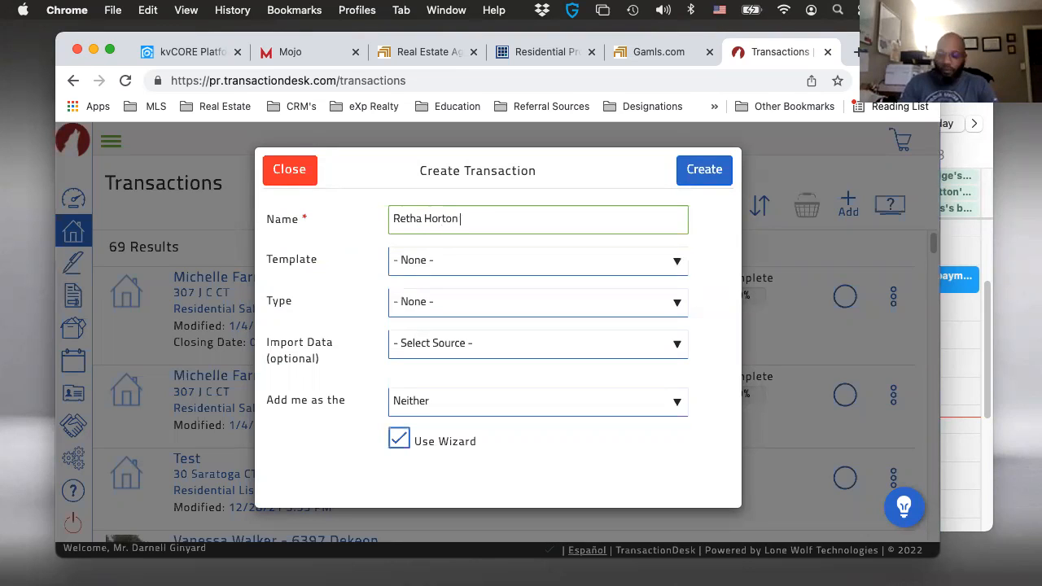
{"action": "type", "text": "_ 123"}
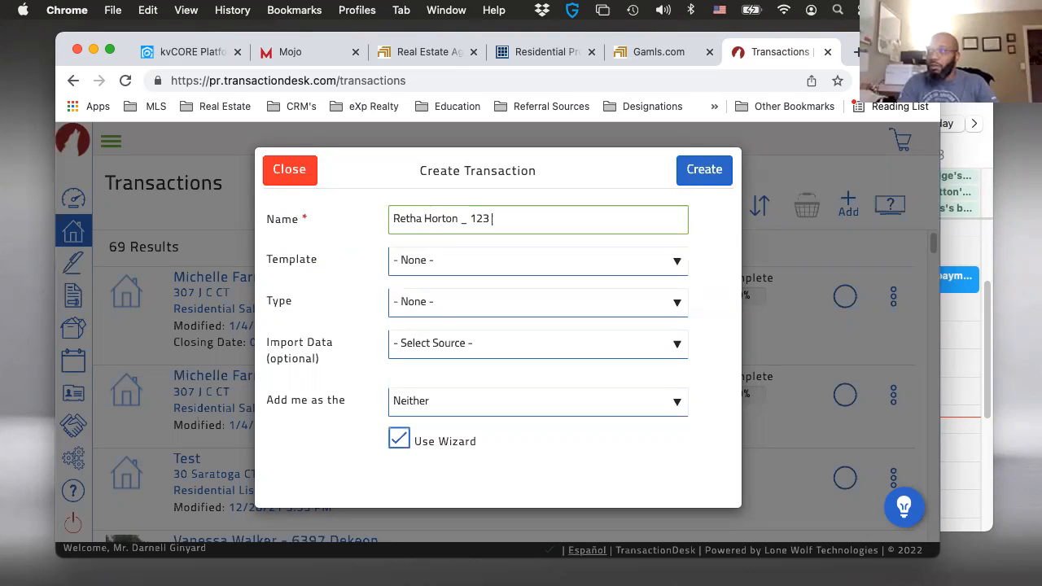
{"action": "type", "text": " Mains"}
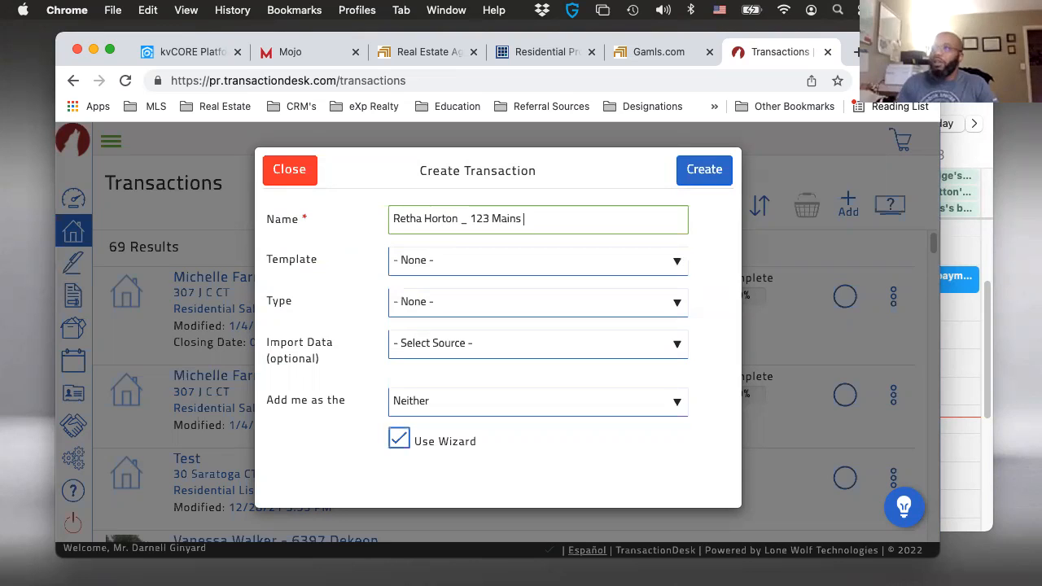
{"action": "key", "text": "BackSpace"}
{"action": "key", "text": "BackSpace"}
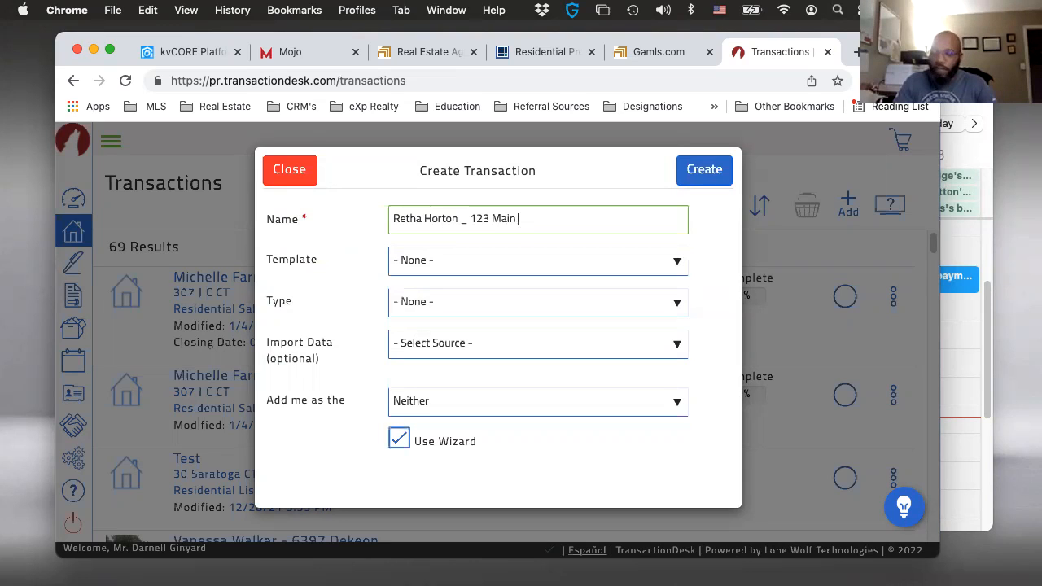
{"action": "type", "text": "St"}
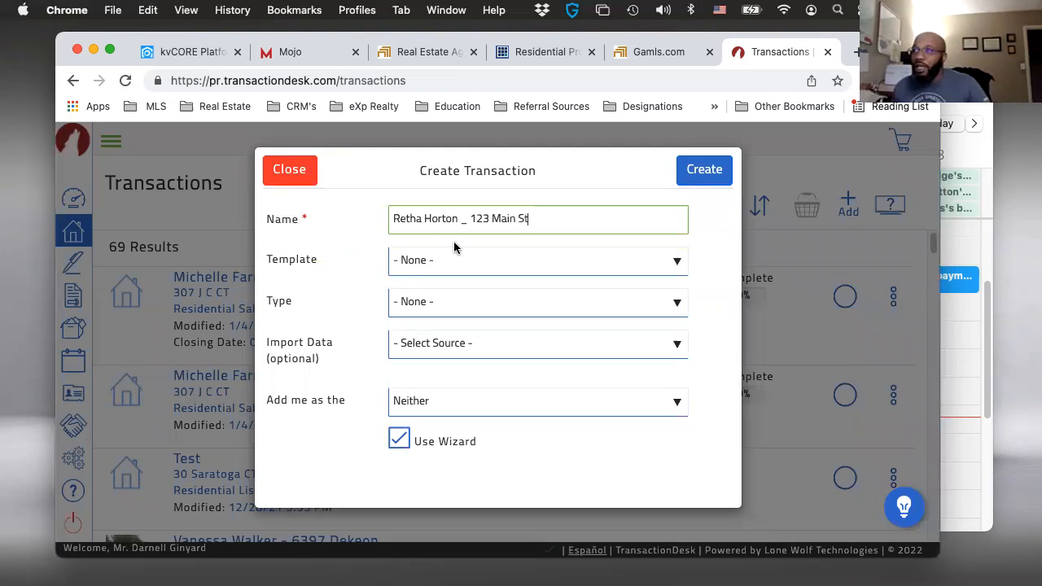
- Base the new transaction on Buyer Template 2022 and choose Georgia MLS as the source for importing property data
{"action": "left_click", "coordinate": [441, 263]}
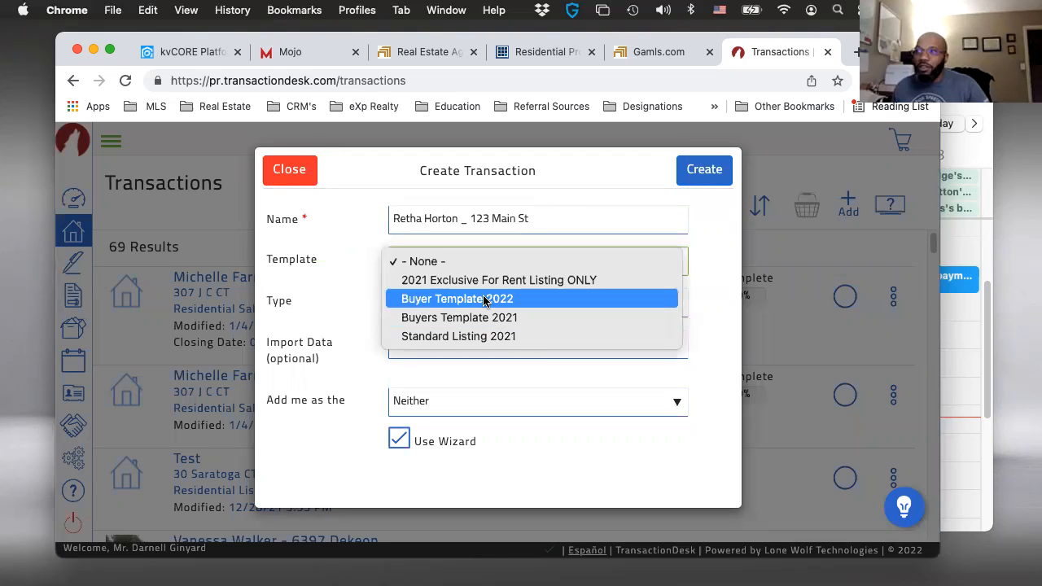
{"action": "left_click", "coordinate": [485, 301]}
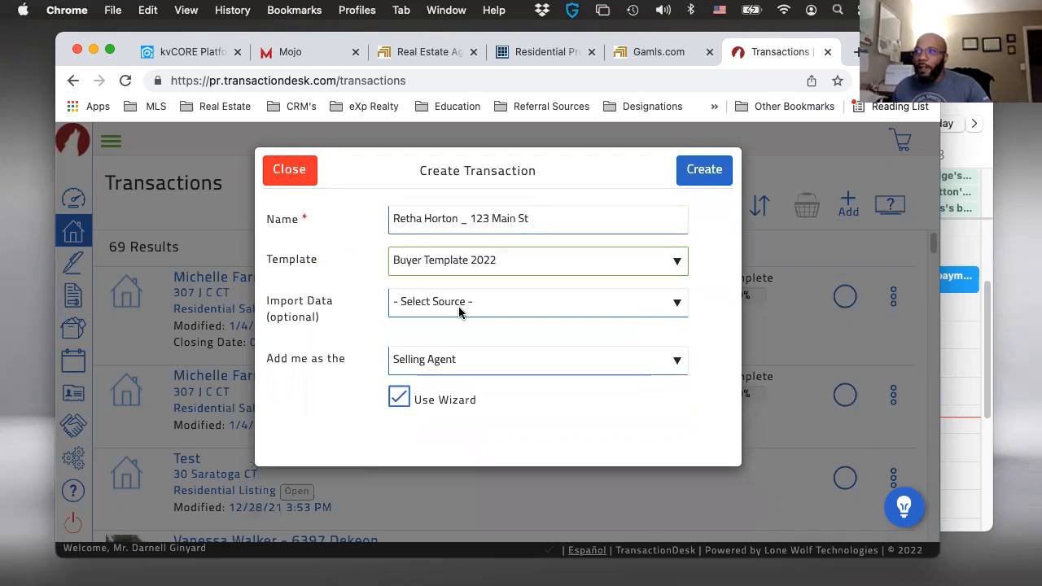
{"action": "left_click", "coordinate": [459, 316]}
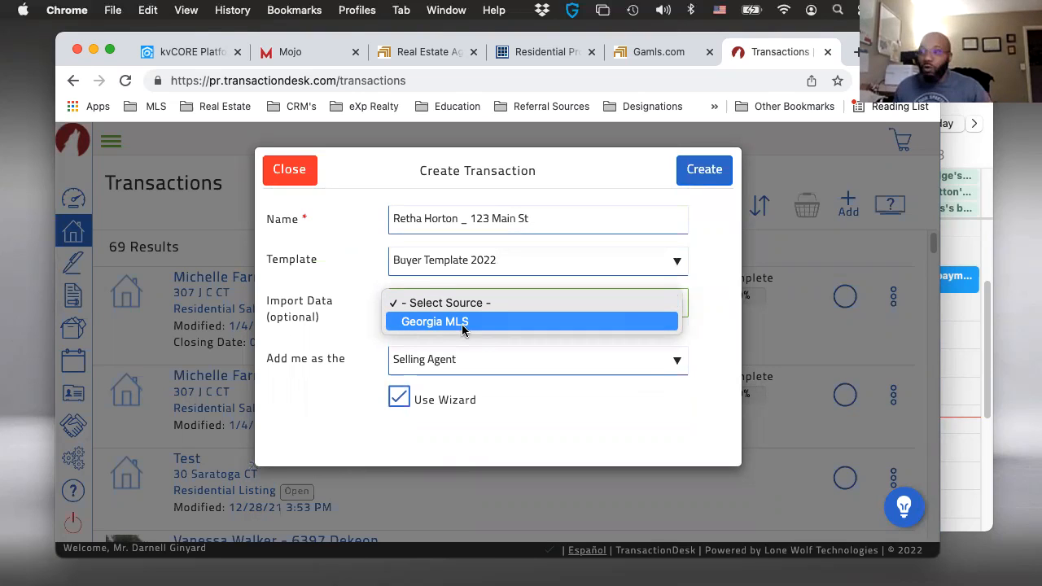
{"action": "left_click", "coordinate": [462, 328]}
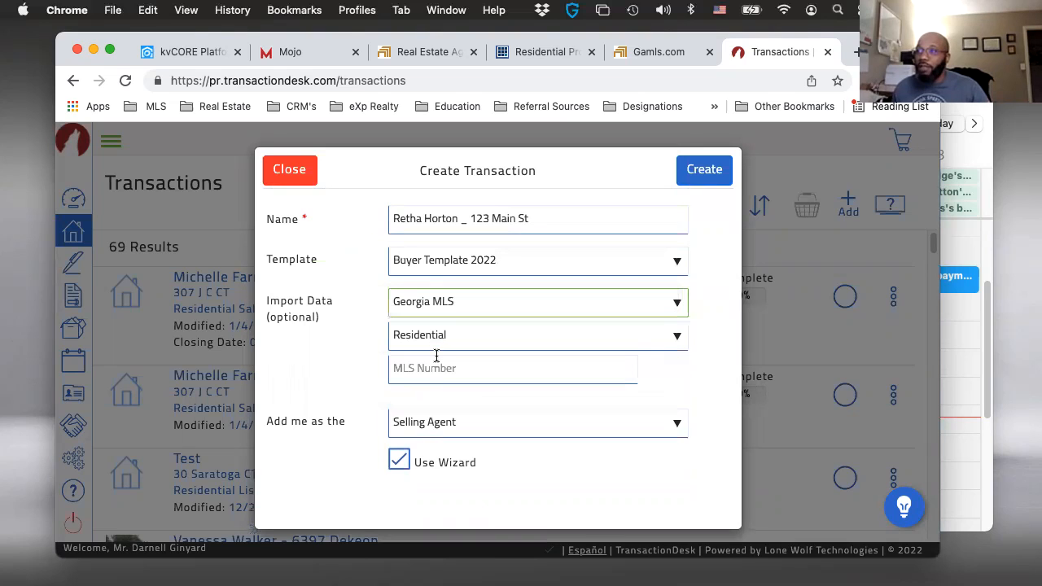
{"action": "left_click", "coordinate": [433, 375]}
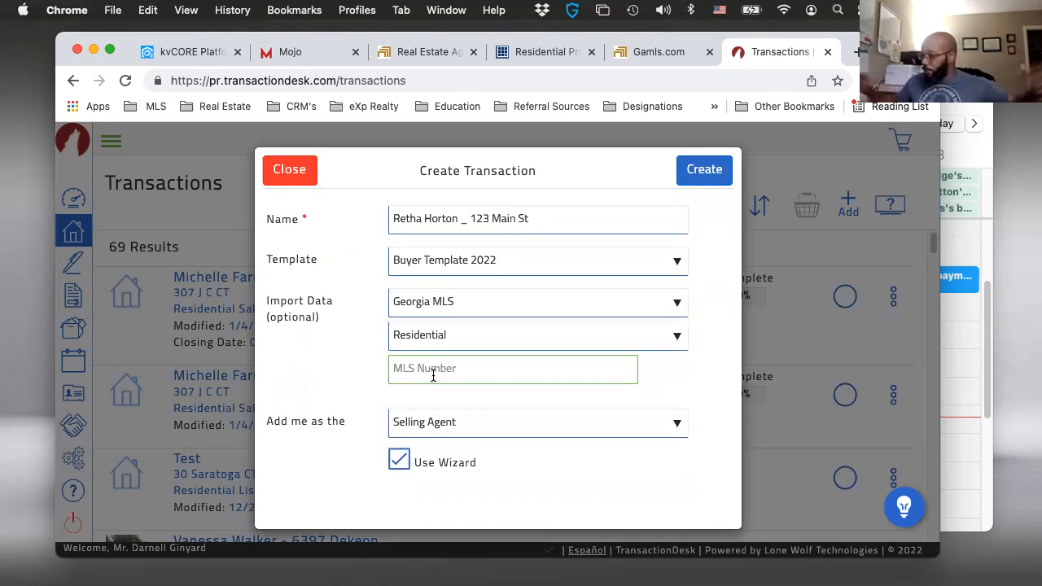
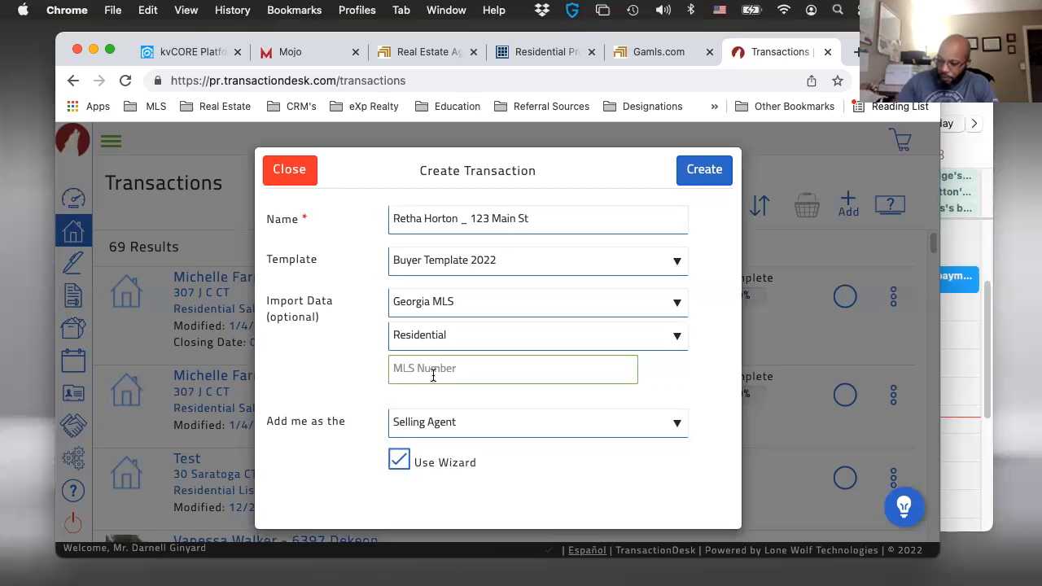
- Enter MLS number 20009617 as the Residential listing to import and create the transaction
{"action": "type", "text": "2000"}
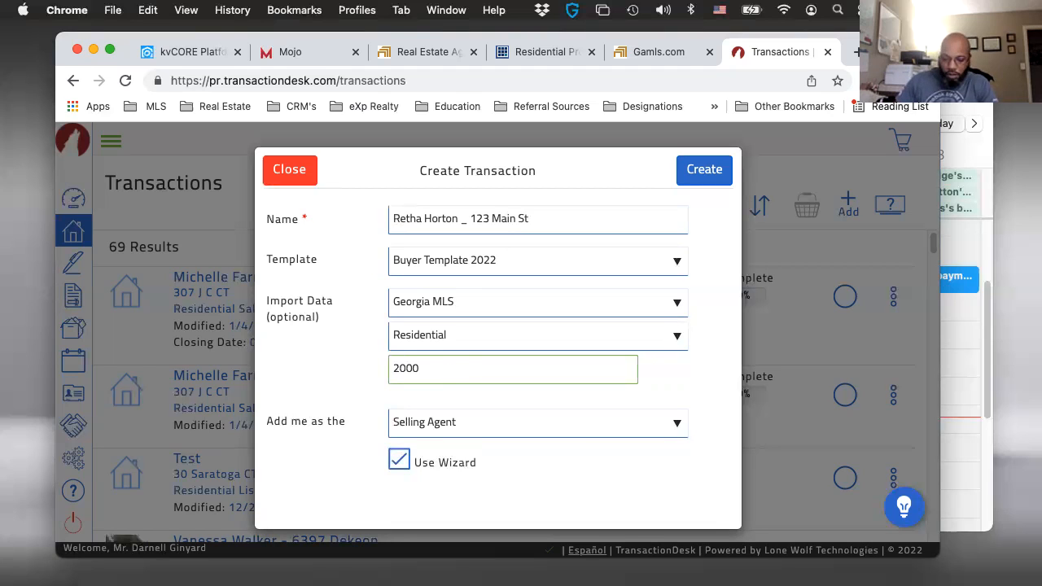
{"action": "type", "text": "9617"}
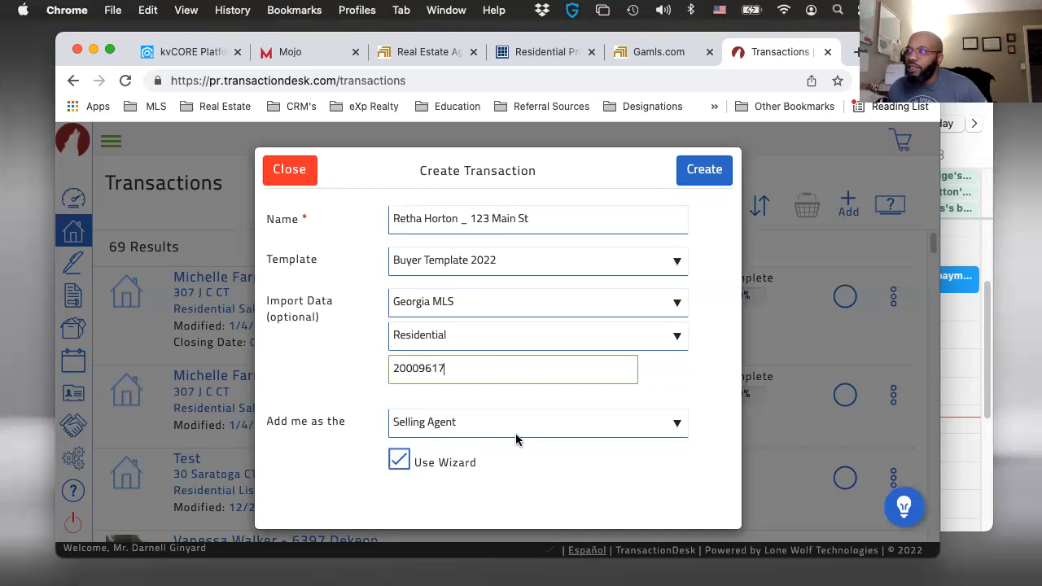
{"action": "left_click", "coordinate": [712, 174]}
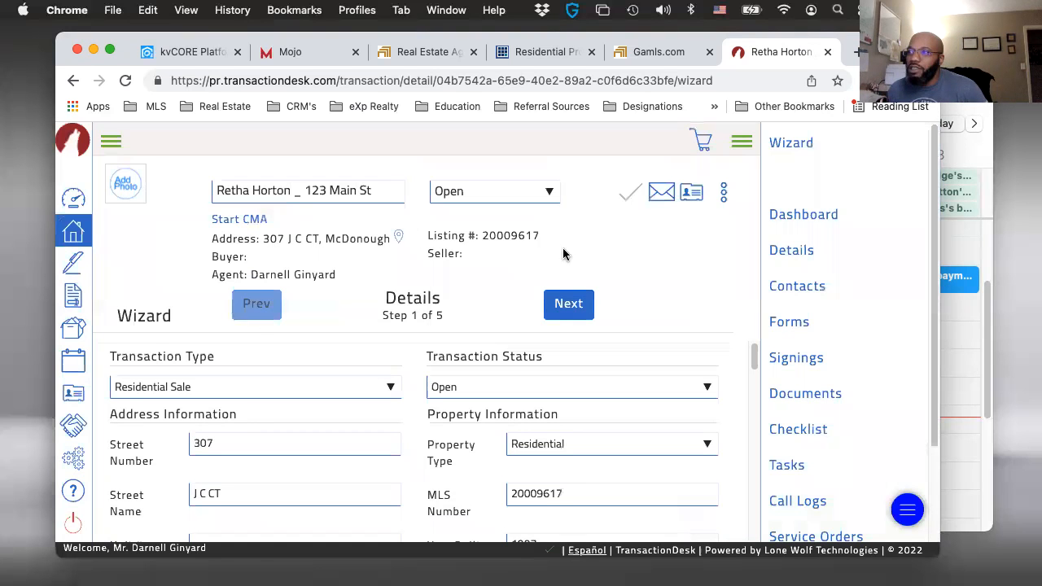
- Review the imported address, property and legal information in the wizard's Details step
{"action": "scroll", "coordinate": [254, 384], "scroll_direction": "down", "scroll_amount": 3}
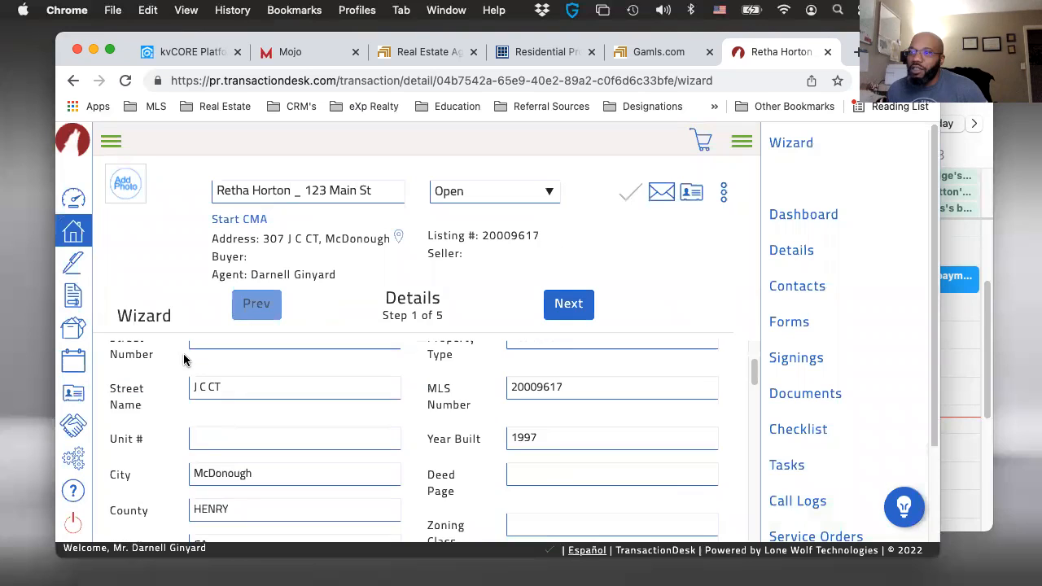
{"action": "scroll", "coordinate": [208, 468], "scroll_direction": "up", "scroll_amount": 1}
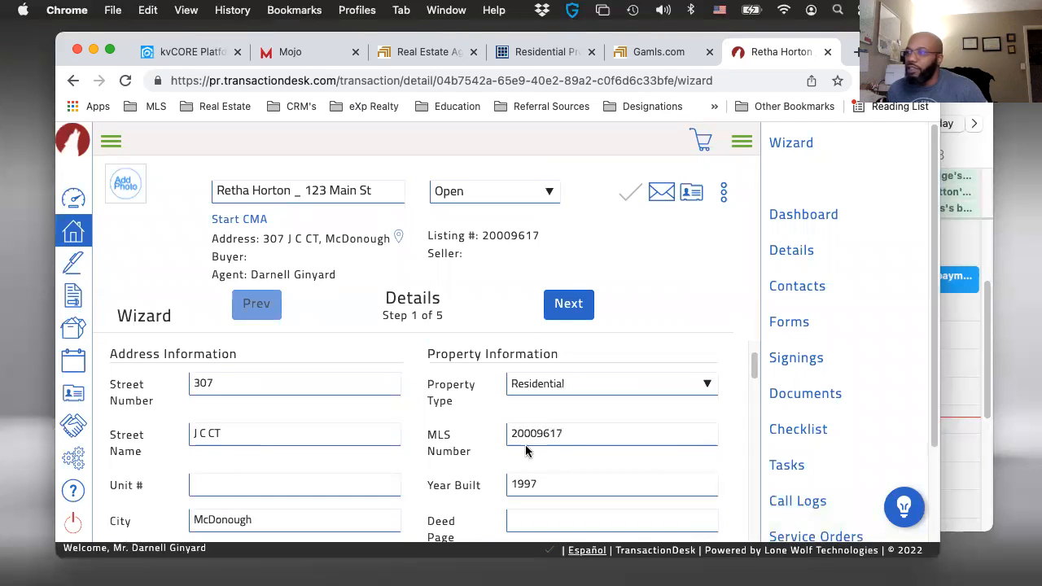
{"action": "scroll", "coordinate": [529, 452], "scroll_direction": "down", "scroll_amount": 1}
{"action": "scroll", "coordinate": [489, 452], "scroll_direction": "down", "scroll_amount": 1}
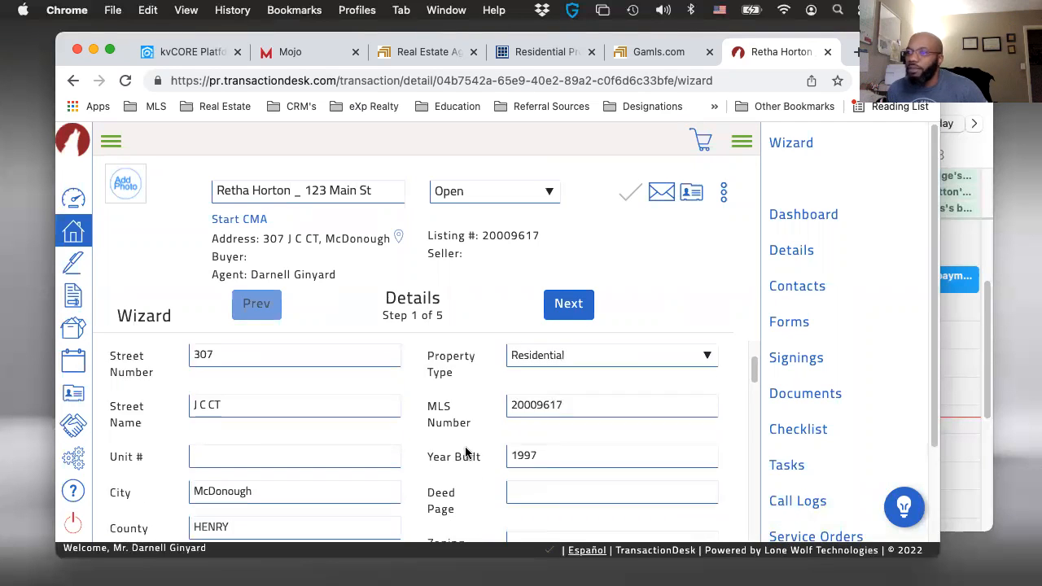
{"action": "scroll", "coordinate": [466, 452], "scroll_direction": "down", "scroll_amount": 5}
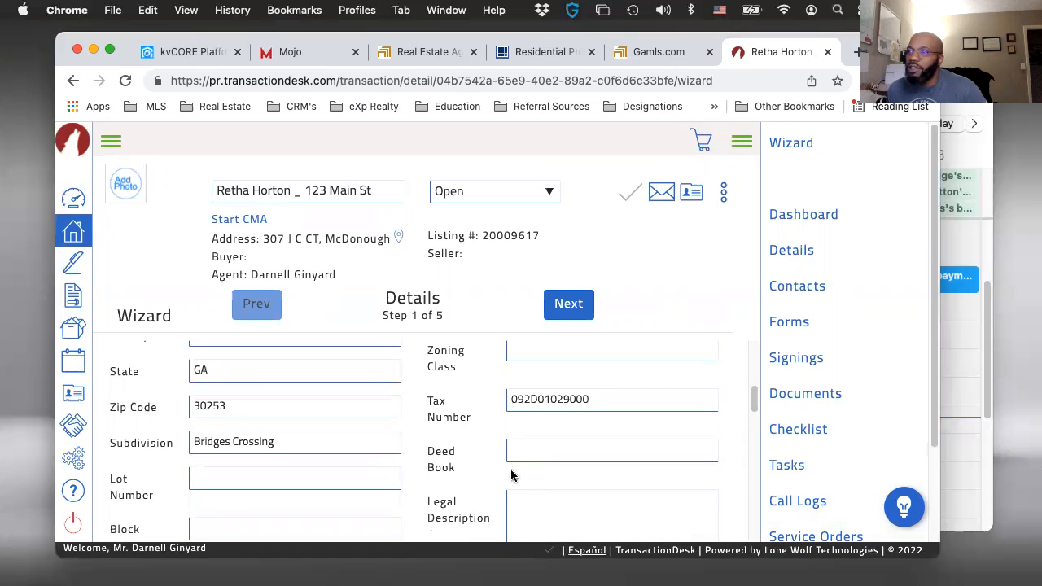
{"action": "scroll", "coordinate": [529, 427], "scroll_direction": "down", "scroll_amount": 2}
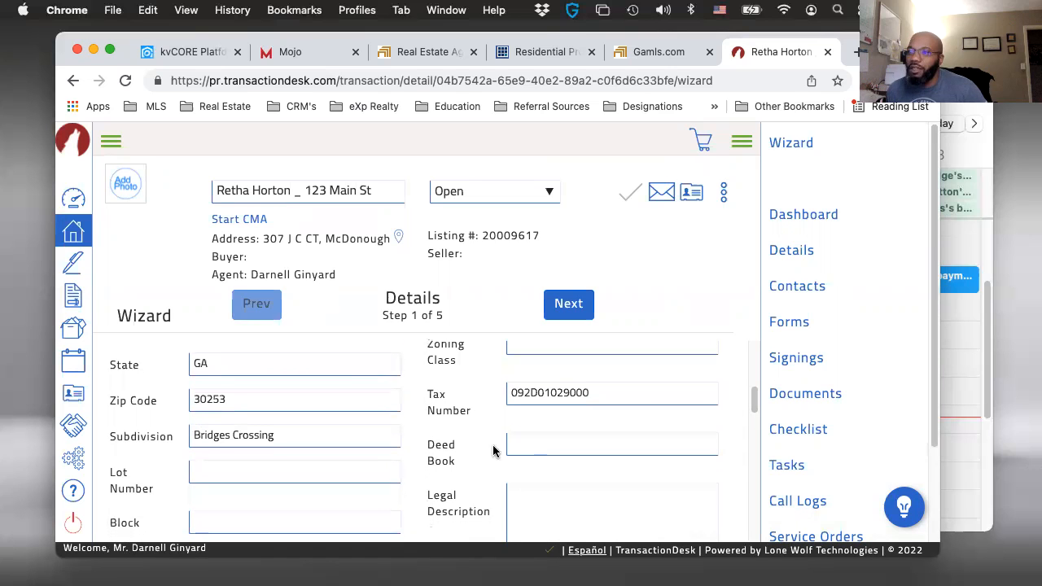
{"action": "scroll", "coordinate": [397, 402], "scroll_direction": "down", "scroll_amount": 5}
{"action": "scroll", "coordinate": [398, 402], "scroll_direction": "up", "scroll_amount": 3}
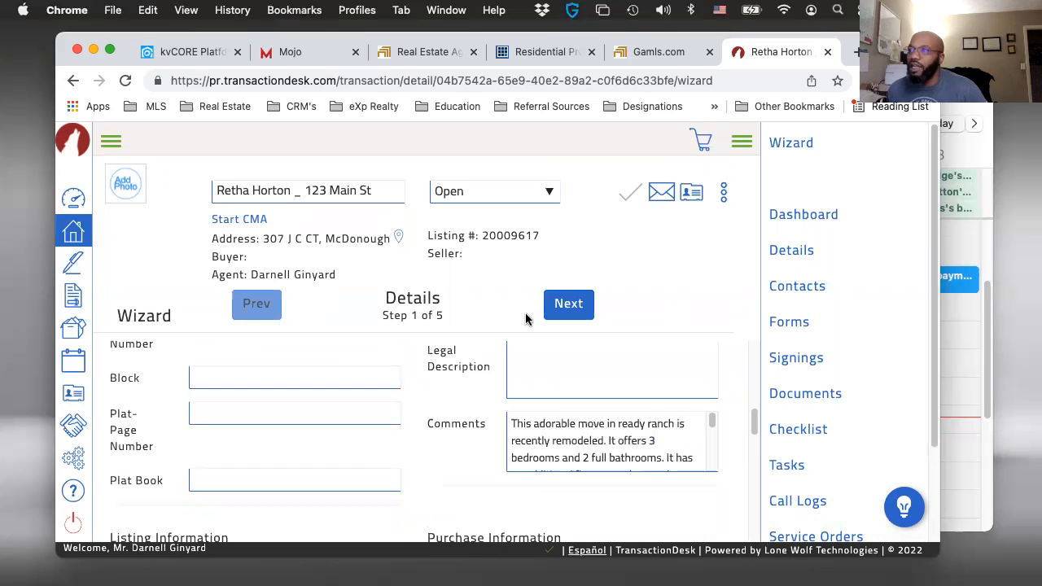
- Continue to the wizard's Transaction Dates step and set the Offer Date to 01/06/2022
{"action": "left_click", "coordinate": [553, 308]}
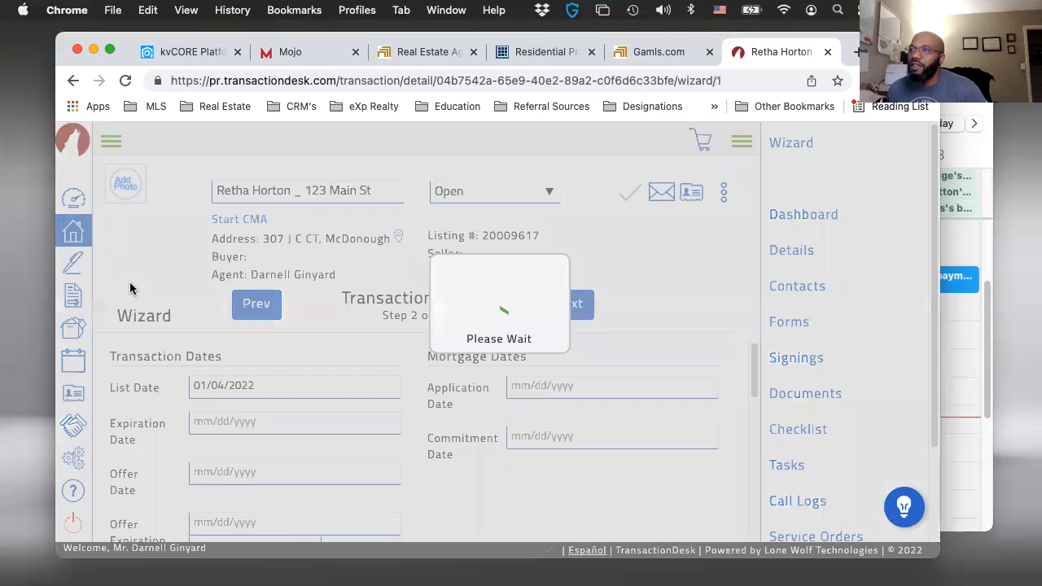
{"action": "scroll", "coordinate": [128, 367], "scroll_direction": "down", "scroll_amount": 1}
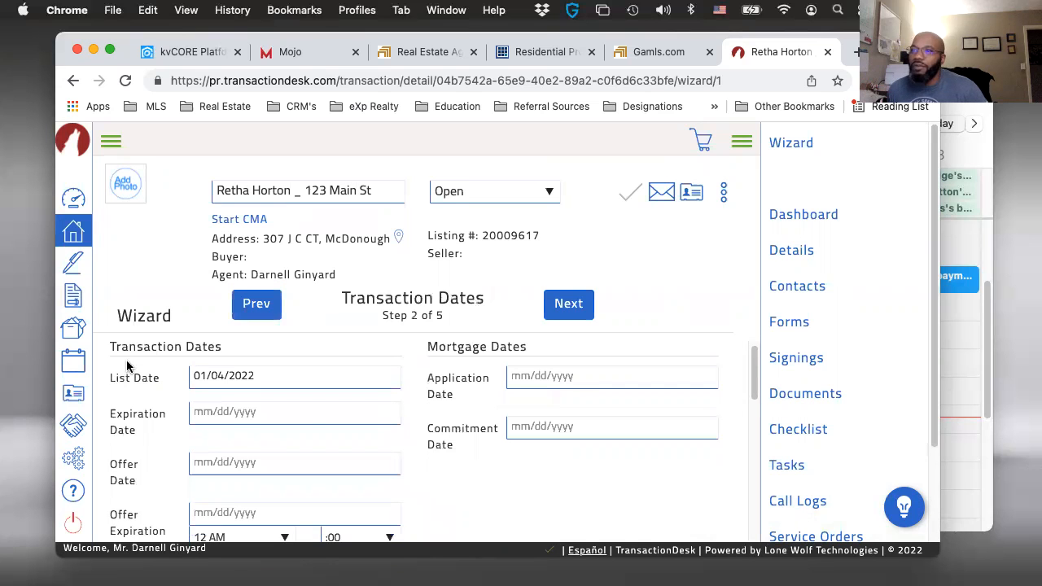
{"action": "scroll", "coordinate": [230, 426], "scroll_direction": "down", "scroll_amount": 1}
{"action": "left_click", "coordinate": [231, 432]}
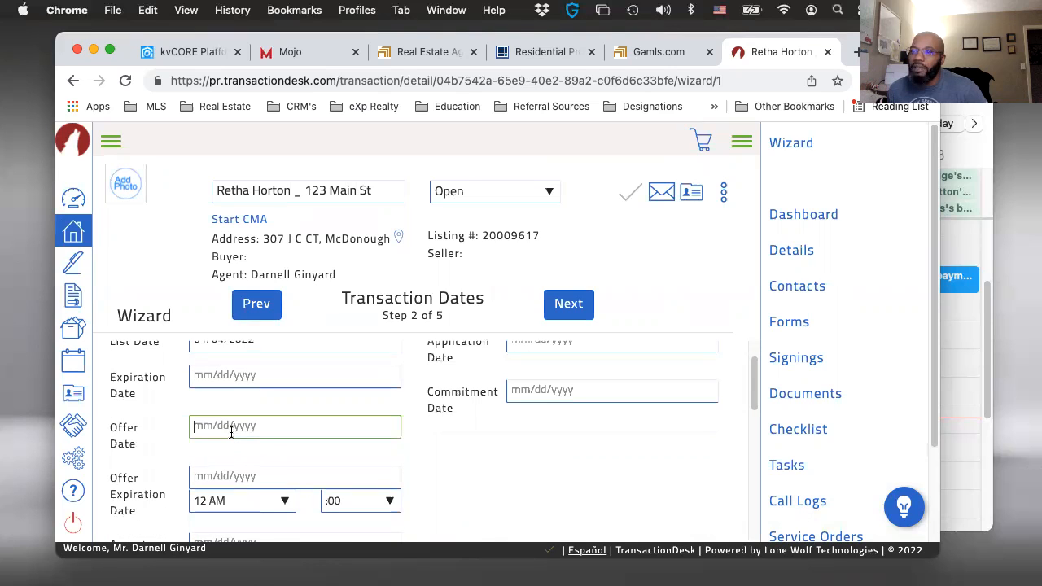
{"action": "left_click", "coordinate": [359, 448]}
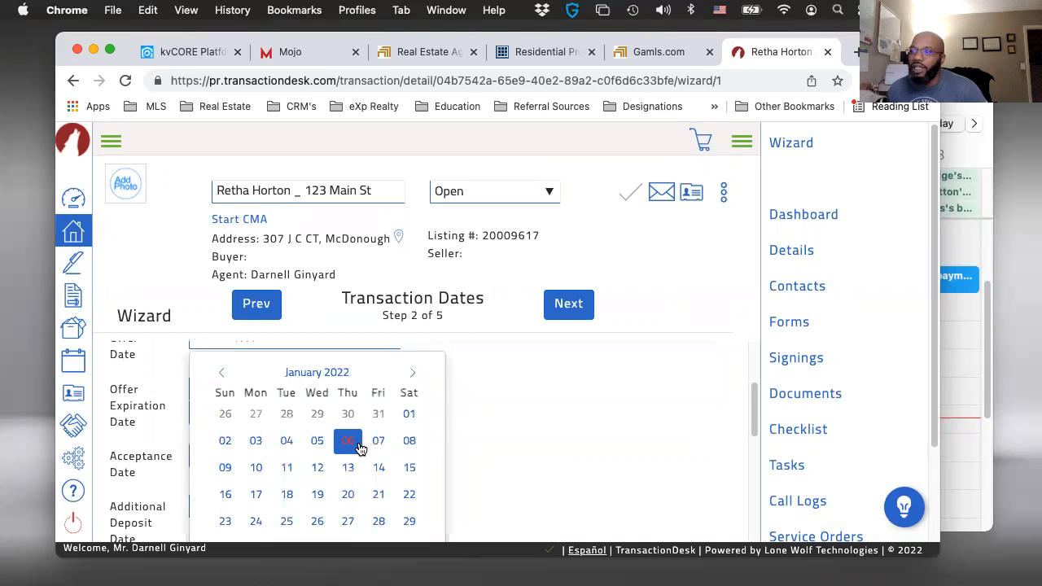
- Look through the remaining transaction date fields, from offer expiration and acceptance to closing, funding and possession
{"action": "scroll", "coordinate": [494, 414], "scroll_direction": "down", "scroll_amount": 1}
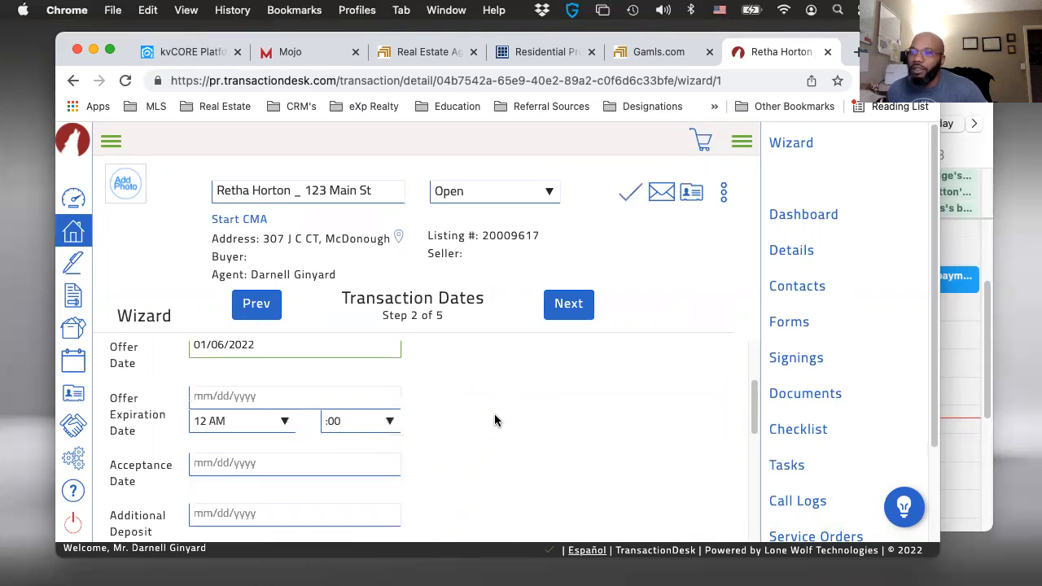
{"action": "scroll", "coordinate": [479, 421], "scroll_direction": "down", "scroll_amount": 1}
{"action": "scroll", "coordinate": [477, 421], "scroll_direction": "down", "scroll_amount": 2}
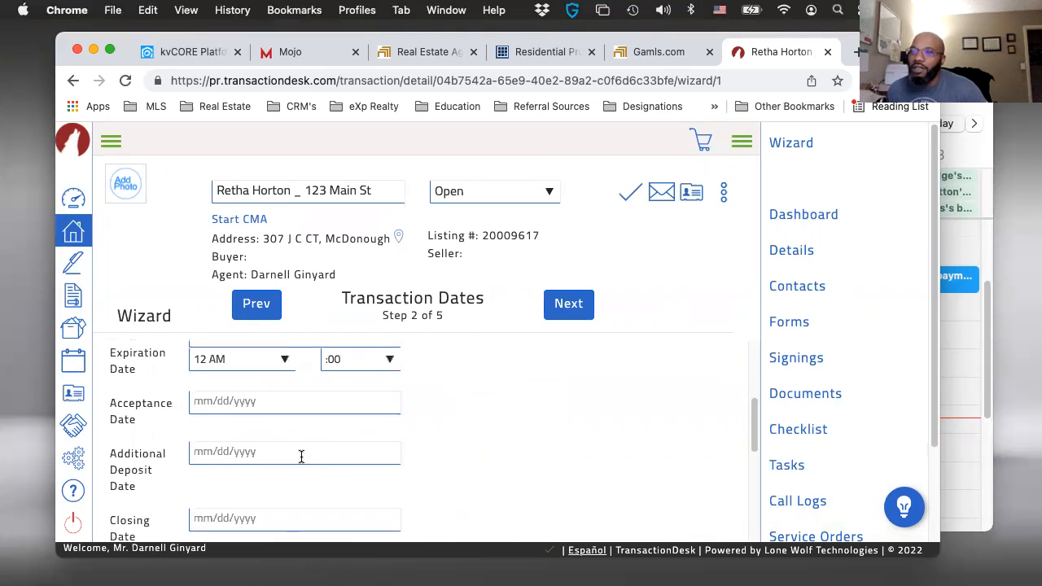
{"action": "scroll", "coordinate": [293, 458], "scroll_direction": "down", "scroll_amount": 3}
{"action": "scroll", "coordinate": [281, 458], "scroll_direction": "down", "scroll_amount": 1}
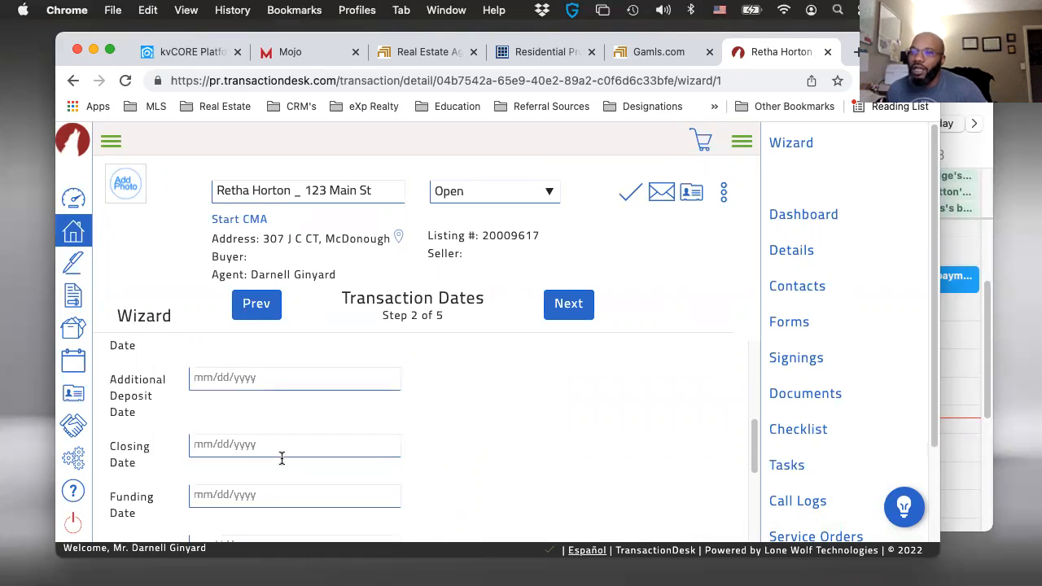
{"action": "scroll", "coordinate": [282, 458], "scroll_direction": "down", "scroll_amount": 3}
{"action": "scroll", "coordinate": [281, 457], "scroll_direction": "down", "scroll_amount": 2}
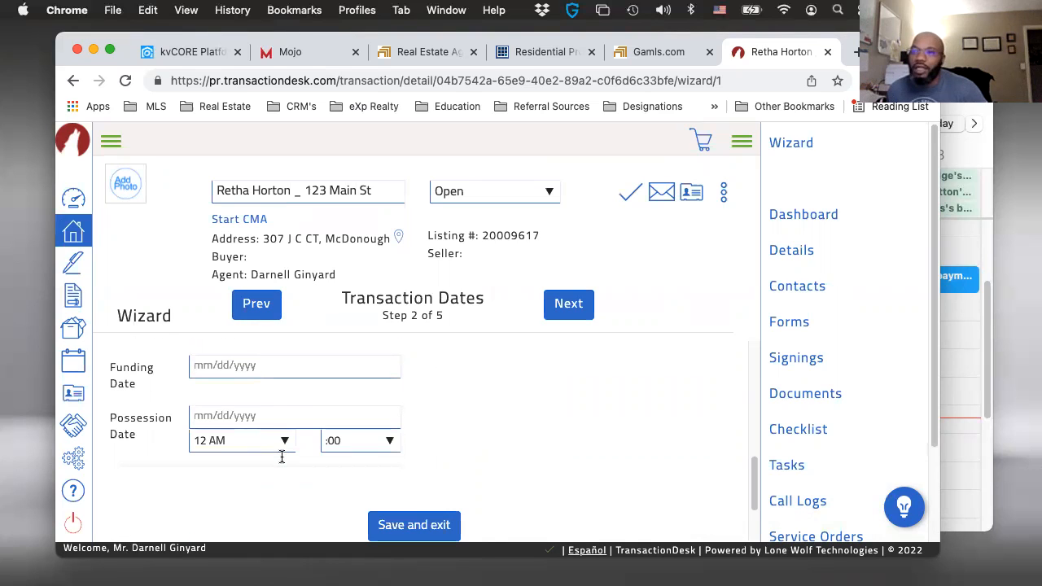
{"action": "scroll", "coordinate": [282, 457], "scroll_direction": "up", "scroll_amount": 5}
{"action": "scroll", "coordinate": [281, 458], "scroll_direction": "up", "scroll_amount": 2}
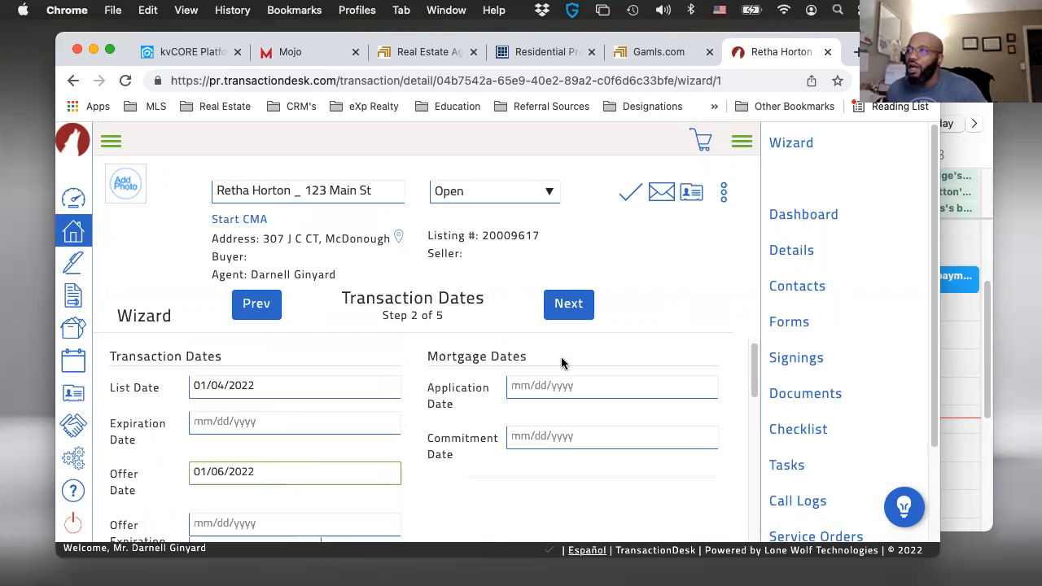
- Continue to the wizard's Contacts step and review the listing and selling agents and brokers already attached
{"action": "left_click", "coordinate": [568, 304]}
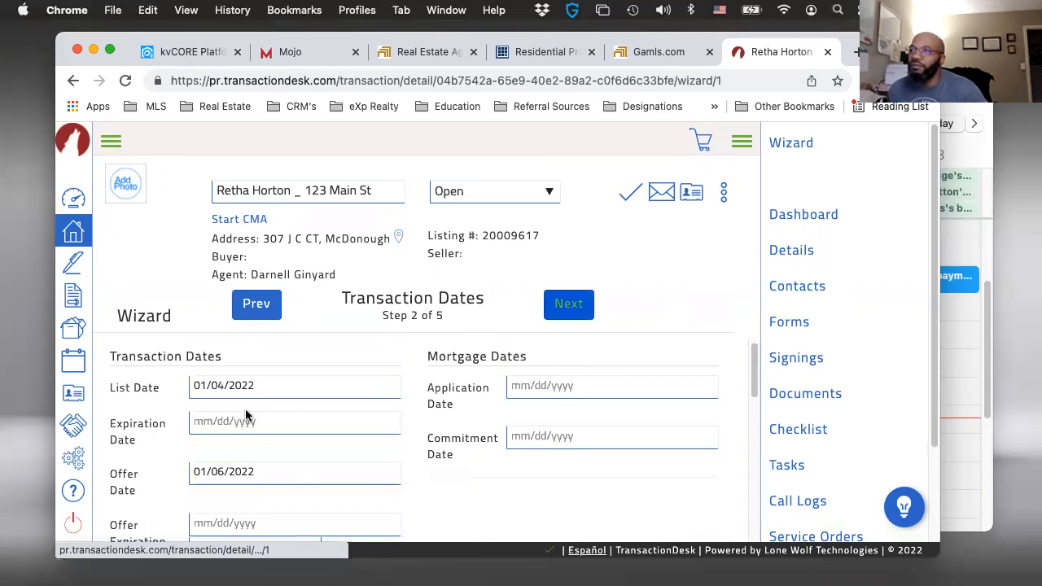
{"action": "scroll", "coordinate": [337, 450], "scroll_direction": "down", "scroll_amount": 1}
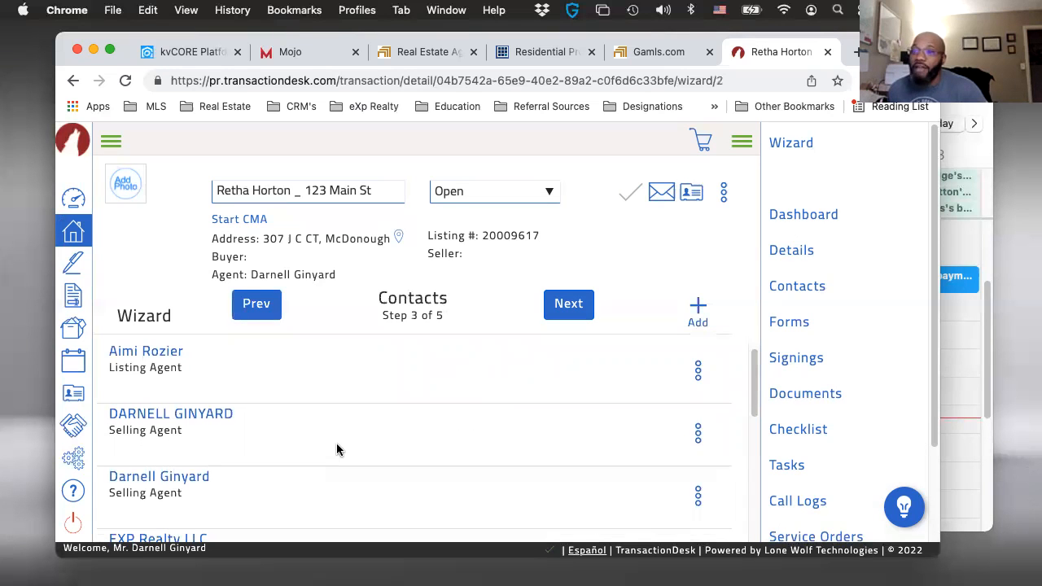
{"action": "scroll", "coordinate": [337, 450], "scroll_direction": "down", "scroll_amount": 4}
{"action": "scroll", "coordinate": [336, 448], "scroll_direction": "up", "scroll_amount": 4}
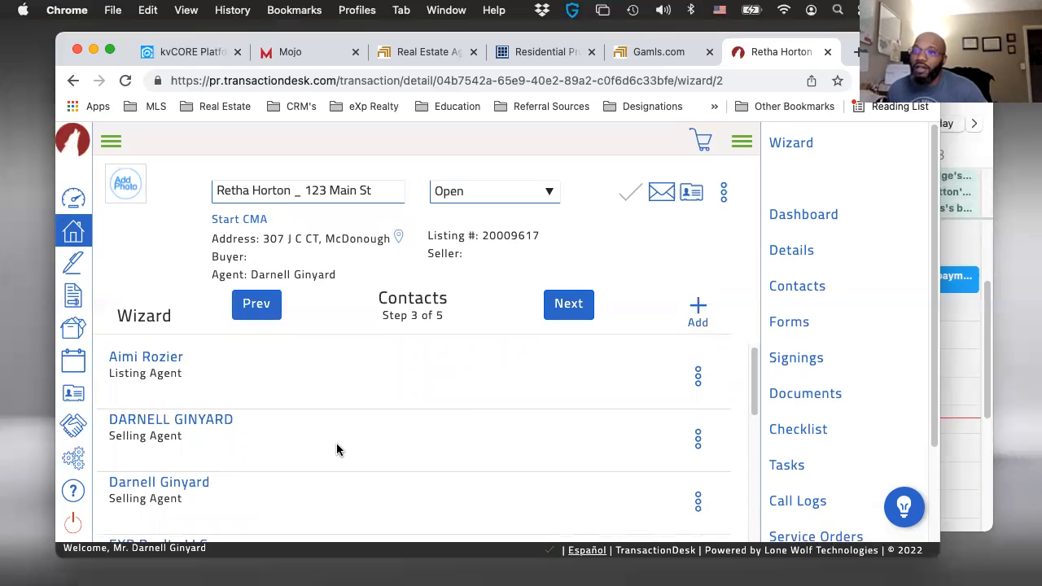
{"action": "scroll", "coordinate": [349, 432], "scroll_direction": "up", "scroll_amount": 1}
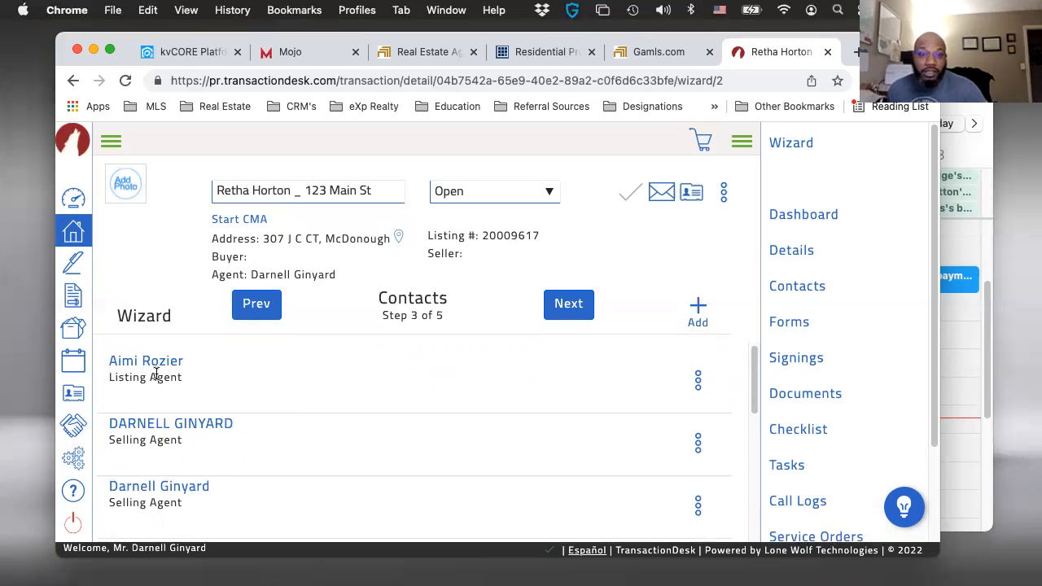
{"action": "scroll", "coordinate": [269, 415], "scroll_direction": "down", "scroll_amount": 4}
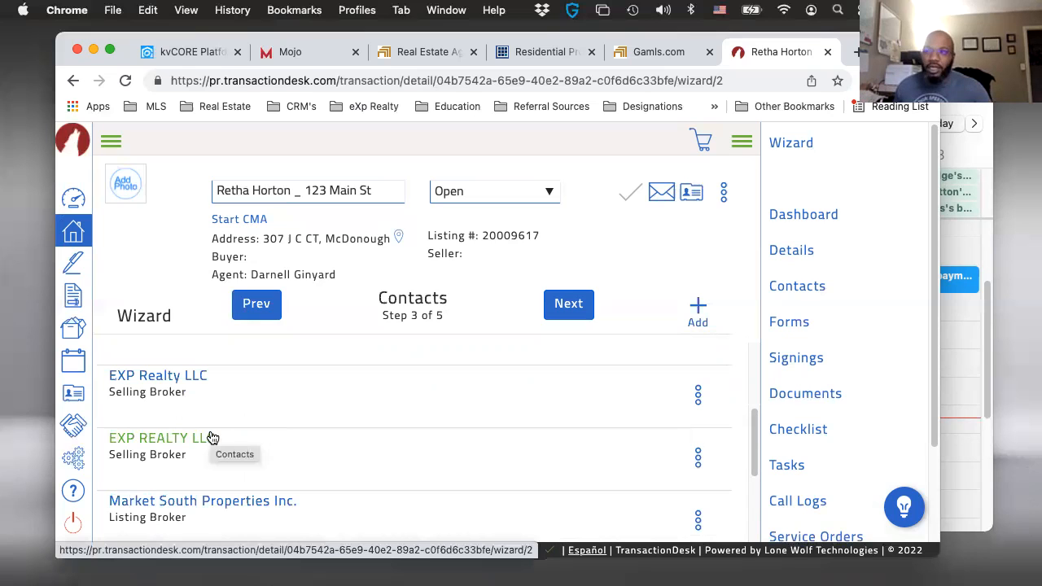
{"action": "scroll", "coordinate": [181, 426], "scroll_direction": "up", "scroll_amount": 1}
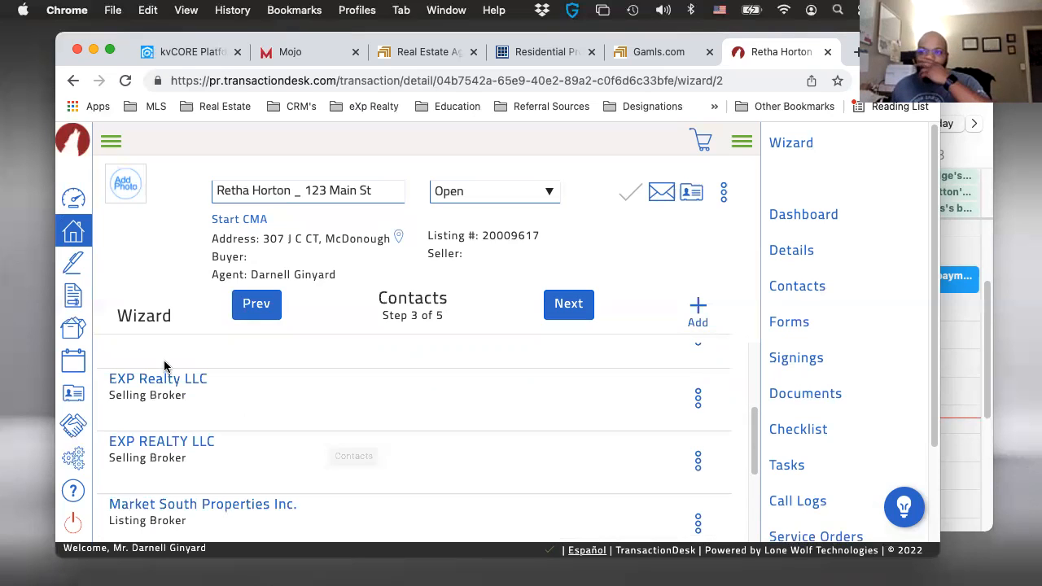
- Start a new transaction contact and enter the buyer's first and last name
{"action": "left_click", "coordinate": [698, 309]}
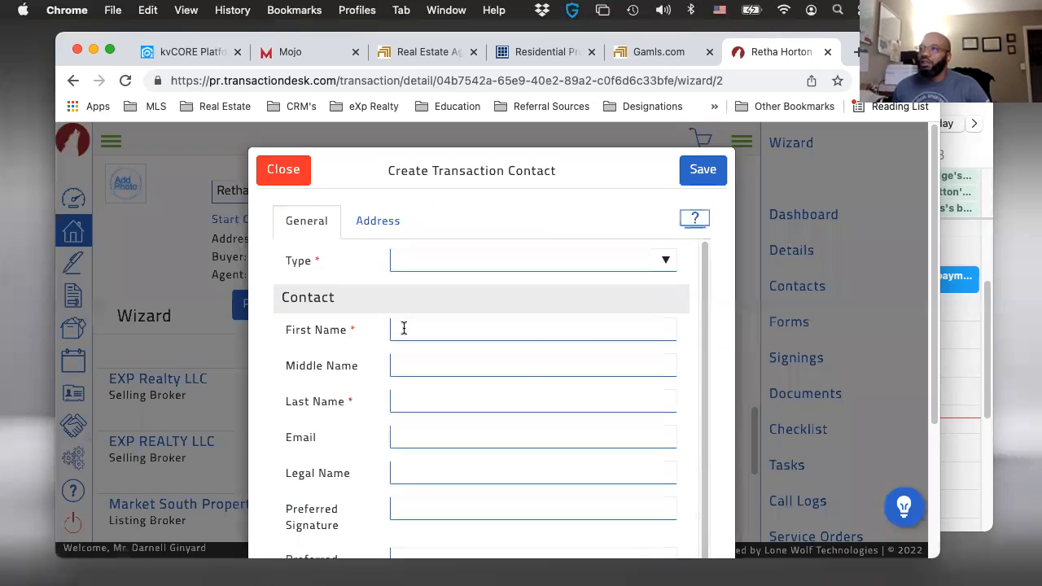
{"action": "left_click", "coordinate": [403, 328]}
{"action": "key", "text": "Tab"}
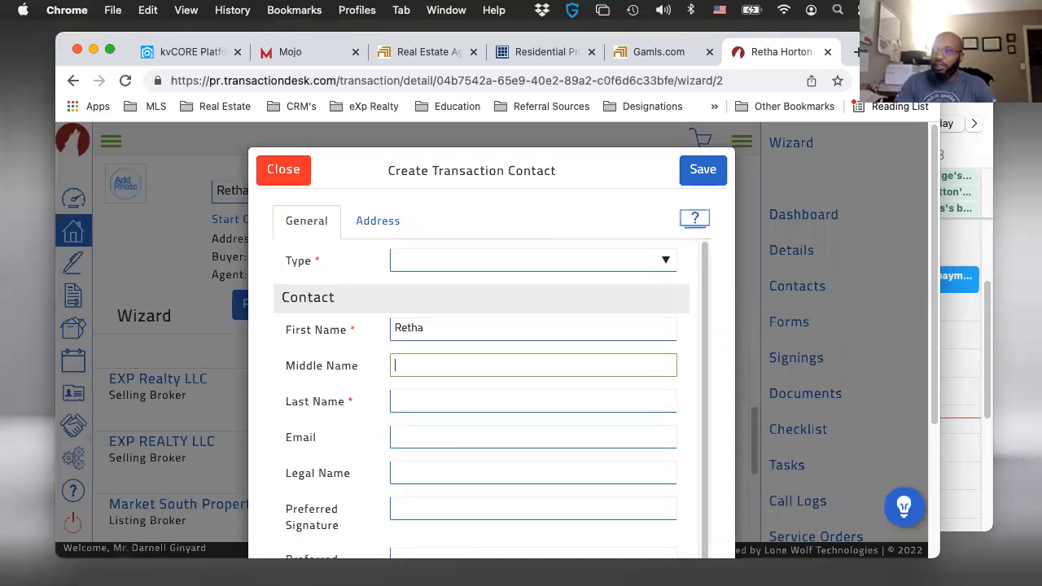
{"action": "key", "text": "Tab"}
{"action": "key", "text": "Tab"}
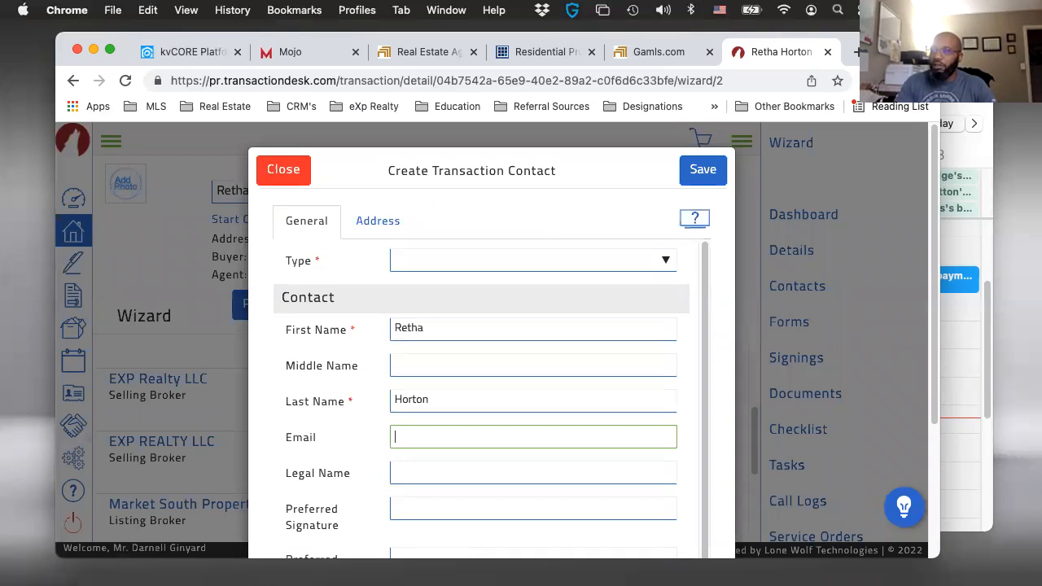
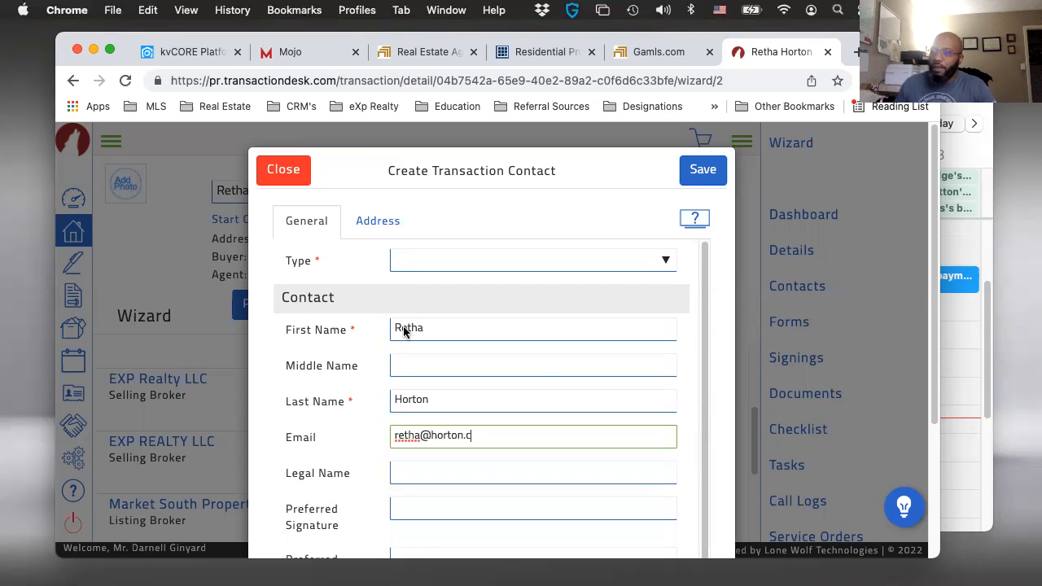
- Set the new contact's required type to Buyer and save the contact to the transaction
{"action": "scroll", "coordinate": [543, 366], "scroll_direction": "down", "scroll_amount": 1}
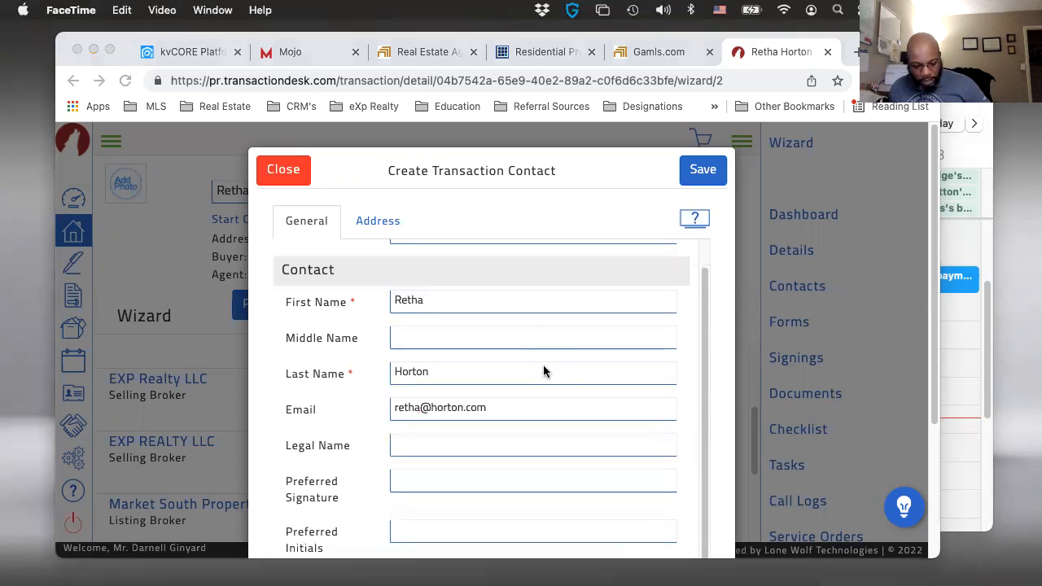
{"action": "left_click", "coordinate": [700, 171]}
{"action": "scroll", "coordinate": [488, 310], "scroll_direction": "up", "scroll_amount": 2}
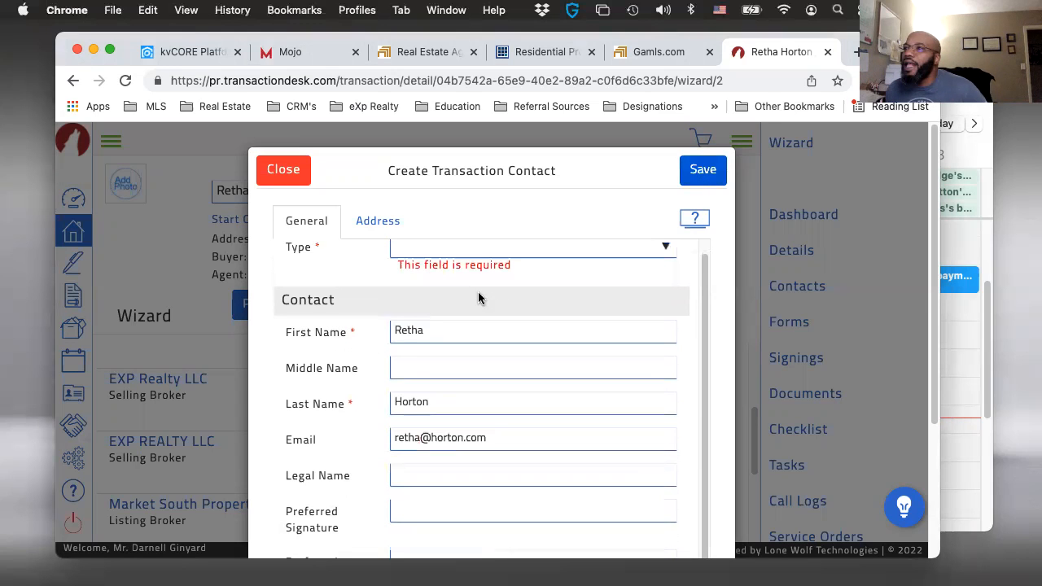
{"action": "scroll", "coordinate": [492, 269], "scroll_direction": "up", "scroll_amount": 1}
{"action": "left_click", "coordinate": [492, 262]}
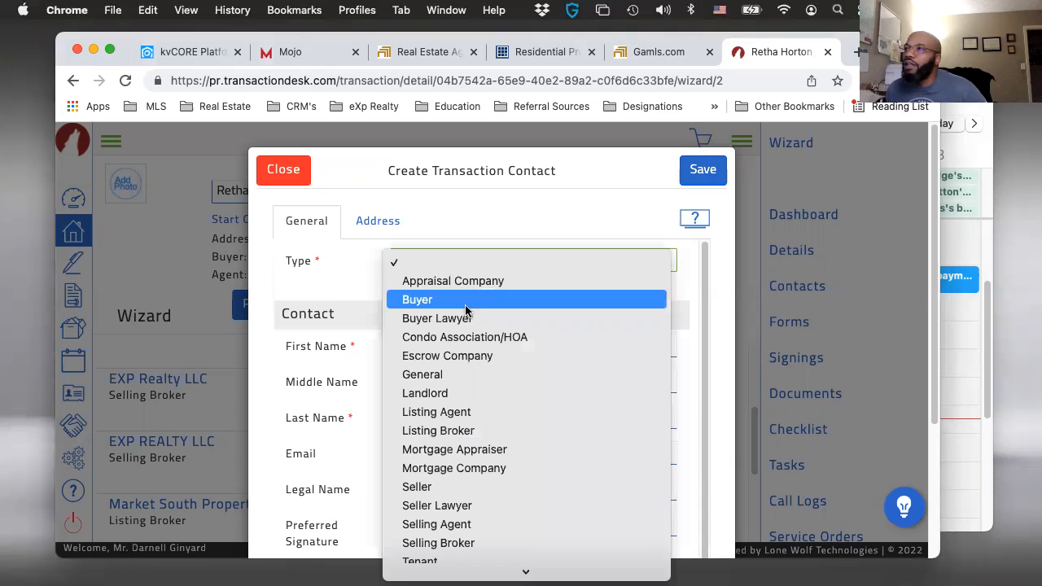
{"action": "left_click", "coordinate": [417, 299]}
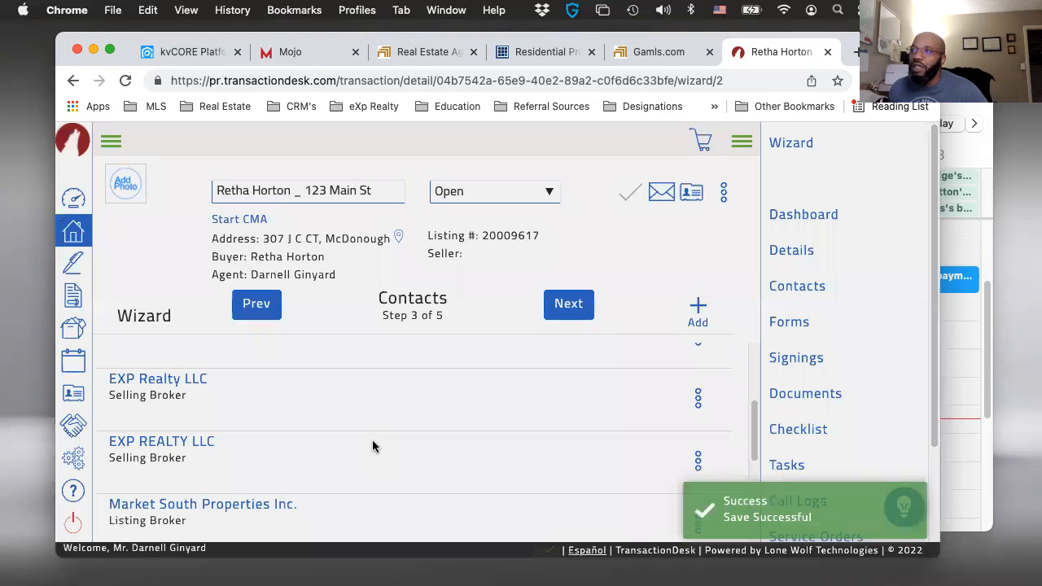
- Check that the buyer is in the contact list and continue to the wizard's Forms step
{"action": "scroll", "coordinate": [373, 426], "scroll_direction": "down", "scroll_amount": 1}
{"action": "scroll", "coordinate": [436, 365], "scroll_direction": "down", "scroll_amount": 1}
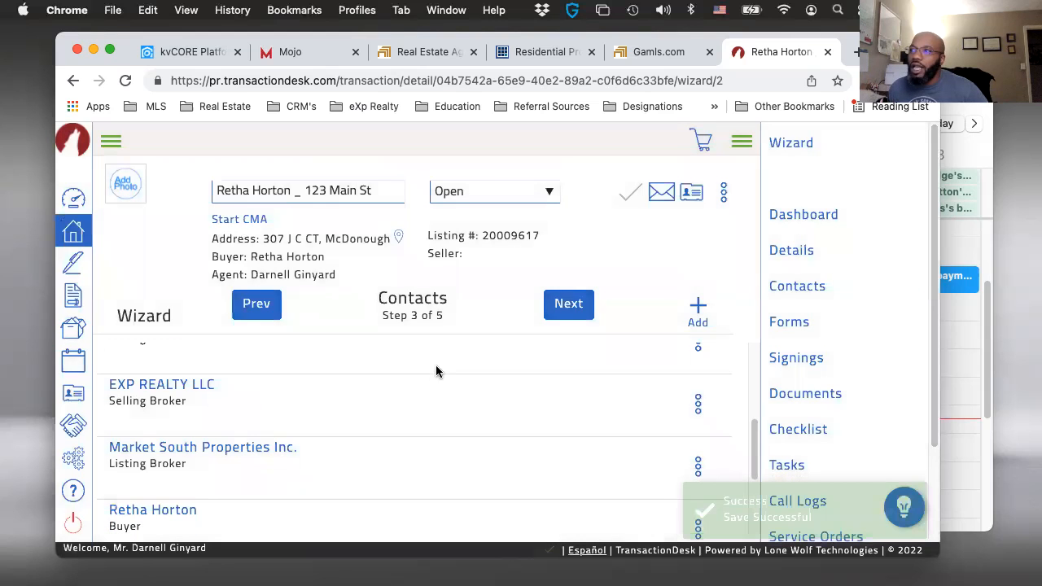
{"action": "left_click", "coordinate": [558, 313]}
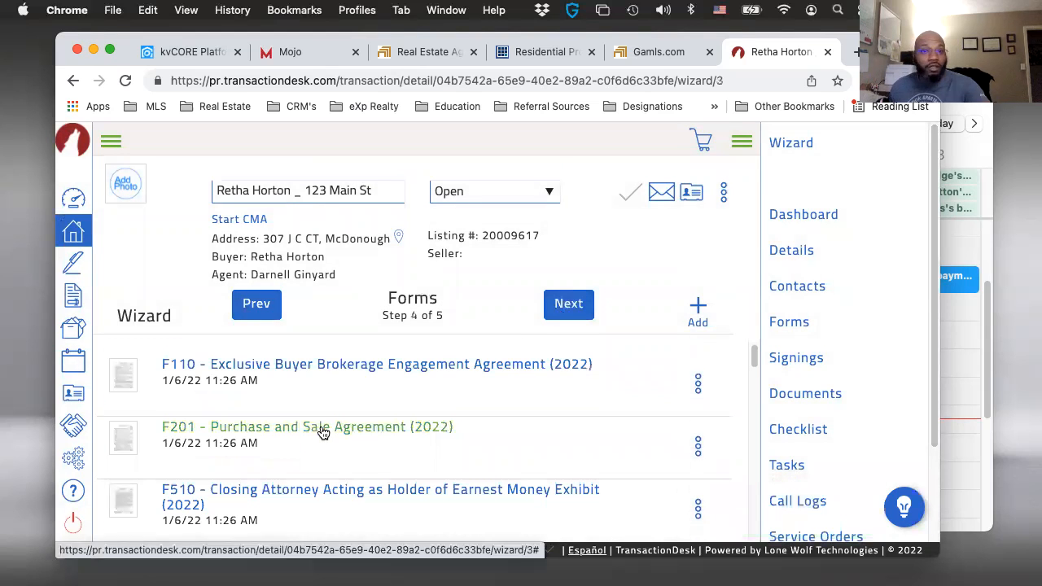
- Review the list of template forms attached to the transaction, from F110 through F704
{"action": "scroll", "coordinate": [360, 433], "scroll_direction": "down", "scroll_amount": 5}
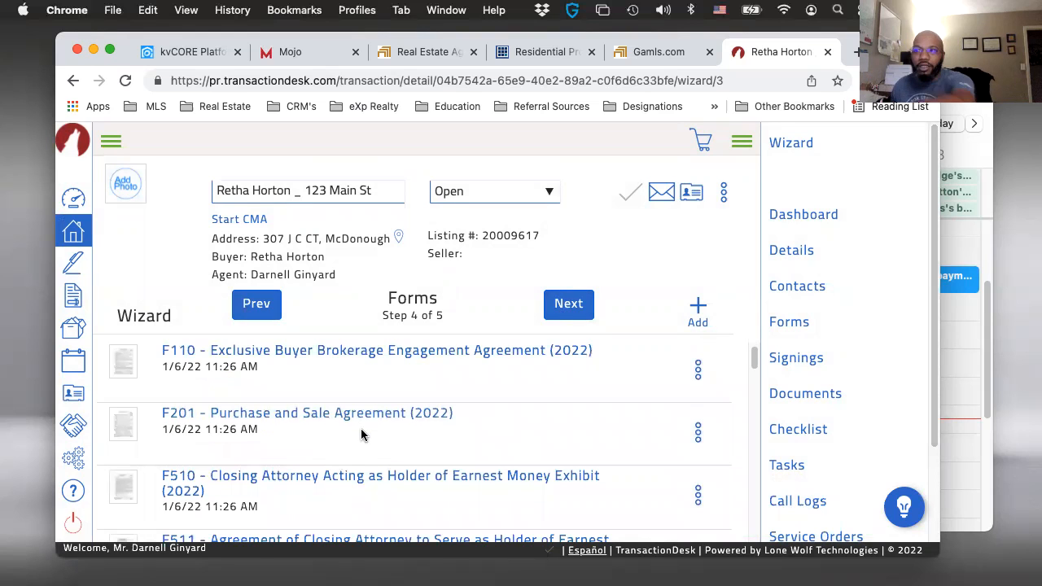
{"action": "scroll", "coordinate": [361, 433], "scroll_direction": "down", "scroll_amount": 2}
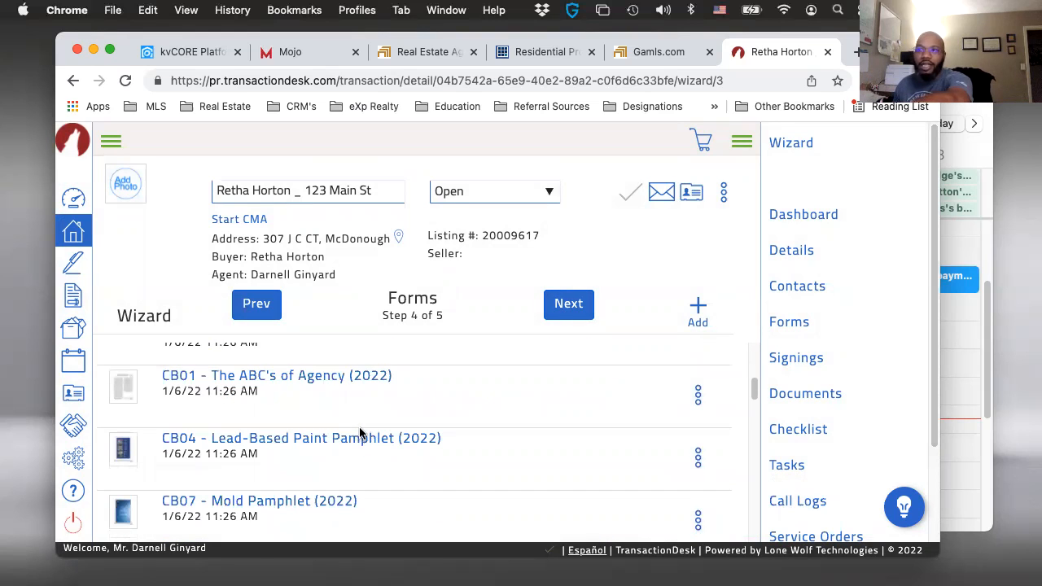
{"action": "scroll", "coordinate": [363, 433], "scroll_direction": "down", "scroll_amount": 2}
{"action": "scroll", "coordinate": [363, 433], "scroll_direction": "down", "scroll_amount": 3}
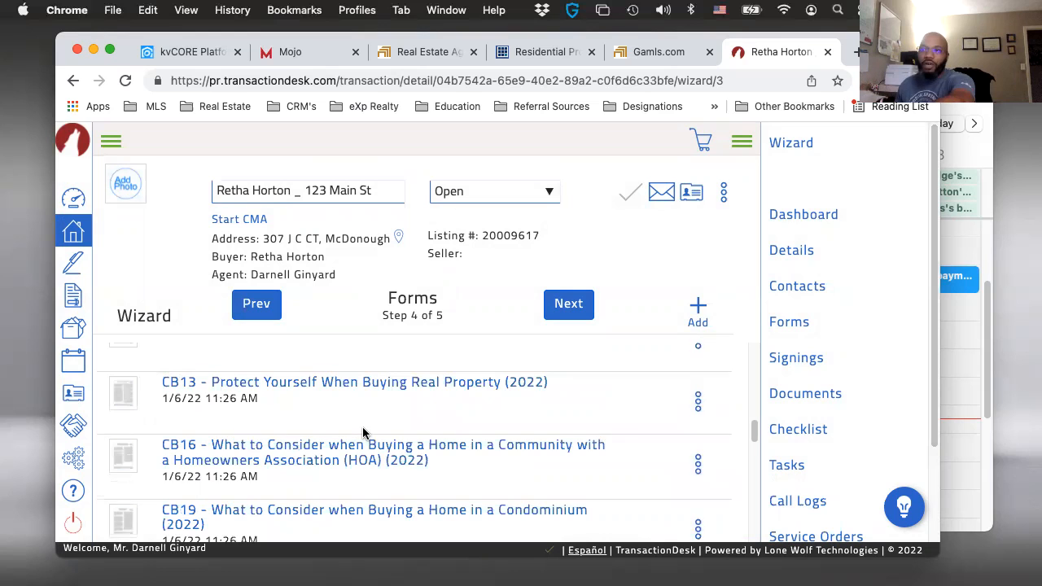
{"action": "scroll", "coordinate": [363, 433], "scroll_direction": "down", "scroll_amount": 8}
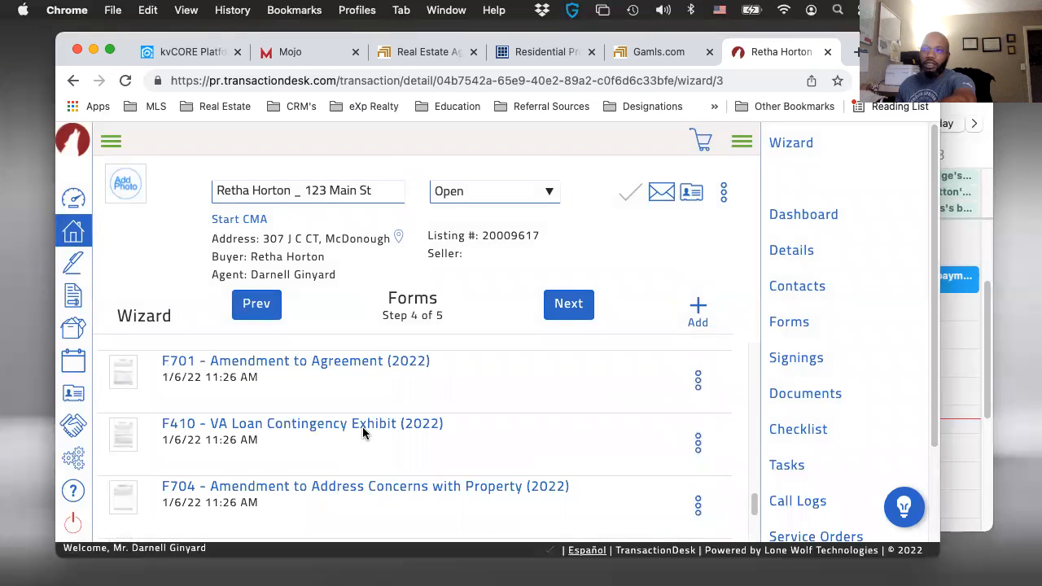
{"action": "scroll", "coordinate": [280, 475], "scroll_direction": "down", "scroll_amount": 1}
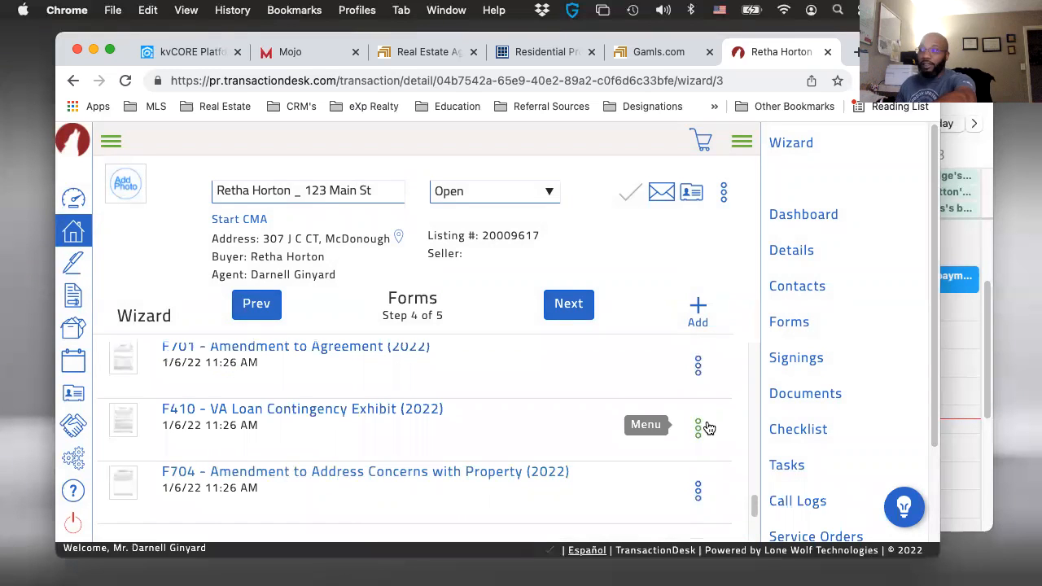
{"action": "scroll", "coordinate": [547, 460], "scroll_direction": "down", "scroll_amount": 2}
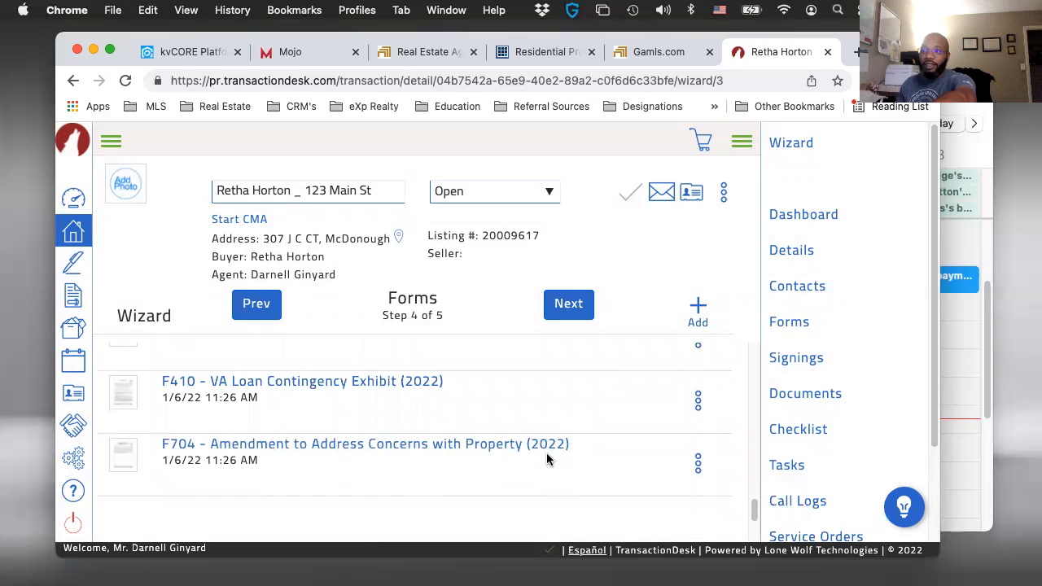
{"action": "scroll", "coordinate": [547, 460], "scroll_direction": "up", "scroll_amount": 3}
{"action": "scroll", "coordinate": [547, 460], "scroll_direction": "up", "scroll_amount": 3}
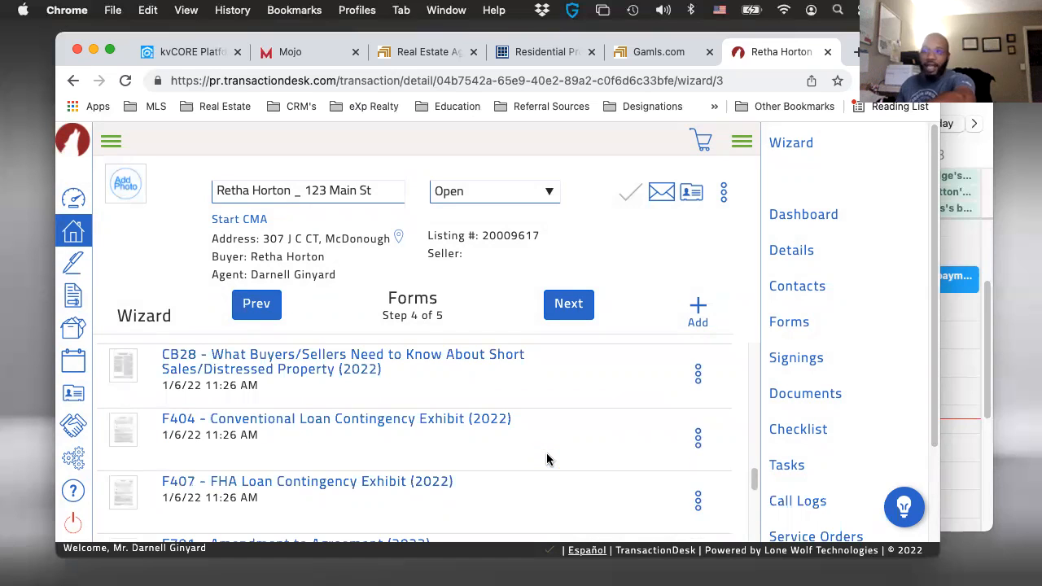
{"action": "scroll", "coordinate": [537, 478], "scroll_direction": "up", "scroll_amount": 2}
{"action": "scroll", "coordinate": [552, 382], "scroll_direction": "up", "scroll_amount": 5}
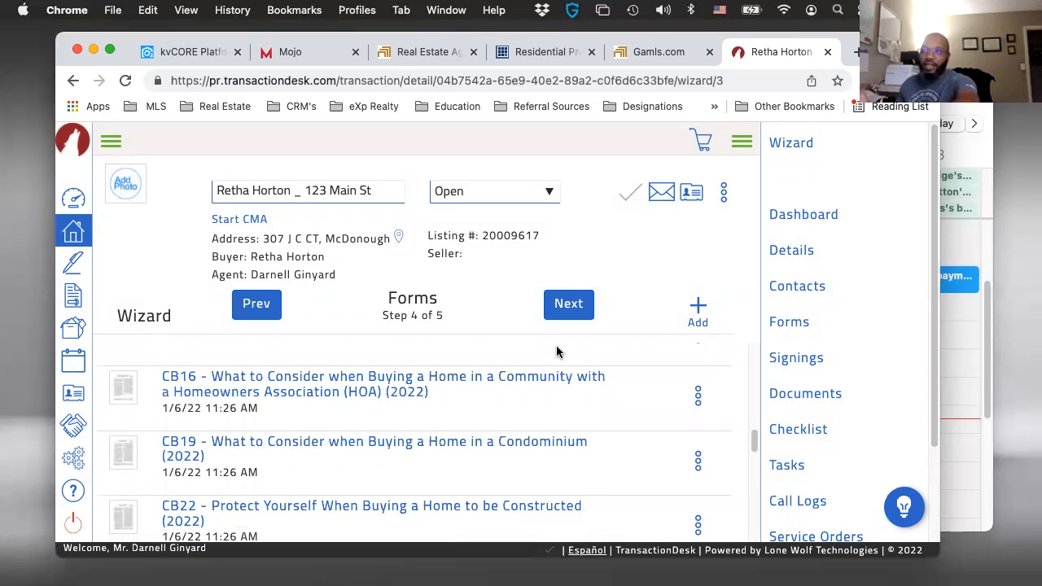
- Continue to the wizard's Documents step and finish the wizard
{"action": "left_click", "coordinate": [582, 310]}
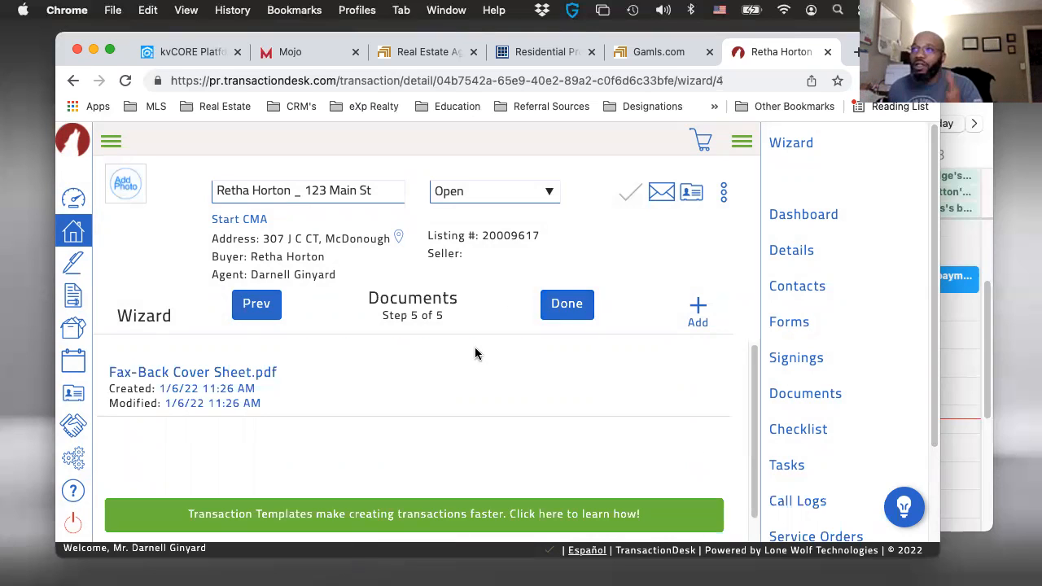
{"action": "left_click", "coordinate": [561, 312]}
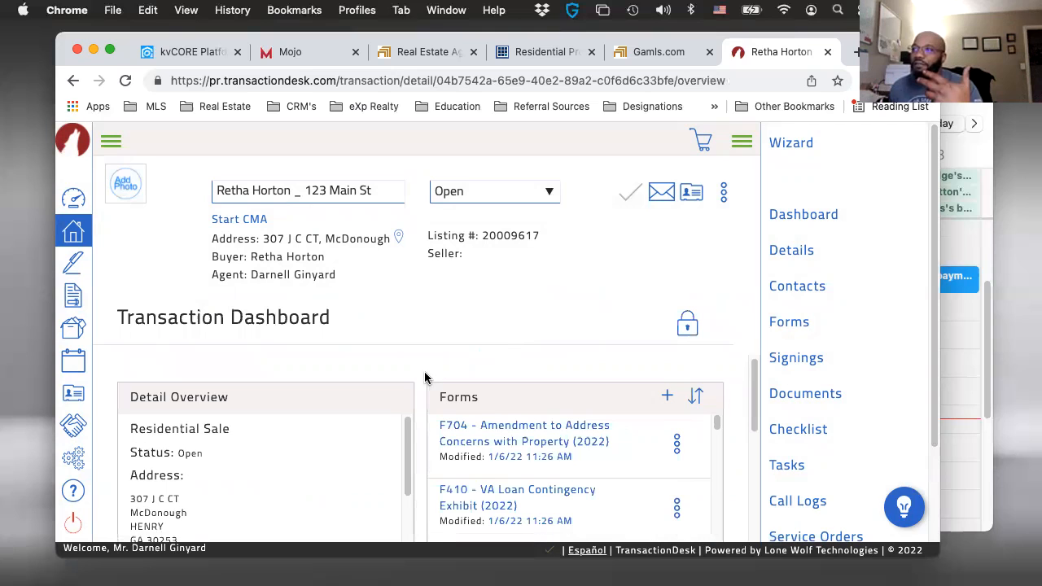
- Review the Transaction Dashboard's detail overview, forms, documents and checklist items status
{"action": "scroll", "coordinate": [333, 472], "scroll_direction": "down", "scroll_amount": 3}
{"action": "scroll", "coordinate": [384, 469], "scroll_direction": "down", "scroll_amount": 2}
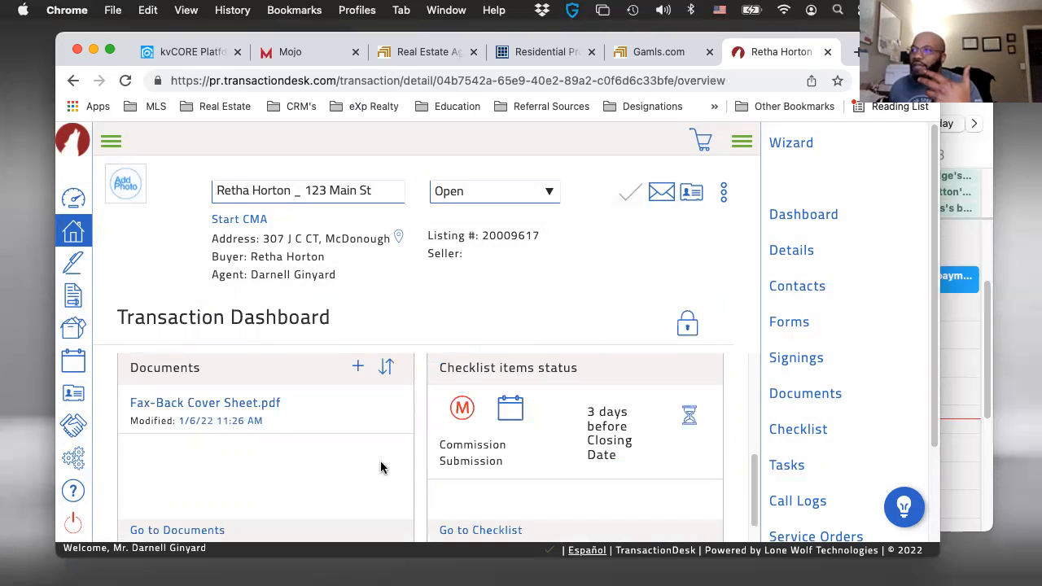
{"action": "scroll", "coordinate": [405, 464], "scroll_direction": "down", "scroll_amount": 1}
{"action": "scroll", "coordinate": [538, 447], "scroll_direction": "up", "scroll_amount": 1}
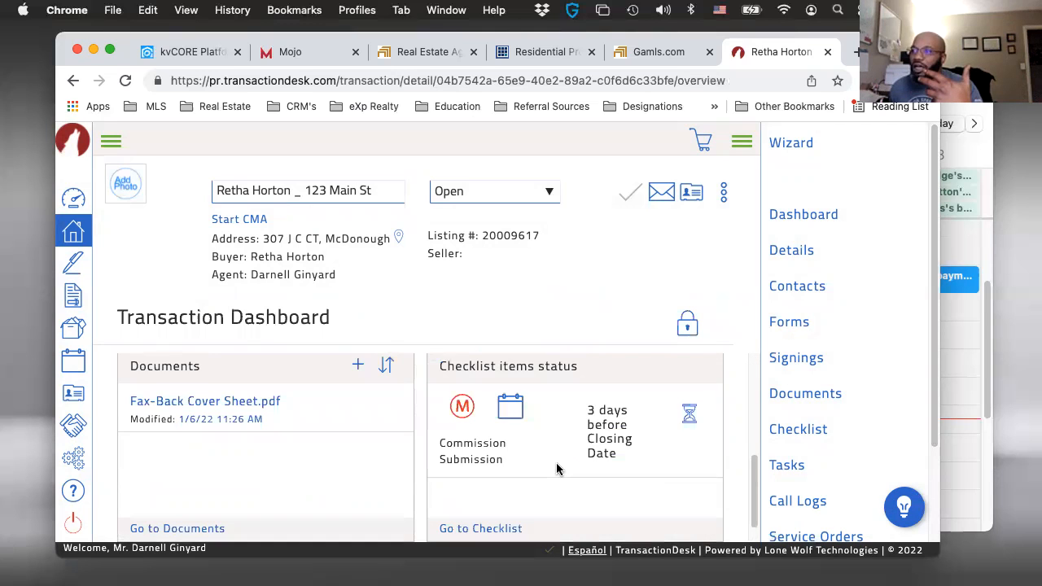
{"action": "scroll", "coordinate": [513, 465], "scroll_direction": "up", "scroll_amount": 1}
{"action": "scroll", "coordinate": [472, 510], "scroll_direction": "up", "scroll_amount": 1}
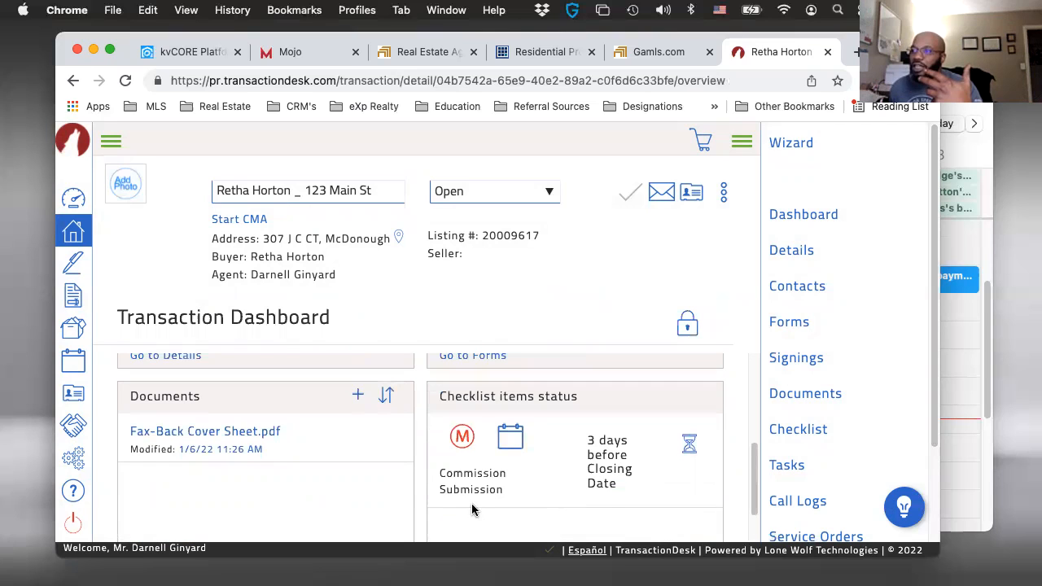
{"action": "scroll", "coordinate": [472, 511], "scroll_direction": "up", "scroll_amount": 5}
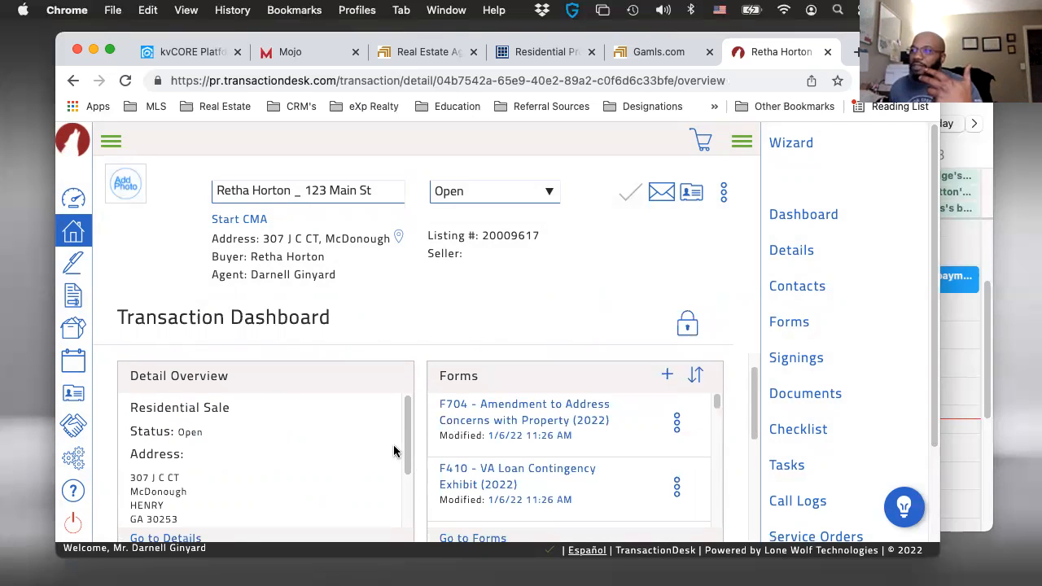
{"action": "scroll", "coordinate": [567, 460], "scroll_direction": "up", "scroll_amount": 1}
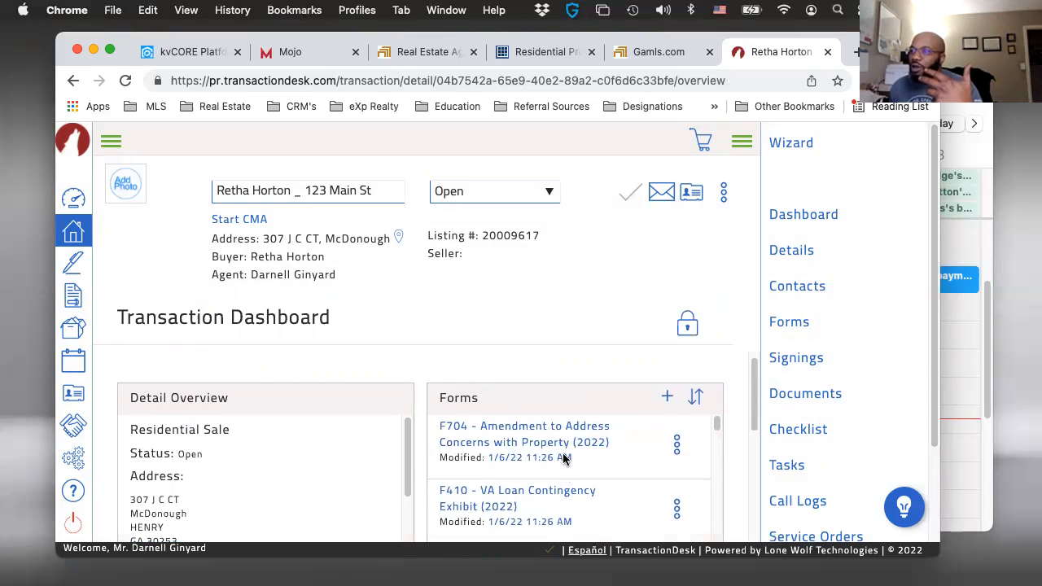
- Go to the transaction's forms and open F201 - Purchase and Sale Agreement (2022)
{"action": "scroll", "coordinate": [479, 443], "scroll_direction": "down", "scroll_amount": 4}
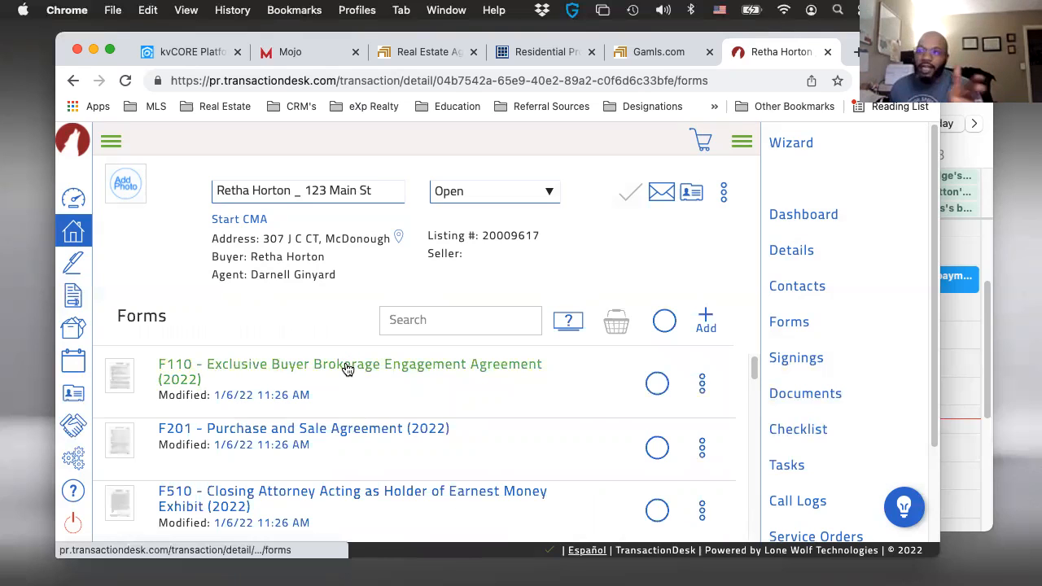
{"action": "left_click", "coordinate": [324, 429]}
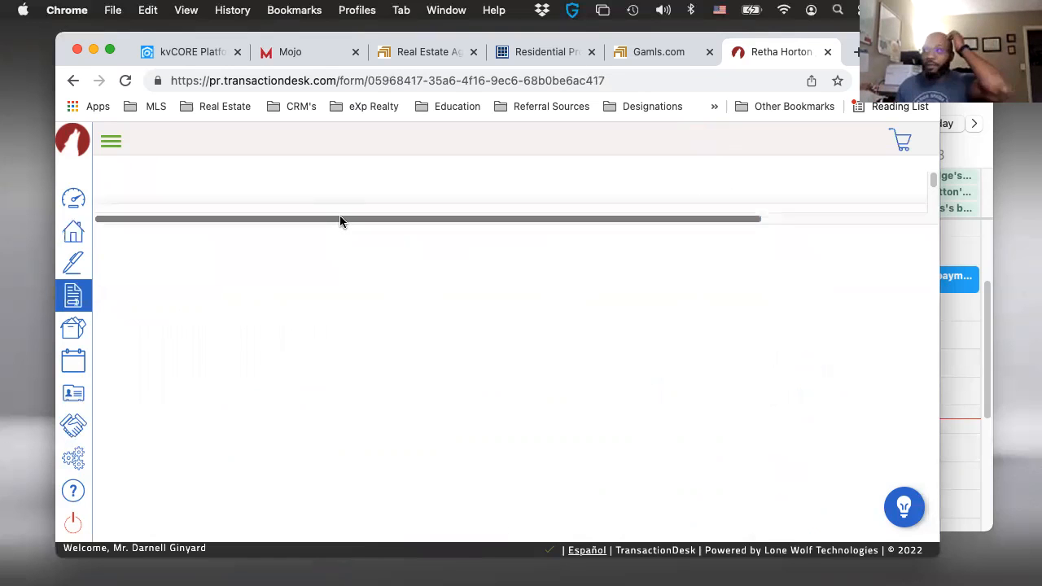
{"action": "scroll", "coordinate": [341, 268], "scroll_direction": "down", "scroll_amount": 1}
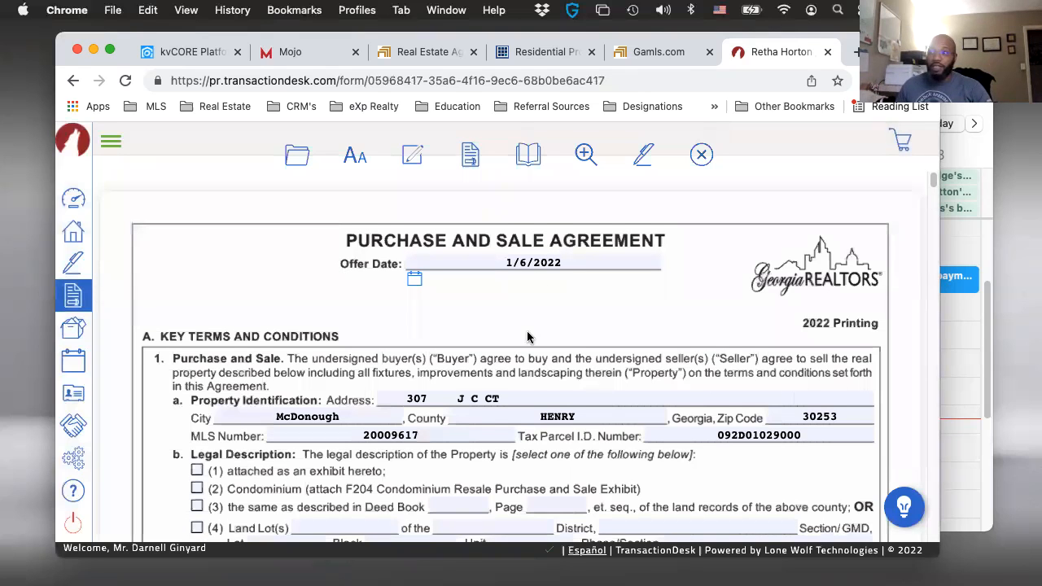
- Enter a purchase price of 230000 and a seller's contribution at closing of 0 in the agreement
{"action": "scroll", "coordinate": [440, 355], "scroll_direction": "down", "scroll_amount": 2}
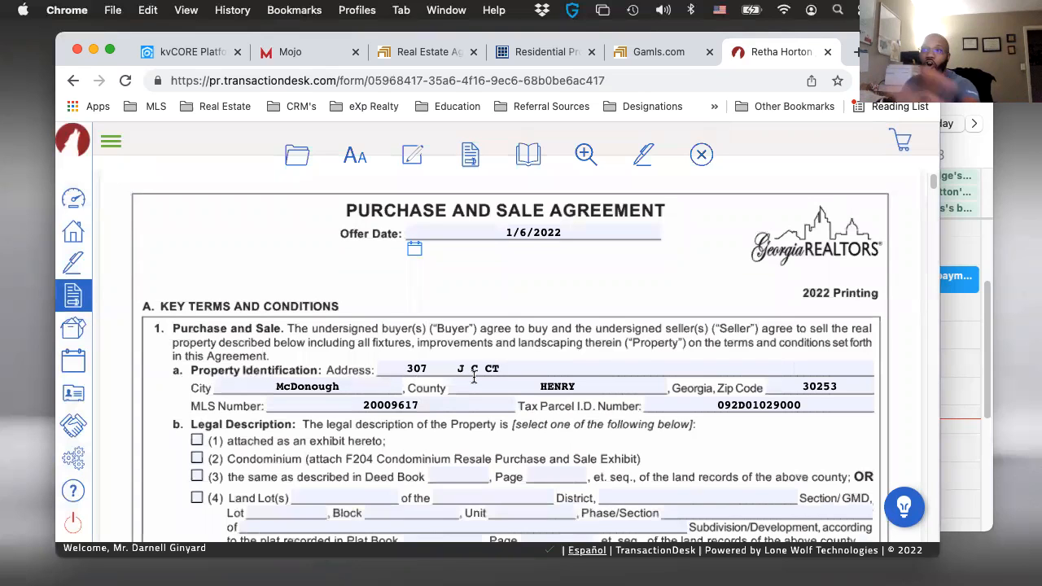
{"action": "scroll", "coordinate": [428, 392], "scroll_direction": "down", "scroll_amount": 3}
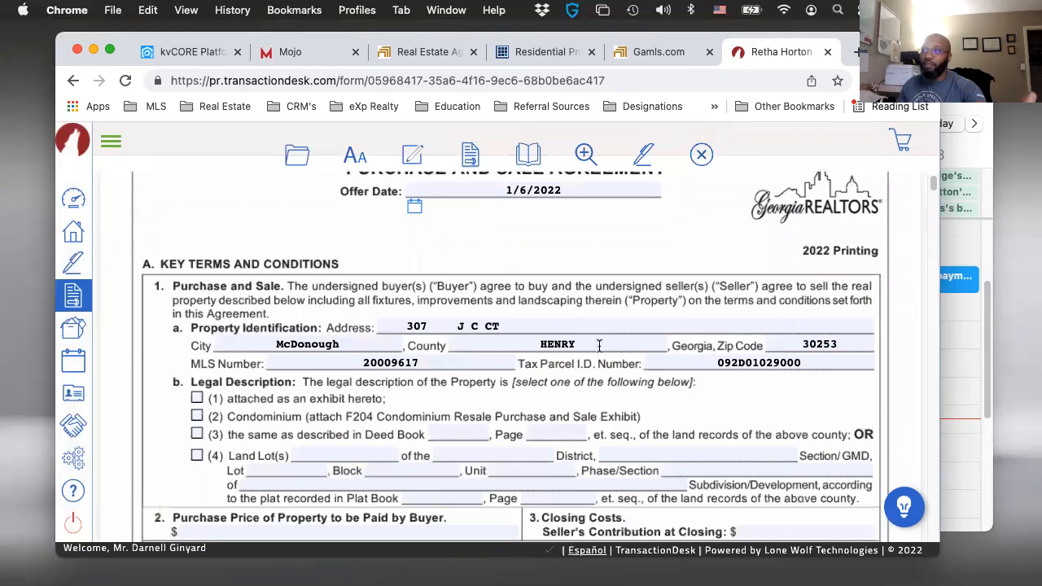
{"action": "scroll", "coordinate": [669, 378], "scroll_direction": "down", "scroll_amount": 2}
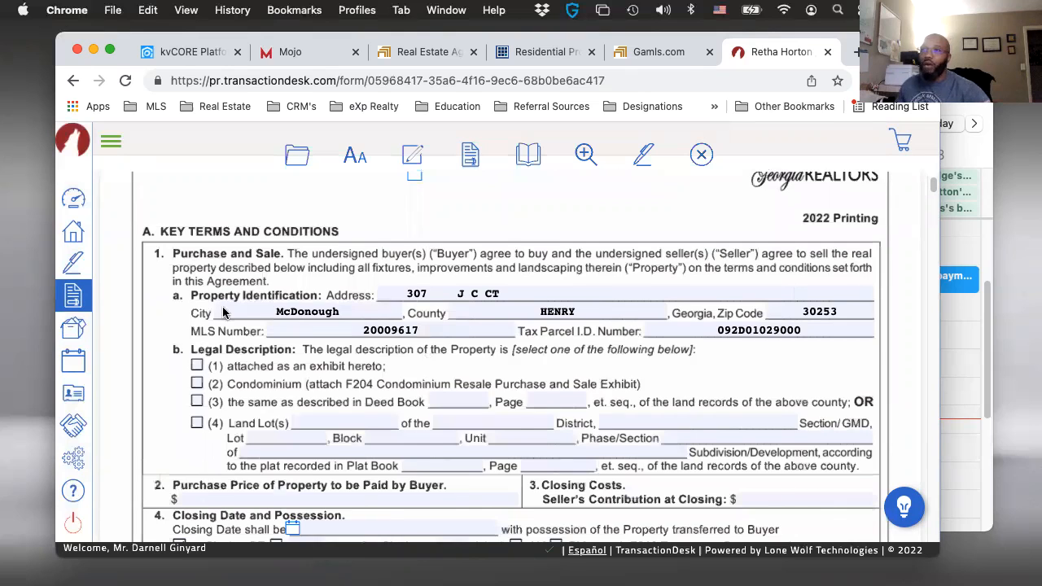
{"action": "scroll", "coordinate": [298, 324], "scroll_direction": "down", "scroll_amount": 8}
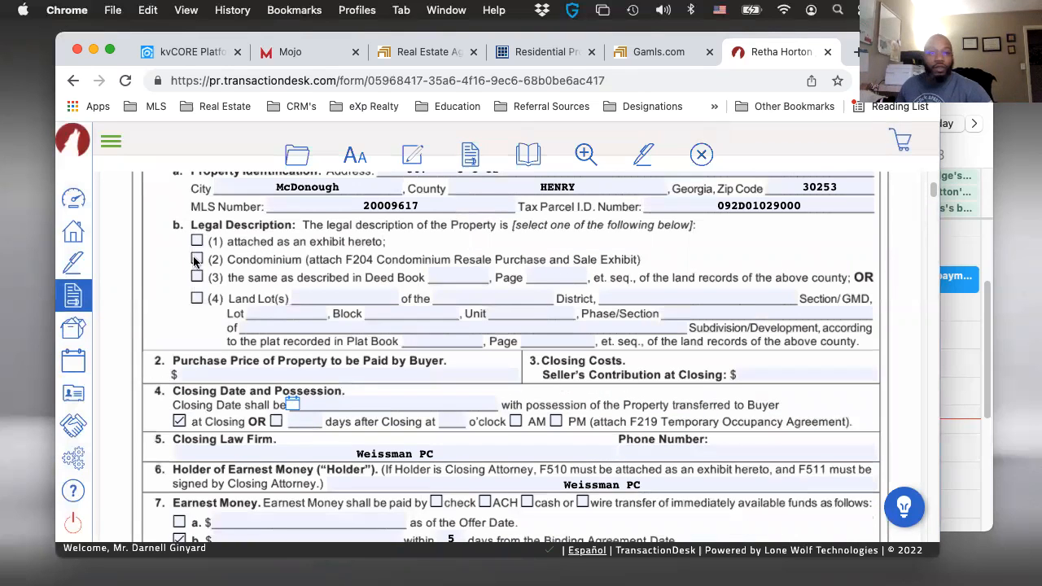
{"action": "left_click", "coordinate": [244, 372]}
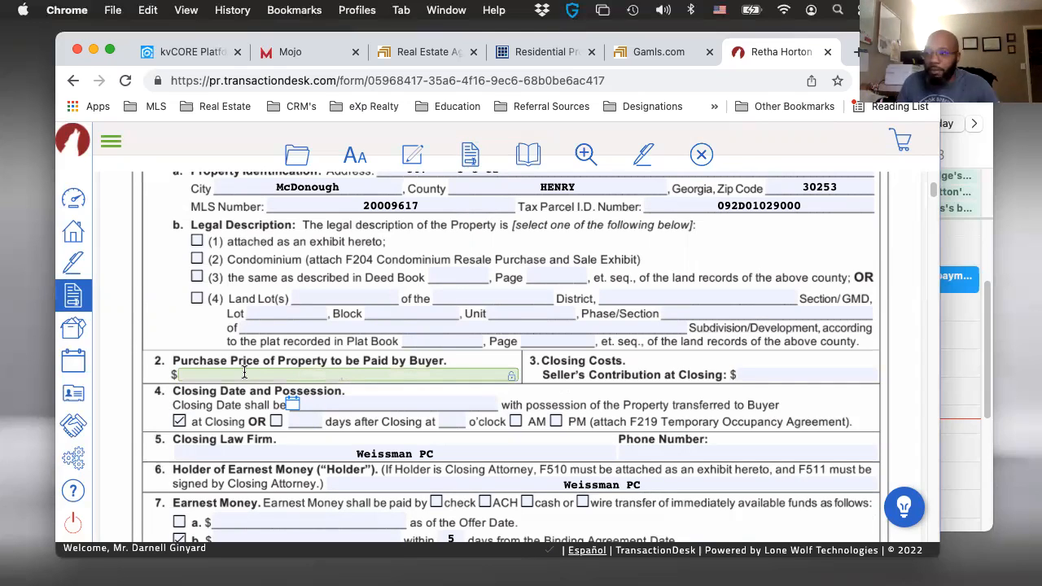
{"action": "type", "text": "230000"}
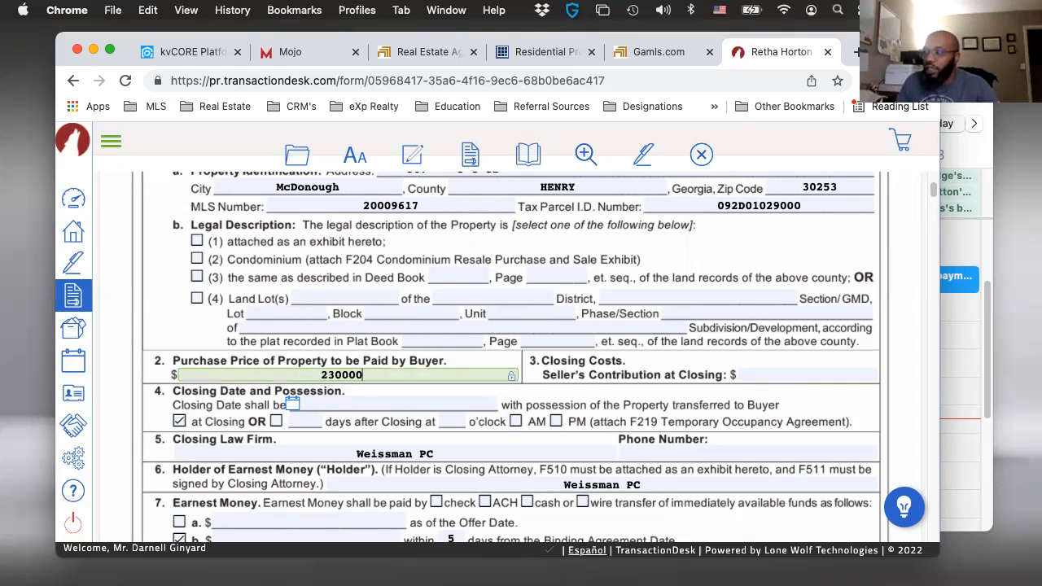
{"action": "key", "text": "Tab"}
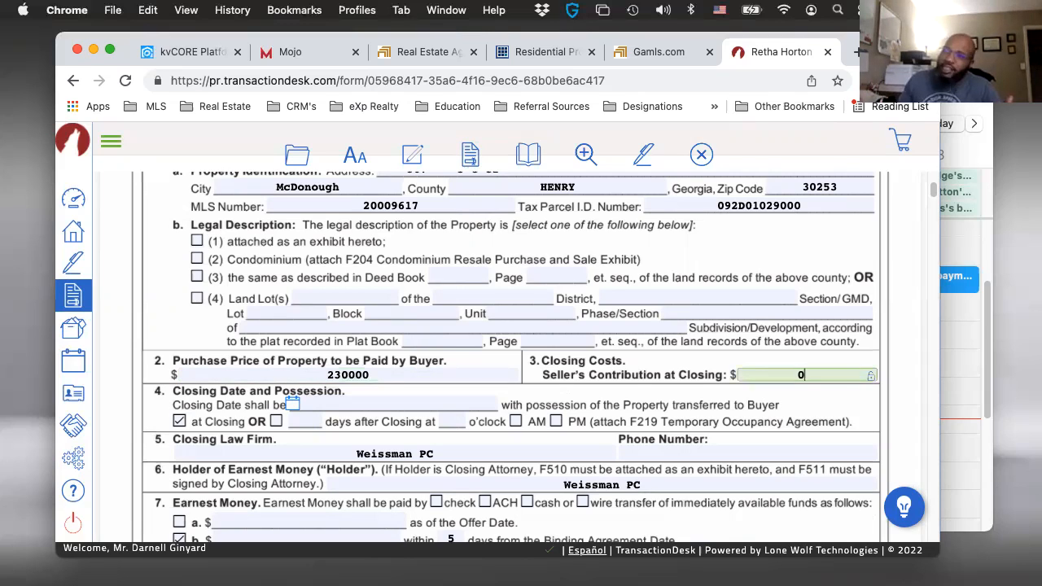
- Set the agreement's closing date to 02/07/2022
{"action": "scroll", "coordinate": [277, 411], "scroll_direction": "down", "scroll_amount": 1}
{"action": "scroll", "coordinate": [236, 399], "scroll_direction": "down", "scroll_amount": 2}
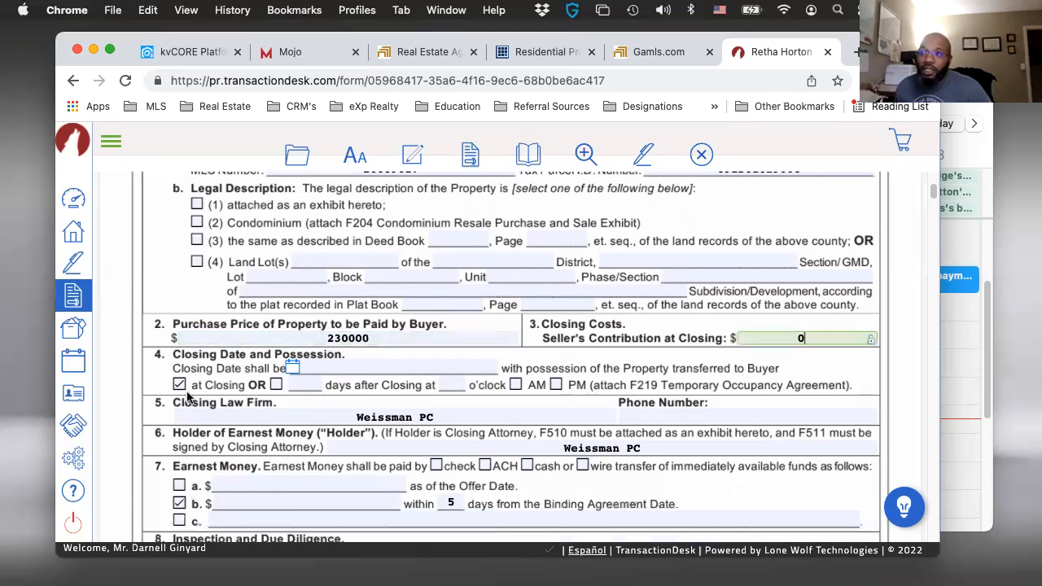
{"action": "left_click", "coordinate": [293, 373]}
{"action": "left_click", "coordinate": [293, 373]}
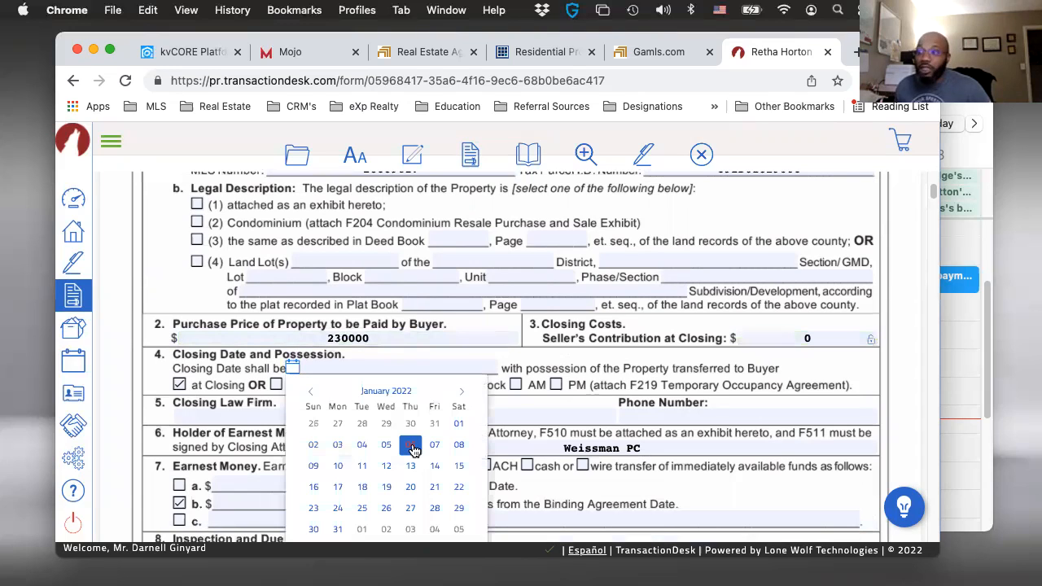
{"action": "left_click", "coordinate": [462, 393]}
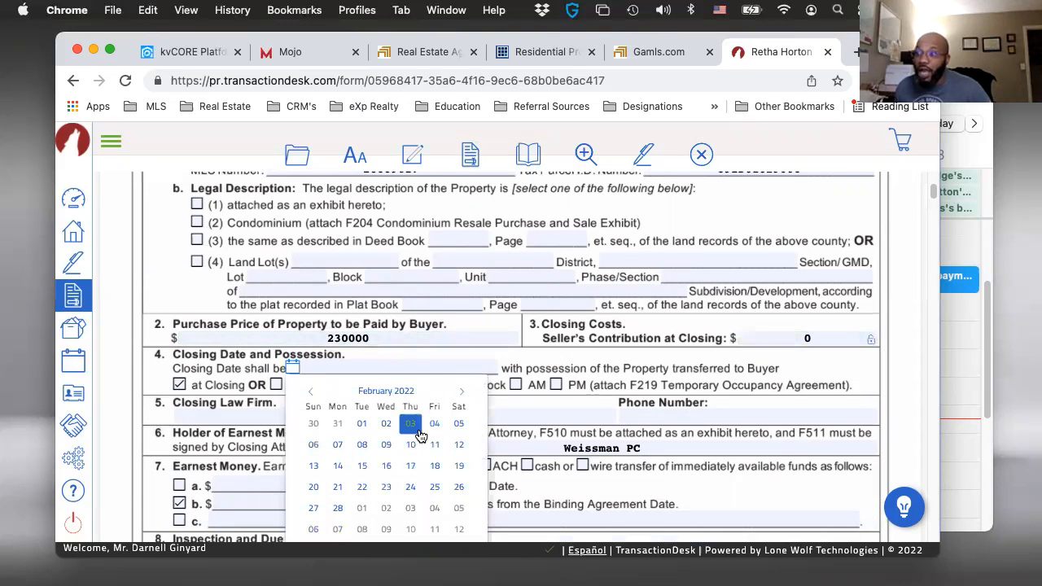
{"action": "left_click", "coordinate": [335, 446]}
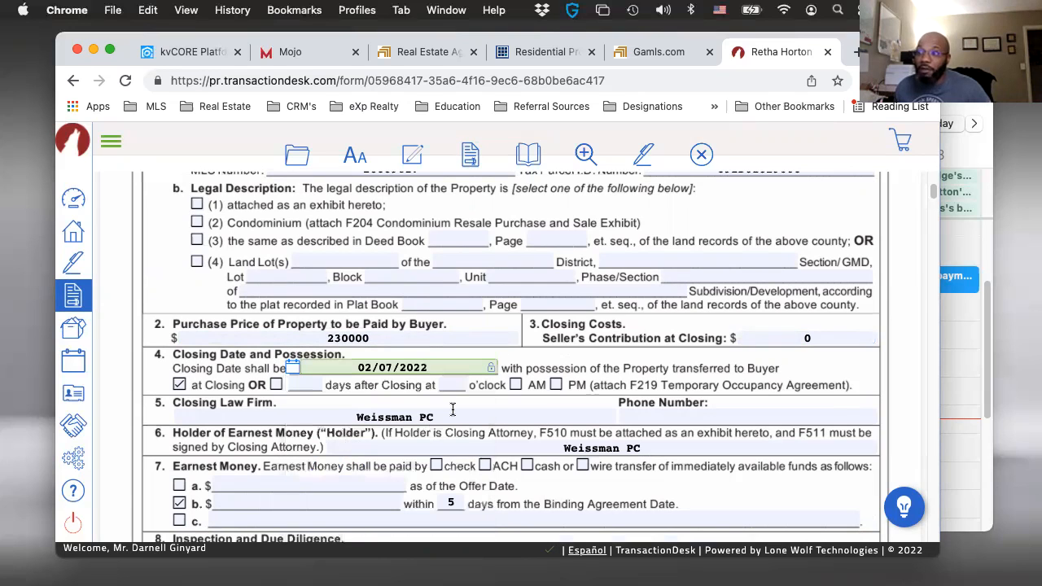
- Enter 2300.00 as the earnest money due within 5 days of the Binding Agreement Date in section 7b
{"action": "scroll", "coordinate": [450, 409], "scroll_direction": "down", "scroll_amount": 1}
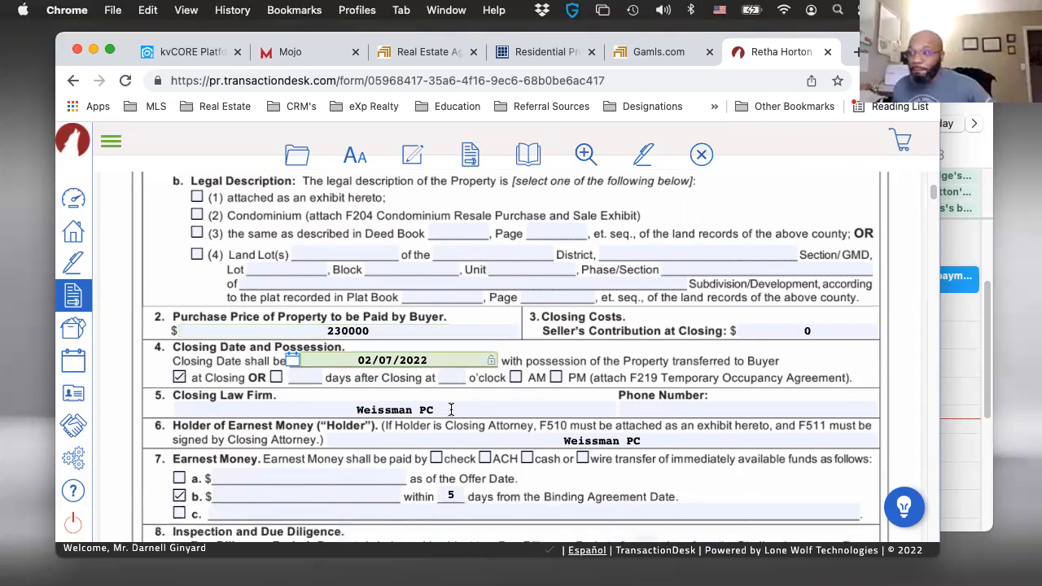
{"action": "scroll", "coordinate": [451, 408], "scroll_direction": "down", "scroll_amount": 1}
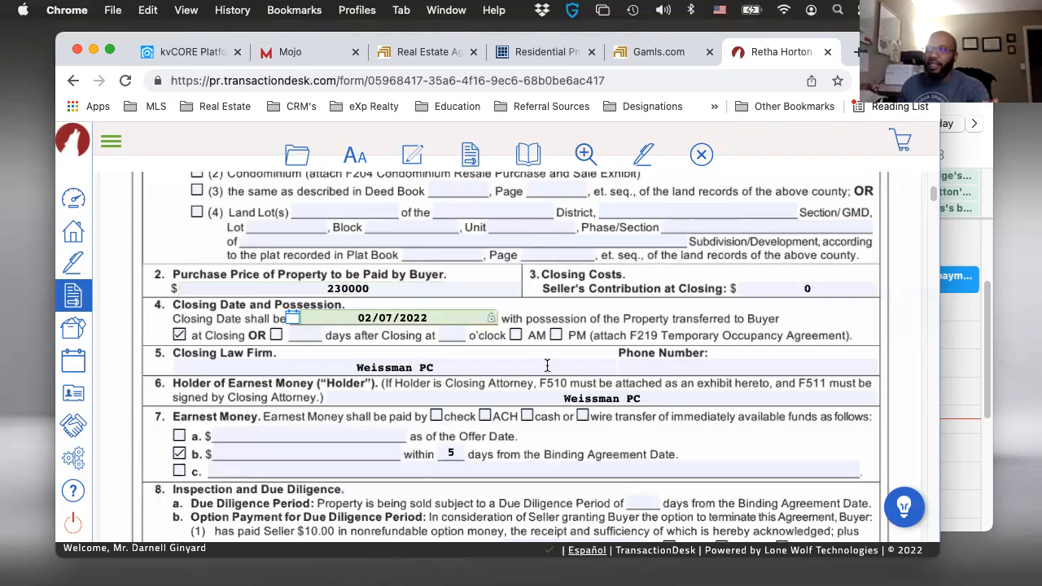
{"action": "scroll", "coordinate": [670, 364], "scroll_direction": "down", "scroll_amount": 1}
{"action": "scroll", "coordinate": [647, 322], "scroll_direction": "down", "scroll_amount": 1}
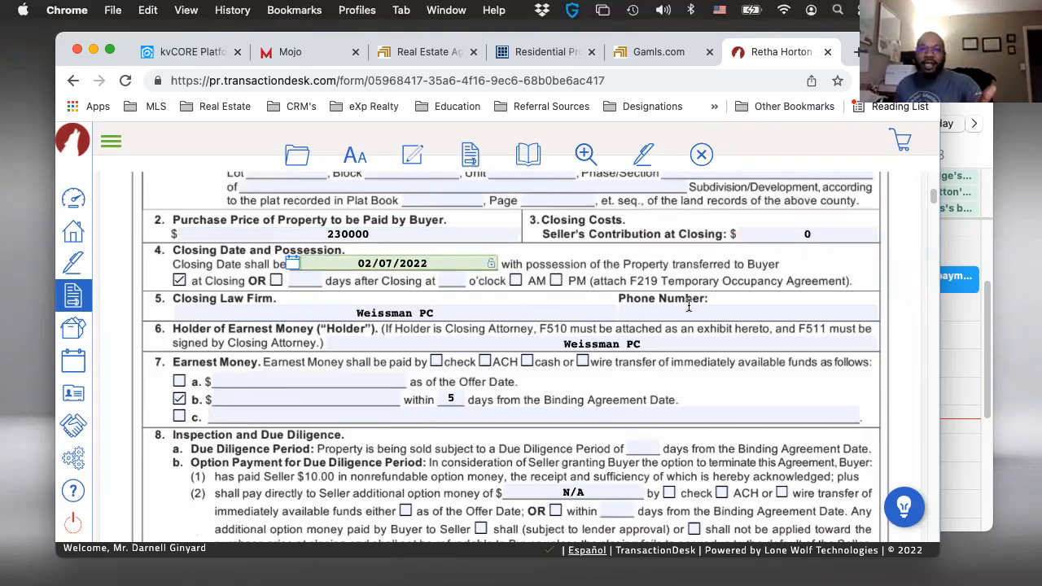
{"action": "scroll", "coordinate": [489, 369], "scroll_direction": "down", "scroll_amount": 1}
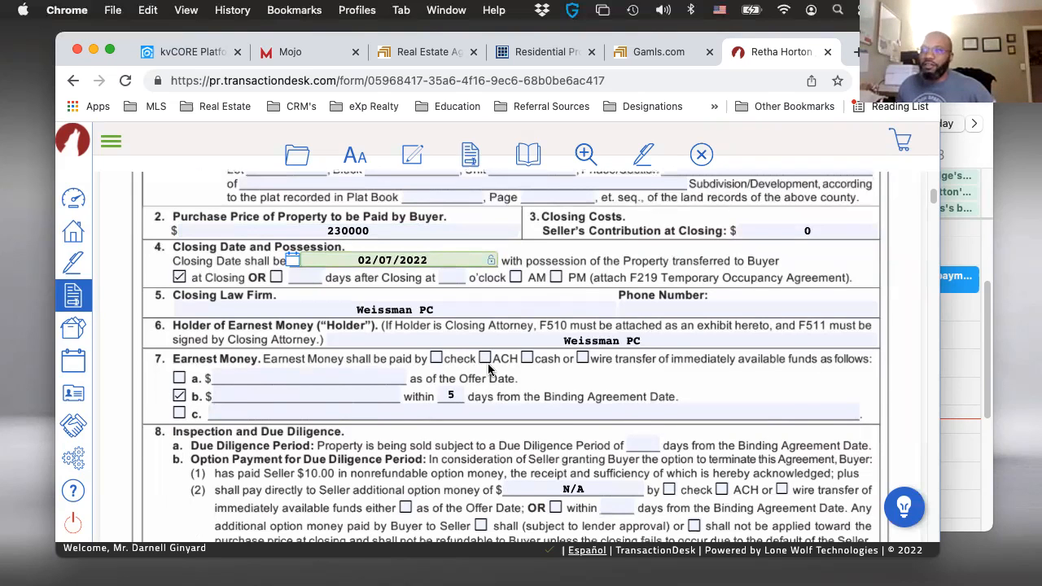
{"action": "scroll", "coordinate": [277, 358], "scroll_direction": "down", "scroll_amount": 1}
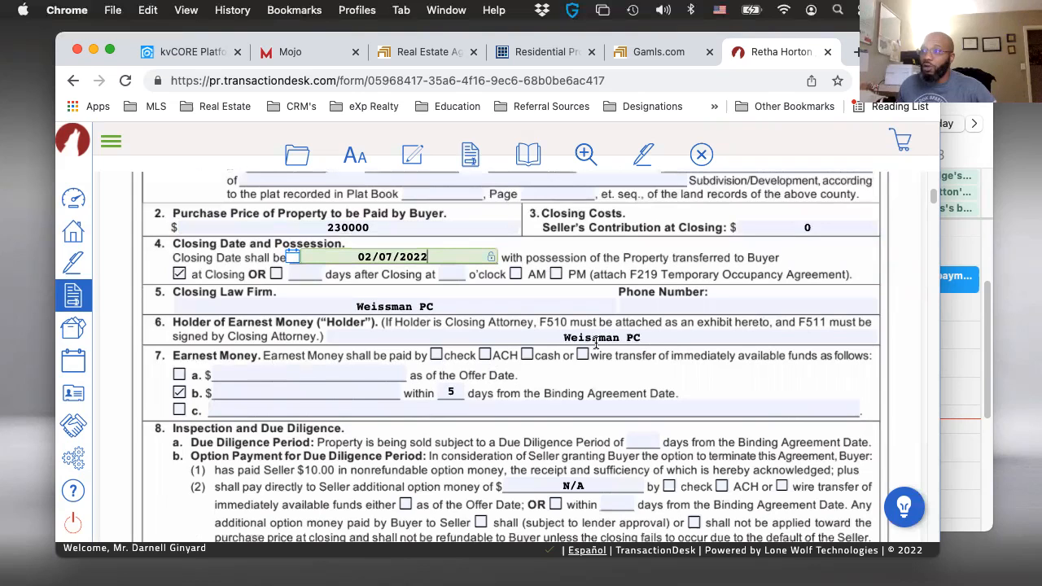
{"action": "scroll", "coordinate": [380, 389], "scroll_direction": "down", "scroll_amount": 2}
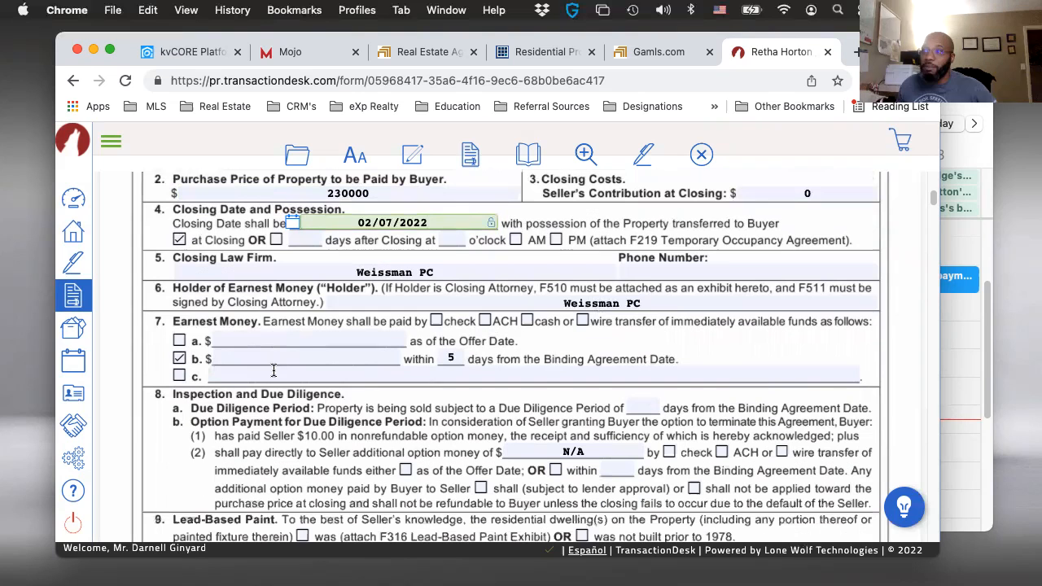
{"action": "left_click", "coordinate": [269, 359]}
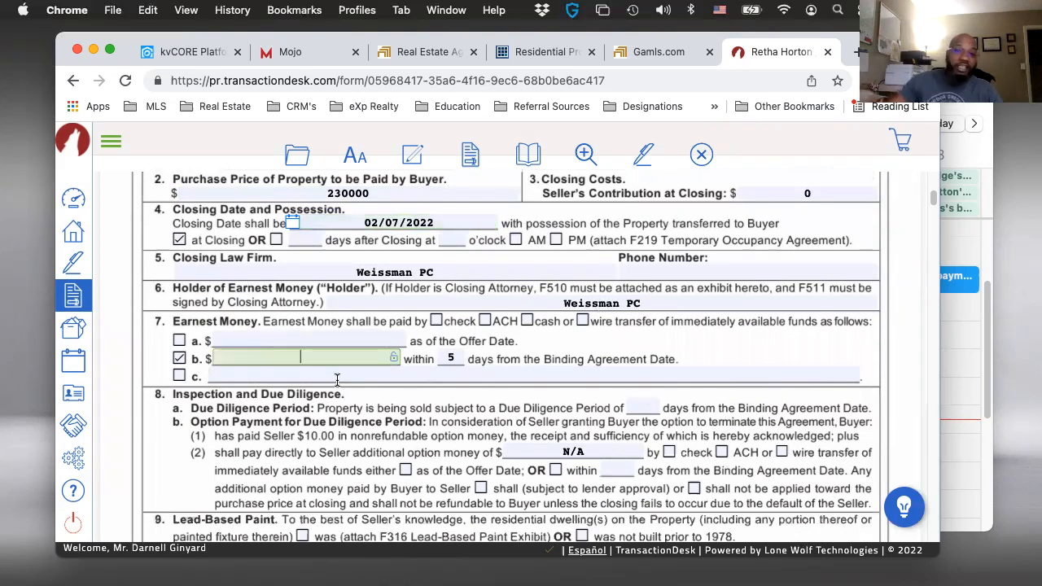
{"action": "type", "text": "230"}
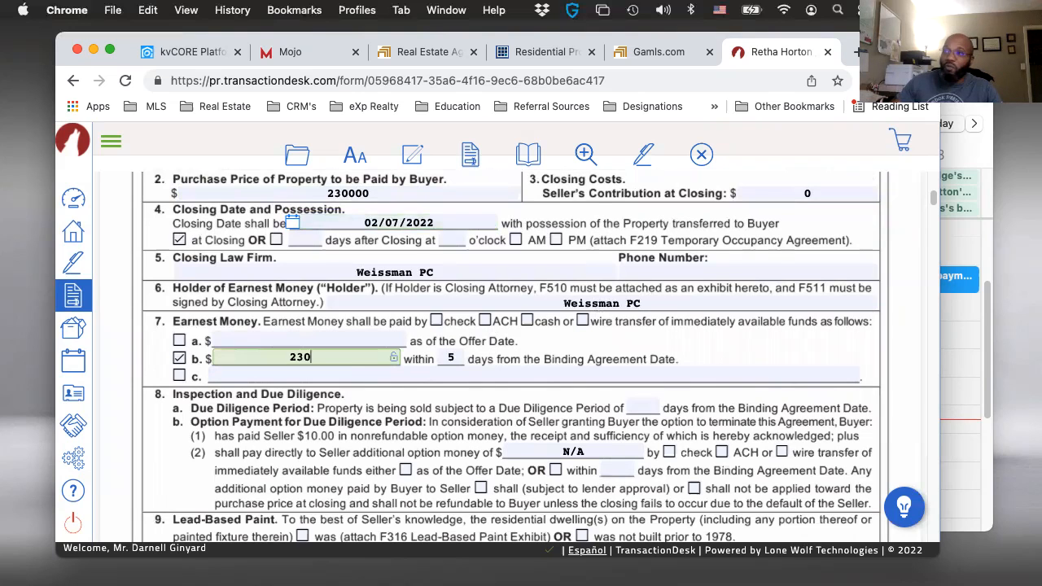
{"action": "type", "text": "0."}
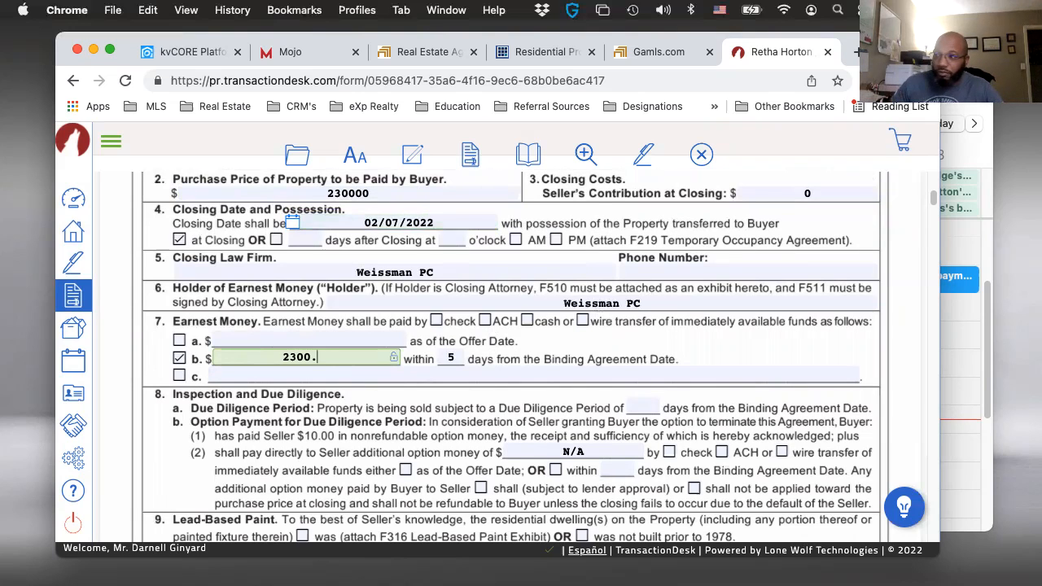
{"action": "type", "text": "00"}
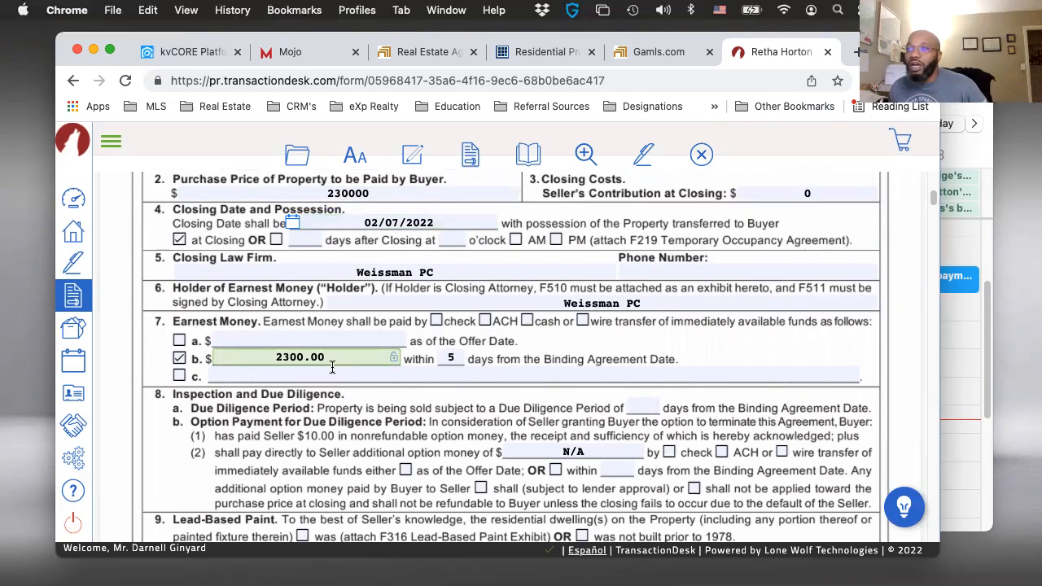
- Set the Due Diligence Period in section 8a of the agreement to 5 days from the Binding Agreement Date
{"action": "scroll", "coordinate": [332, 367], "scroll_direction": "down", "scroll_amount": 1}
{"action": "scroll", "coordinate": [332, 367], "scroll_direction": "down", "scroll_amount": 1}
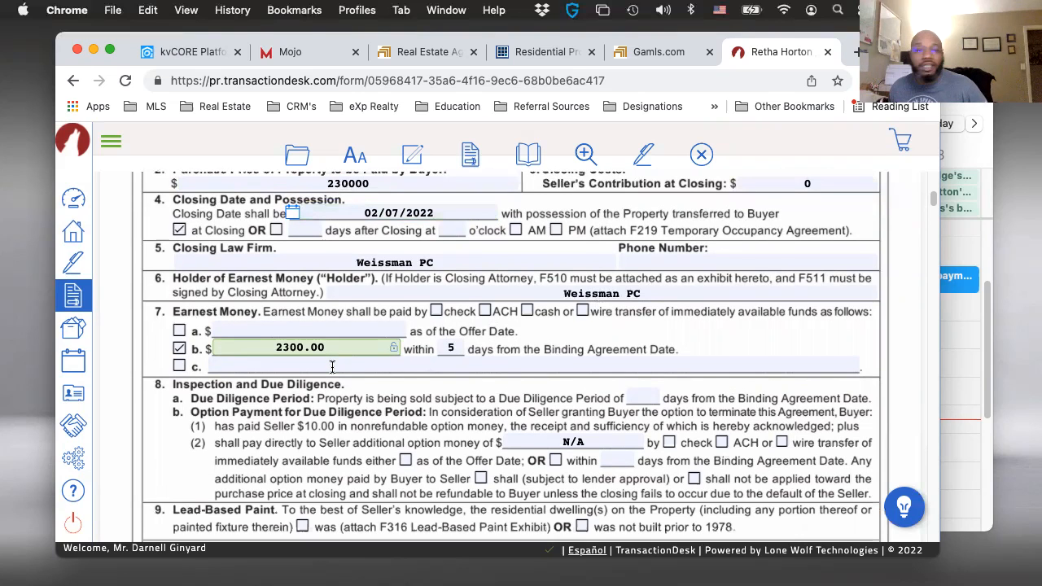
{"action": "scroll", "coordinate": [360, 471], "scroll_direction": "down", "scroll_amount": 1}
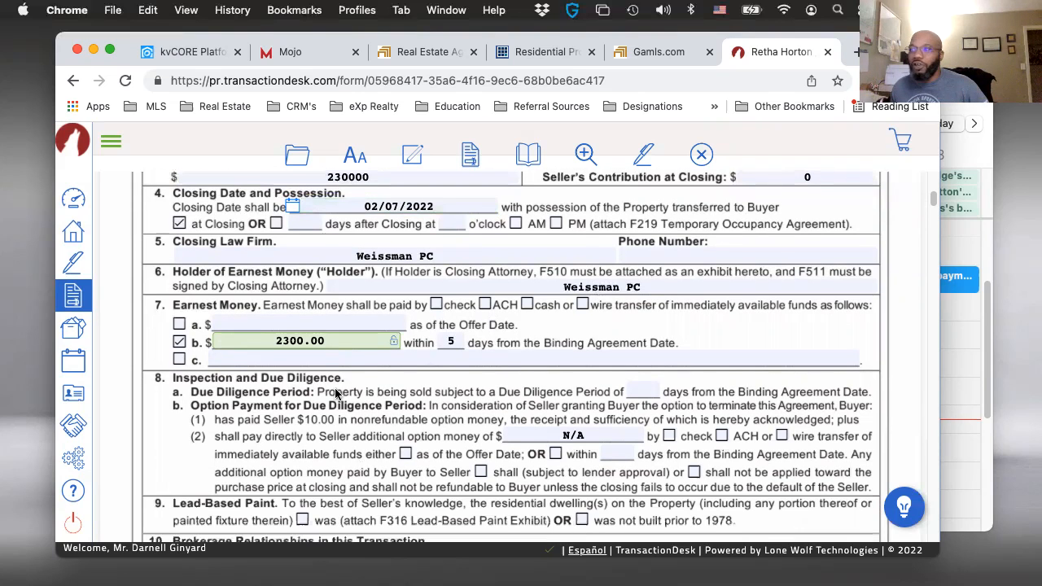
{"action": "scroll", "coordinate": [466, 392], "scroll_direction": "down", "scroll_amount": 2}
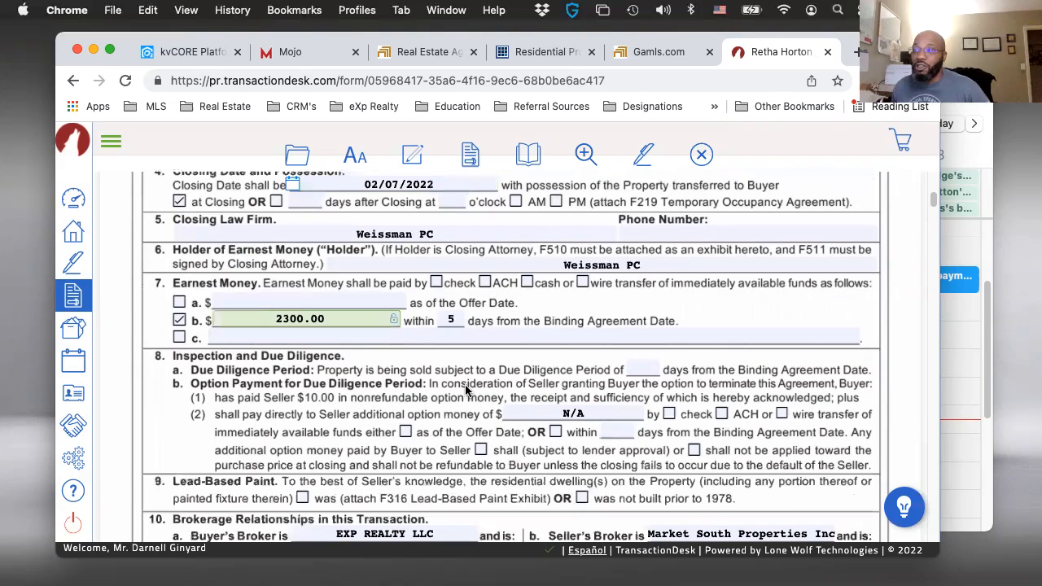
{"action": "scroll", "coordinate": [628, 365], "scroll_direction": "down", "scroll_amount": 1}
{"action": "left_click", "coordinate": [629, 365]}
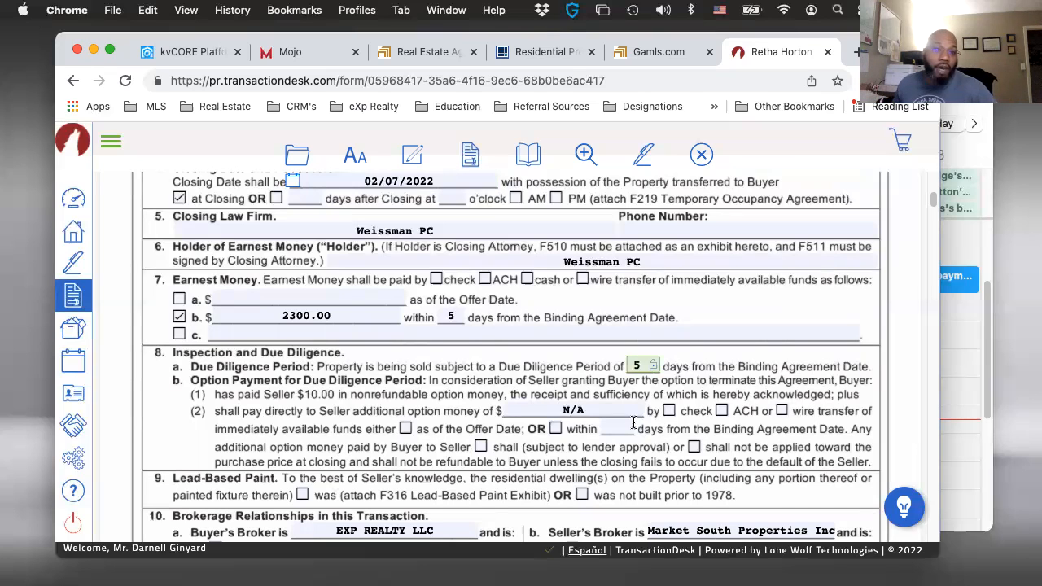
- Mark the Seller's Broker as representing Seller as a client in the Brokerage Relationships section
{"action": "scroll", "coordinate": [616, 423], "scroll_direction": "down", "scroll_amount": 2}
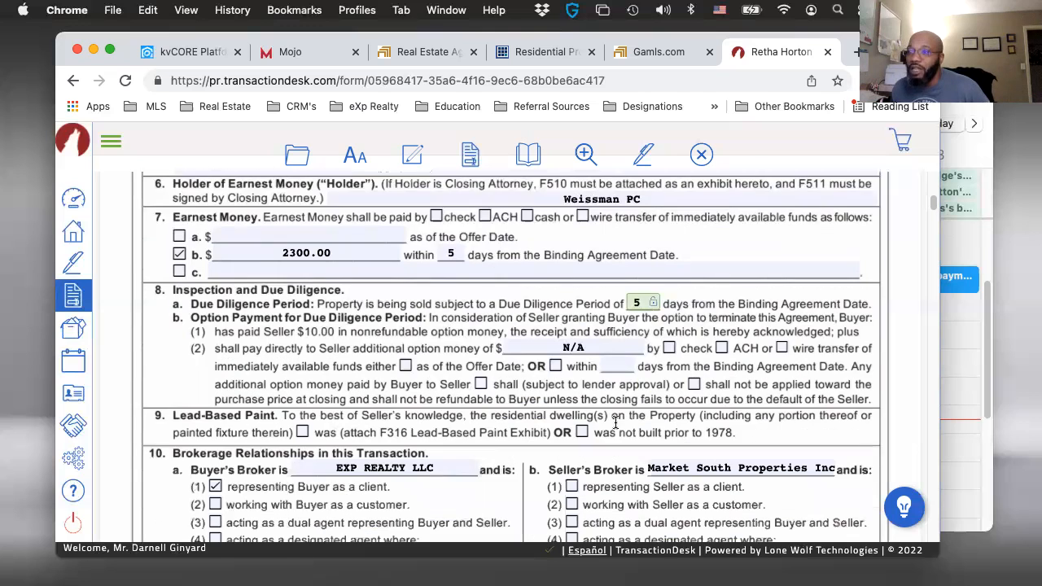
{"action": "scroll", "coordinate": [615, 423], "scroll_direction": "down", "scroll_amount": 5}
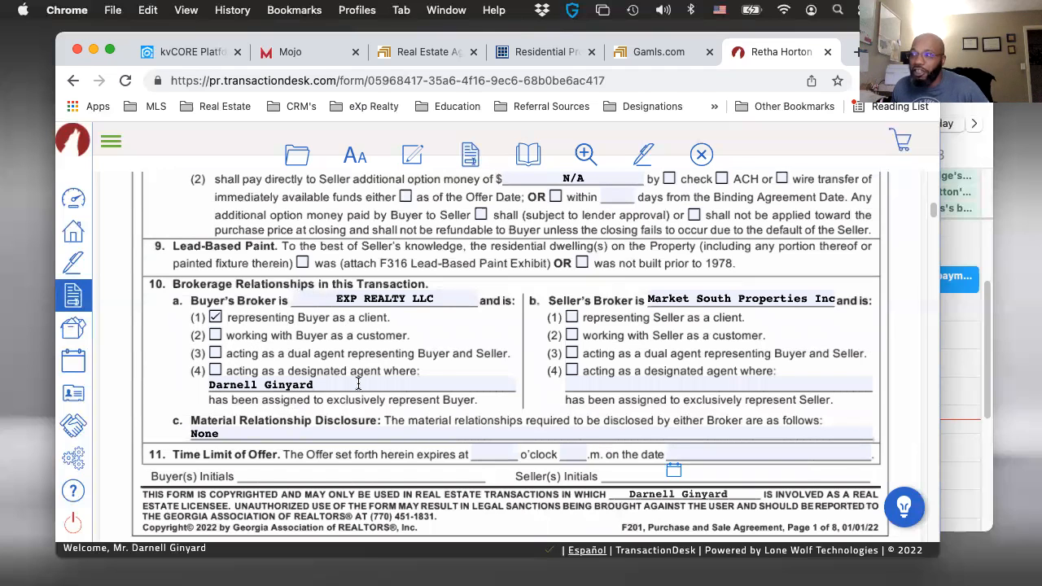
{"action": "left_click", "coordinate": [571, 318]}
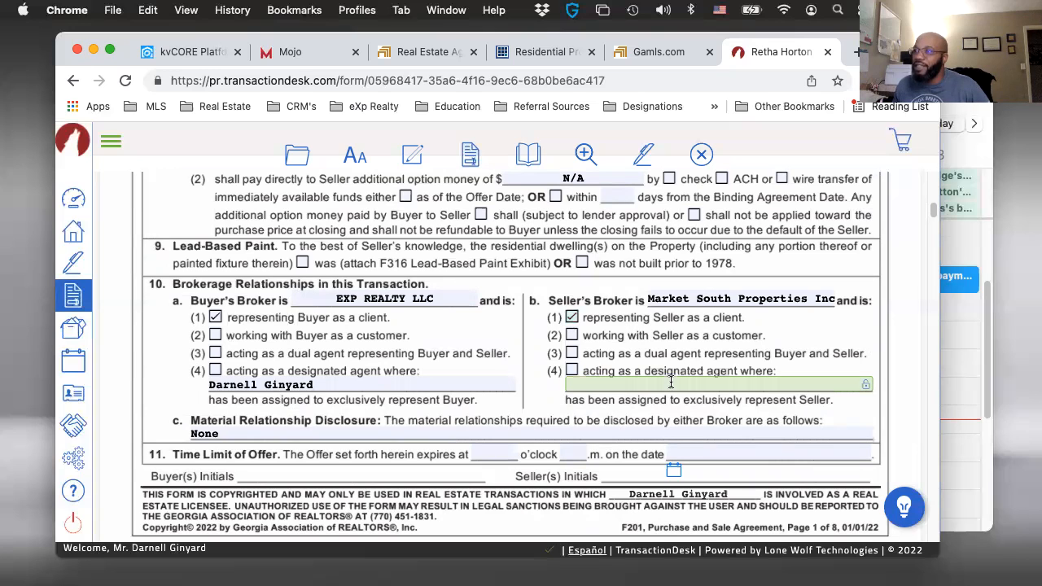
- Review the agreement's relationship disclosure, offer time limit, exhibits and addenda, special stipulations, signature blocks, broker contact details and Binding Agreement Date
{"action": "scroll", "coordinate": [691, 378], "scroll_direction": "down", "scroll_amount": 1}
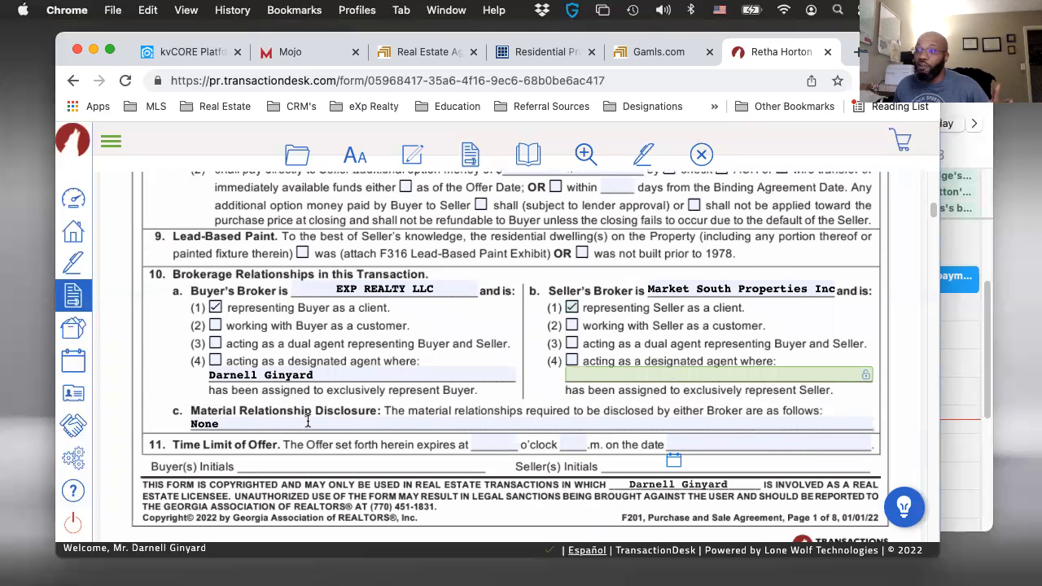
{"action": "scroll", "coordinate": [308, 420], "scroll_direction": "down", "scroll_amount": 3}
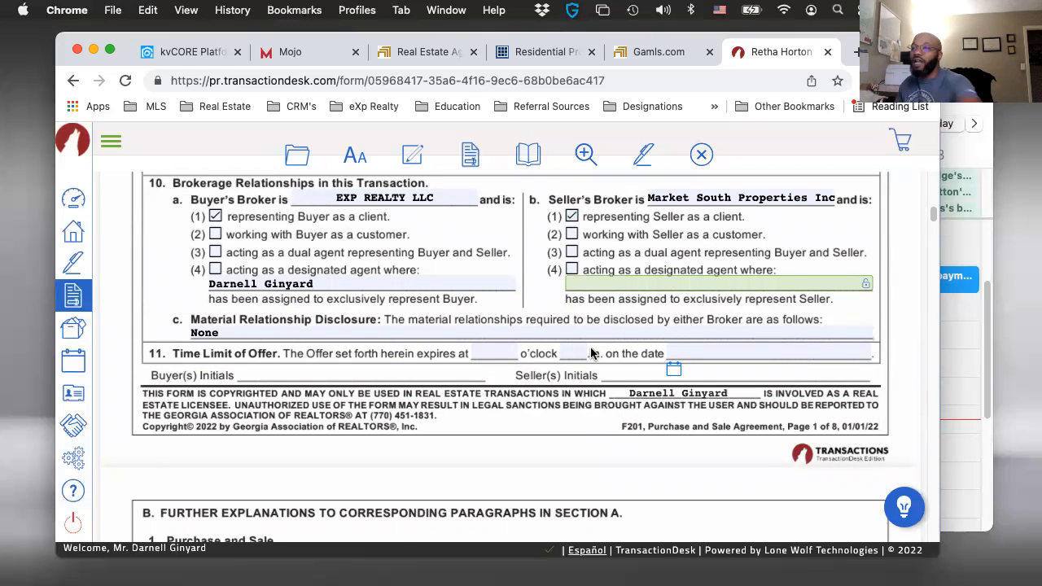
{"action": "scroll", "coordinate": [578, 362], "scroll_direction": "down", "scroll_amount": 20}
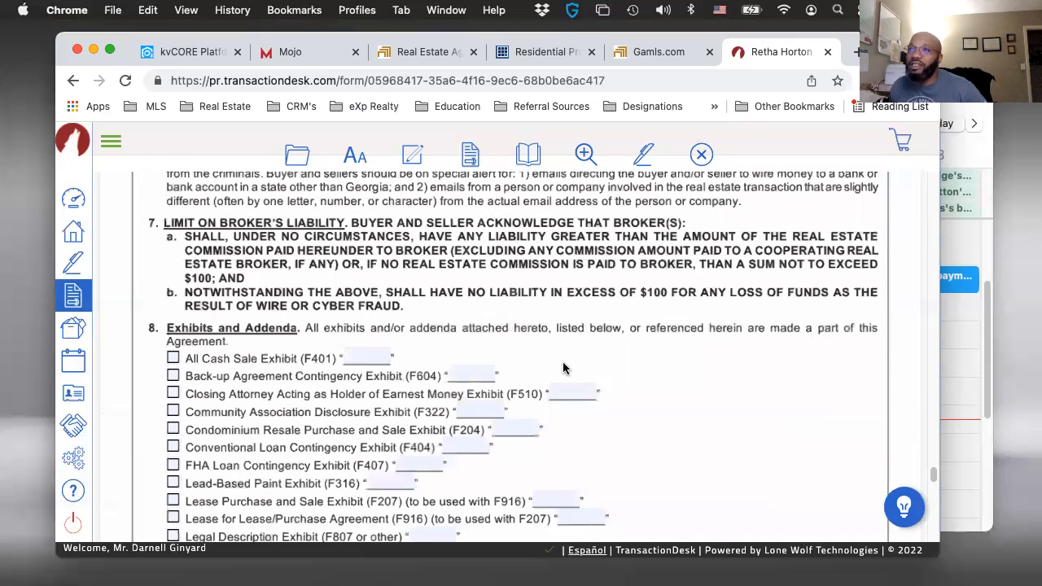
{"action": "scroll", "coordinate": [564, 369], "scroll_direction": "up", "scroll_amount": 1}
{"action": "scroll", "coordinate": [564, 369], "scroll_direction": "down", "scroll_amount": 5}
{"action": "scroll", "coordinate": [561, 366], "scroll_direction": "down", "scroll_amount": 4}
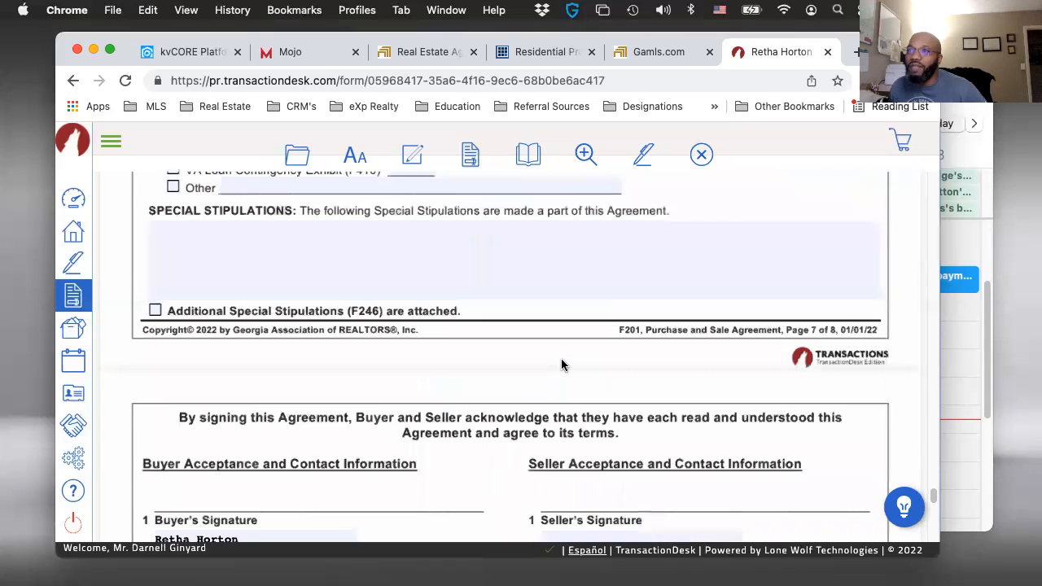
{"action": "scroll", "coordinate": [380, 273], "scroll_direction": "up", "scroll_amount": 1}
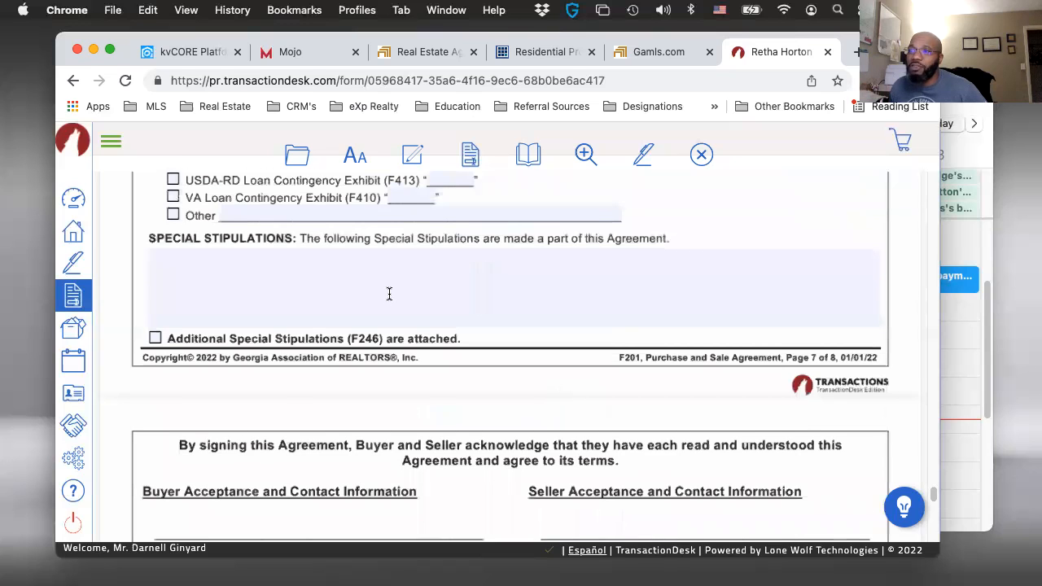
{"action": "scroll", "coordinate": [410, 324], "scroll_direction": "down", "scroll_amount": 3}
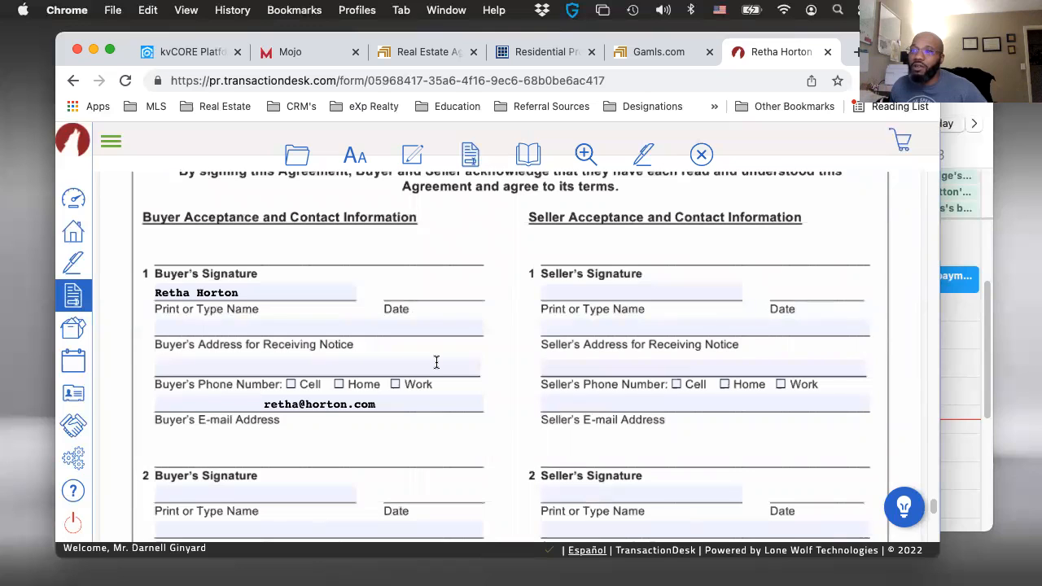
{"action": "scroll", "coordinate": [423, 372], "scroll_direction": "down", "scroll_amount": 3}
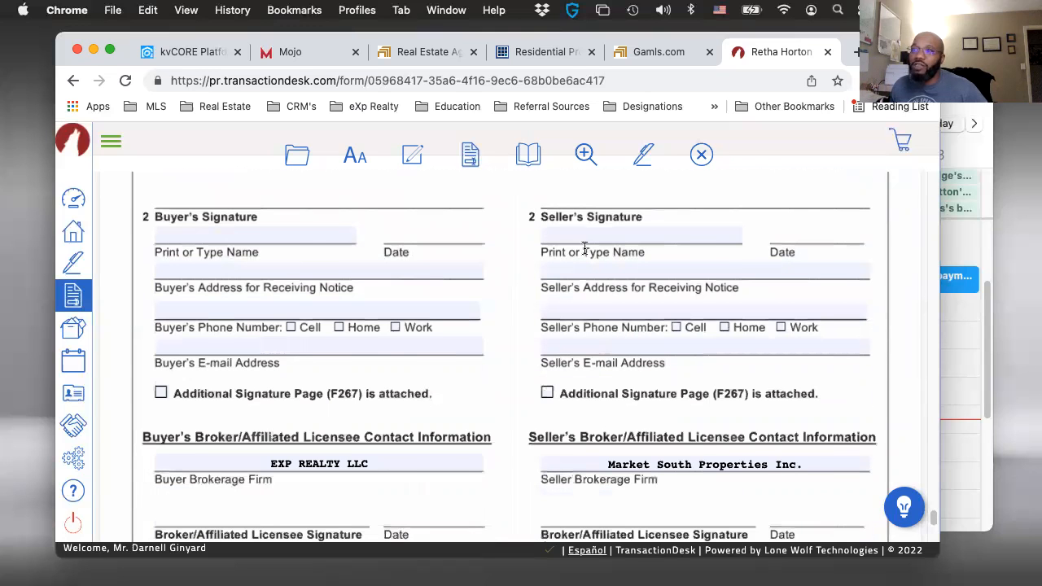
{"action": "scroll", "coordinate": [424, 398], "scroll_direction": "down", "scroll_amount": 3}
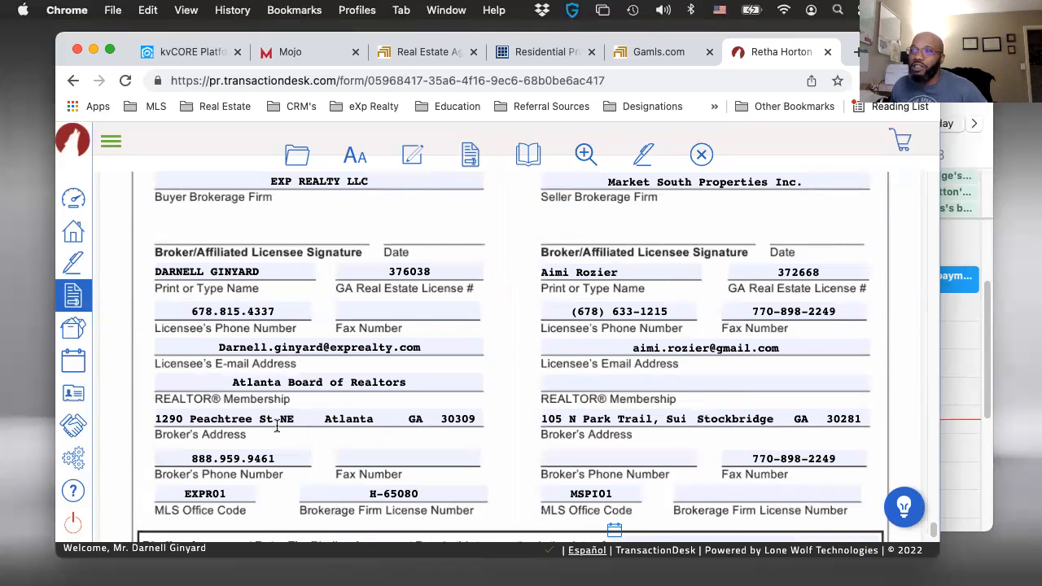
{"action": "scroll", "coordinate": [330, 435], "scroll_direction": "down", "scroll_amount": 2}
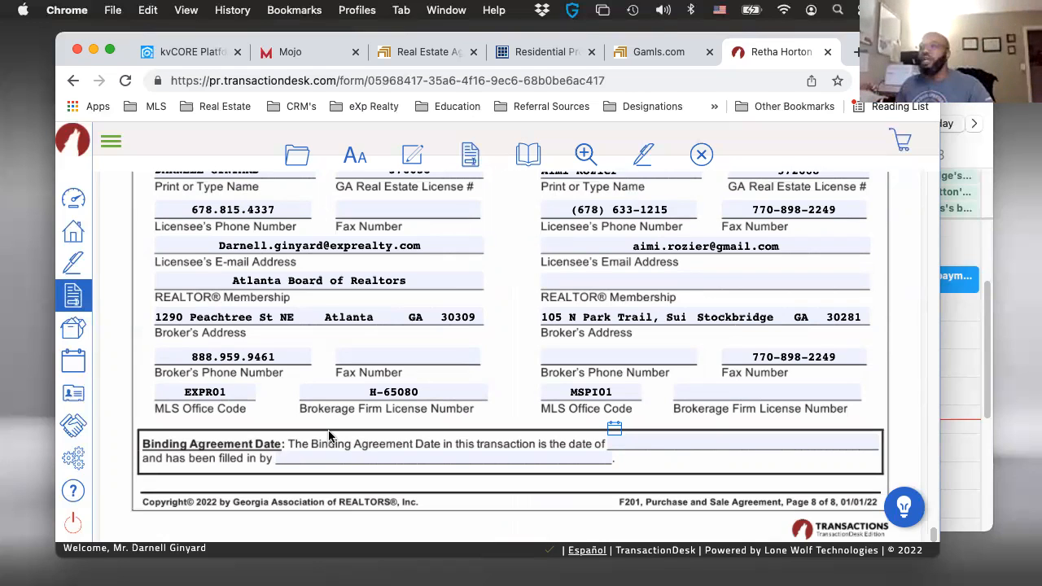
{"action": "scroll", "coordinate": [329, 435], "scroll_direction": "up", "scroll_amount": 5}
{"action": "scroll", "coordinate": [330, 435], "scroll_direction": "up", "scroll_amount": 10}
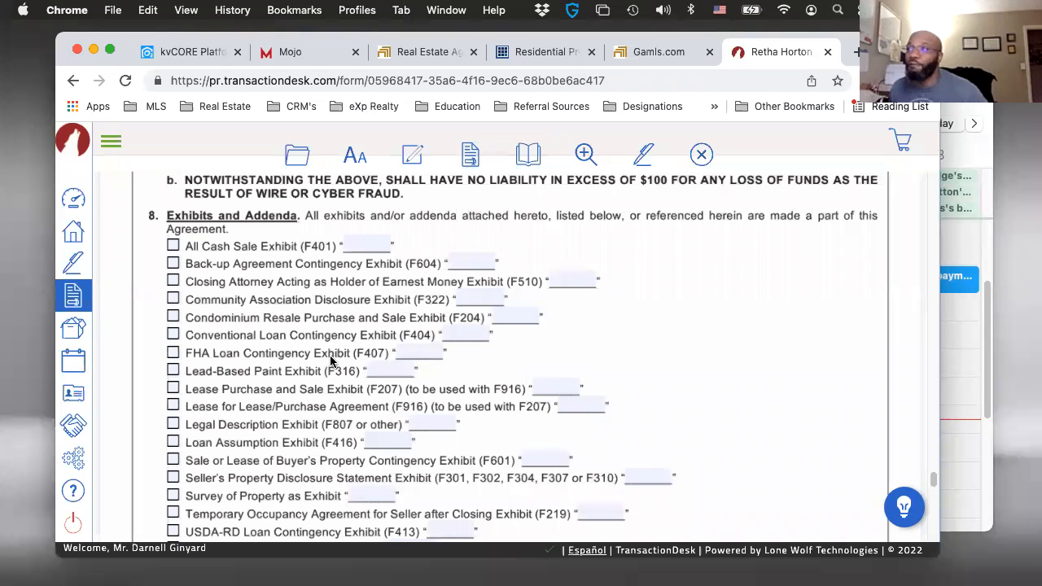
{"action": "scroll", "coordinate": [491, 363], "scroll_direction": "down", "scroll_amount": 10}
- Switch to the Gamls.com browser tab and open the fmls.com website there
{"action": "left_click", "coordinate": [649, 53]}
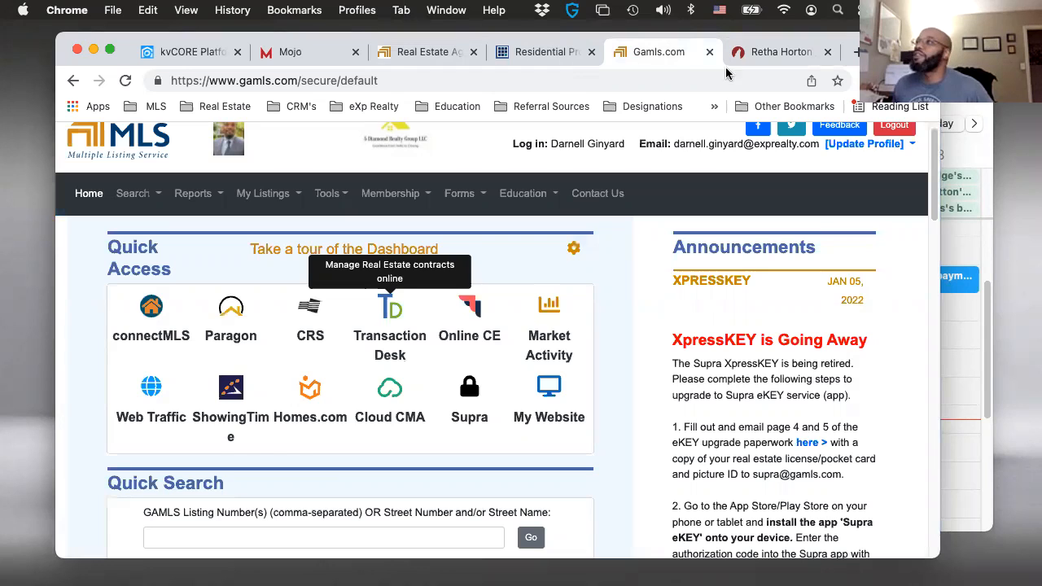
{"action": "left_click", "coordinate": [769, 52]}
{"action": "left_click", "coordinate": [639, 59]}
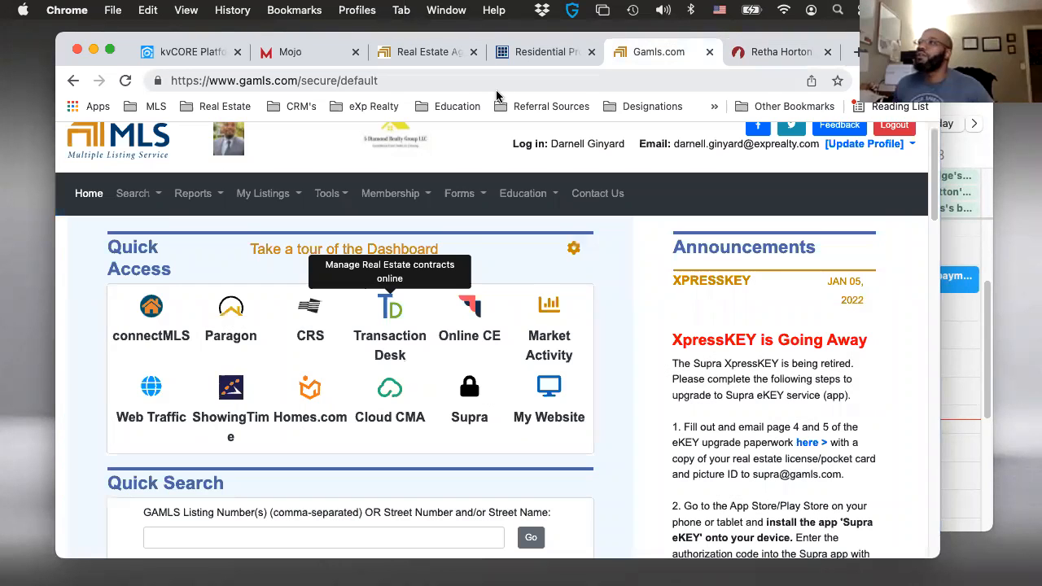
{"action": "left_click", "coordinate": [467, 81]}
{"action": "type", "text": "fm"}
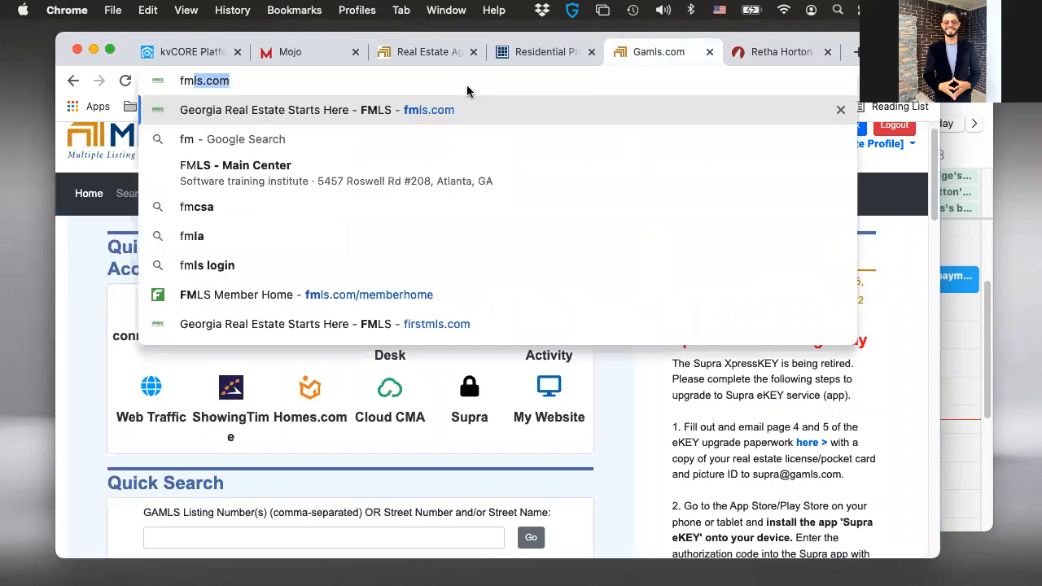
{"action": "key", "text": "Return"}
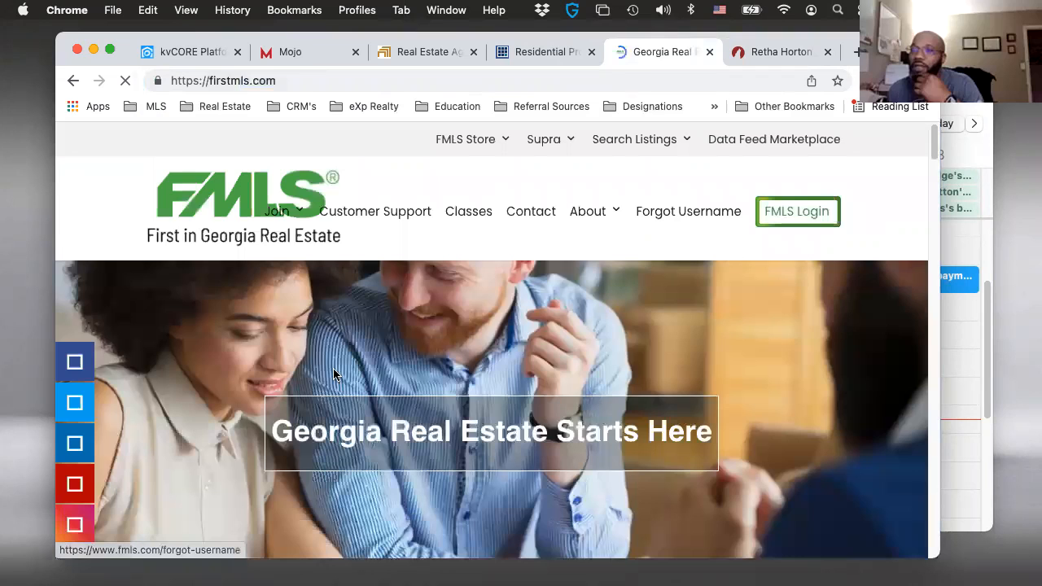
- Try to sign in to FMLS with the saved login credentials
{"action": "scroll", "coordinate": [452, 397], "scroll_direction": "down", "scroll_amount": 3}
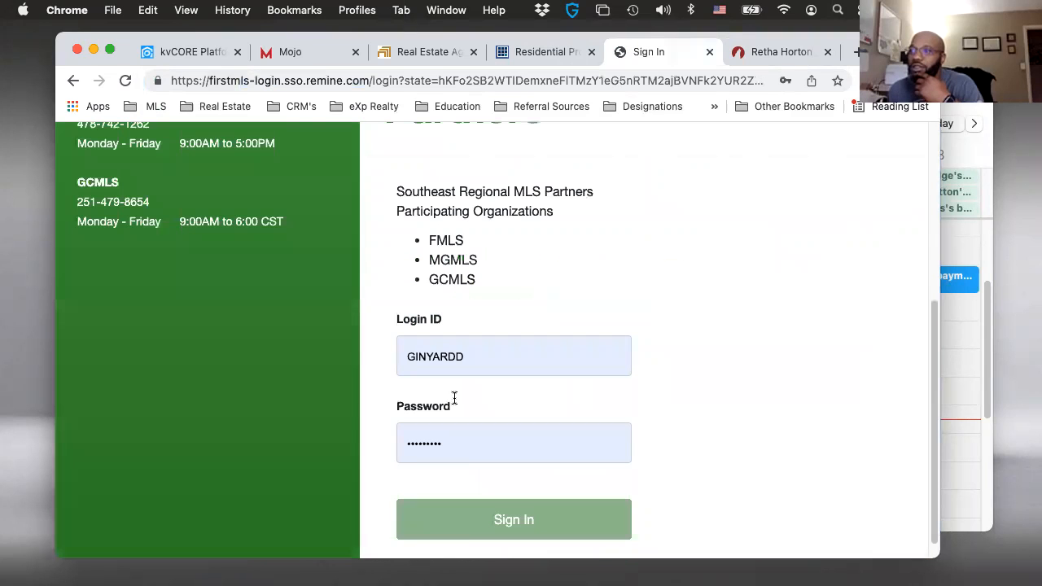
{"action": "left_click", "coordinate": [497, 527]}
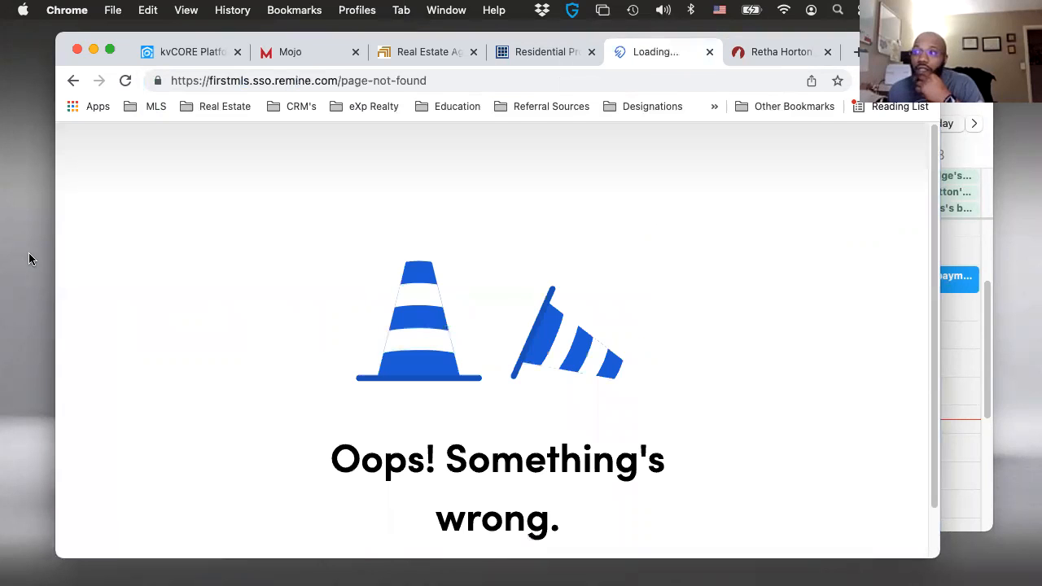
{"action": "left_click_drag", "start_coordinate": [427, 84], "coordinate": [274, 79]}
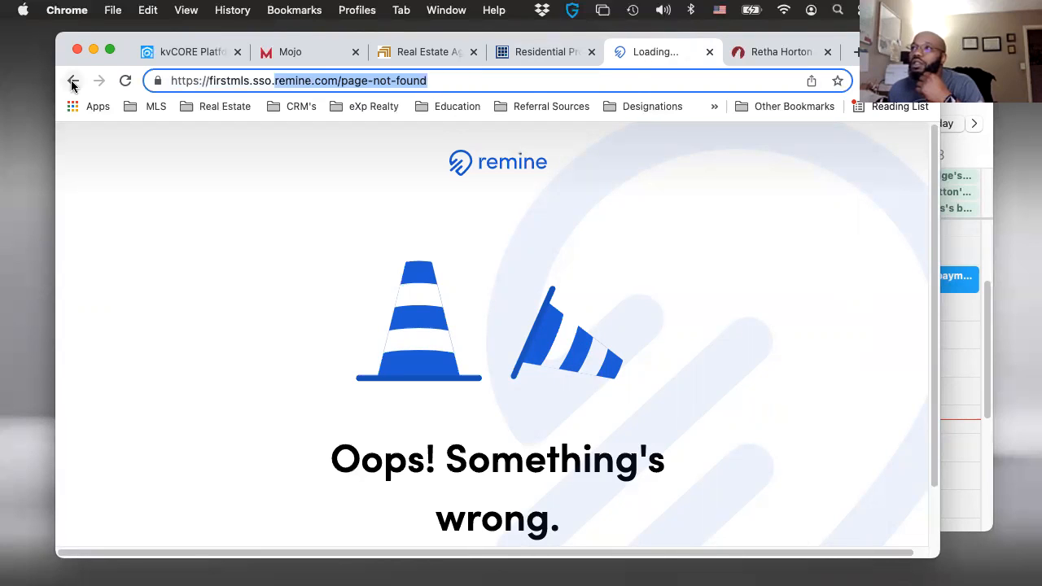
{"action": "key", "text": "Return"}
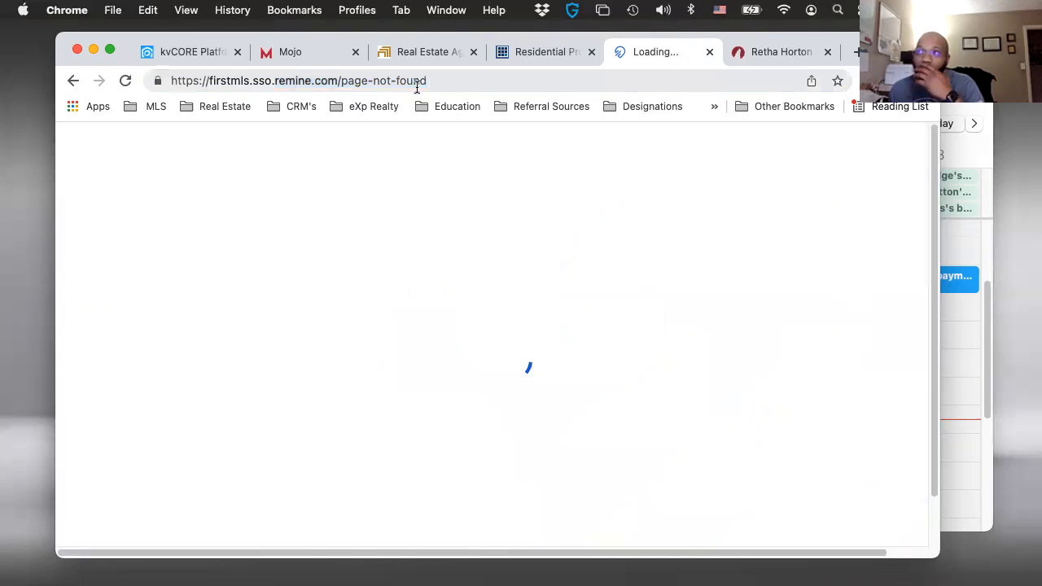
- Return to the Southeast Regional MLS Partners sign-in page and sign in with the saved credentials to reach the FMLS member home
{"action": "left_click", "coordinate": [72, 81]}
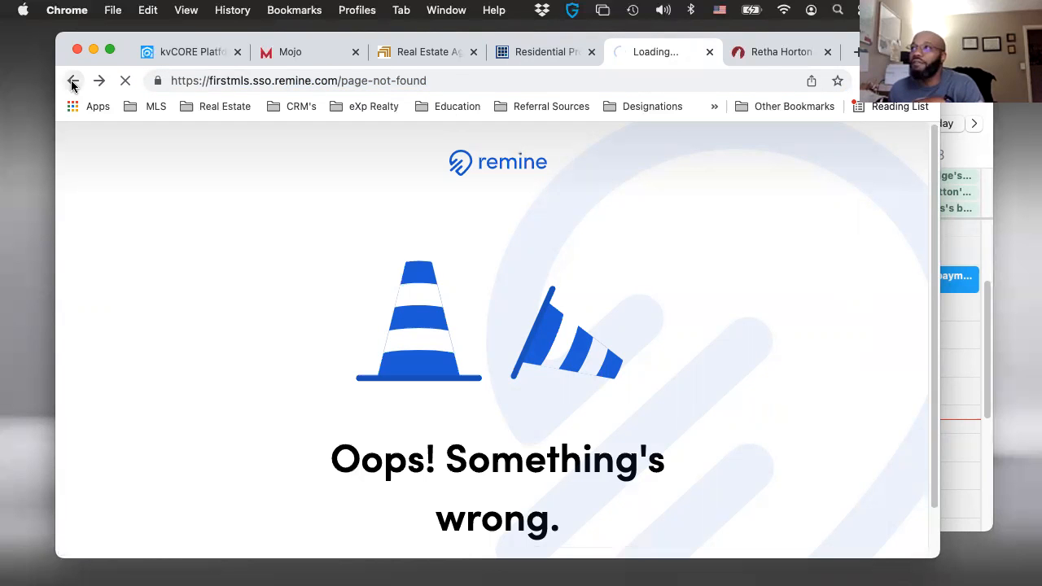
{"action": "scroll", "coordinate": [599, 328], "scroll_direction": "down", "scroll_amount": 2}
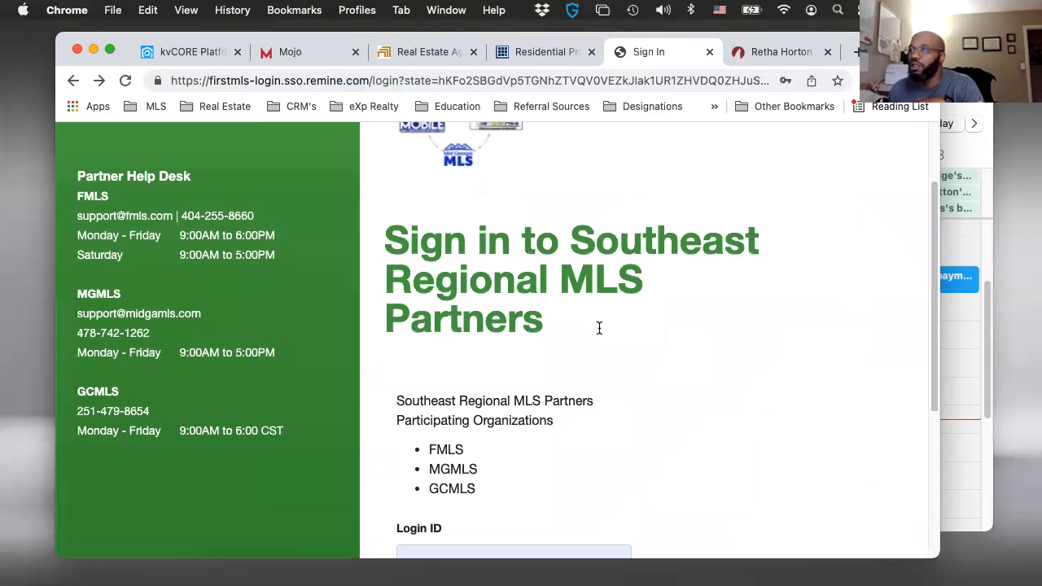
{"action": "scroll", "coordinate": [540, 381], "scroll_direction": "down", "scroll_amount": 4}
{"action": "left_click", "coordinate": [510, 499]}
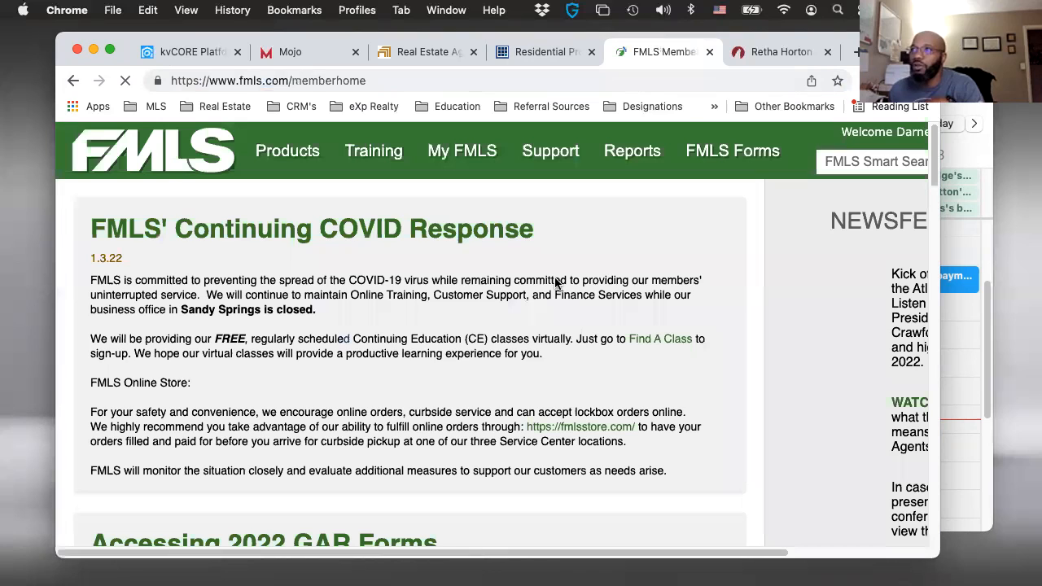
- Open Remine from the FMLS products
{"action": "left_click", "coordinate": [303, 154]}
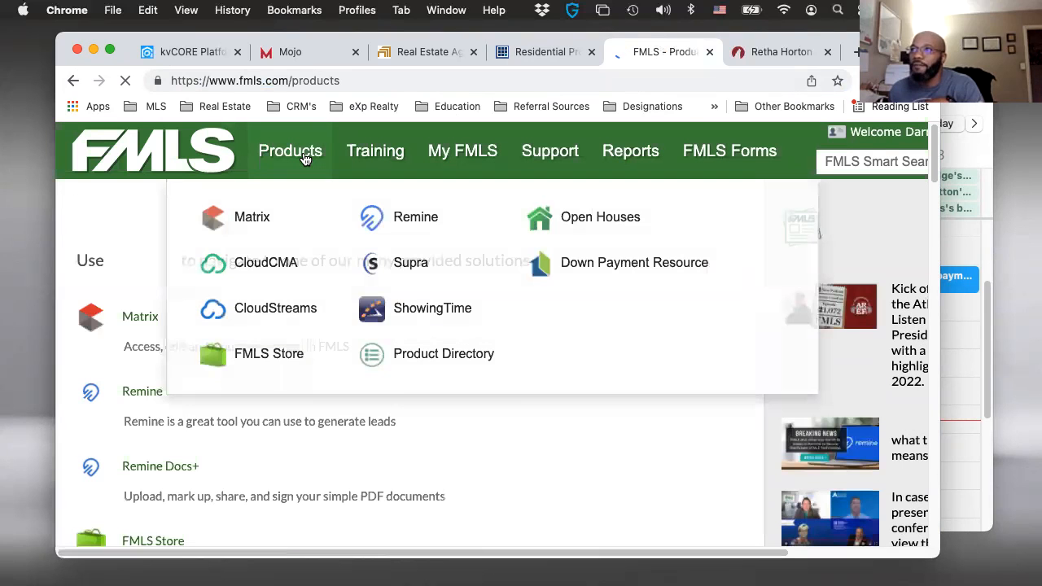
{"action": "mouse_move", "coordinate": [306, 159]}
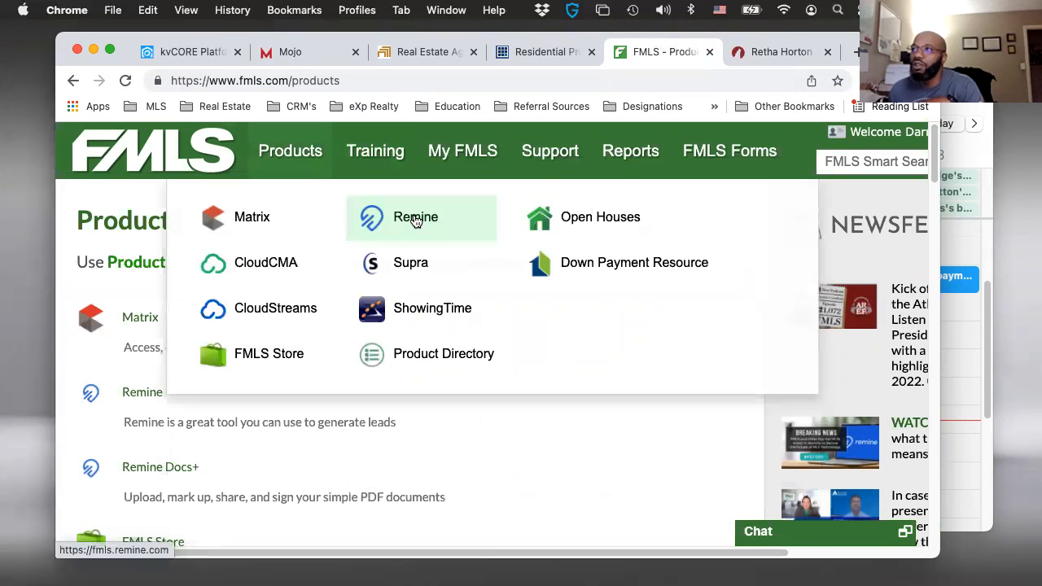
{"action": "left_click", "coordinate": [416, 219]}
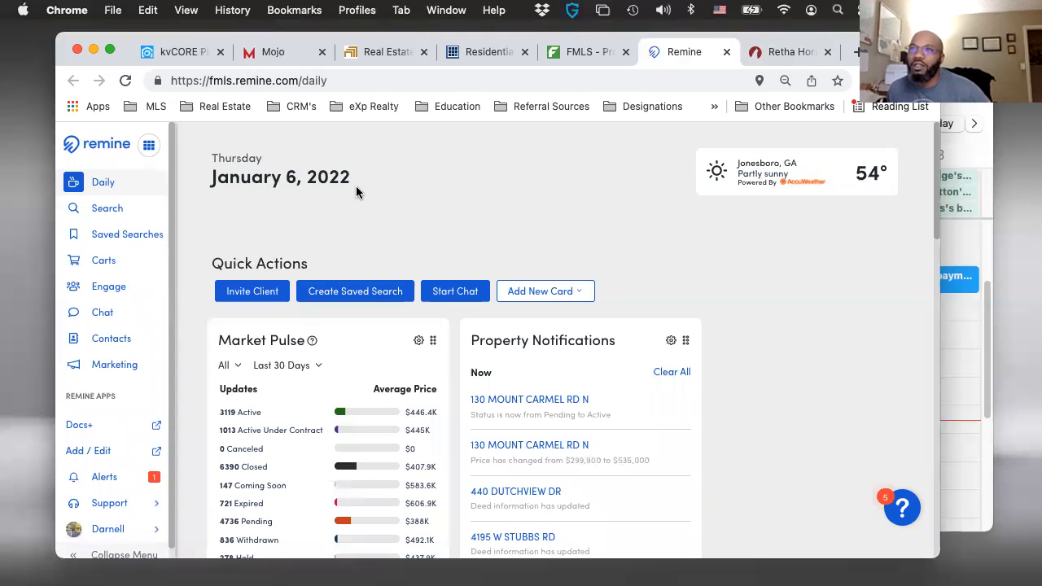
- Open the Docs+ app from Remine and postpone the 2022 GAR Forms announcement
{"action": "left_click", "coordinate": [153, 135]}
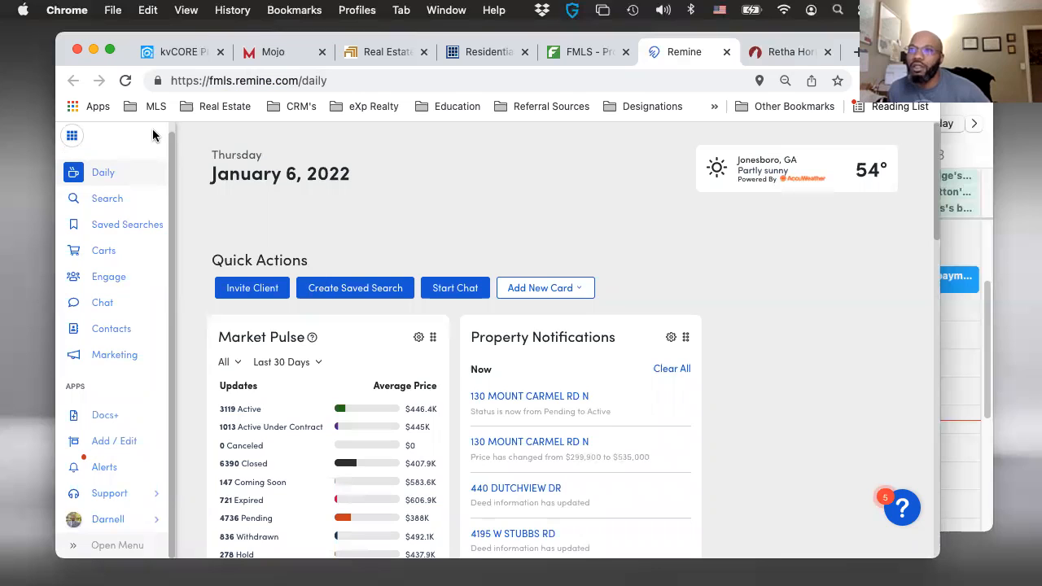
{"action": "left_click", "coordinate": [70, 147]}
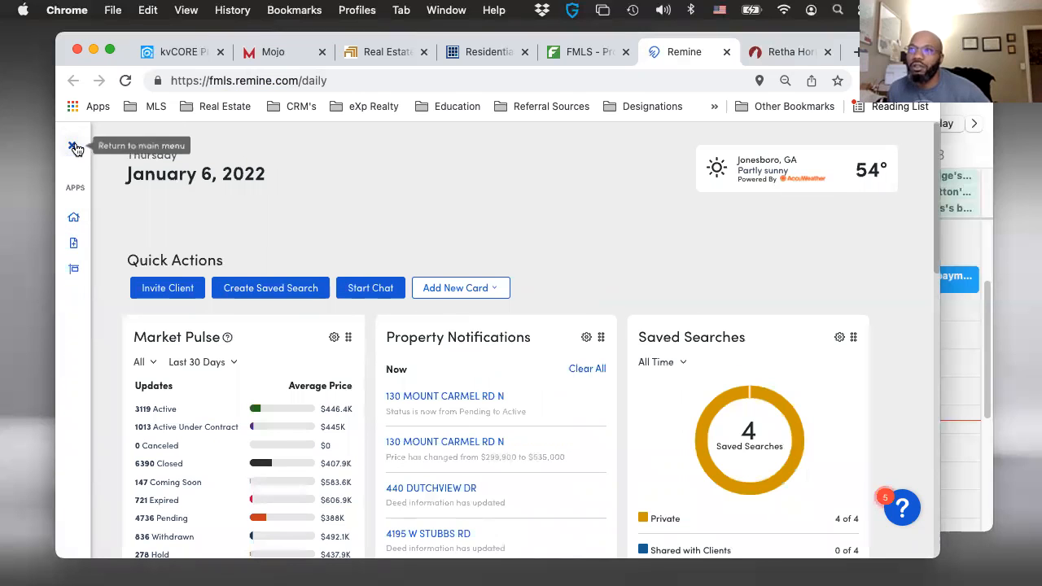
{"action": "left_click", "coordinate": [72, 147]}
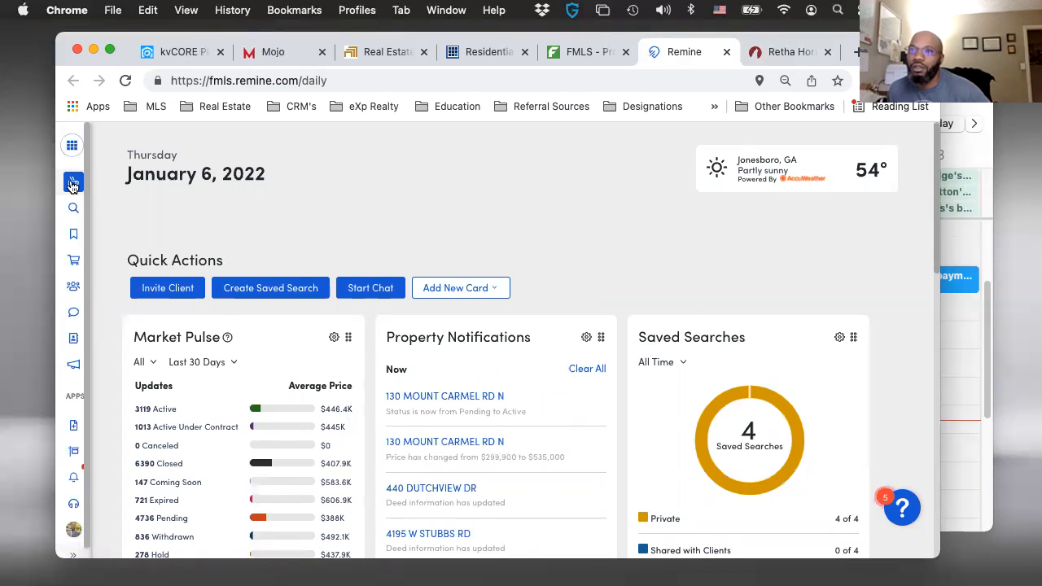
{"action": "left_click", "coordinate": [73, 427]}
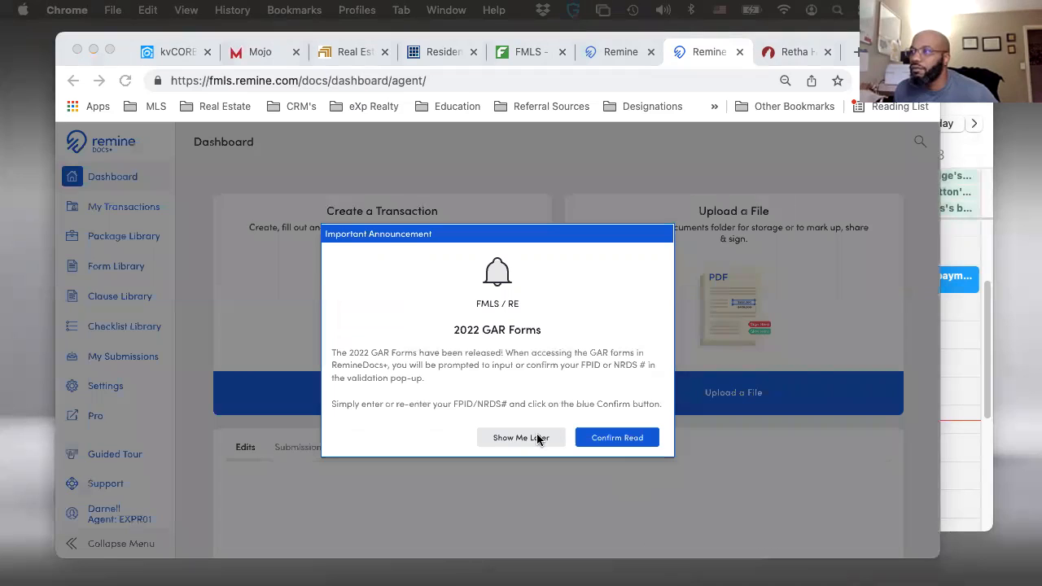
{"action": "left_click", "coordinate": [533, 442]}
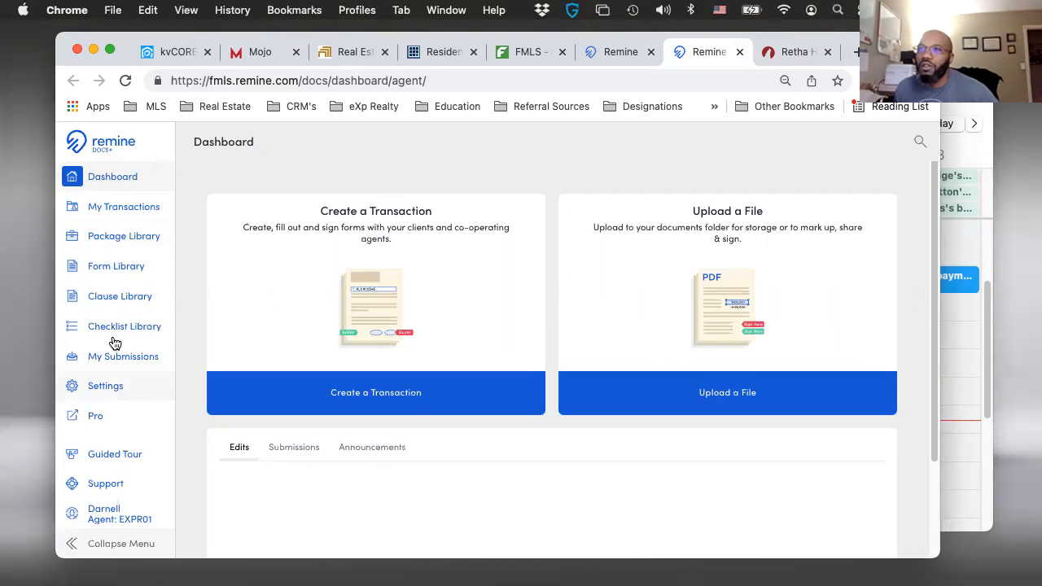
- Create a new document package in the Package Library and name it Buyer 2022
{"action": "left_click", "coordinate": [127, 238]}
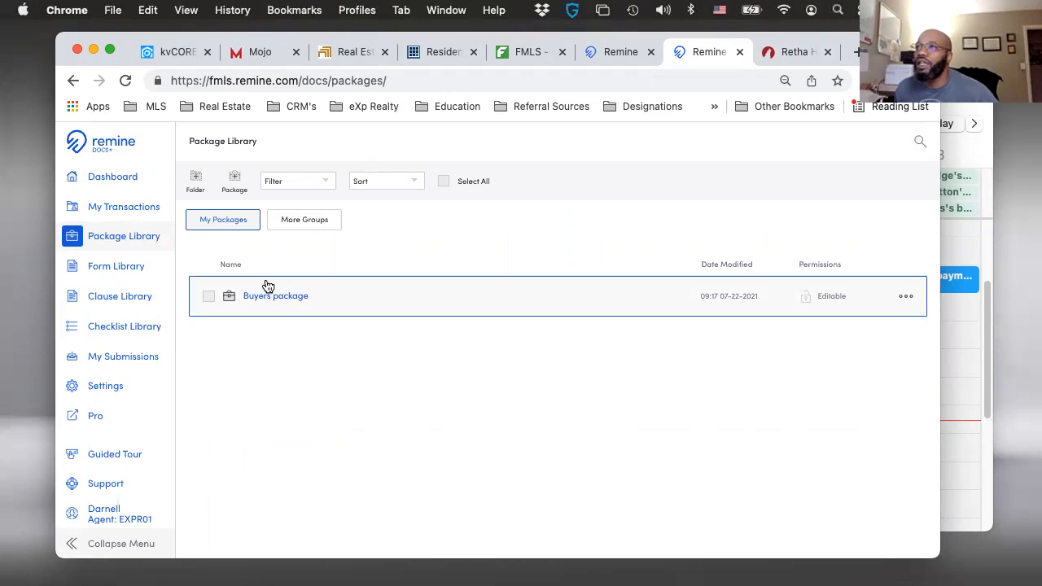
{"action": "left_click", "coordinate": [234, 181]}
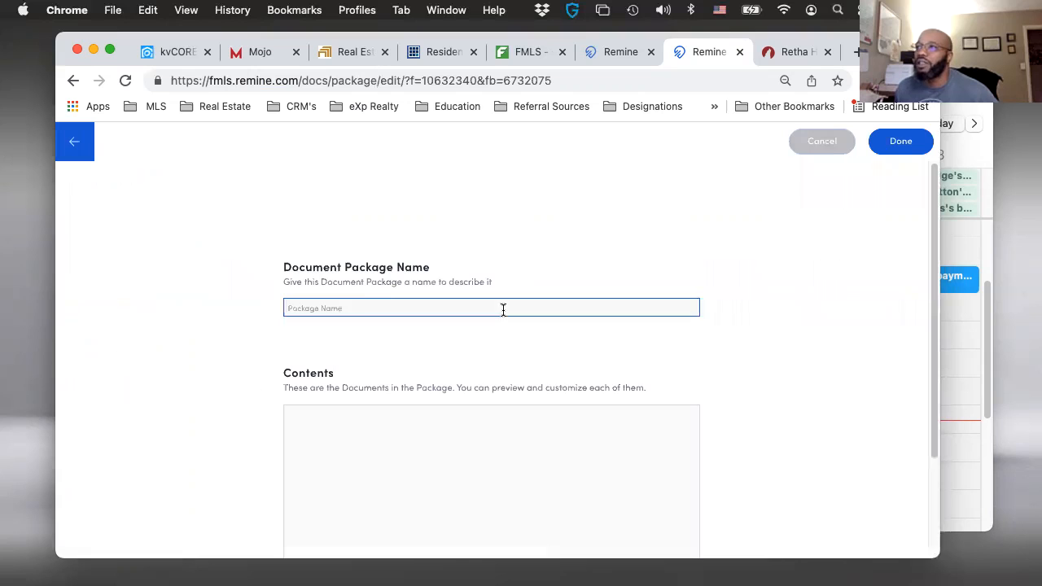
{"action": "left_click", "coordinate": [350, 306]}
{"action": "type", "text": "Buyer"}
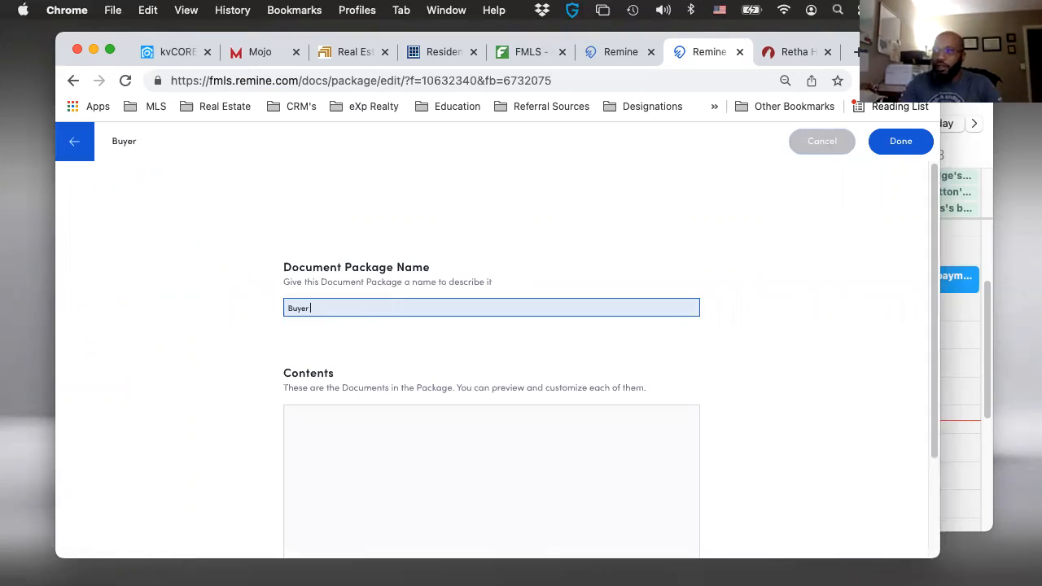
{"action": "type", "text": " 20"}
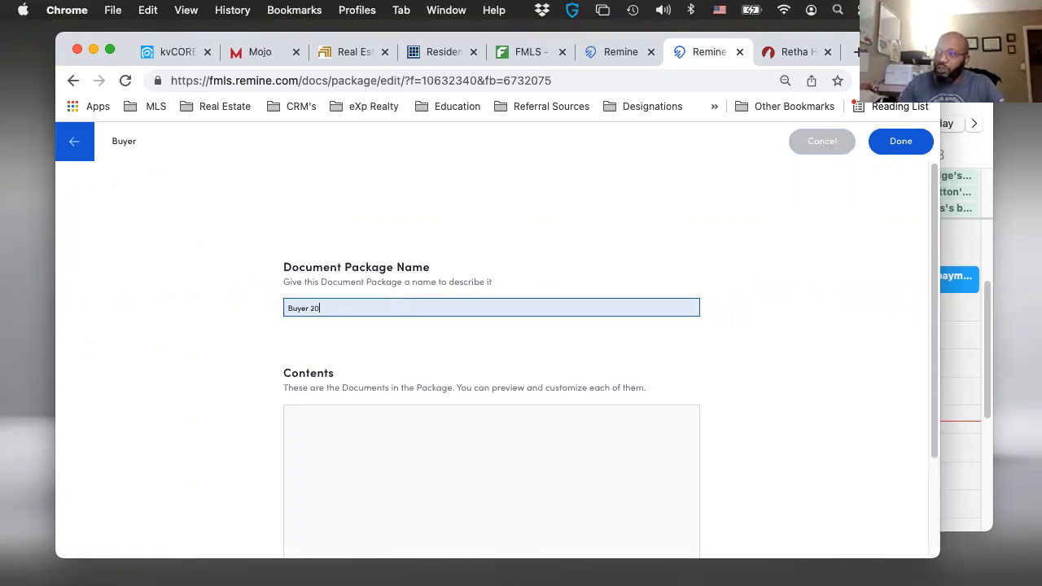
{"action": "type", "text": "22"}
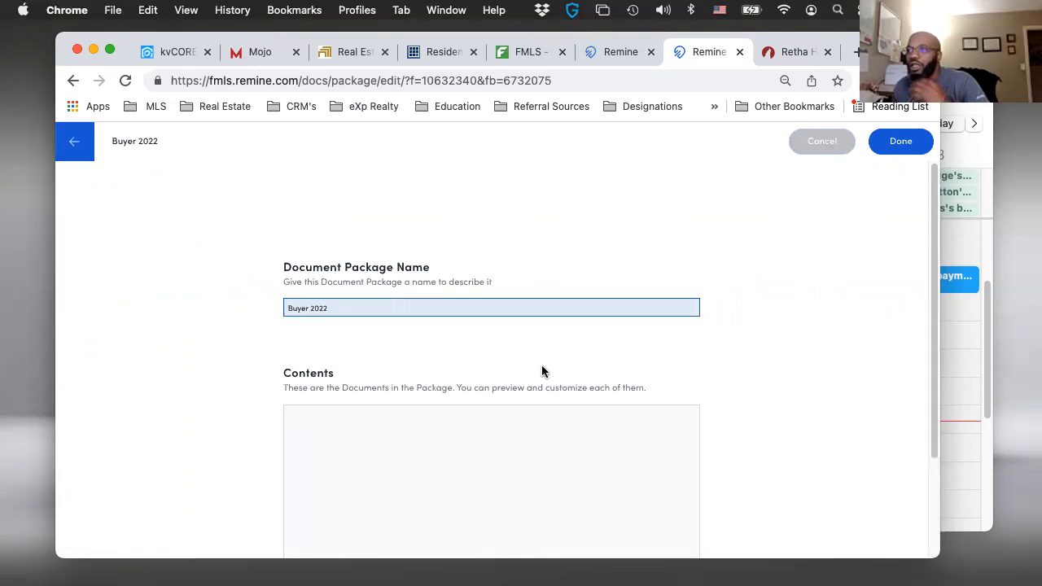
- Start adding forms to the Buyer 2022 package and search the forms for F201
{"action": "scroll", "coordinate": [535, 379], "scroll_direction": "down", "scroll_amount": 3}
{"action": "left_click", "coordinate": [318, 462]}
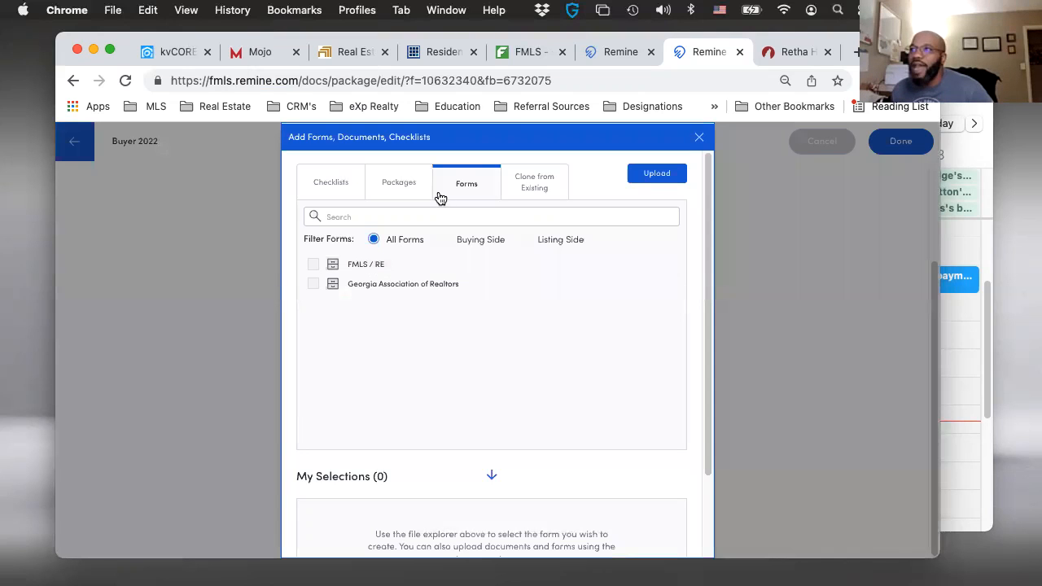
{"action": "left_click", "coordinate": [384, 216]}
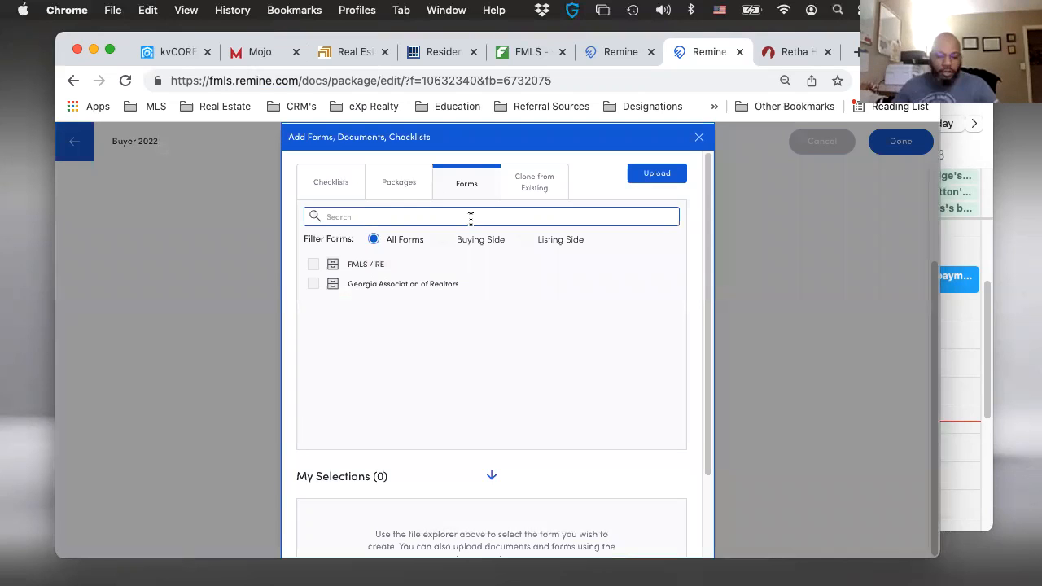
{"action": "type", "text": "F201"}
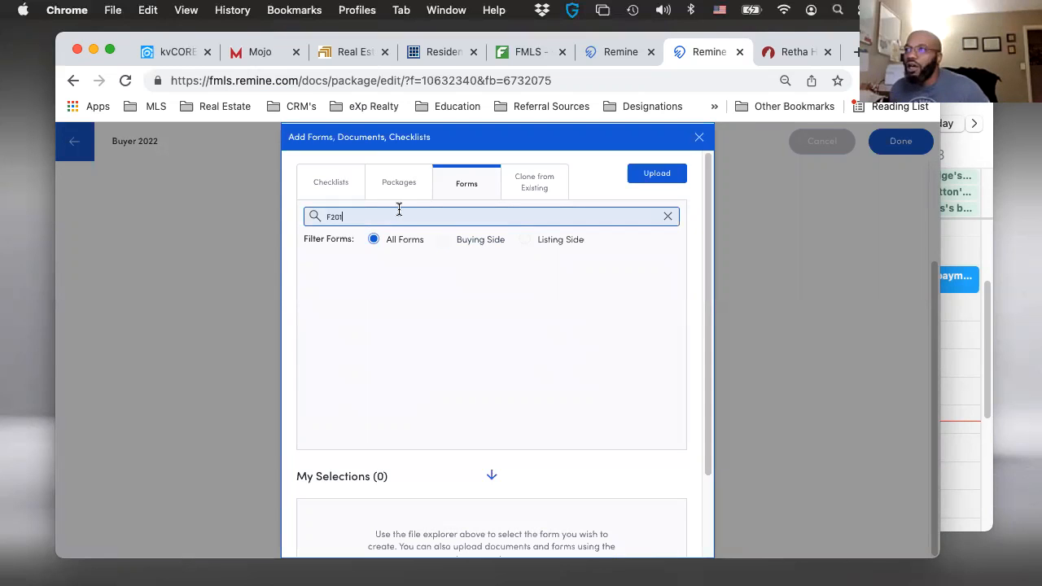
- Search the forms for Purchase instead and look through the matching contract forms
{"action": "left_click_drag", "start_coordinate": [350, 220], "coordinate": [300, 209]}
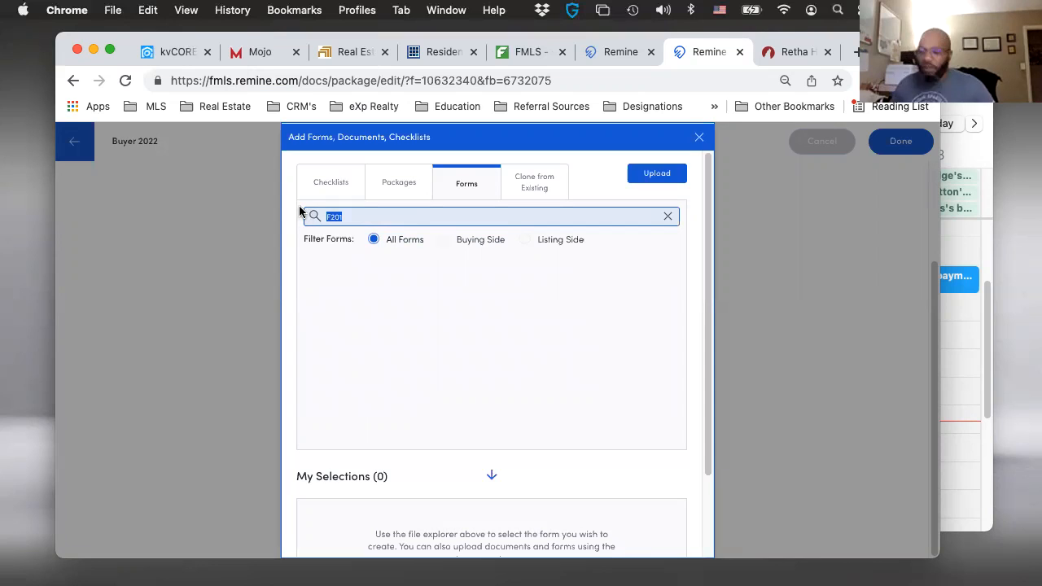
{"action": "type", "text": "Purchase"}
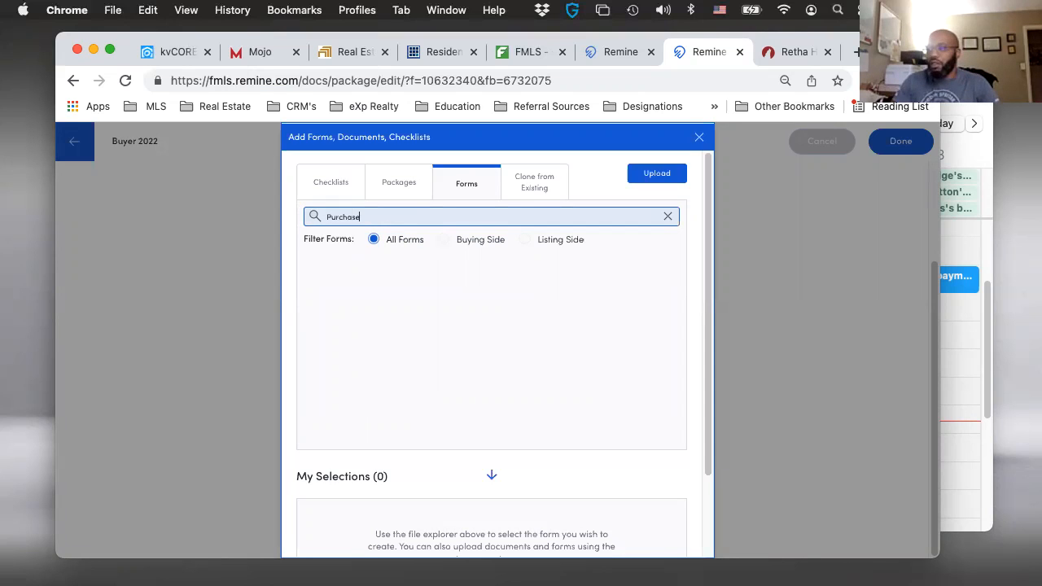
{"action": "scroll", "coordinate": [389, 303], "scroll_direction": "down", "scroll_amount": 1}
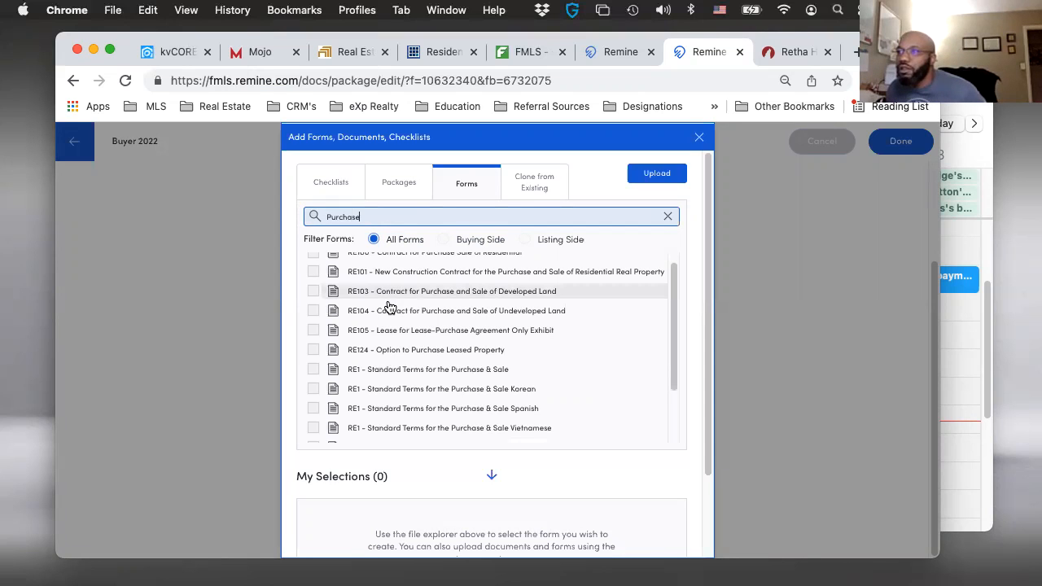
{"action": "scroll", "coordinate": [389, 306], "scroll_direction": "down", "scroll_amount": 2}
{"action": "scroll", "coordinate": [389, 306], "scroll_direction": "up", "scroll_amount": 3}
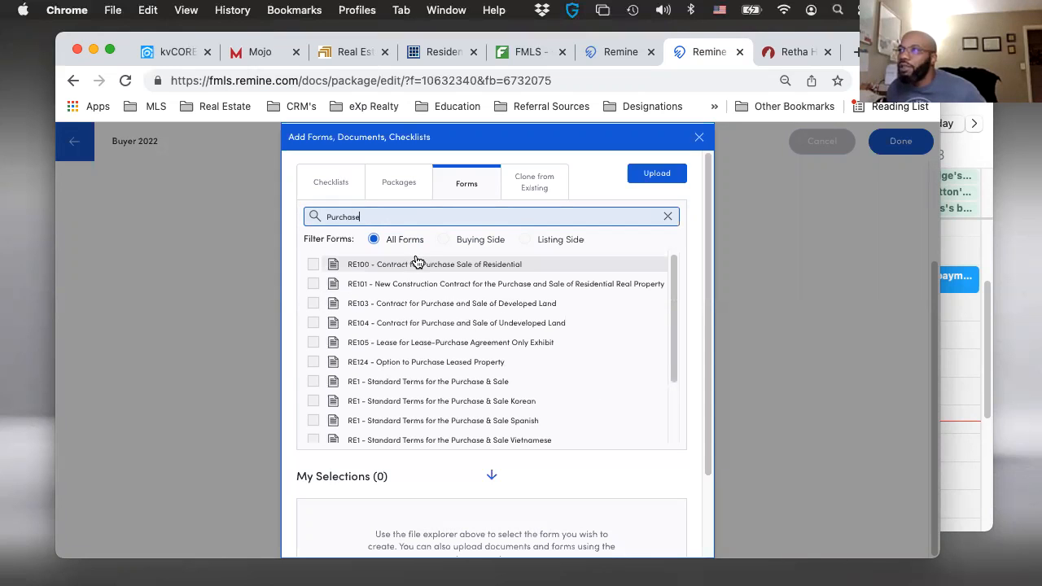
- Compare the Purchase forms under the Buying Side and All Forms filters, looking for the purchase and sale agreement
{"action": "left_click", "coordinate": [442, 239]}
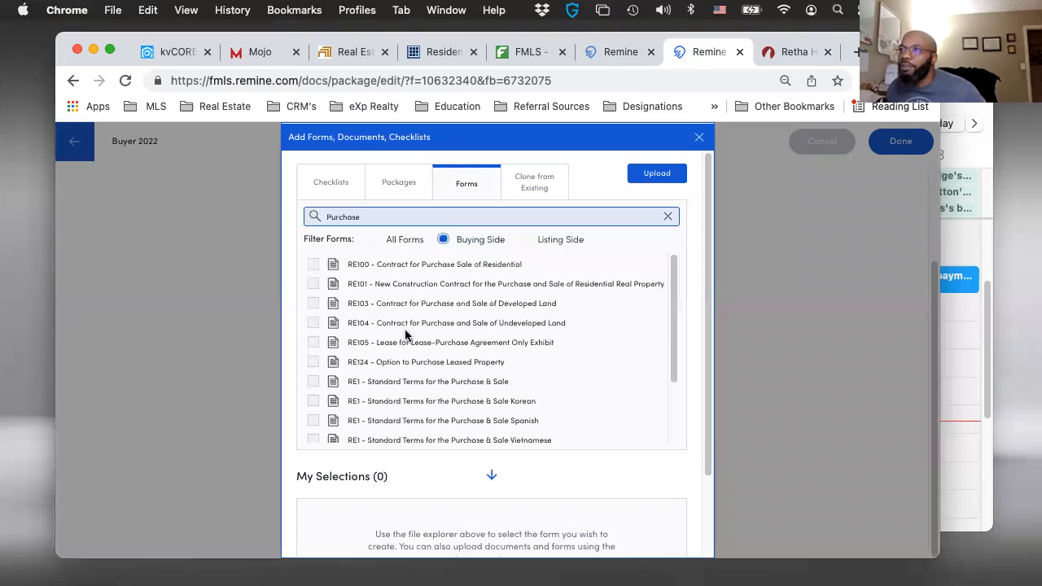
{"action": "scroll", "coordinate": [411, 335], "scroll_direction": "down", "scroll_amount": 2}
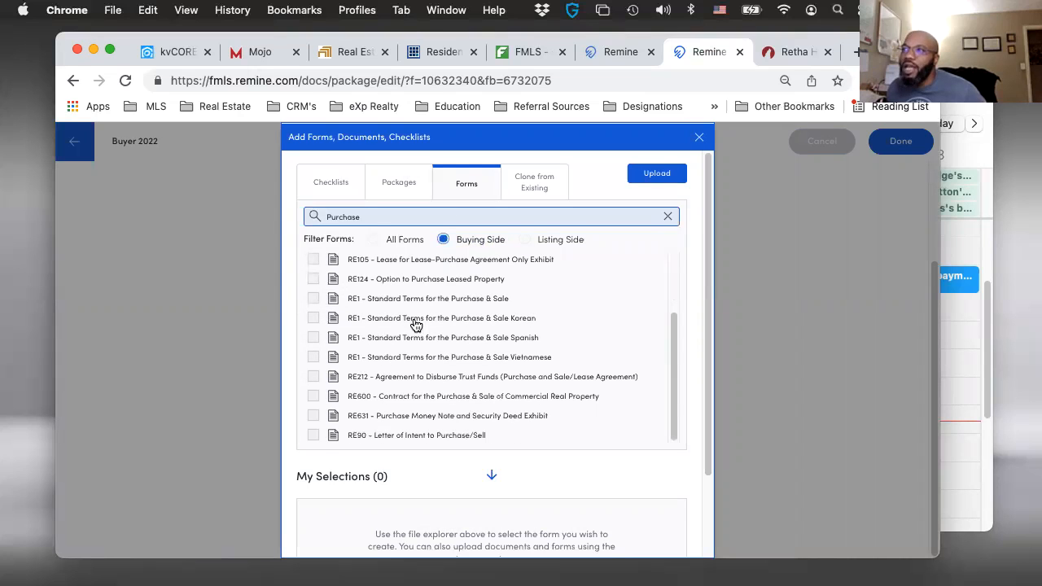
{"action": "left_click", "coordinate": [441, 243]}
{"action": "left_click", "coordinate": [376, 242]}
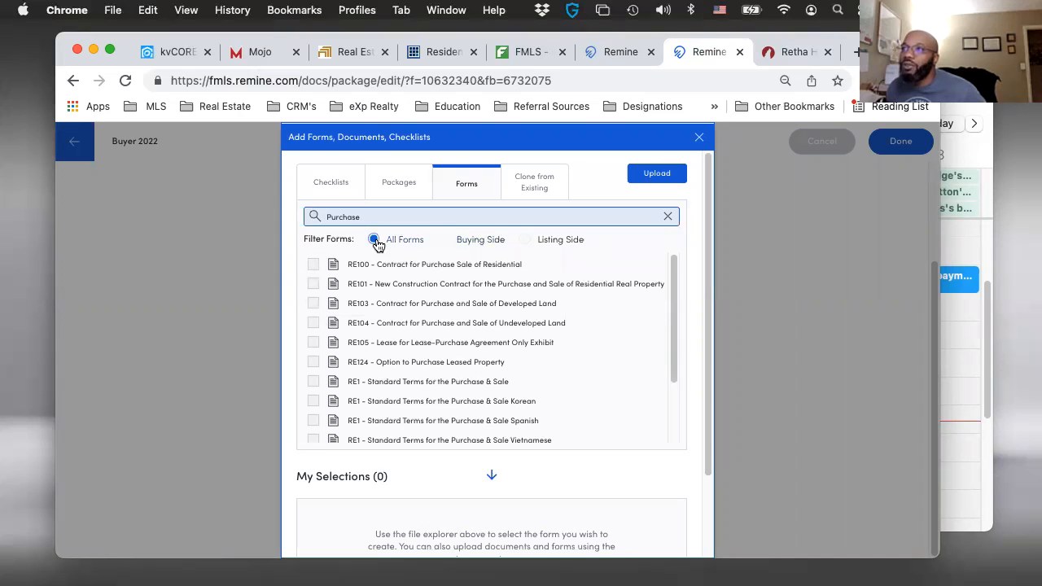
{"action": "left_click", "coordinate": [444, 239]}
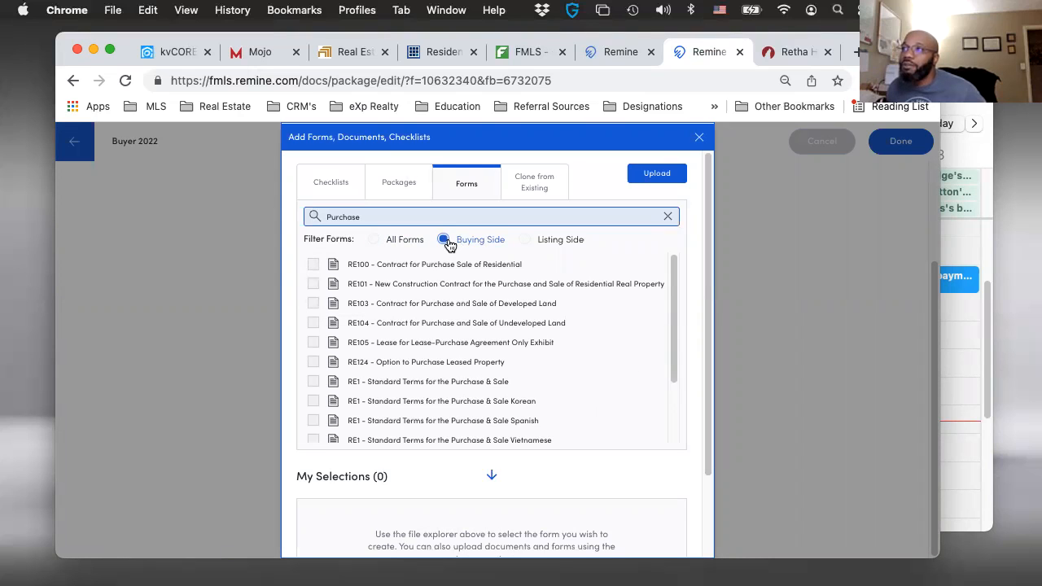
{"action": "scroll", "coordinate": [470, 372], "scroll_direction": "down", "scroll_amount": 1}
{"action": "scroll", "coordinate": [470, 372], "scroll_direction": "down", "scroll_amount": 1}
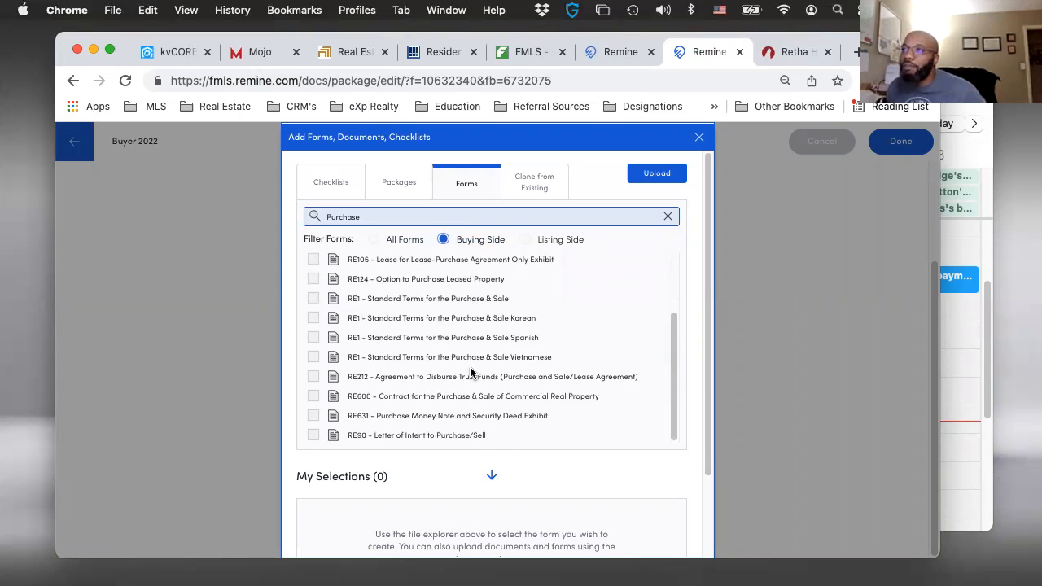
{"action": "scroll", "coordinate": [464, 277], "scroll_direction": "up", "scroll_amount": 3}
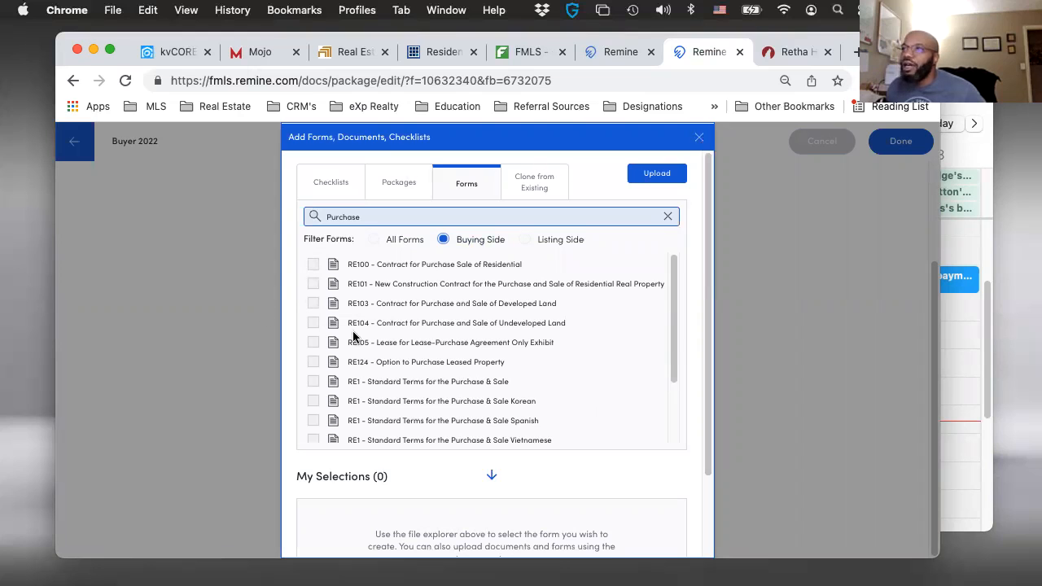
- Close the form selection without adding any forms, then save and exit the Buyer 2022 package
{"action": "key", "text": "Escape"}
{"action": "left_click", "coordinate": [75, 143]}
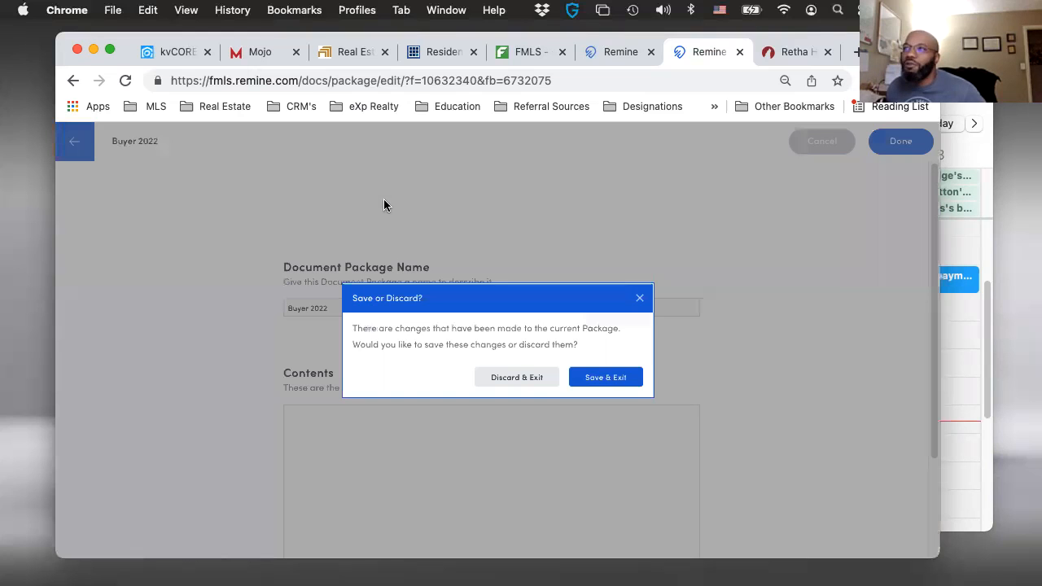
{"action": "left_click", "coordinate": [605, 378]}
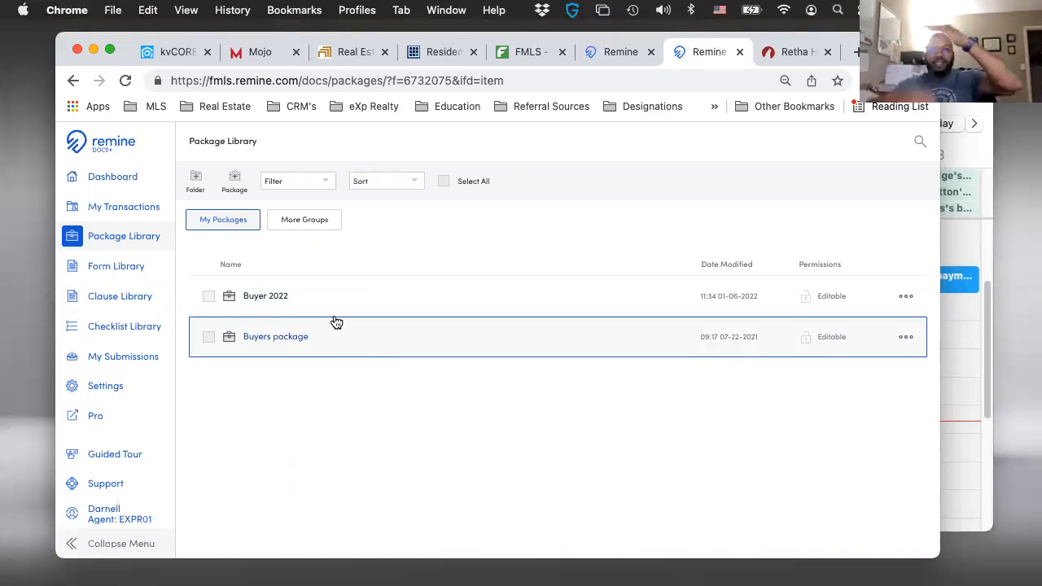
- Open the existing Buyers package, look through its contents, and open the F410 VA Loan Contingency Exhibit for customizing
{"action": "left_click", "coordinate": [275, 347]}
{"action": "left_click", "coordinate": [275, 337]}
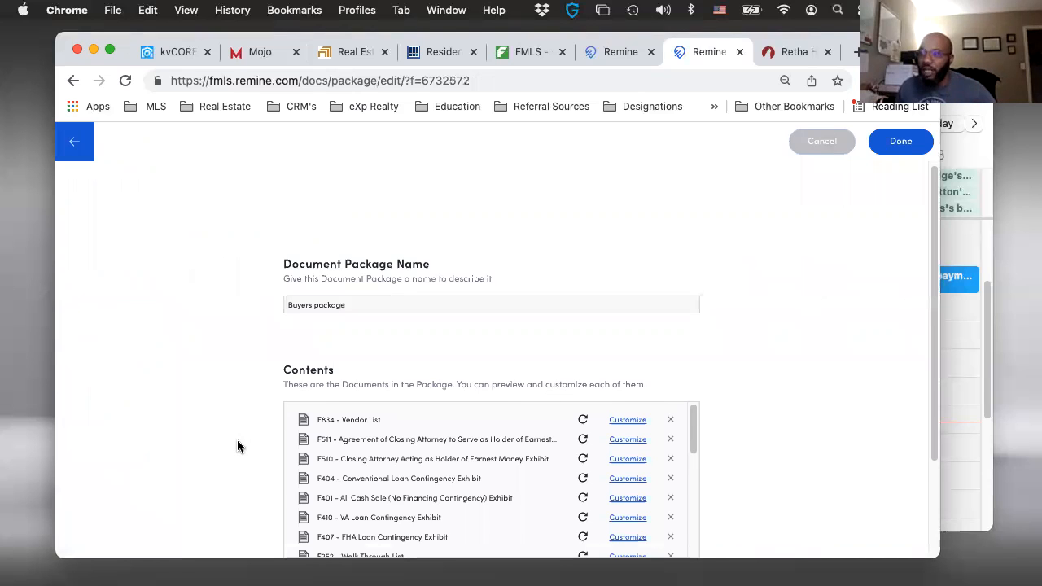
{"action": "scroll", "coordinate": [397, 320], "scroll_direction": "down", "scroll_amount": 3}
{"action": "scroll", "coordinate": [397, 319], "scroll_direction": "down", "scroll_amount": 1}
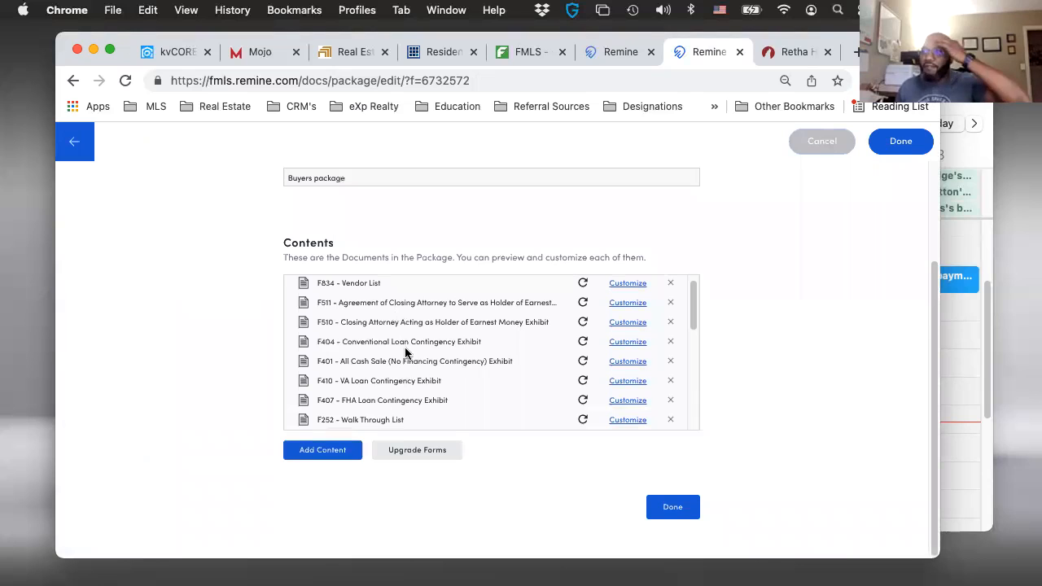
{"action": "scroll", "coordinate": [391, 362], "scroll_direction": "down", "scroll_amount": 1}
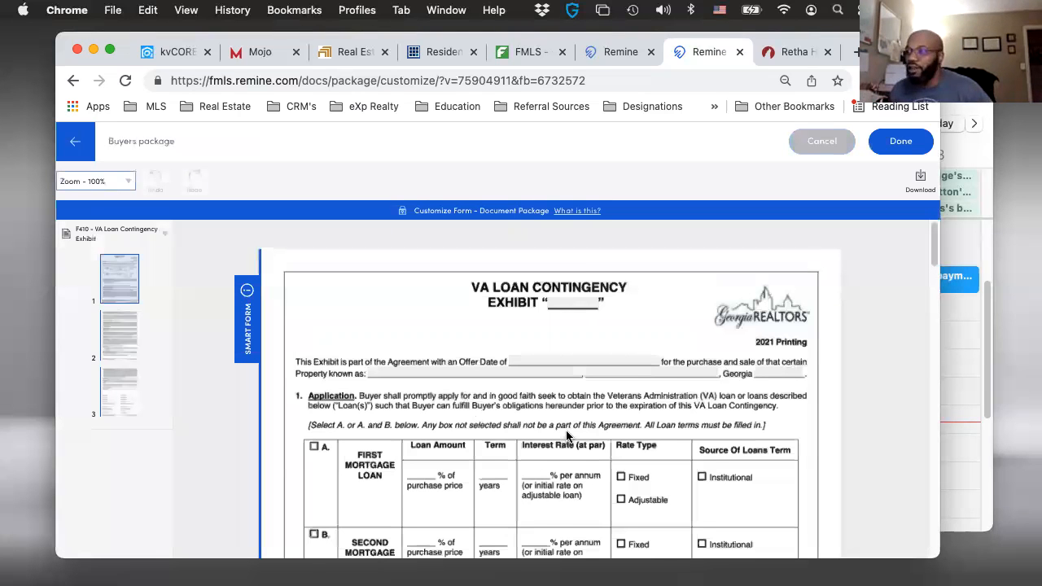
- Examine the F410 VA Loan Contingency Exhibit through to the brokerage and signature fields on its last page
{"action": "scroll", "coordinate": [565, 422], "scroll_direction": "down", "scroll_amount": 20}
{"action": "scroll", "coordinate": [291, 376], "scroll_direction": "up", "scroll_amount": 1}
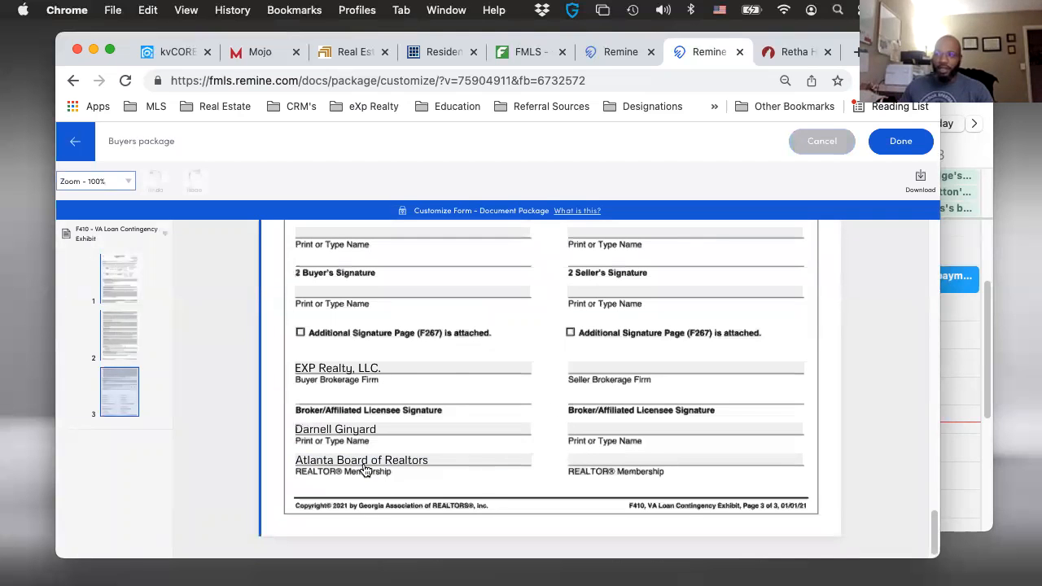
{"action": "scroll", "coordinate": [368, 473], "scroll_direction": "up", "scroll_amount": 10}
{"action": "scroll", "coordinate": [373, 468], "scroll_direction": "up", "scroll_amount": 10}
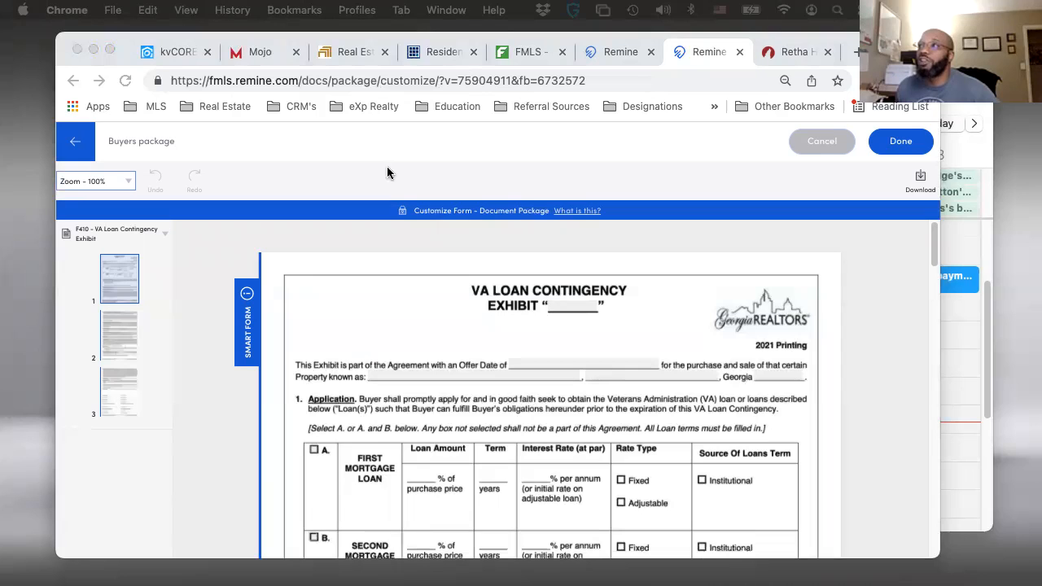
- Load skyslope.com in the browser tab that holds the Mojo dialer
{"action": "left_click", "coordinate": [391, 143]}
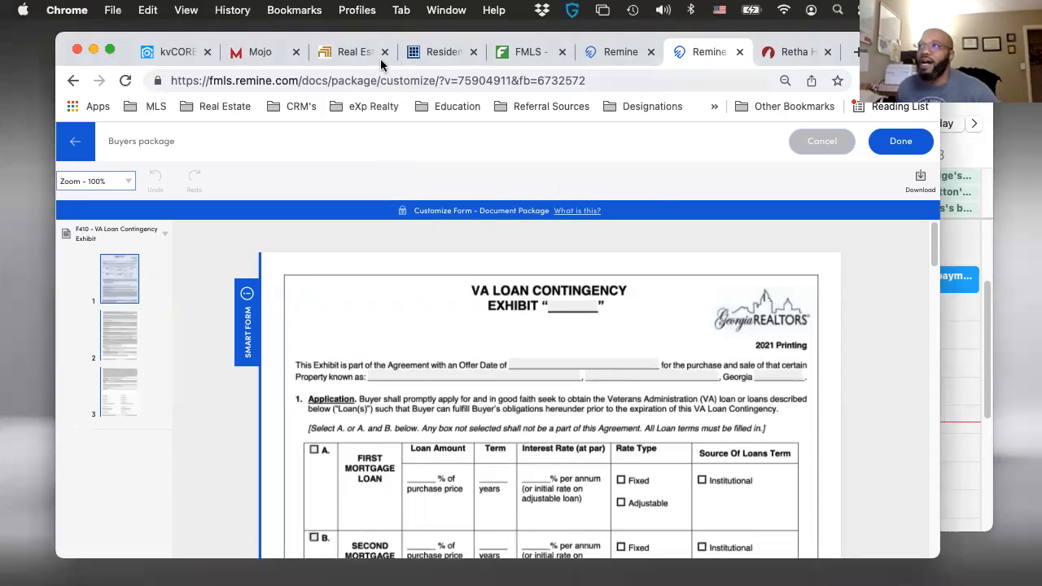
{"action": "left_click", "coordinate": [440, 53]}
{"action": "left_click", "coordinate": [405, 76]}
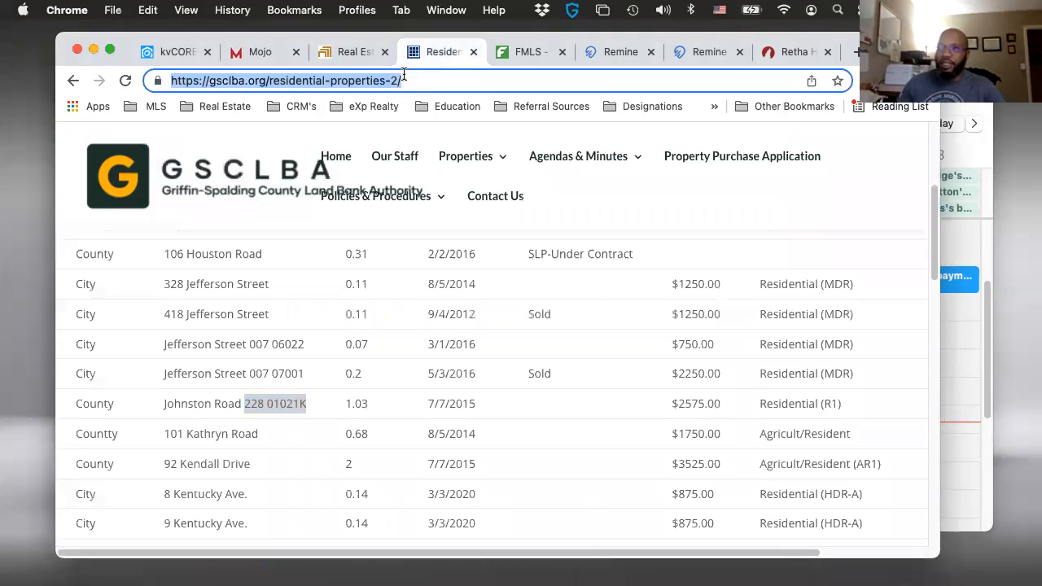
{"action": "left_click", "coordinate": [336, 52]}
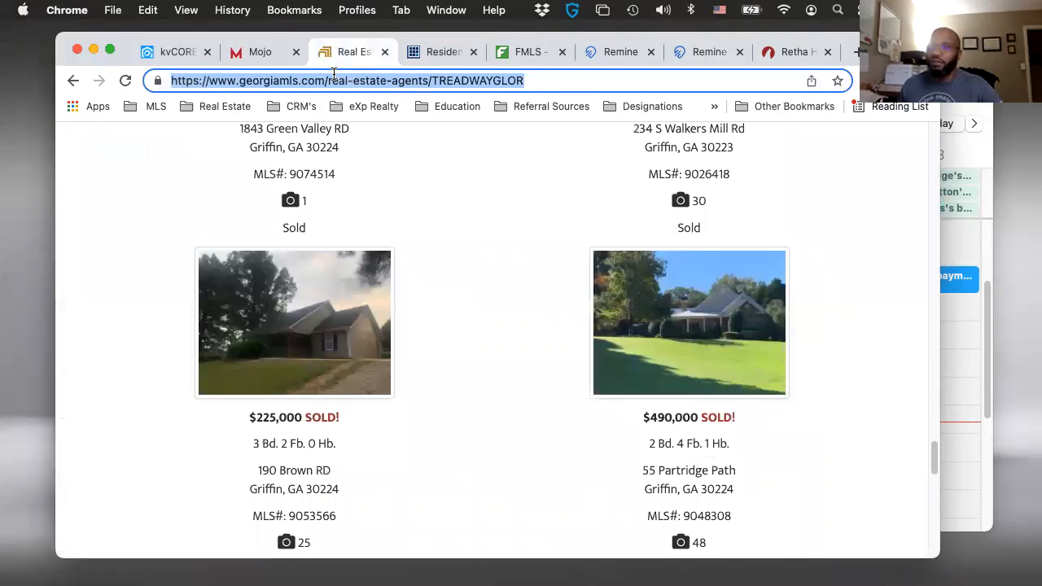
{"action": "left_click", "coordinate": [255, 53]}
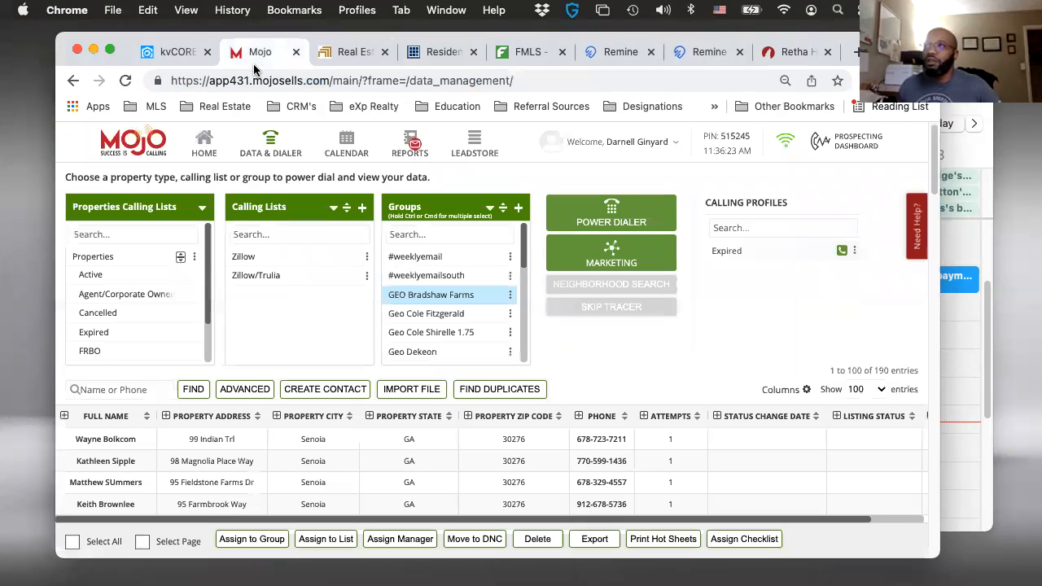
{"action": "left_click", "coordinate": [262, 81]}
{"action": "type", "text": "sky"}
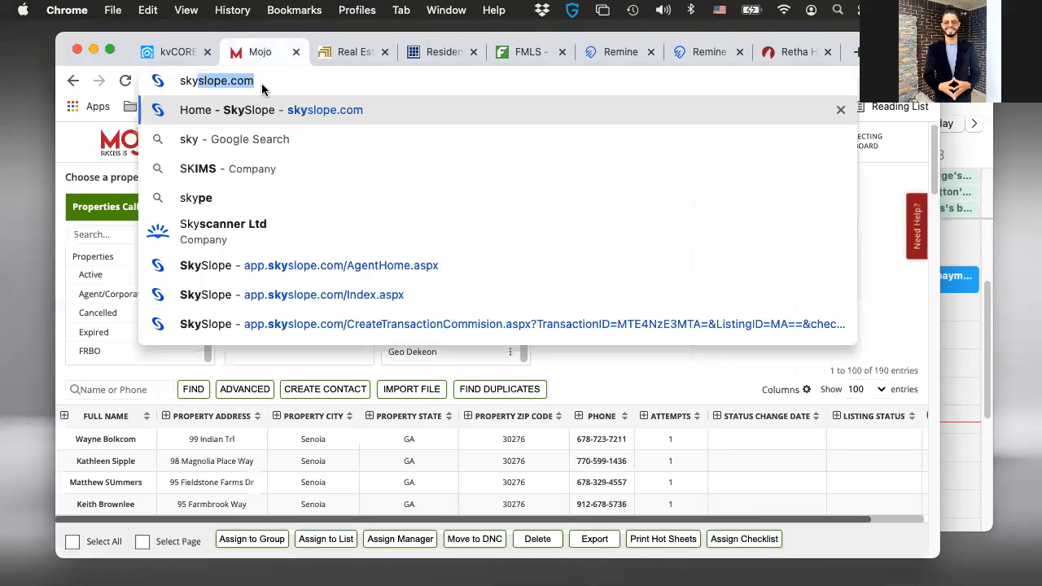
{"action": "key", "text": "Return"}
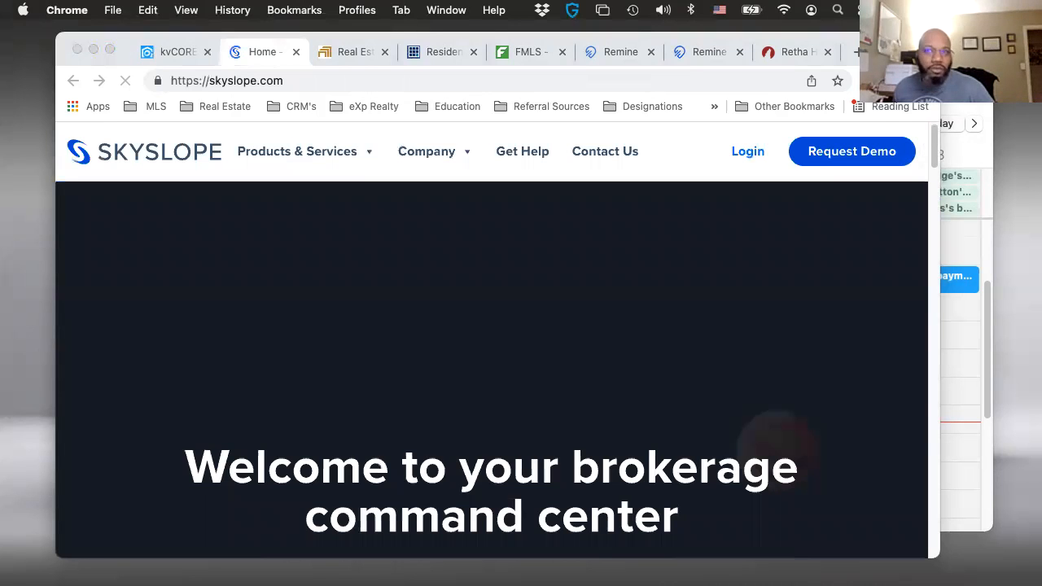
- Switch to Finder and open the Clients folder inside the iCloud Documents folder
{"action": "key", "text": "super+Tab"}
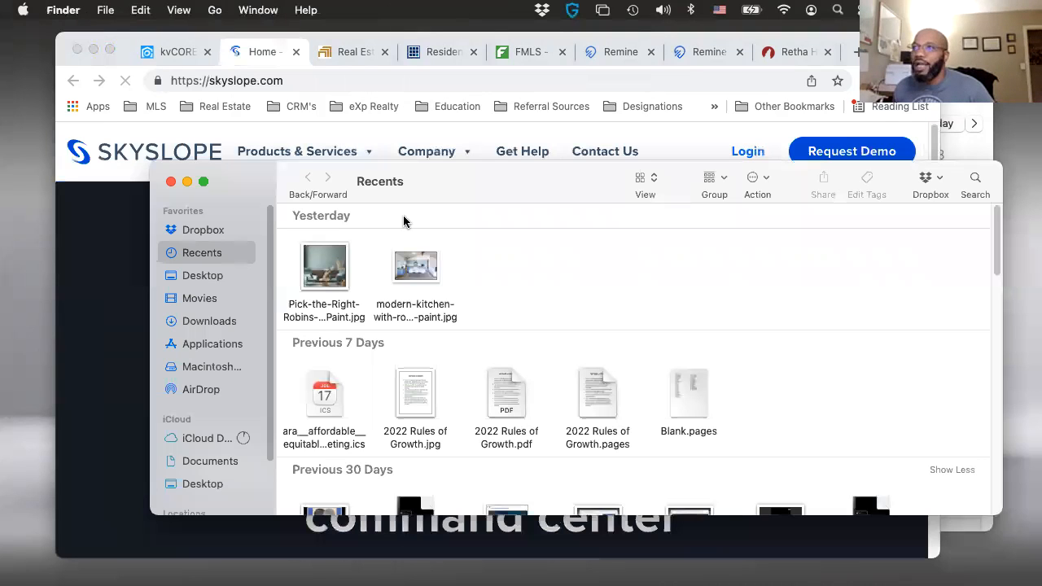
{"action": "left_click", "coordinate": [211, 464]}
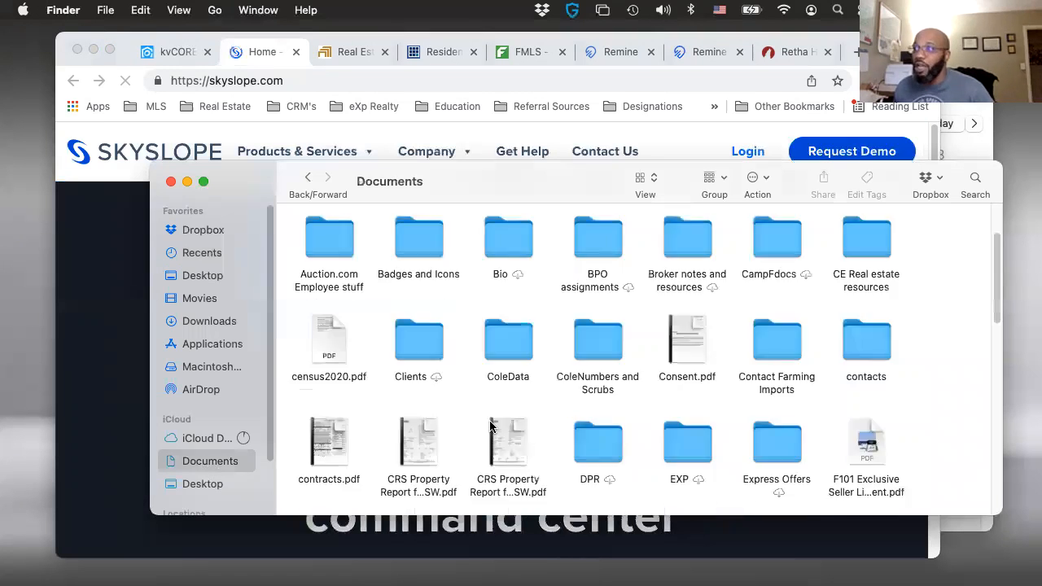
{"action": "scroll", "coordinate": [342, 376], "scroll_direction": "up", "scroll_amount": 2}
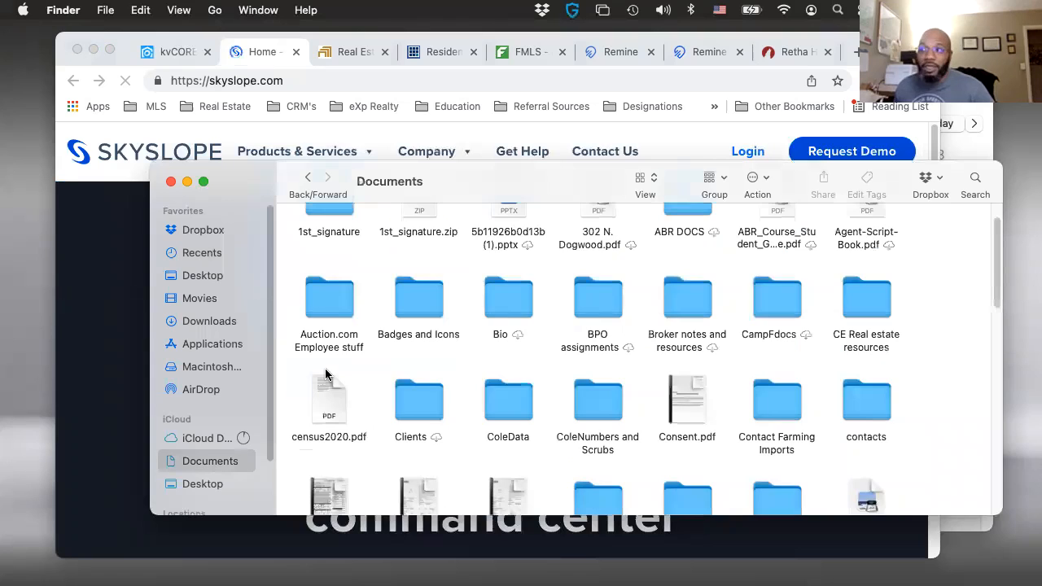
{"action": "double_click", "coordinate": [432, 418]}
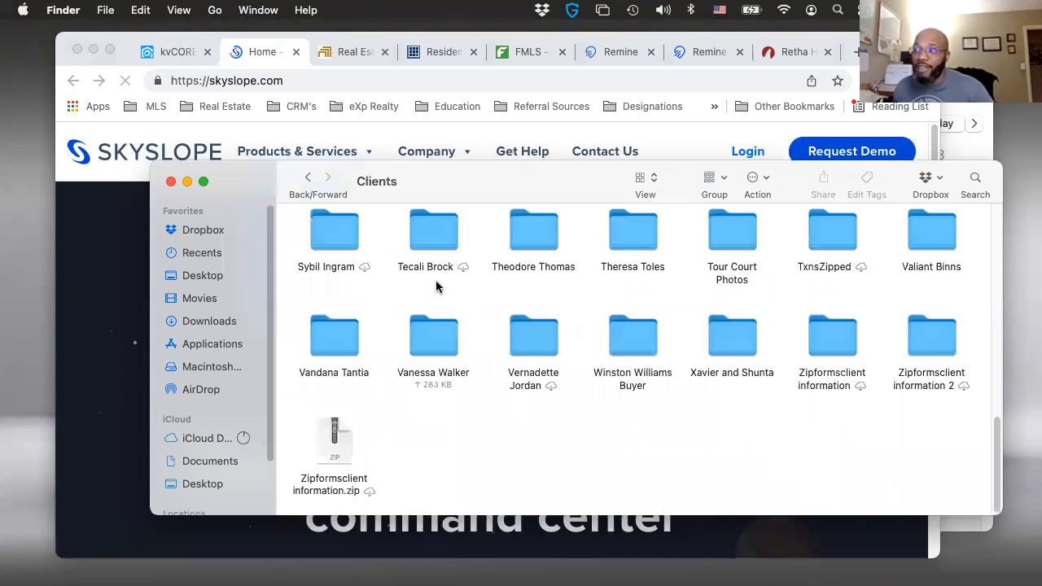
- Look through the client folders and open the folder of a past VA loan client
{"action": "scroll", "coordinate": [465, 441], "scroll_direction": "up", "scroll_amount": 3}
{"action": "scroll", "coordinate": [465, 439], "scroll_direction": "up", "scroll_amount": 10}
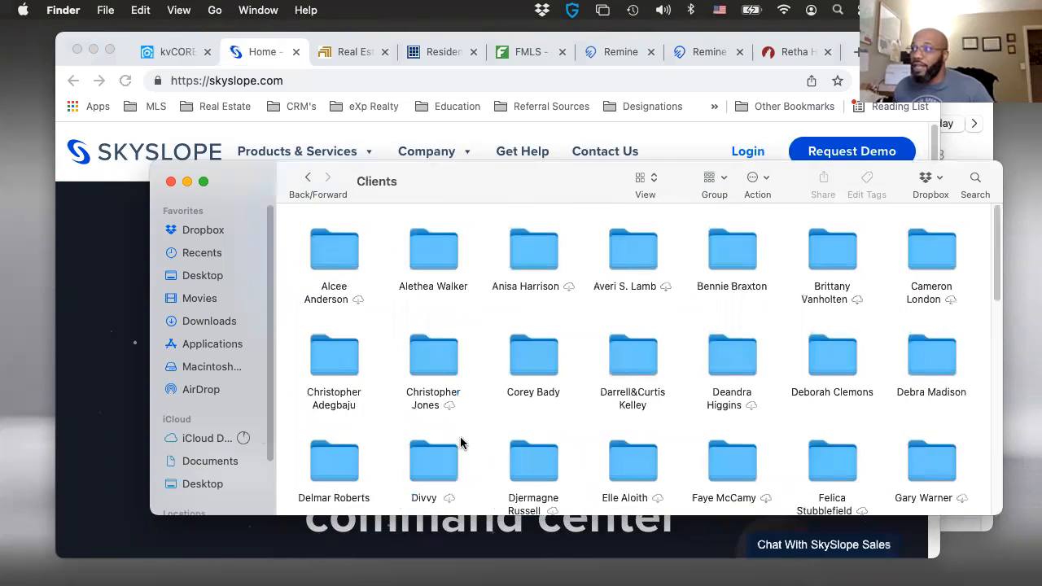
{"action": "scroll", "coordinate": [468, 437], "scroll_direction": "down", "scroll_amount": 2}
{"action": "scroll", "coordinate": [468, 438], "scroll_direction": "down", "scroll_amount": 2}
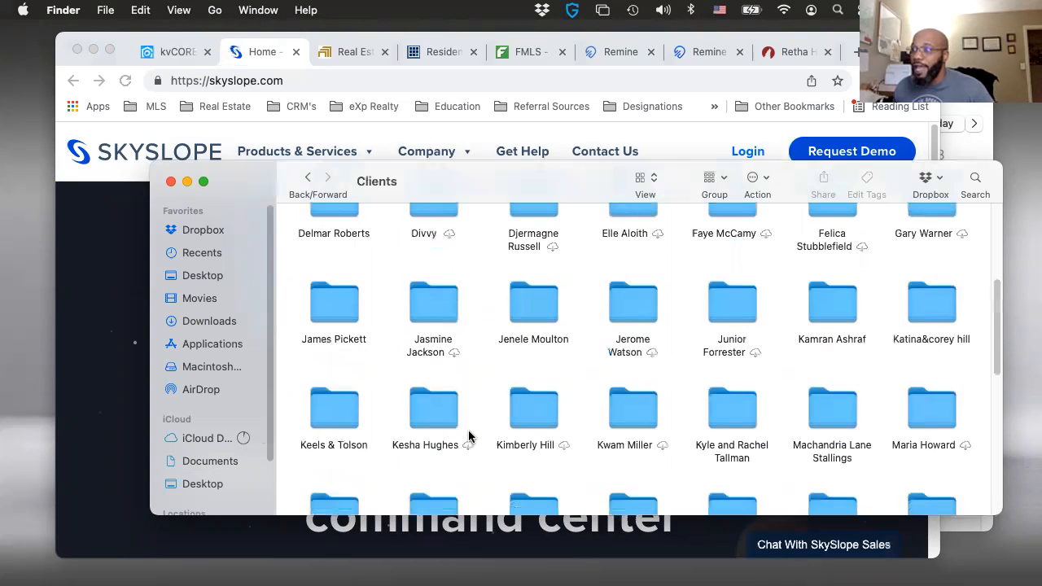
{"action": "scroll", "coordinate": [468, 437], "scroll_direction": "down", "scroll_amount": 2}
{"action": "scroll", "coordinate": [468, 437], "scroll_direction": "down", "scroll_amount": 1}
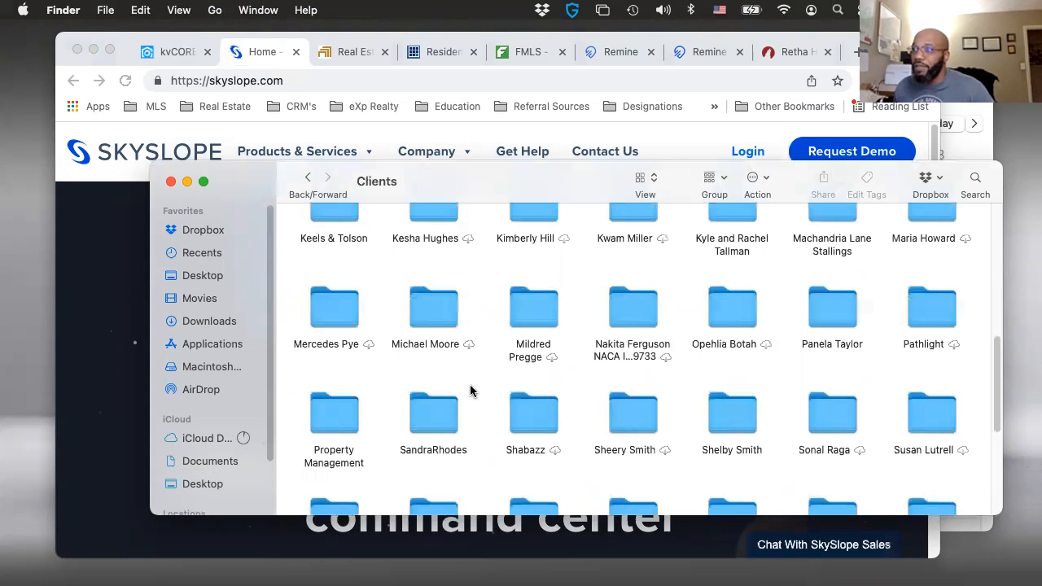
{"action": "scroll", "coordinate": [634, 252], "scroll_direction": "up", "scroll_amount": 1}
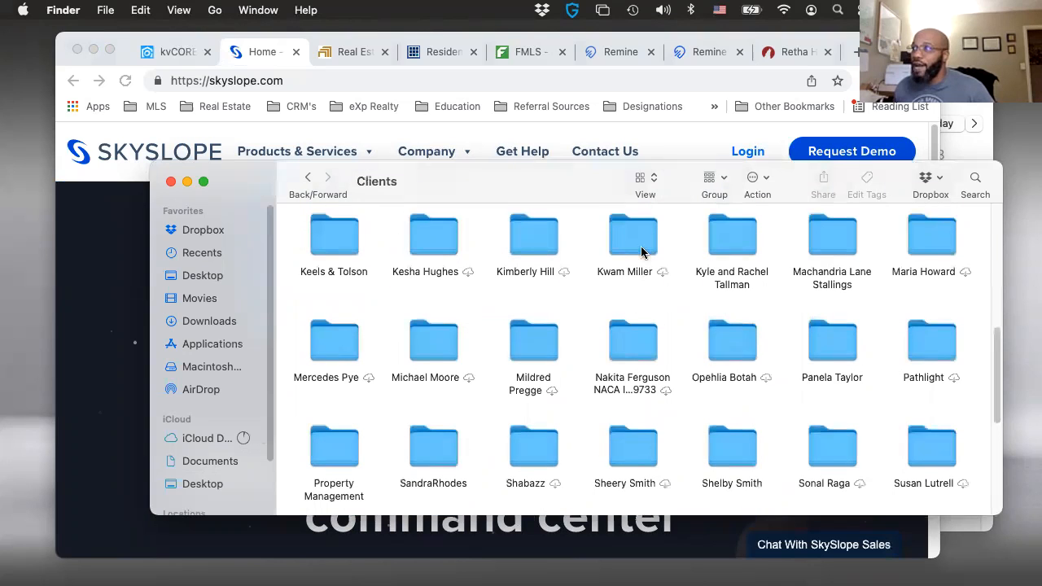
{"action": "double_click", "coordinate": [641, 253]}
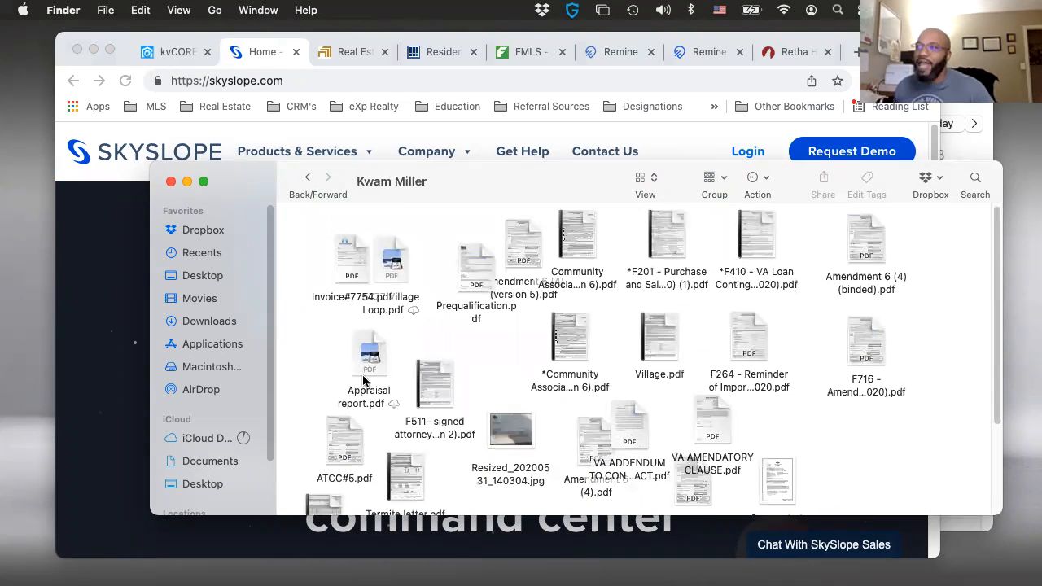
- Try to carry the F511 signed attorney PDF from the client's folder over to the SkySlope page, and put it back
{"action": "mouse_move", "coordinate": [443, 372]}
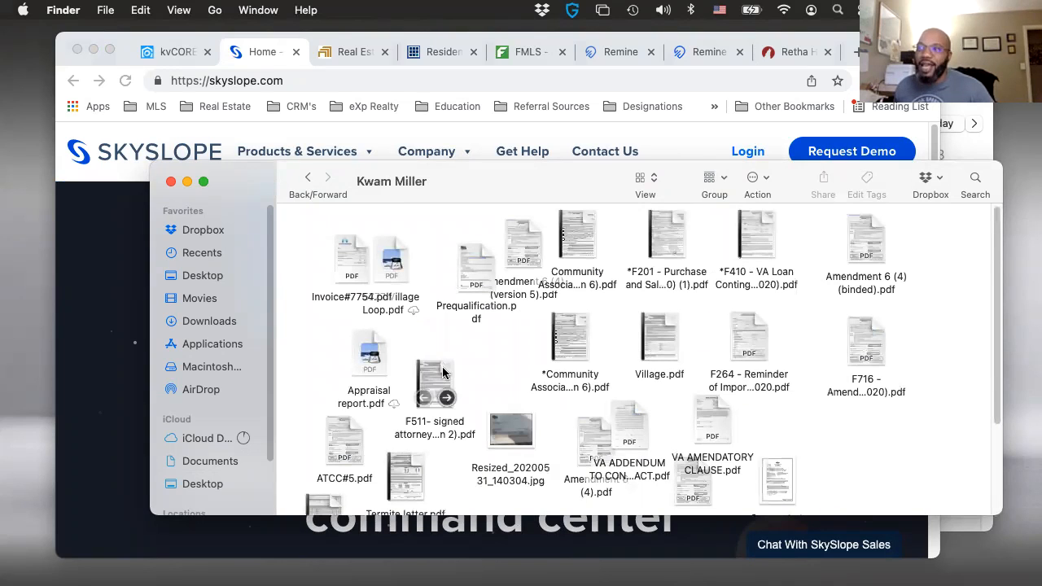
{"action": "left_click_drag", "start_coordinate": [442, 373], "coordinate": [70, 220]}
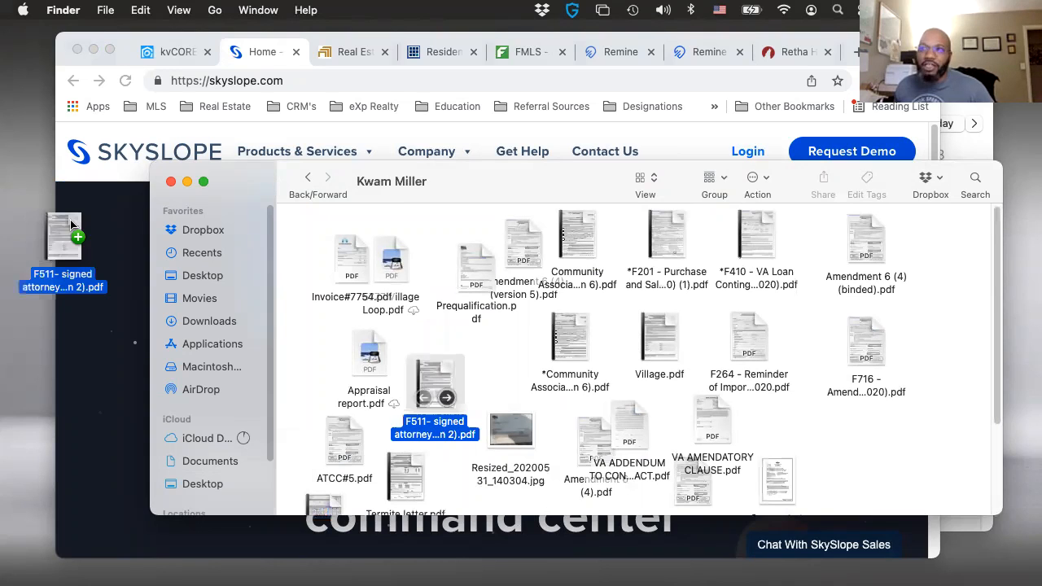
{"action": "left_click_drag", "start_coordinate": [466, 342], "coordinate": [455, 360]}
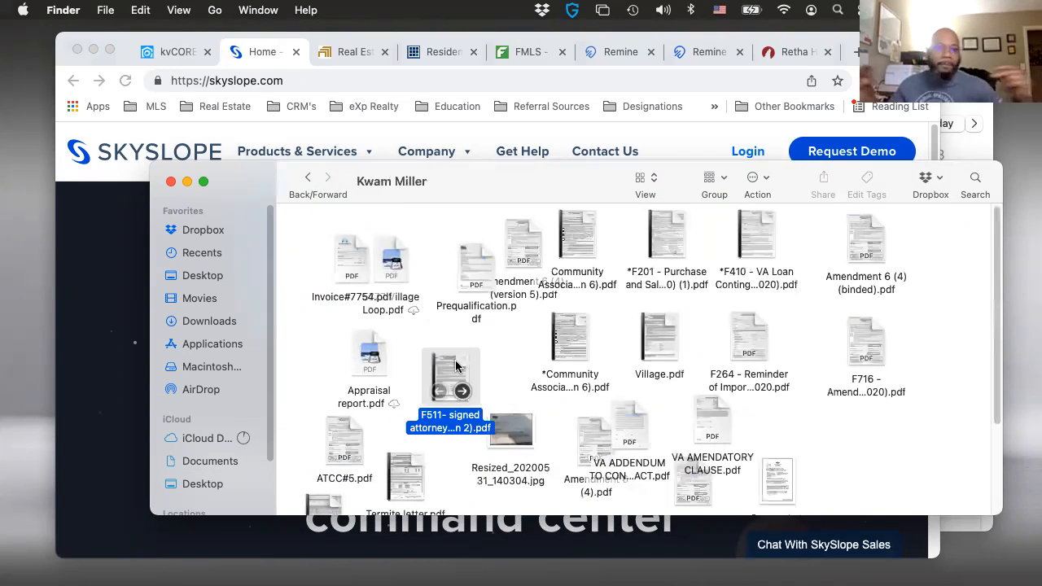